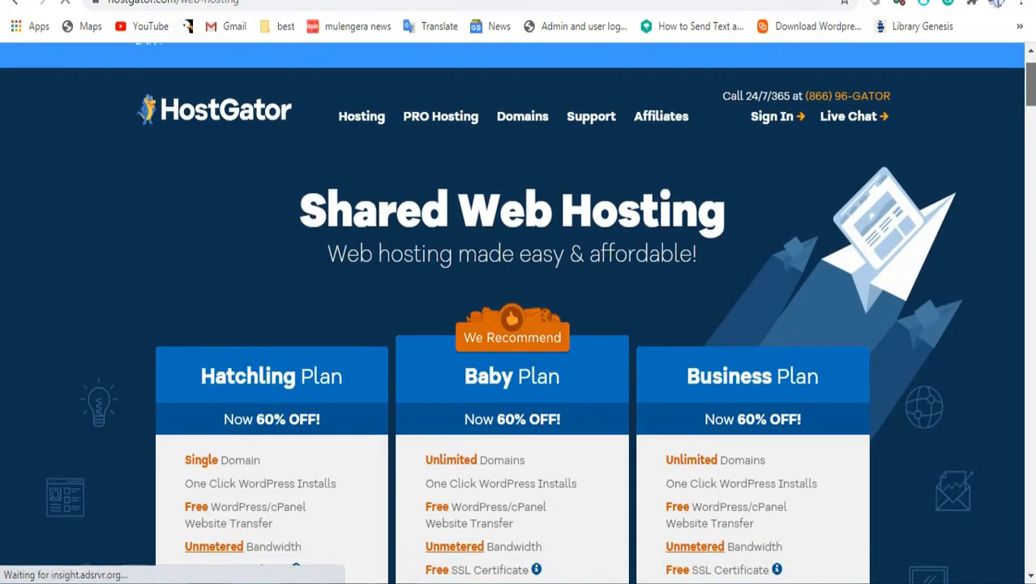
{"action": "scroll", "coordinate": [1032, 123], "scroll_direction": "down", "scroll_amount": 5}
{"action": "left_click_drag", "start_coordinate": [1031, 123], "coordinate": [1031, 94]}
{"action": "scroll", "coordinate": [1031, 93], "scroll_direction": "down", "scroll_amount": 3}
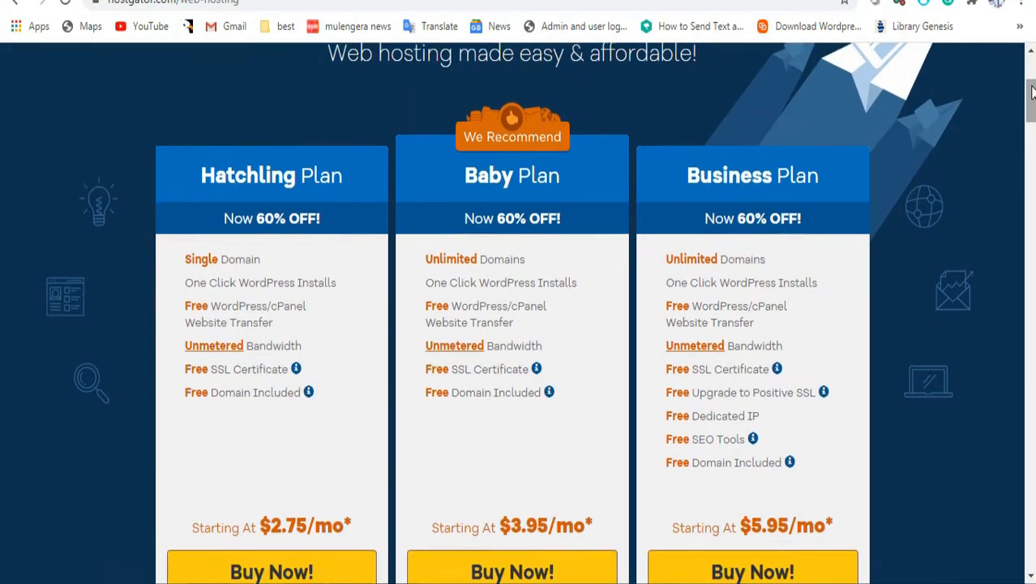
{"action": "scroll", "coordinate": [1031, 93], "scroll_direction": "down", "scroll_amount": 1}
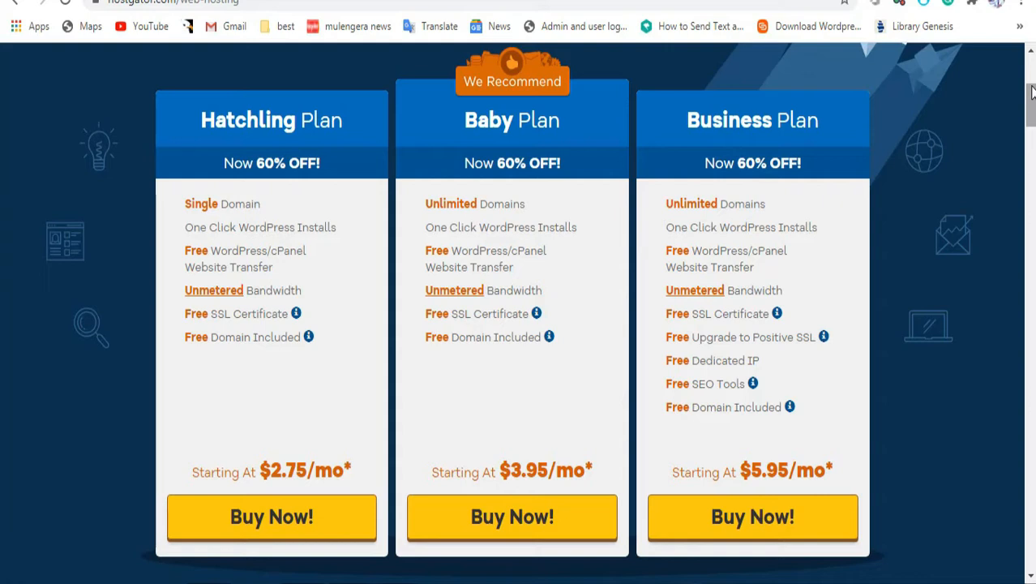
Step: Choose the Hatchling plan and enter webdesigninghome as the new domain to register
{"action": "left_click", "coordinate": [266, 524]}
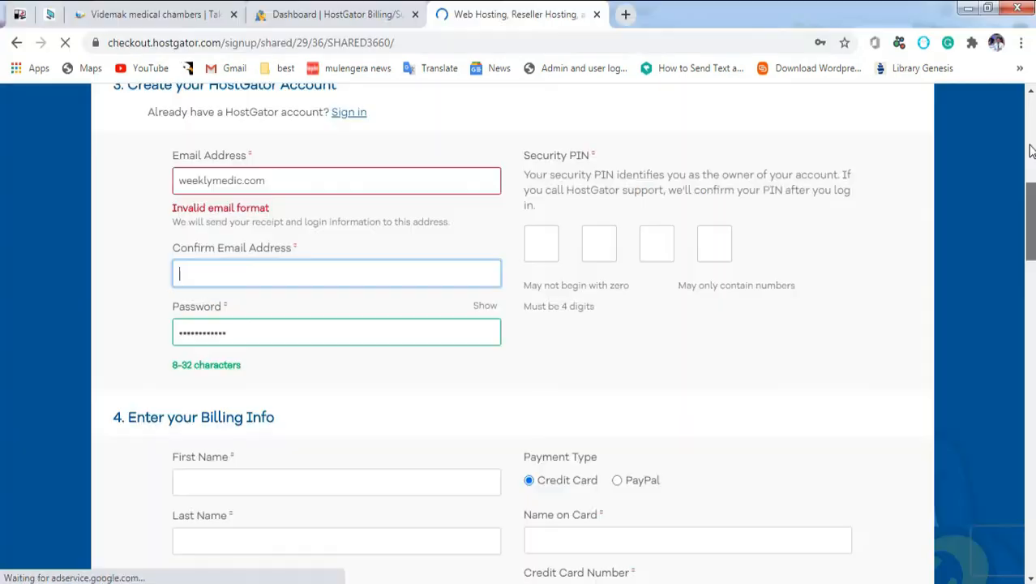
{"action": "left_click_drag", "start_coordinate": [1031, 227], "coordinate": [1031, 164]}
{"action": "left_click", "coordinate": [307, 261]}
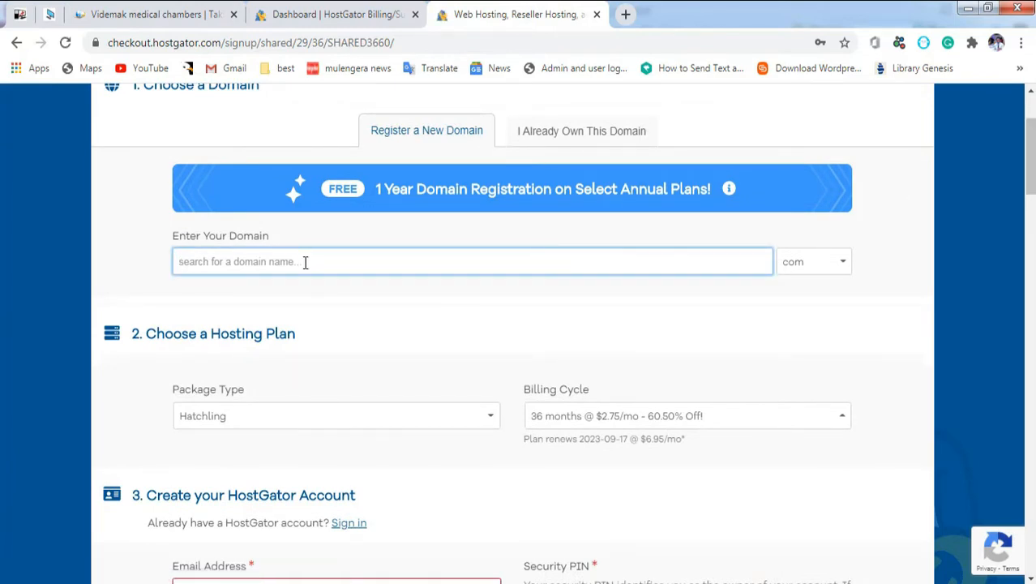
{"action": "type", "text": "host"}
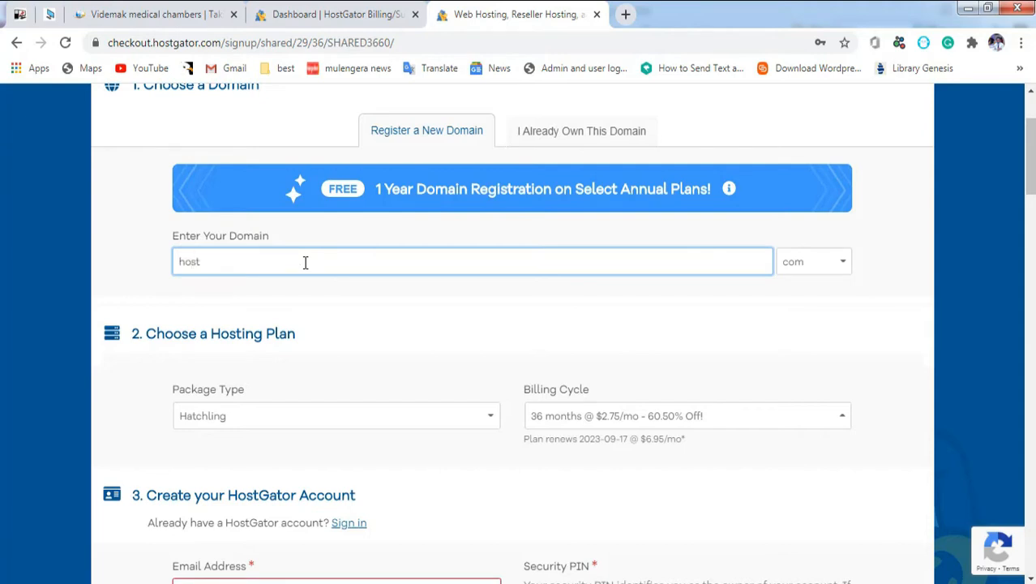
{"action": "key", "text": "BackSpace"}
{"action": "key", "text": "BackSpace"}
{"action": "key", "text": "BackSpace"}
{"action": "key", "text": "BackSpace"}
{"action": "type", "text": "webdesigninghome"}
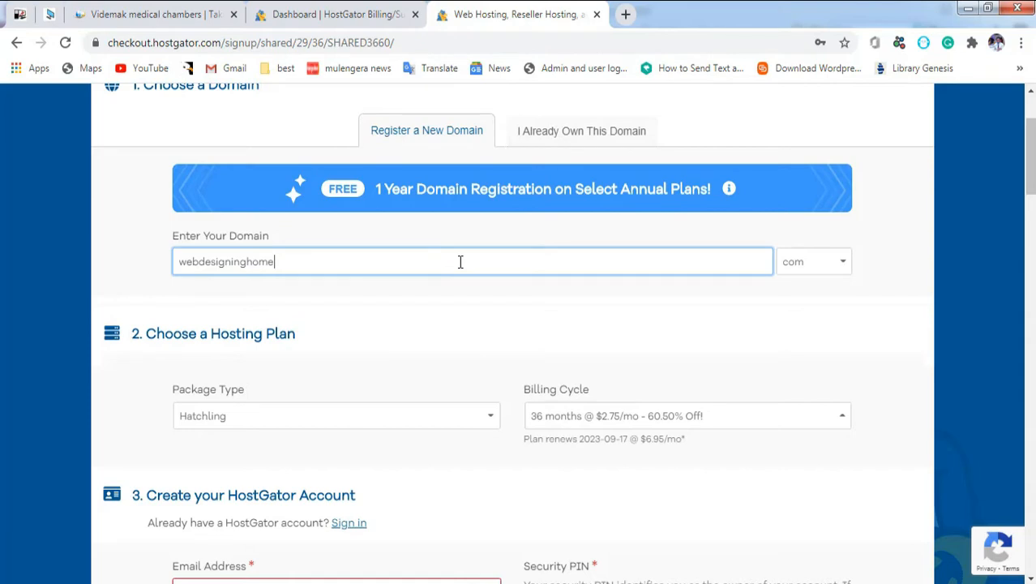
{"action": "key", "text": "Tab"}
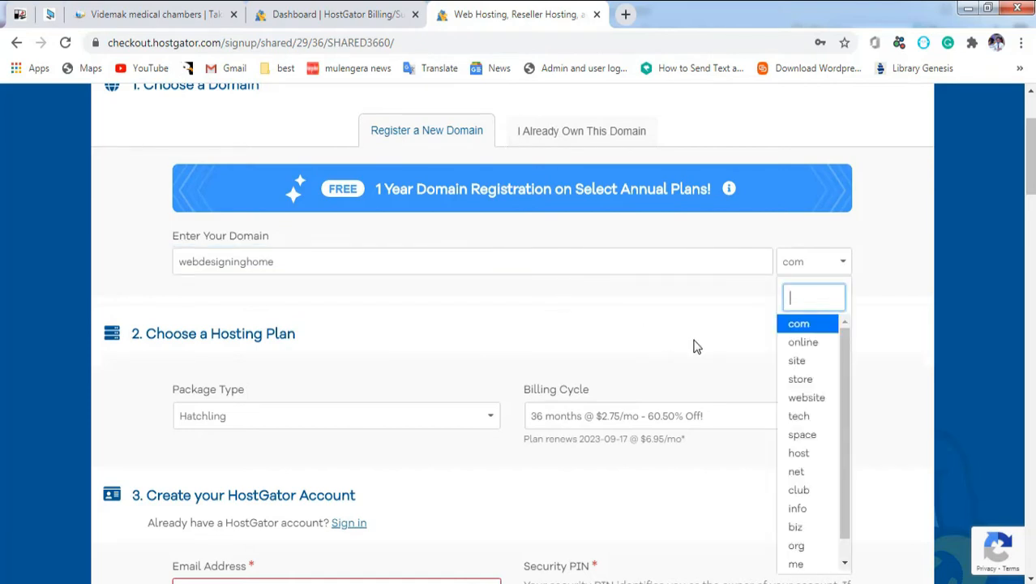
Step: Keep .com as the extension for webdesigninghome, staying on the register-new-domain option
{"action": "left_click", "coordinate": [800, 327]}
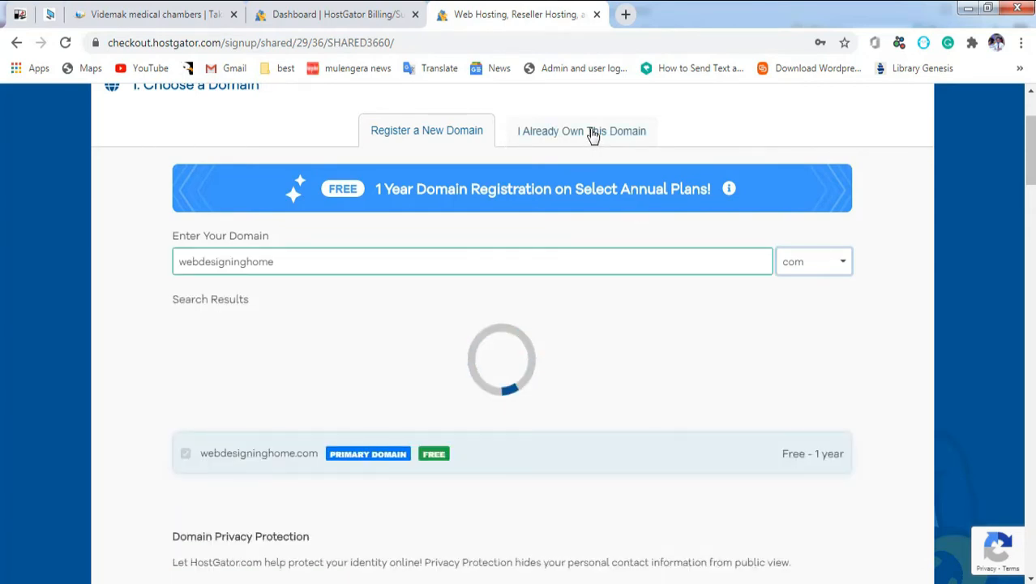
{"action": "left_click", "coordinate": [593, 135]}
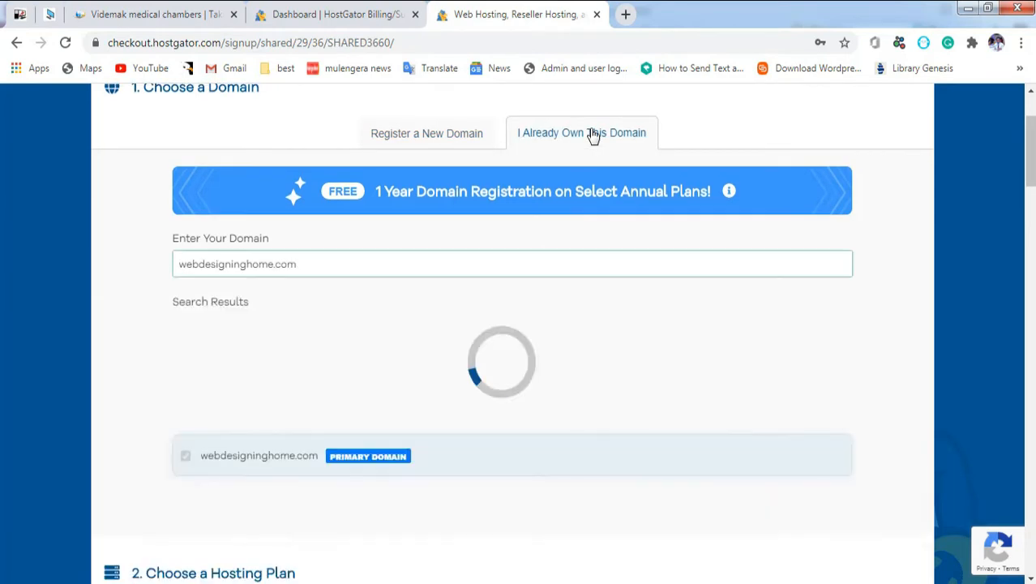
{"action": "left_click", "coordinate": [408, 138]}
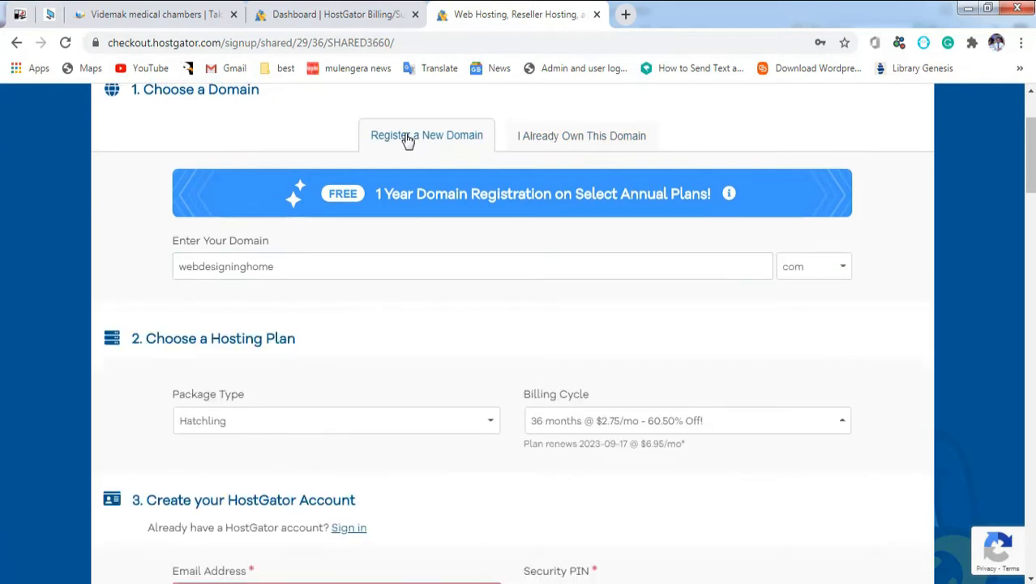
{"action": "left_click", "coordinate": [828, 271]}
{"action": "left_click", "coordinate": [813, 332]}
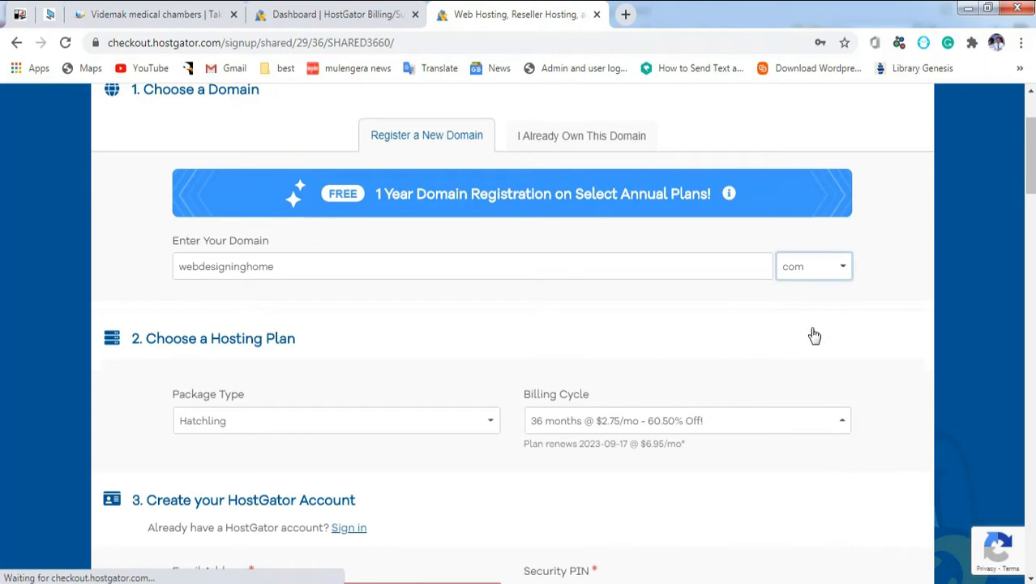
{"action": "left_click", "coordinate": [840, 273]}
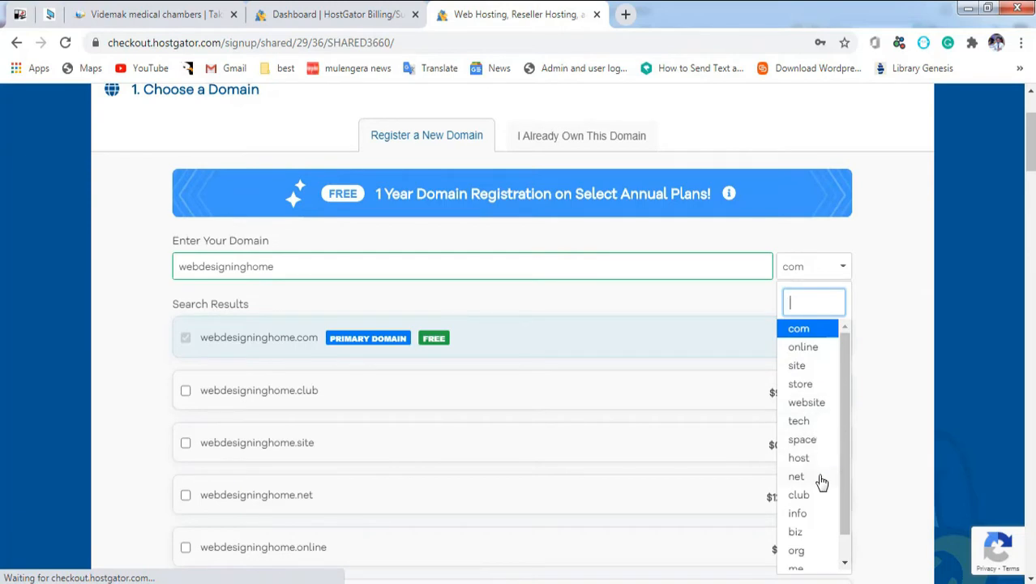
{"action": "left_click_drag", "start_coordinate": [843, 473], "coordinate": [851, 504]}
{"action": "left_click_drag", "start_coordinate": [840, 415], "coordinate": [838, 370]}
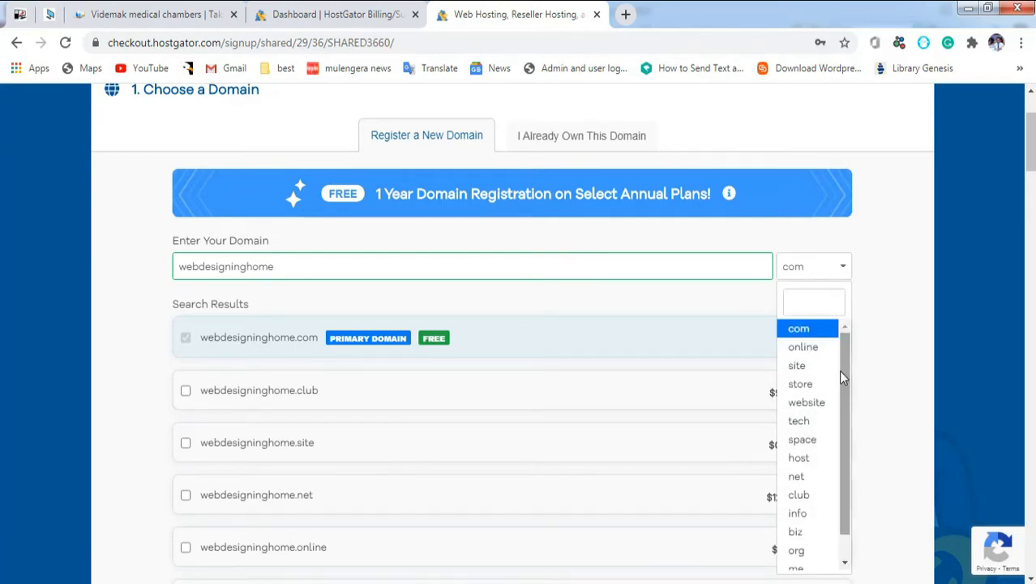
{"action": "left_click", "coordinate": [828, 265]}
Step: Review the results listing webdesigninghome.com free and other extensions with yearly prices
{"action": "left_click_drag", "start_coordinate": [1032, 163], "coordinate": [1034, 172]}
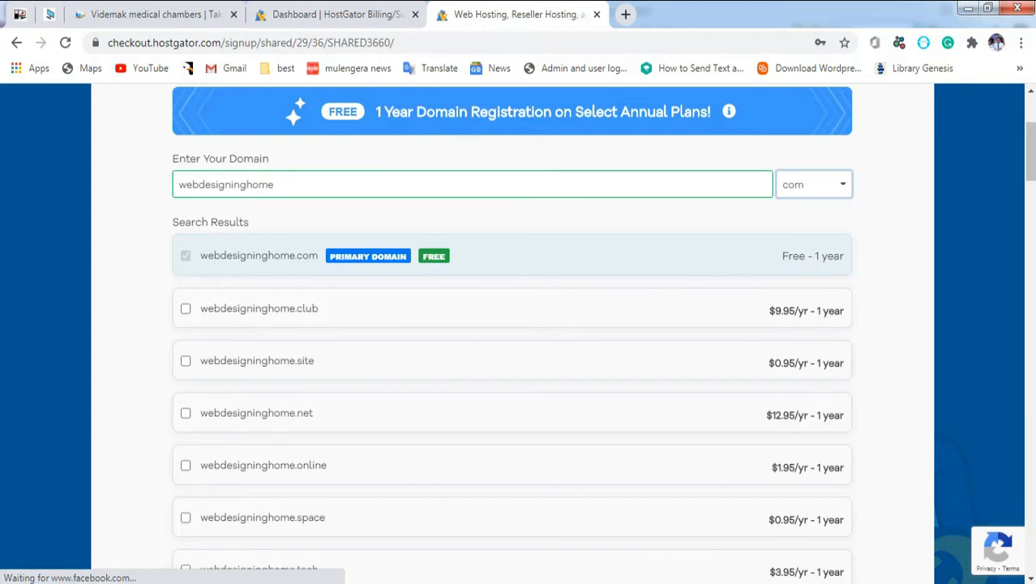
{"action": "scroll", "coordinate": [519, 332], "scroll_direction": "down", "scroll_amount": 5}
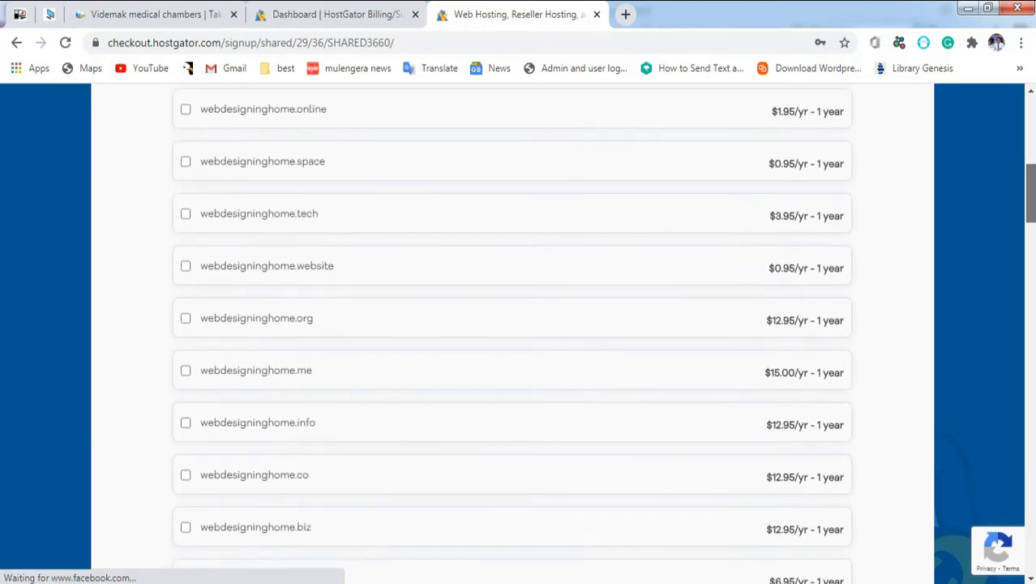
{"action": "scroll", "coordinate": [1010, 113], "scroll_direction": "down", "scroll_amount": 5}
{"action": "scroll", "coordinate": [1010, 113], "scroll_direction": "up", "scroll_amount": 15}
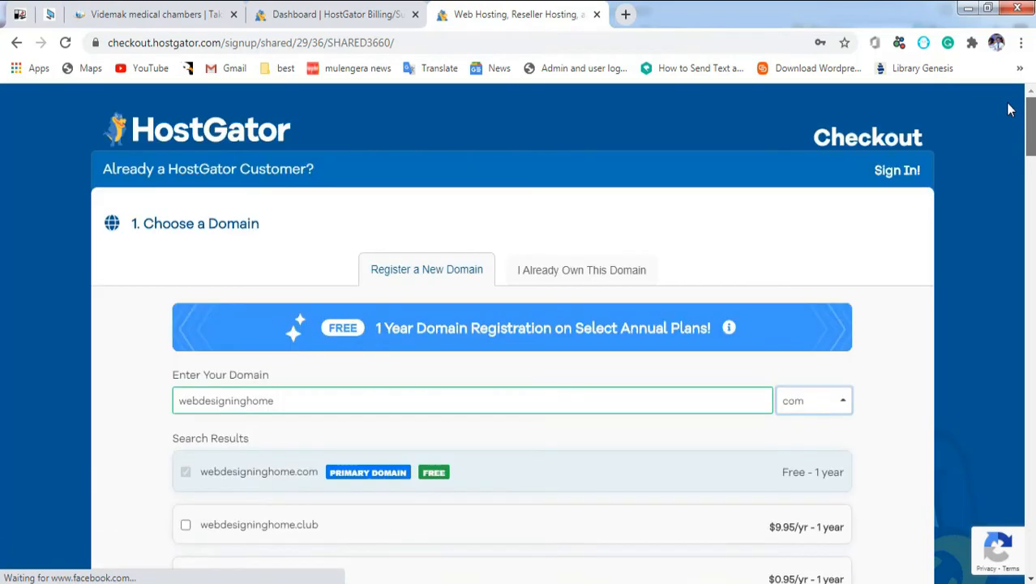
{"action": "scroll", "coordinate": [1021, 134], "scroll_direction": "down", "scroll_amount": 1}
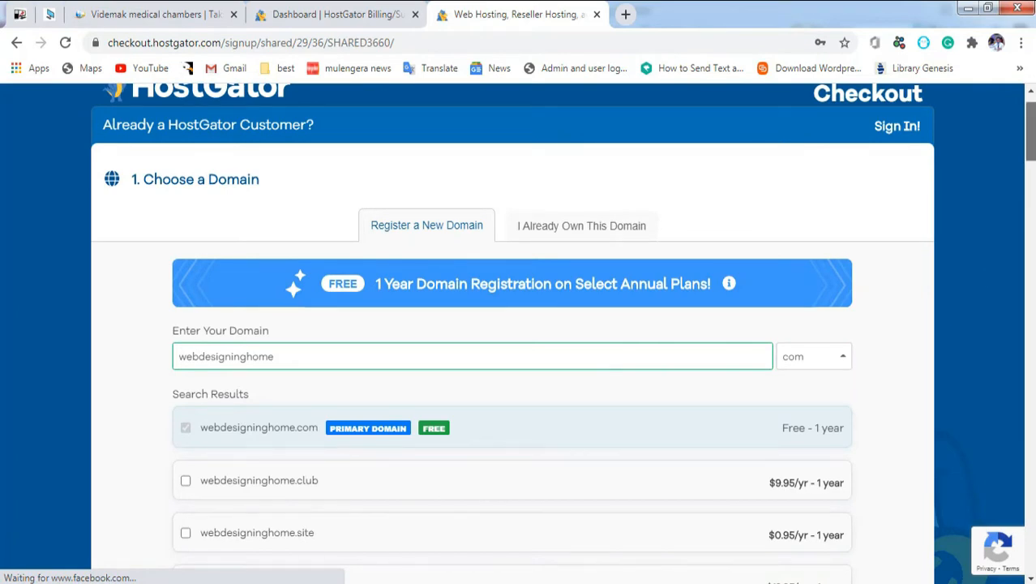
{"action": "scroll", "coordinate": [1028, 133], "scroll_direction": "down", "scroll_amount": 2}
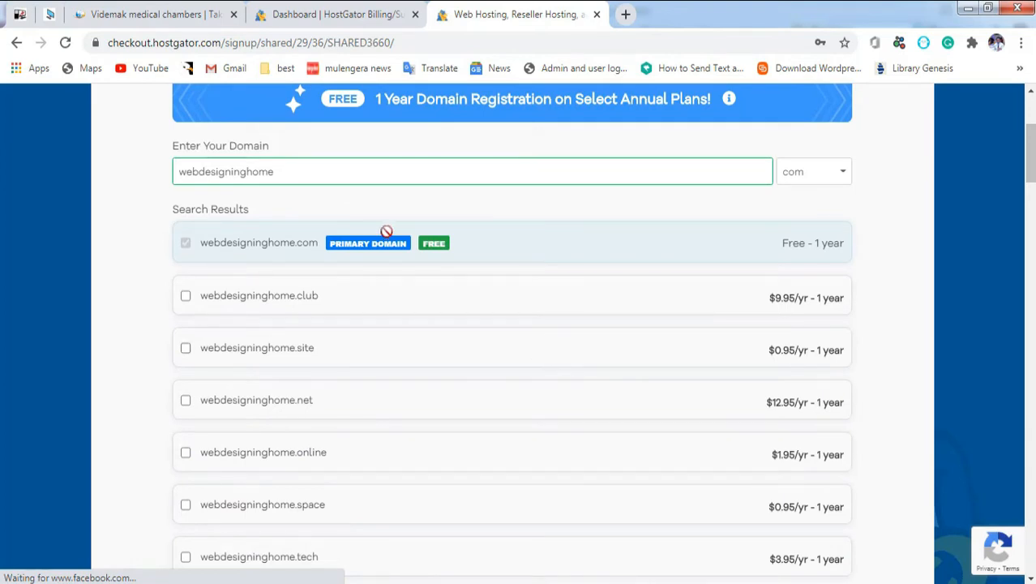
Step: Replace the domain with videmak and check its availability with the .com extension
{"action": "left_click_drag", "start_coordinate": [307, 171], "coordinate": [125, 162]}
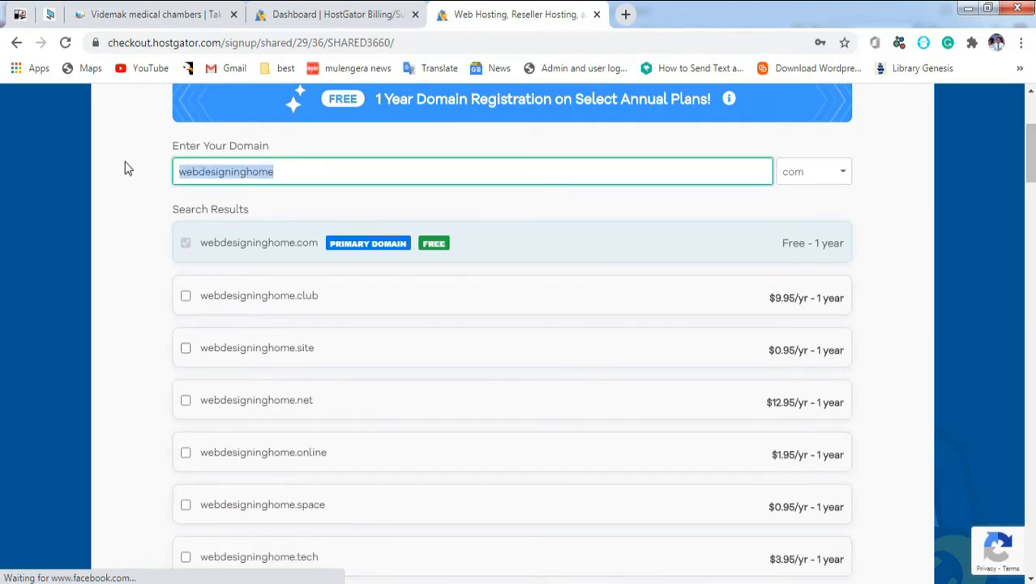
{"action": "type", "text": "videm"}
{"action": "type", "text": "ak"}
{"action": "key", "text": "BackSpace"}
{"action": "type", "text": "k"}
{"action": "key", "text": "Tab"}
{"action": "type", "text": "c"}
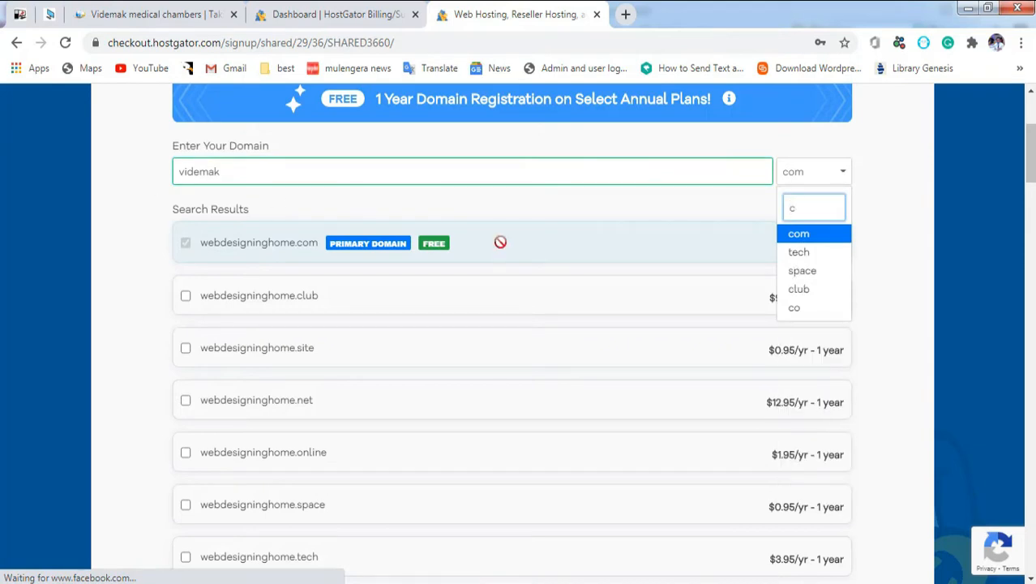
{"action": "left_click", "coordinate": [805, 236]}
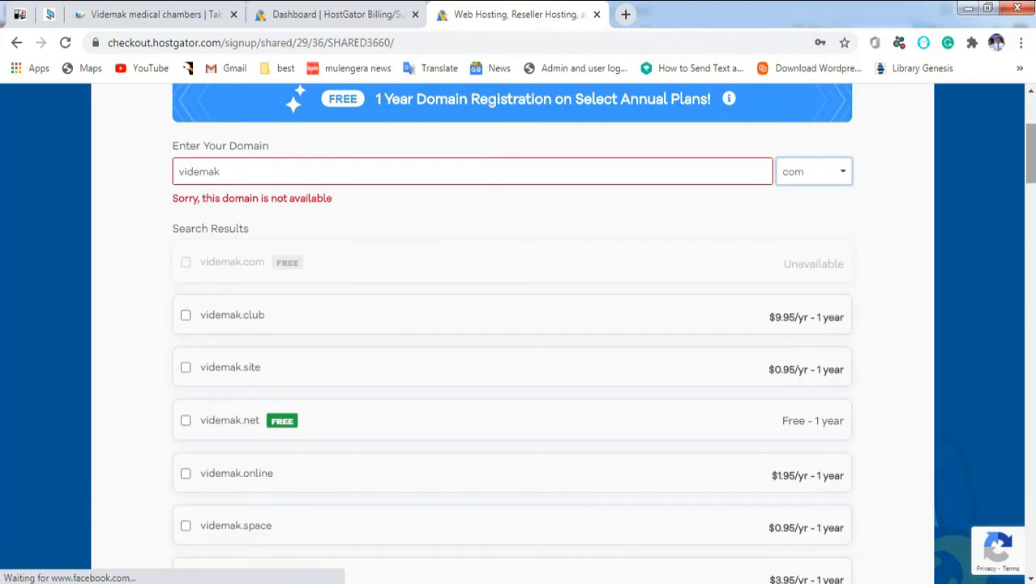
Step: Switch to the I Already Own This Domain option and look over the account form
{"action": "scroll", "coordinate": [677, 166], "scroll_direction": "up", "scroll_amount": 1}
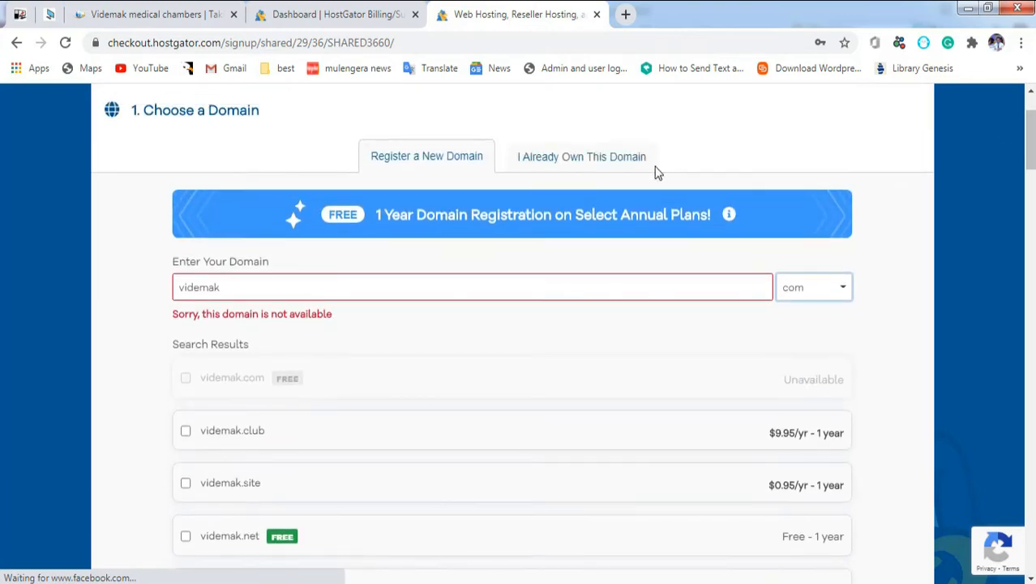
{"action": "left_click", "coordinate": [571, 157]}
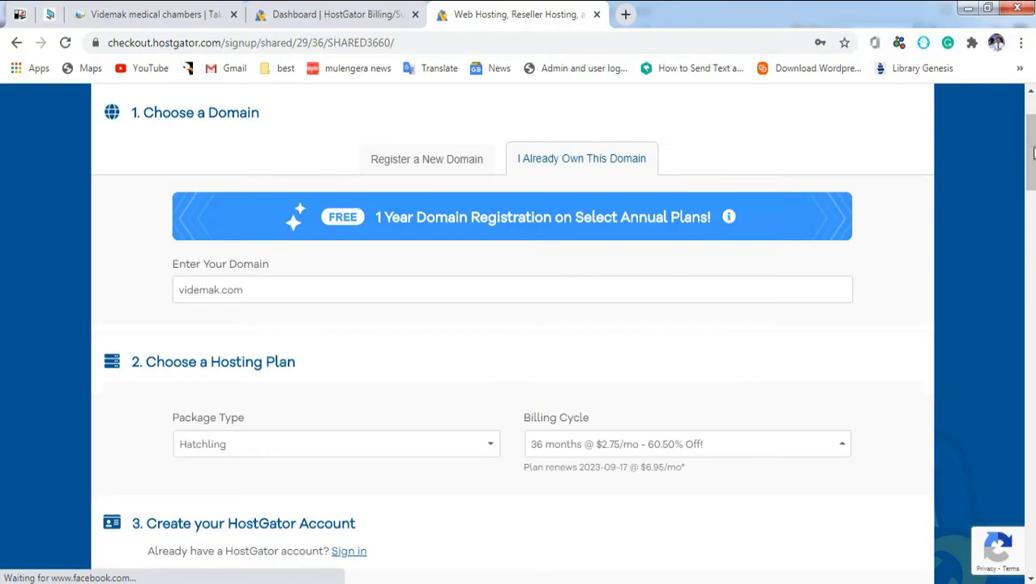
{"action": "scroll", "coordinate": [1029, 154], "scroll_direction": "down", "scroll_amount": 2}
{"action": "scroll", "coordinate": [512, 324], "scroll_direction": "up", "scroll_amount": 3}
{"action": "scroll", "coordinate": [512, 324], "scroll_direction": "down", "scroll_amount": 3}
{"action": "scroll", "coordinate": [512, 325], "scroll_direction": "down", "scroll_amount": 3}
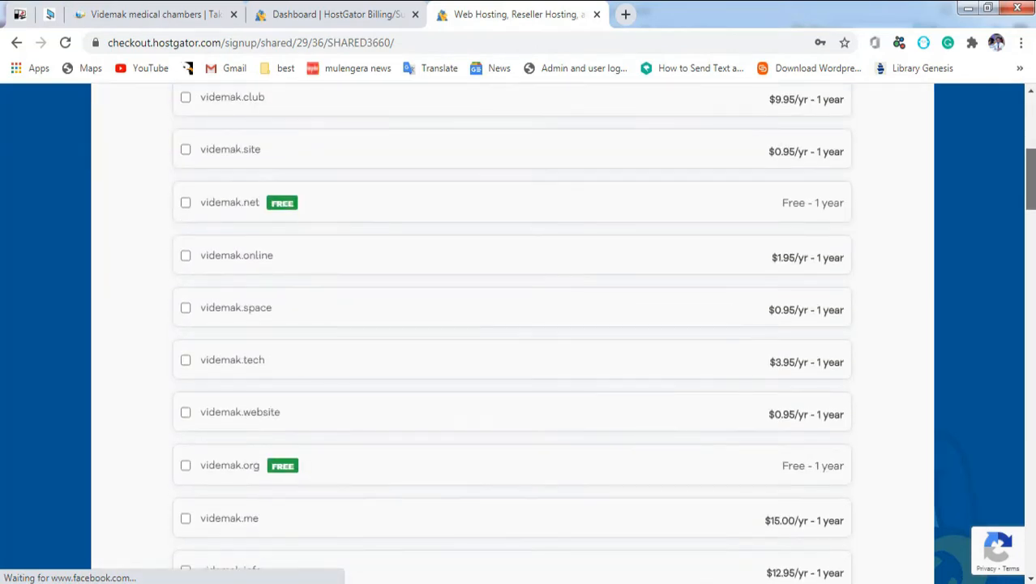
{"action": "scroll", "coordinate": [513, 324], "scroll_direction": "down", "scroll_amount": 9}
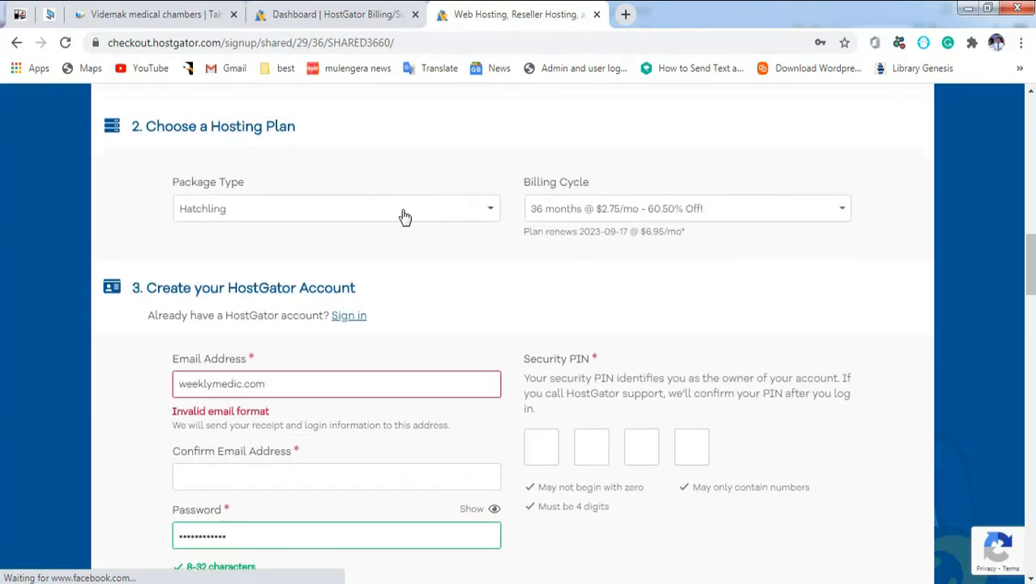
Step: Keep the Hatchling package and change billing to 1 month at $10.95/mo
{"action": "left_click", "coordinate": [406, 217]}
{"action": "left_click", "coordinate": [405, 218]}
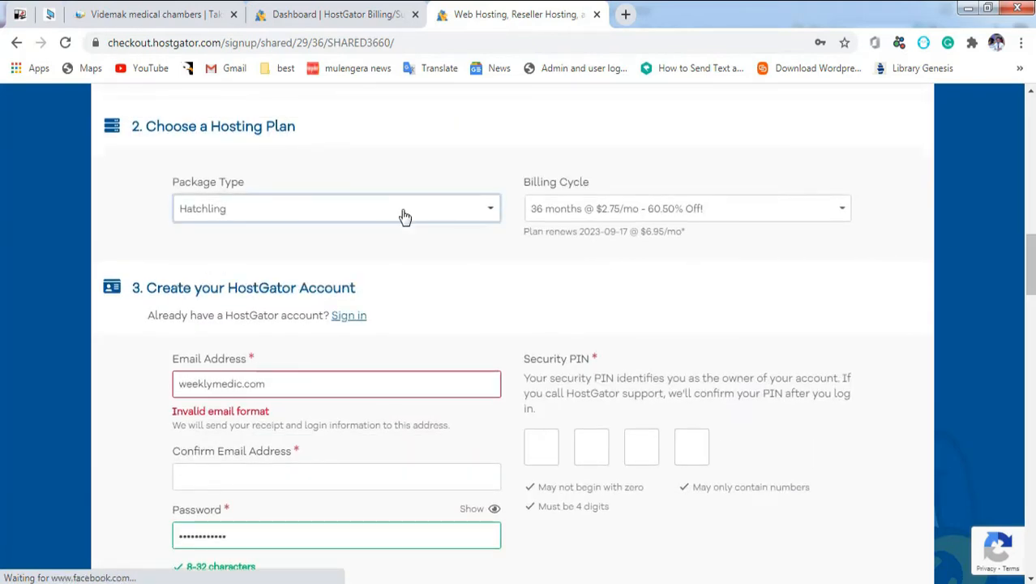
{"action": "left_click", "coordinate": [703, 208]}
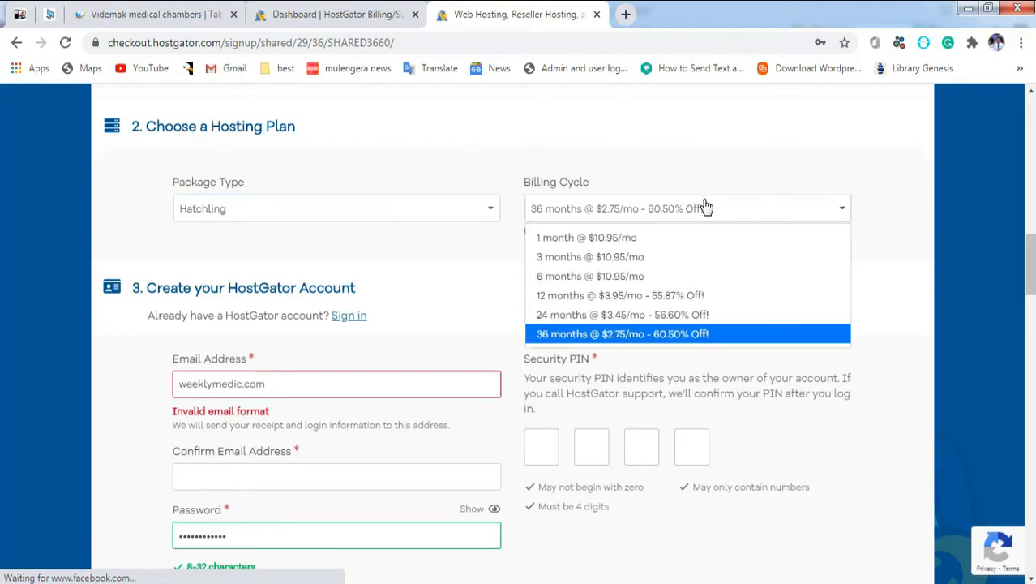
{"action": "left_click", "coordinate": [670, 243]}
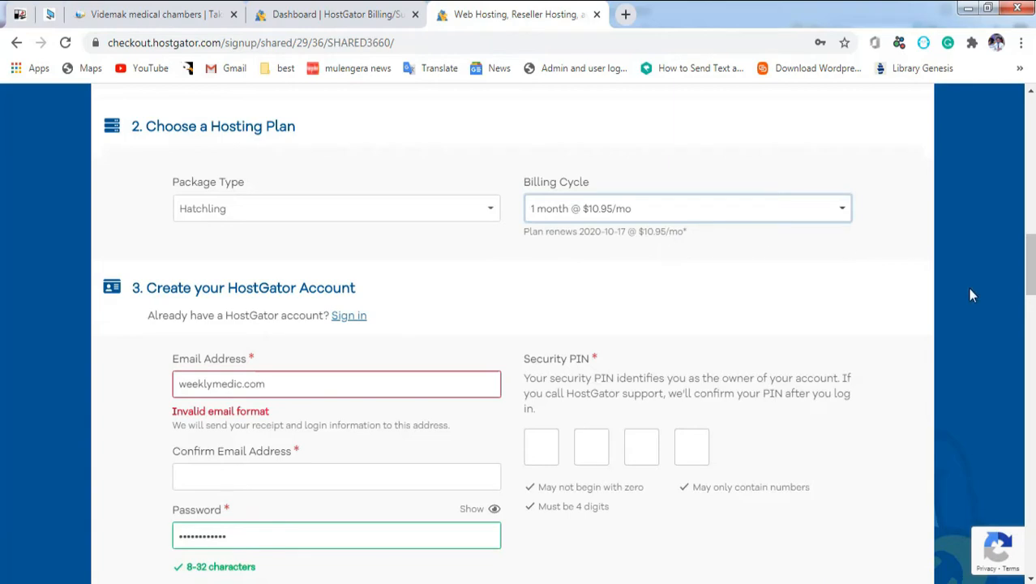
{"action": "left_click_drag", "start_coordinate": [1029, 264], "coordinate": [1029, 286]}
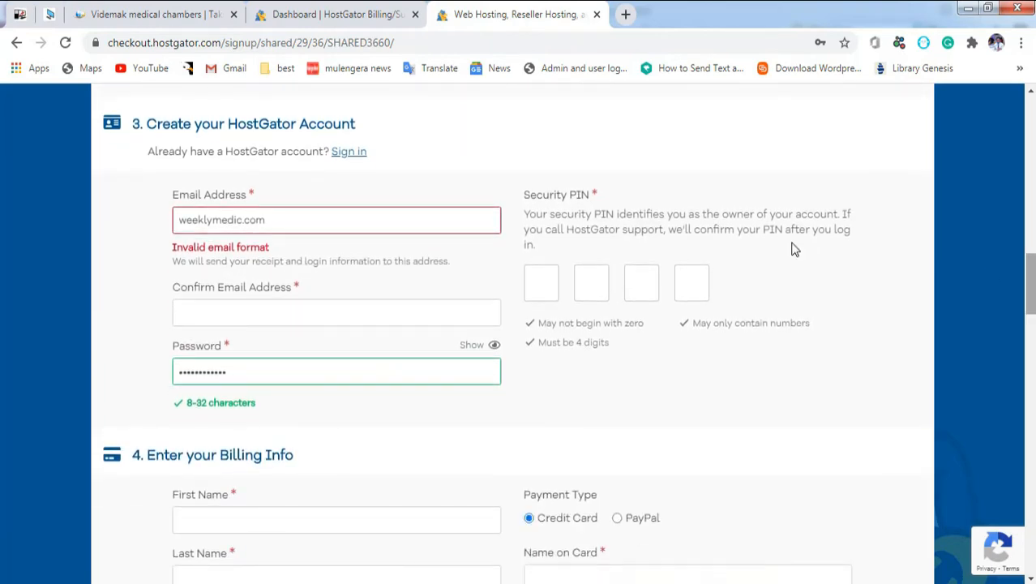
Step: Clear the invalid entry from Email Address and move on to Confirm Email
{"action": "left_click", "coordinate": [270, 219]}
{"action": "key", "text": "ctrl+a"}
{"action": "key", "text": "BackSpace"}
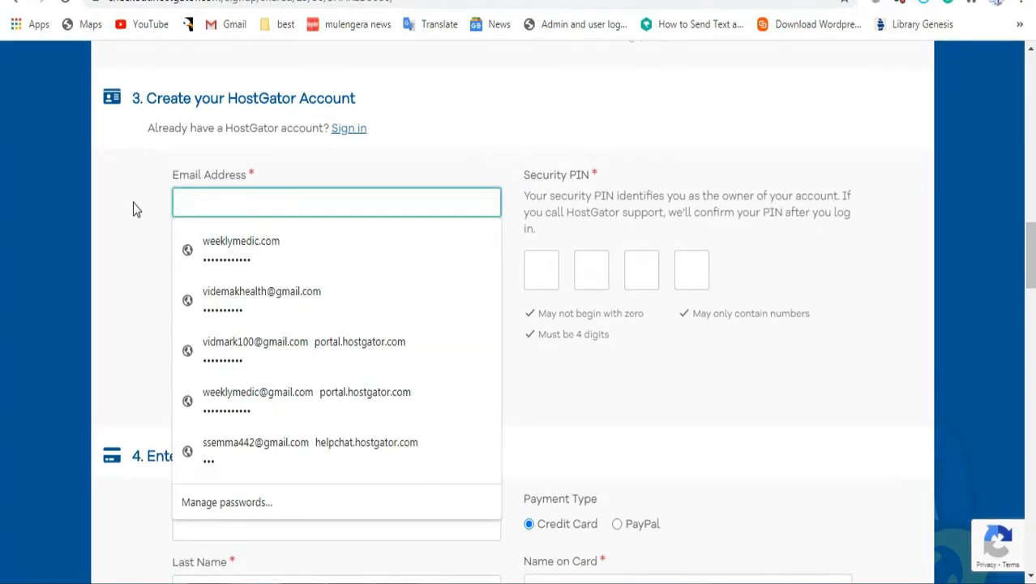
{"action": "key", "text": "Escape"}
{"action": "key", "text": "Tab"}
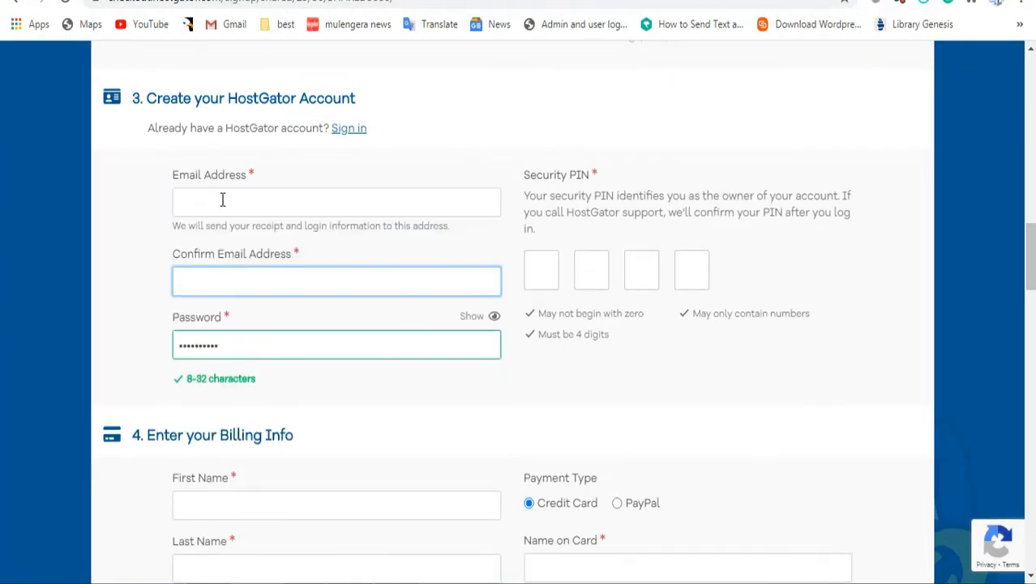
{"action": "left_click", "coordinate": [222, 199]}
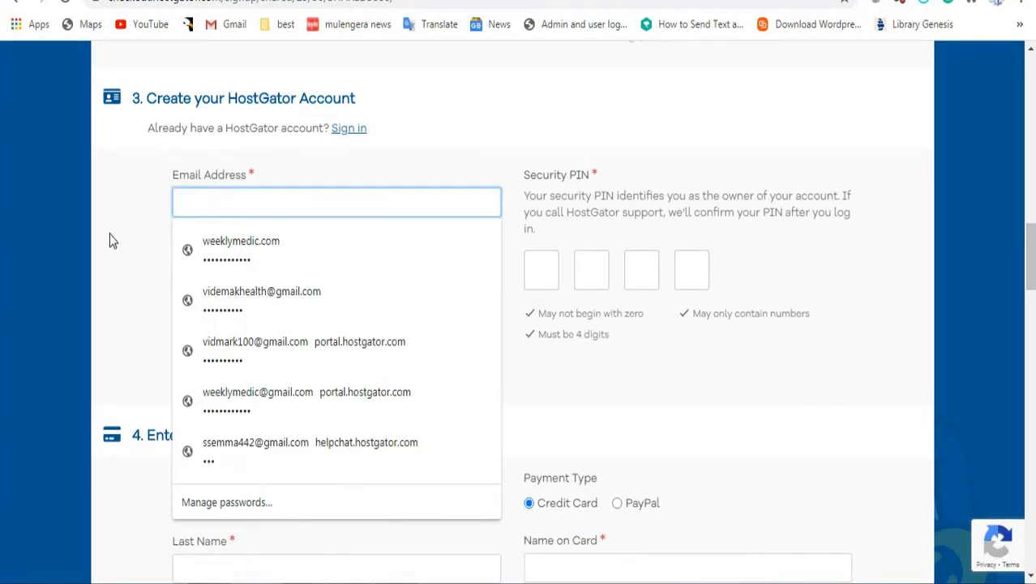
{"action": "key", "text": "Escape"}
{"action": "key", "text": "Tab"}
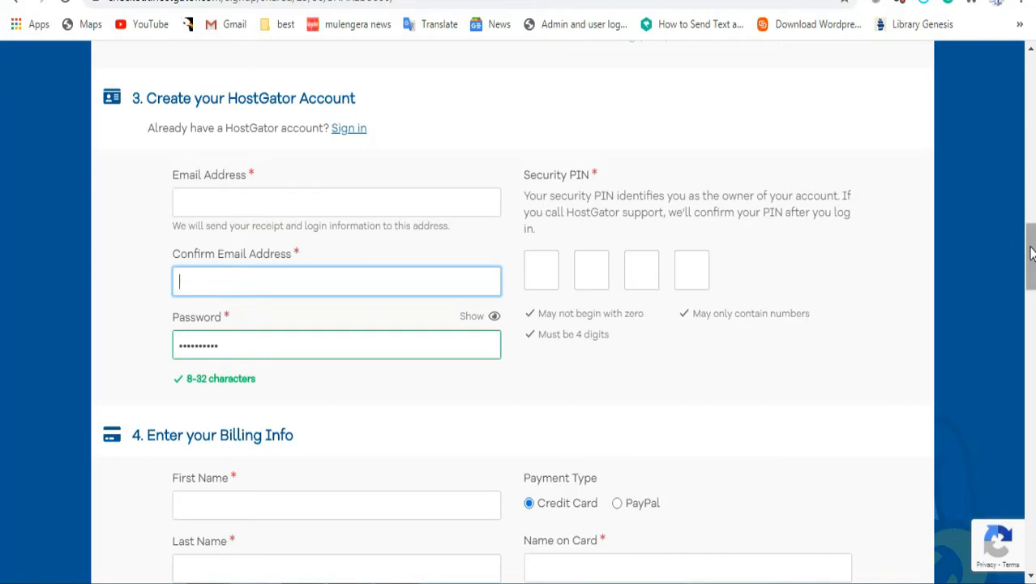
Step: Autofill the billing info from a saved address and select PayPal as payment type
{"action": "left_click_drag", "start_coordinate": [1030, 251], "coordinate": [1032, 298]}
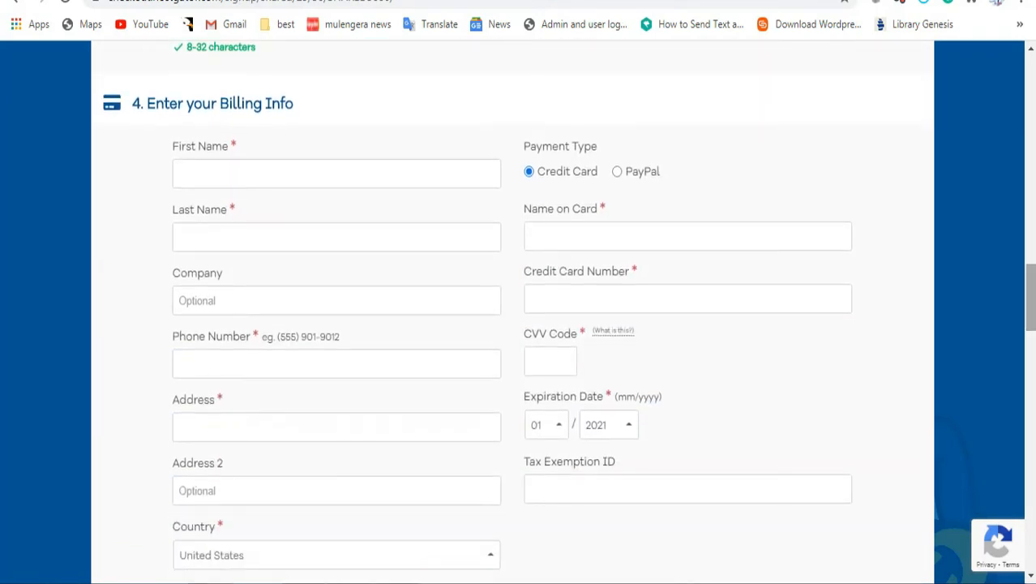
{"action": "left_click", "coordinate": [269, 174]}
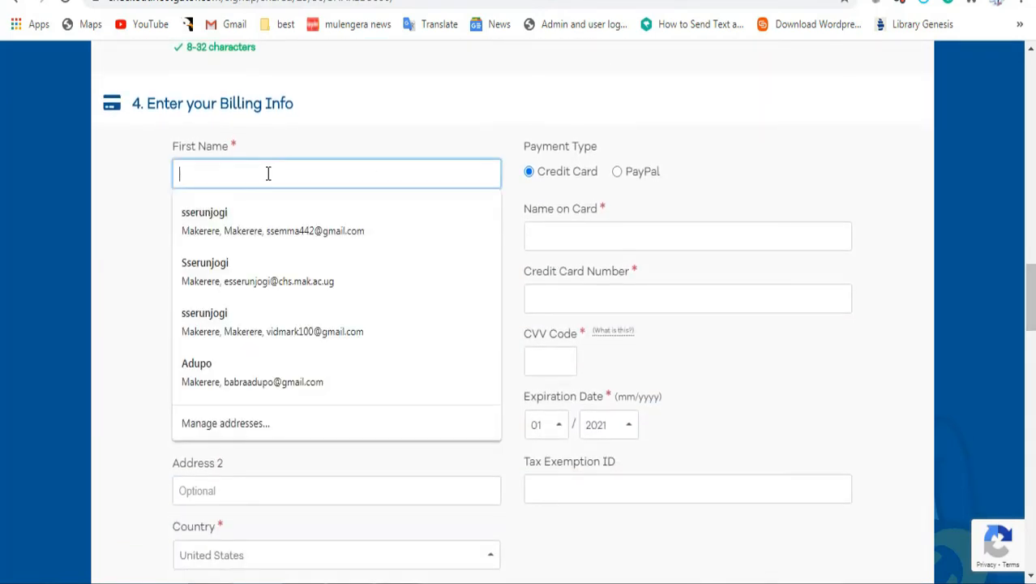
{"action": "left_click", "coordinate": [226, 213]}
{"action": "scroll", "coordinate": [287, 234], "scroll_direction": "down", "scroll_amount": 3}
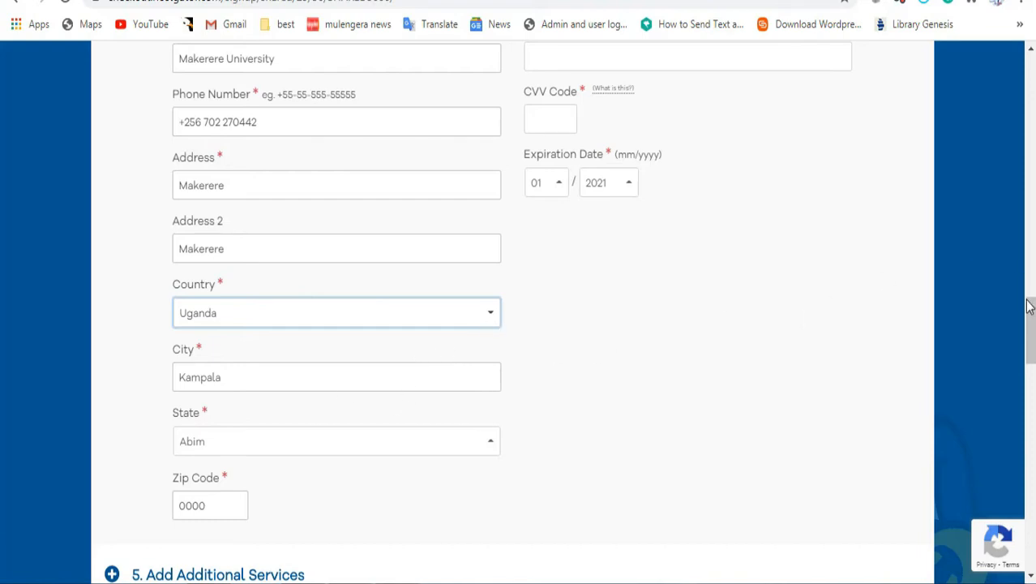
{"action": "left_click_drag", "start_coordinate": [1031, 328], "coordinate": [1032, 310]}
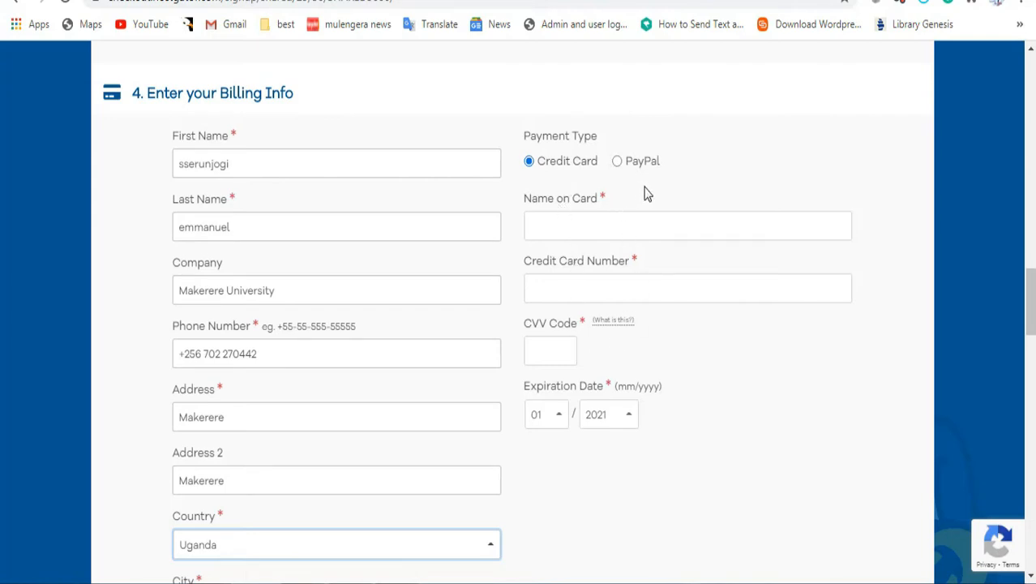
{"action": "left_click", "coordinate": [618, 162]}
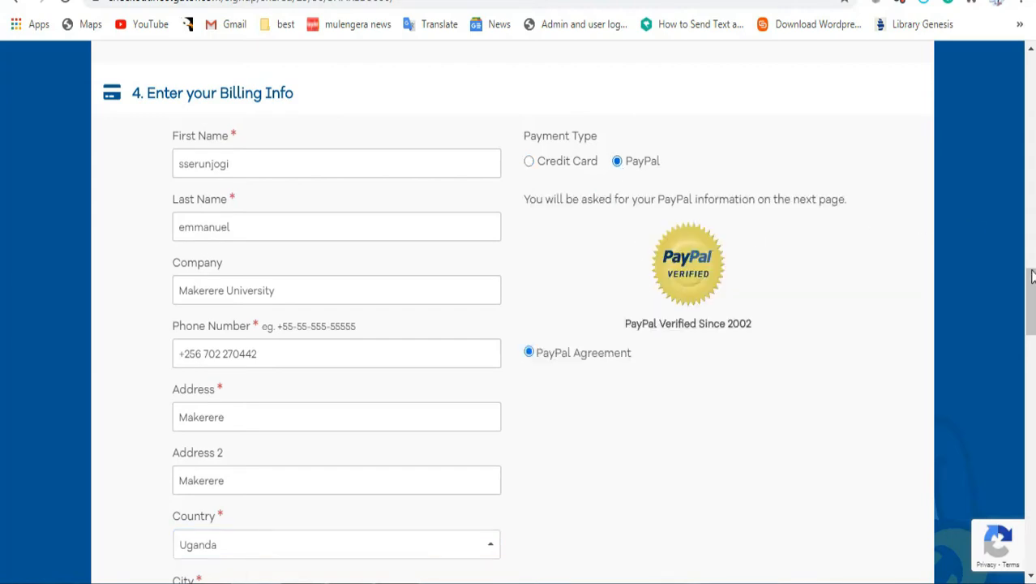
Step: Untick the SiteLock Essentials and Site Backup add-ons
{"action": "left_click_drag", "start_coordinate": [1027, 307], "coordinate": [1032, 393]}
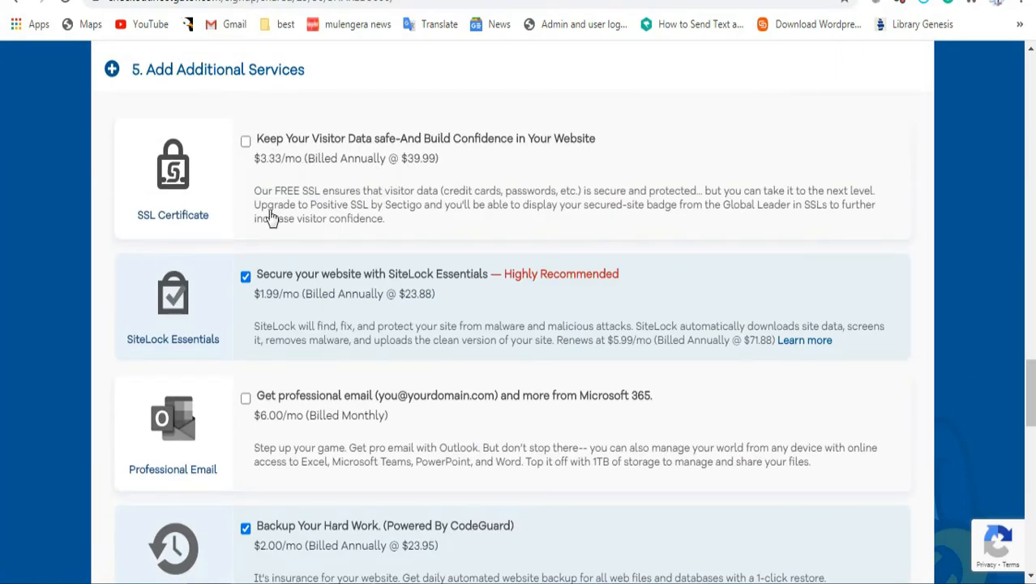
{"action": "left_click", "coordinate": [246, 277]}
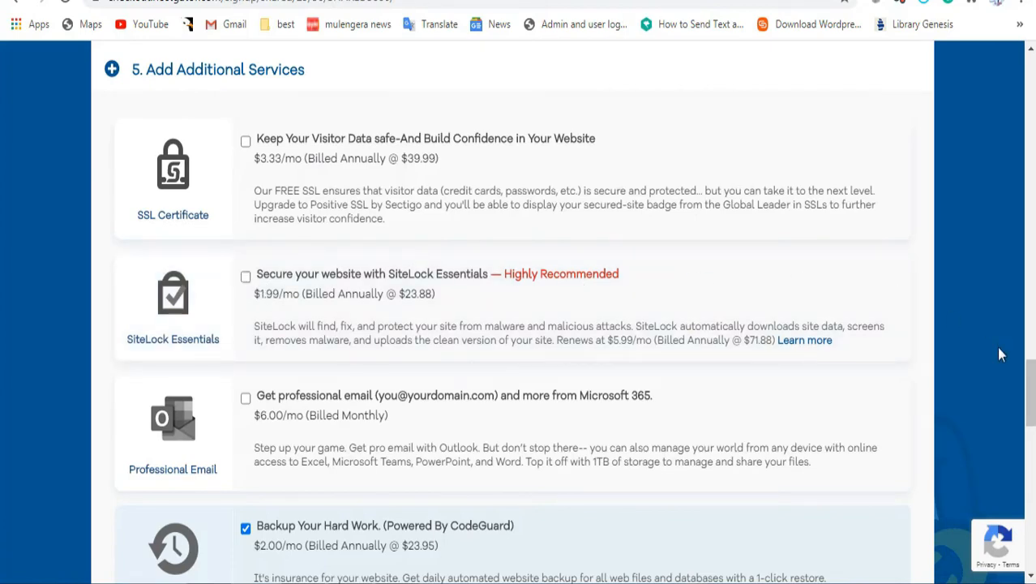
{"action": "left_click_drag", "start_coordinate": [1029, 392], "coordinate": [1029, 432]}
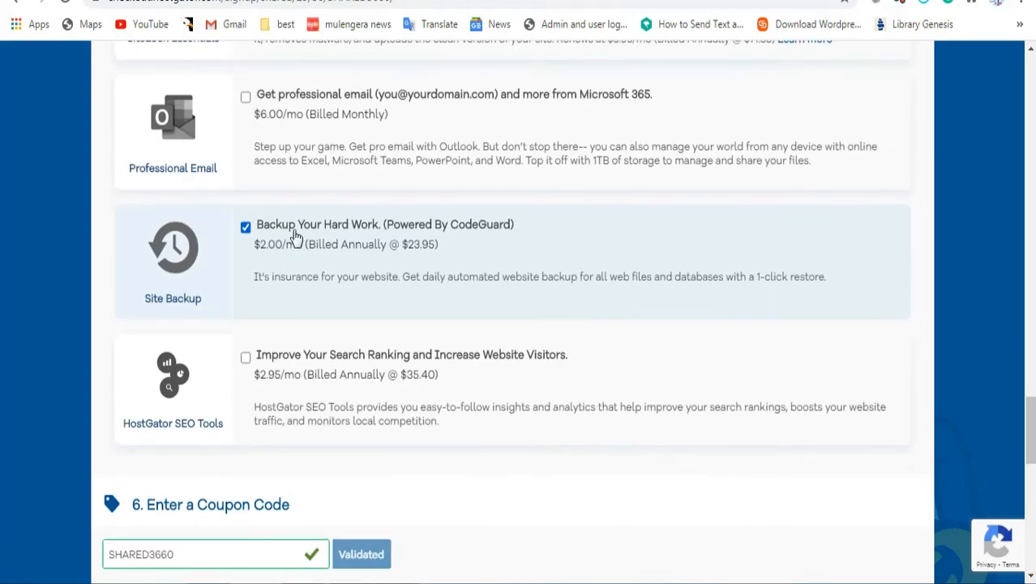
{"action": "left_click", "coordinate": [244, 229]}
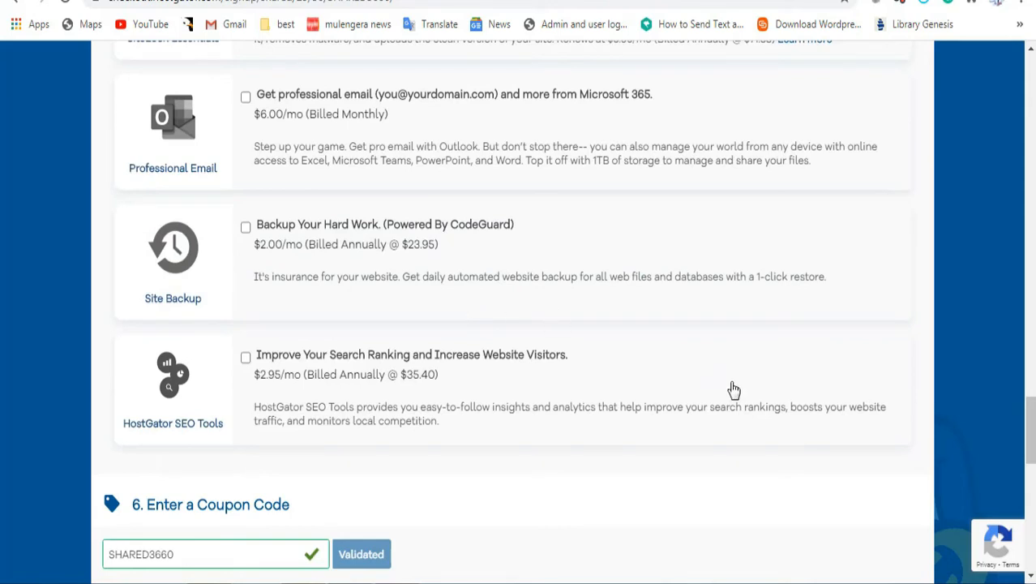
{"action": "left_click_drag", "start_coordinate": [1028, 438], "coordinate": [1028, 482]}
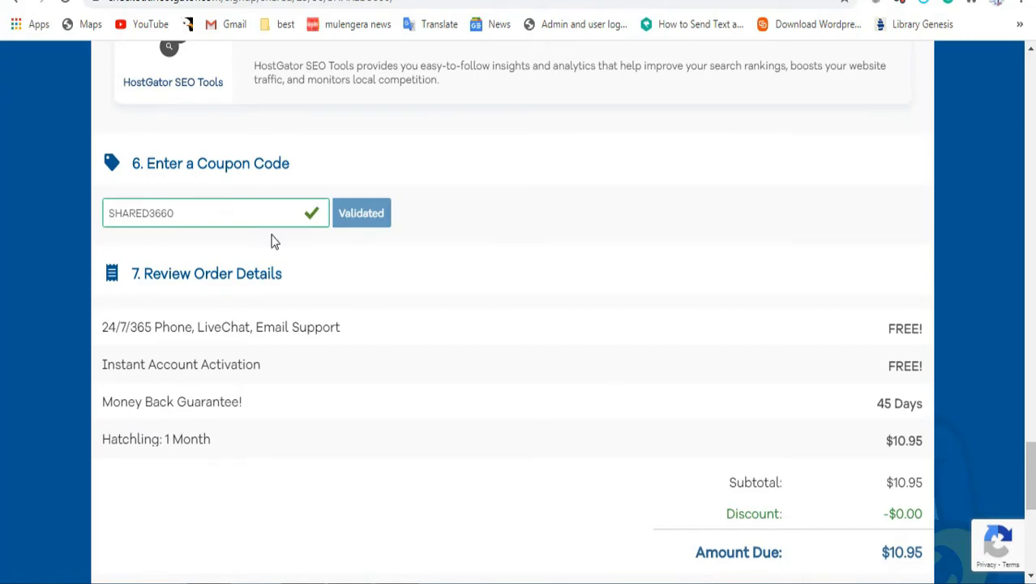
Step: Accept the auto-renewal terms and submit the hosting order with Checkout Now!
{"action": "scroll", "coordinate": [1029, 474], "scroll_direction": "down", "scroll_amount": 4}
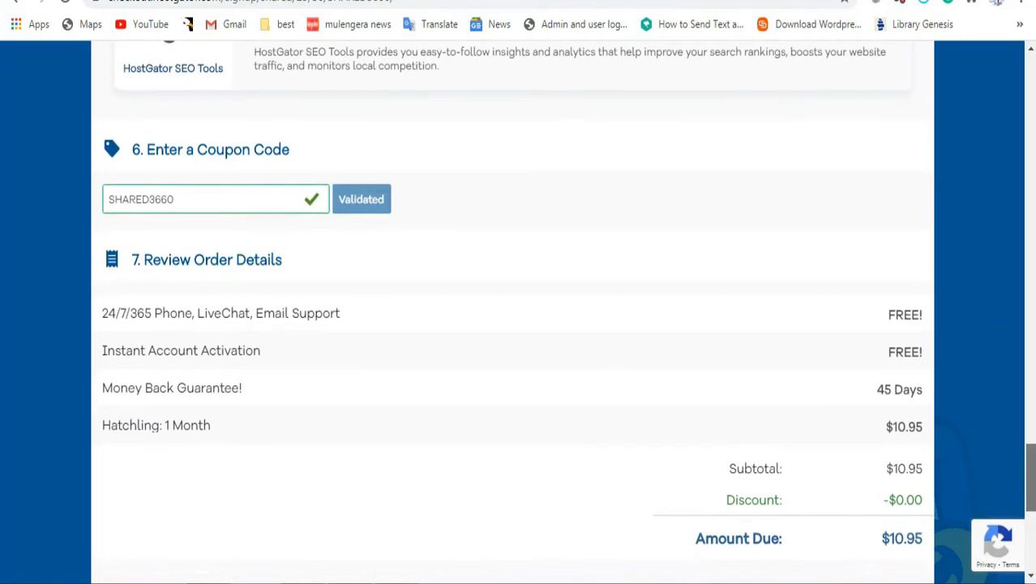
{"action": "scroll", "coordinate": [1030, 503], "scroll_direction": "down", "scroll_amount": 1}
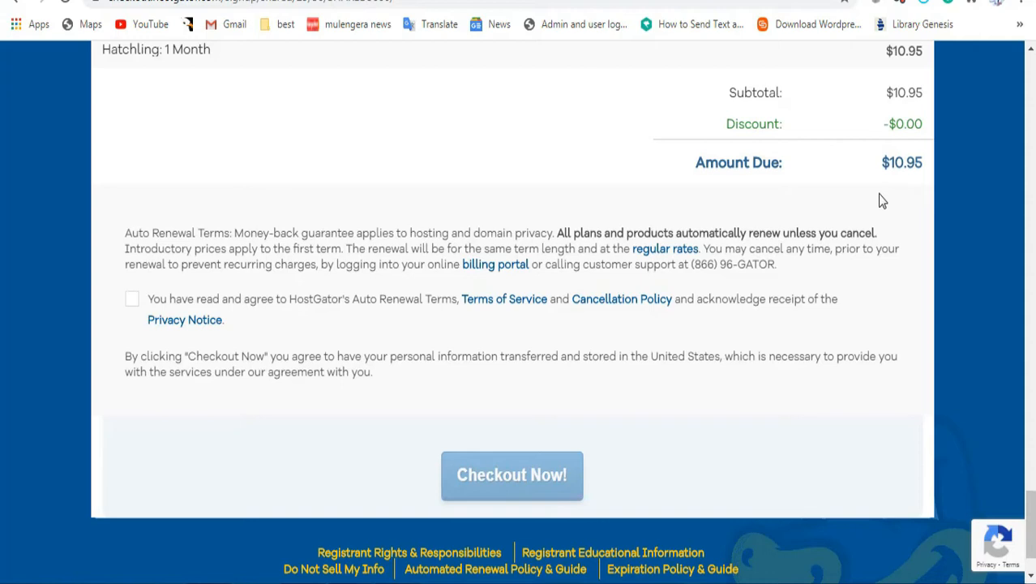
{"action": "left_click", "coordinate": [133, 300]}
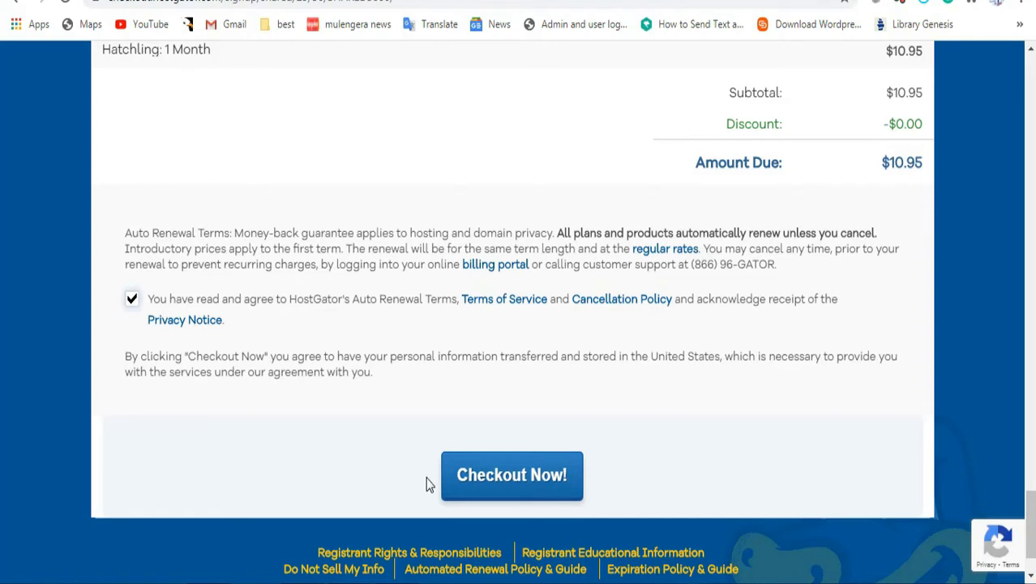
{"action": "left_click", "coordinate": [495, 483]}
{"action": "left_click_drag", "start_coordinate": [1029, 512], "coordinate": [983, 33]}
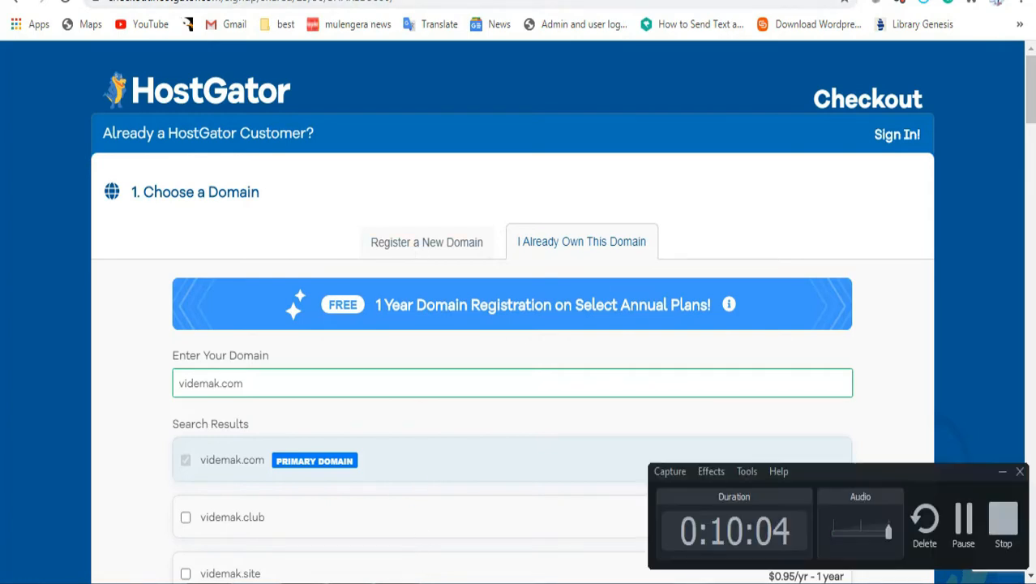
{"action": "left_click", "coordinate": [963, 533]}
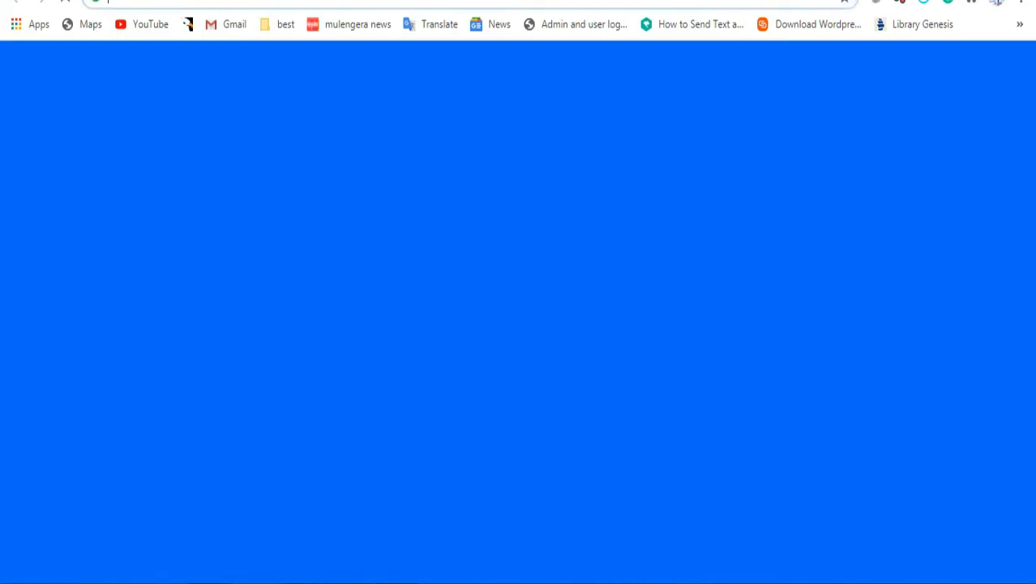
Step: Search Google for 'hostgator login' and open the HostGator Billing/Support System dashboard result
{"action": "type", "text": "hosti"}
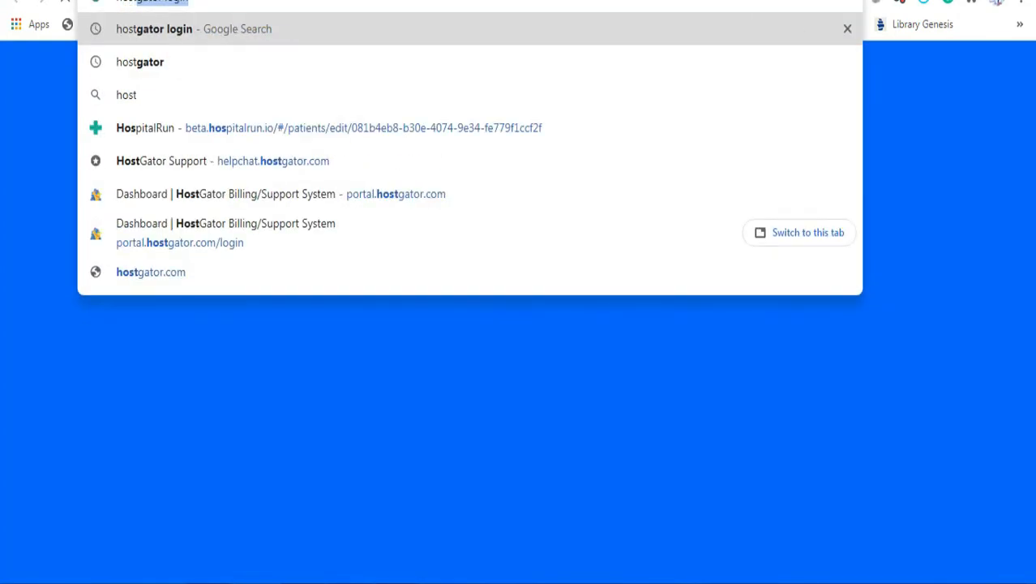
{"action": "type", "text": "g"}
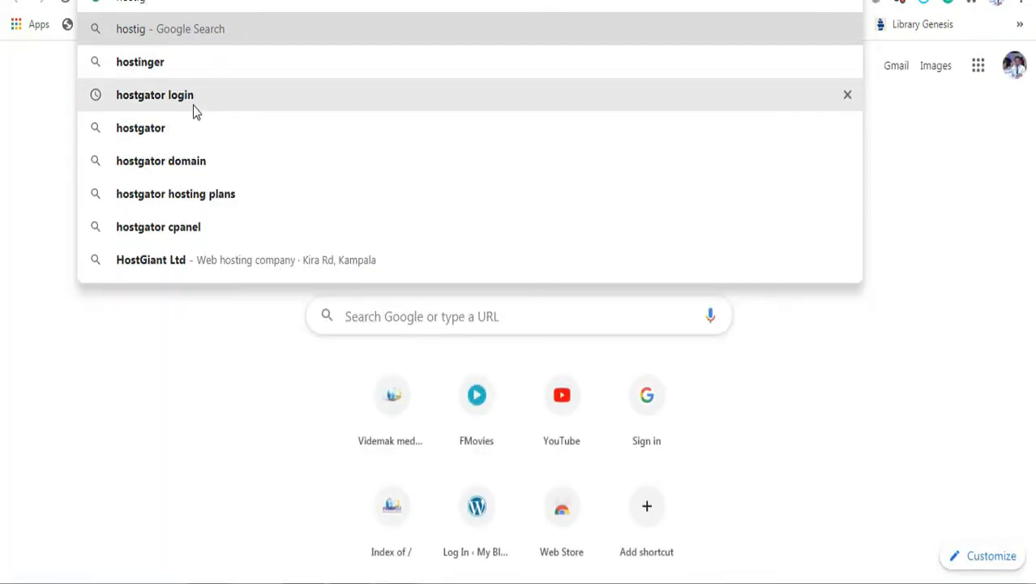
{"action": "left_click", "coordinate": [193, 105]}
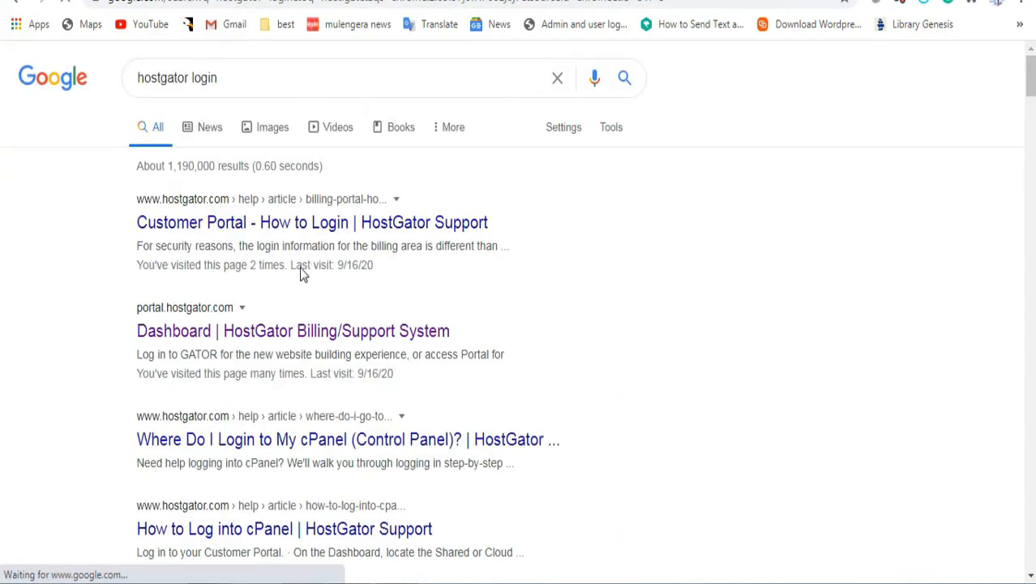
{"action": "left_click", "coordinate": [293, 339]}
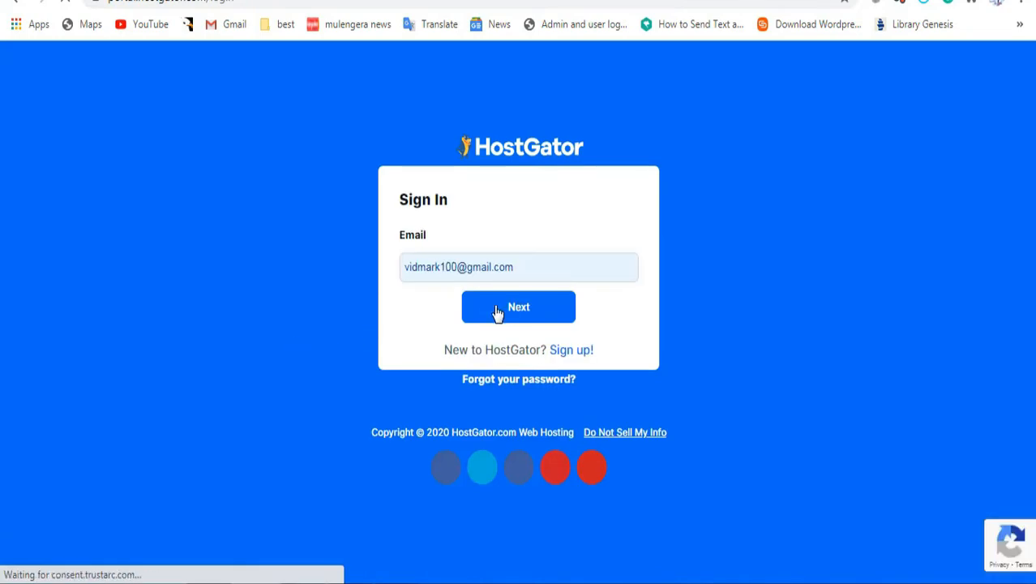
Step: Sign in with the saved credentials and scroll to the vidmark.com Cloud Baby hosting package
{"action": "left_click", "coordinate": [518, 312]}
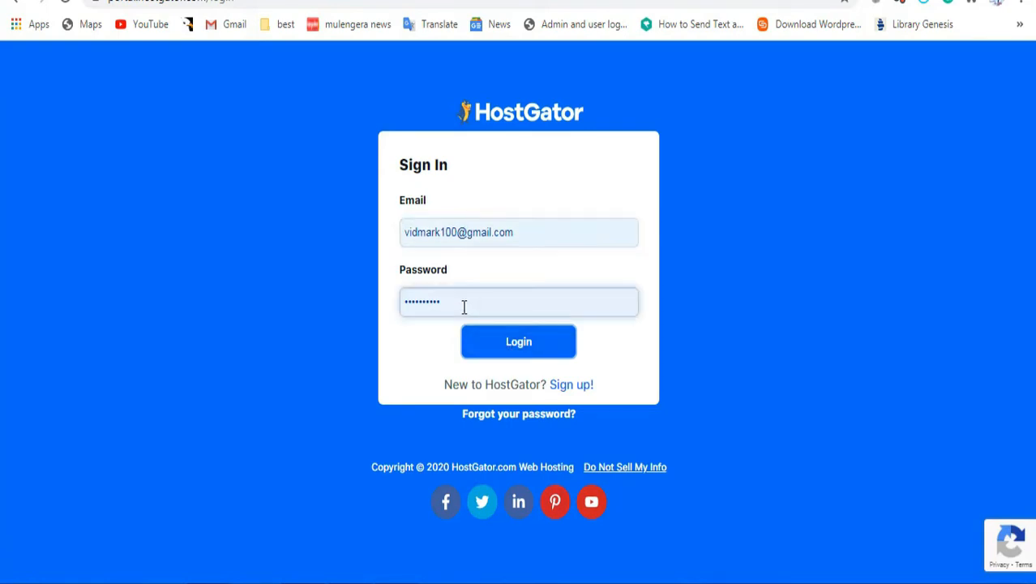
{"action": "left_click", "coordinate": [547, 350]}
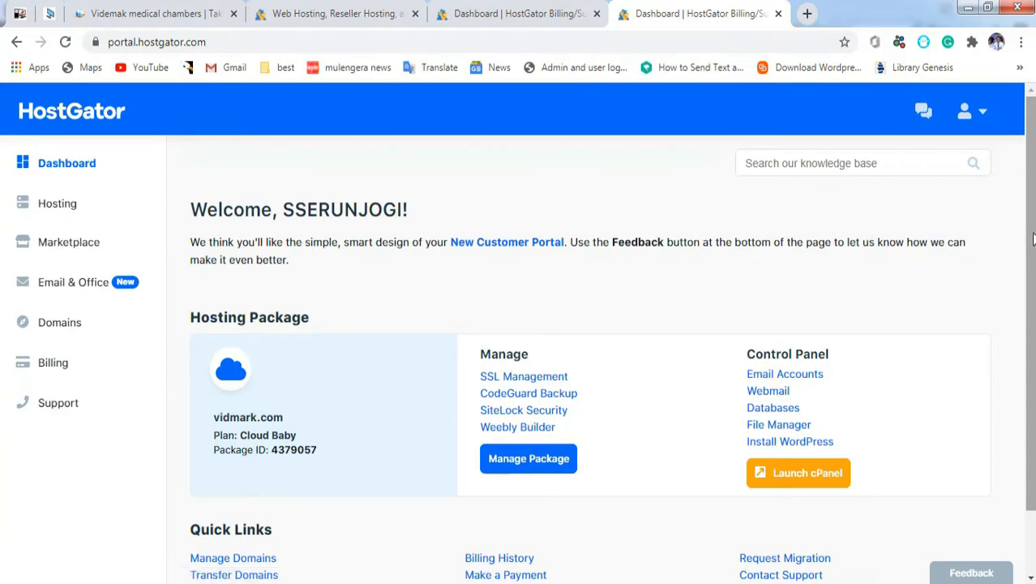
{"action": "scroll", "coordinate": [1033, 241], "scroll_direction": "down", "scroll_amount": 1}
{"action": "scroll", "coordinate": [1032, 241], "scroll_direction": "down", "scroll_amount": 2}
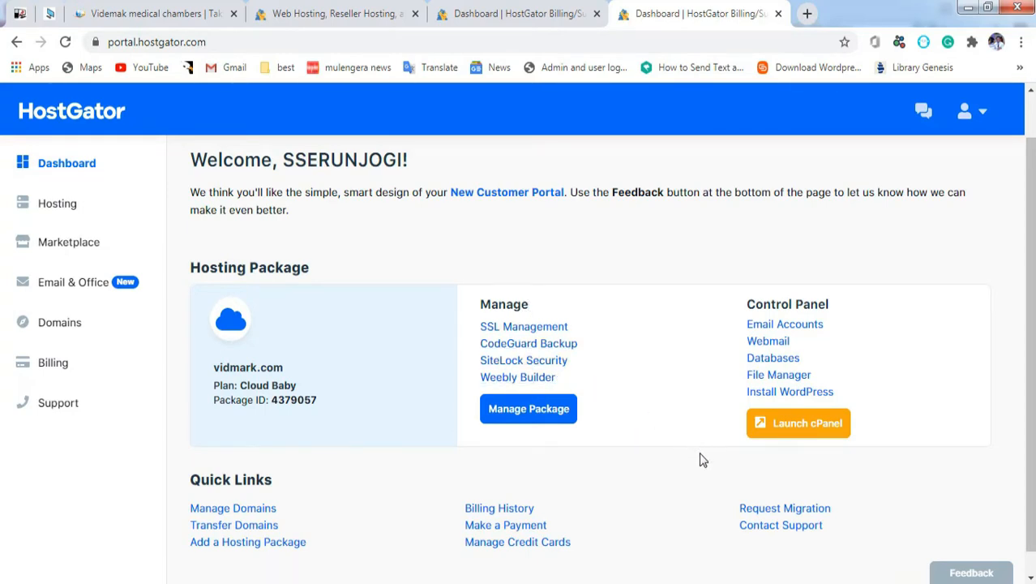
Step: Start a quick WordPress install from the hosting package, keeping version 5.5.1
{"action": "left_click", "coordinate": [822, 394]}
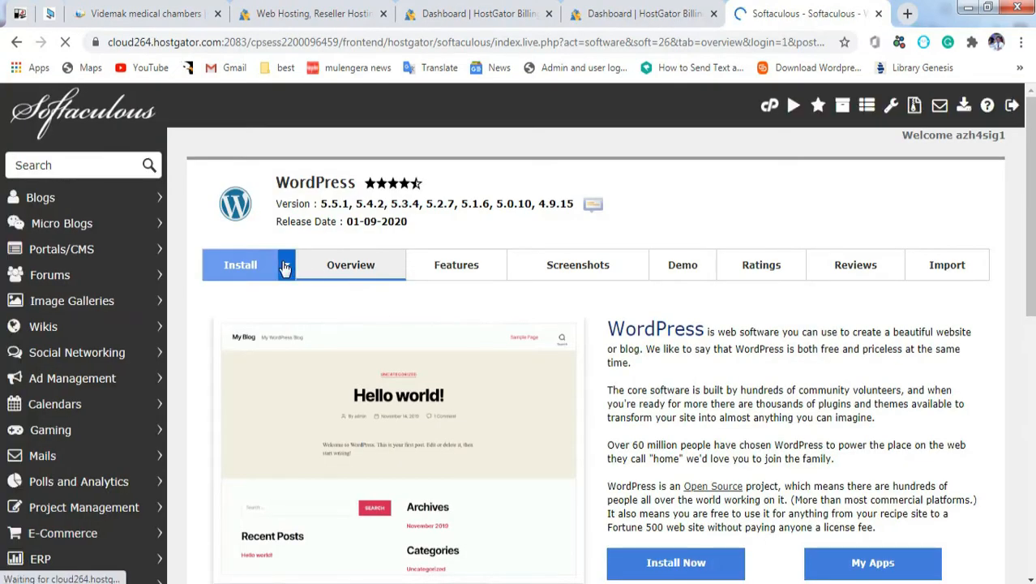
{"action": "mouse_move", "coordinate": [285, 268]}
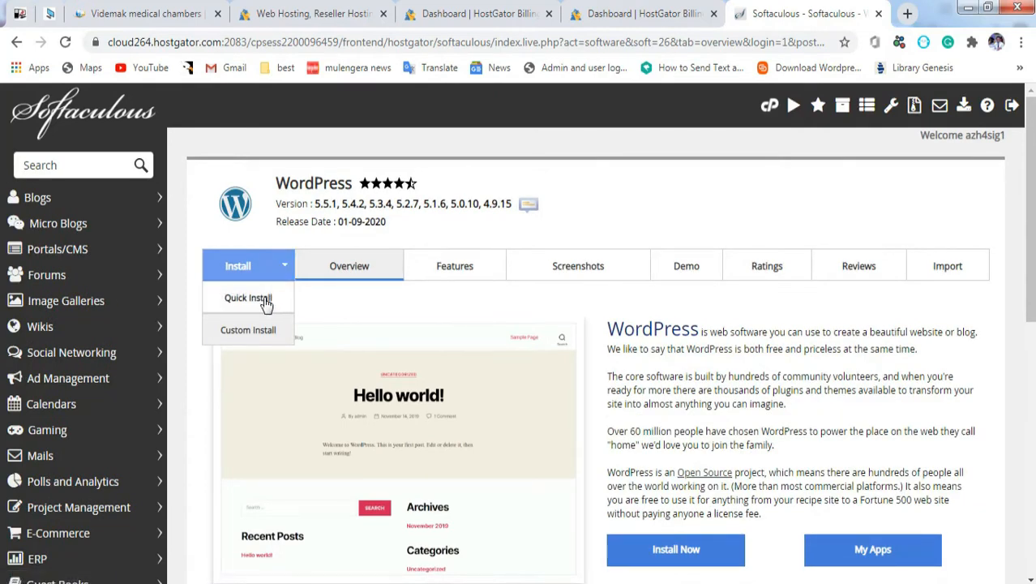
{"action": "left_click", "coordinate": [266, 301]}
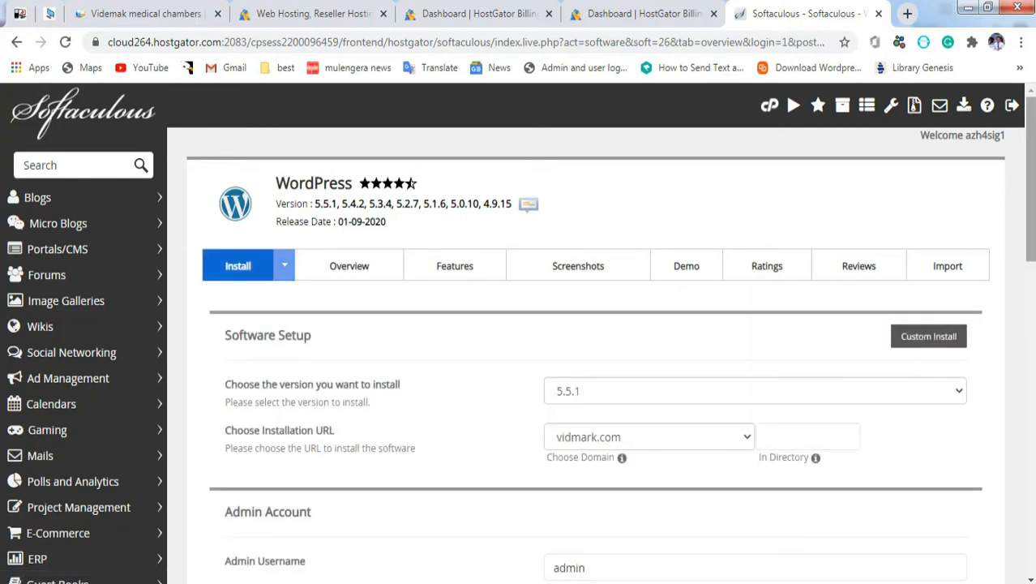
{"action": "scroll", "coordinate": [817, 206], "scroll_direction": "down", "scroll_amount": 3}
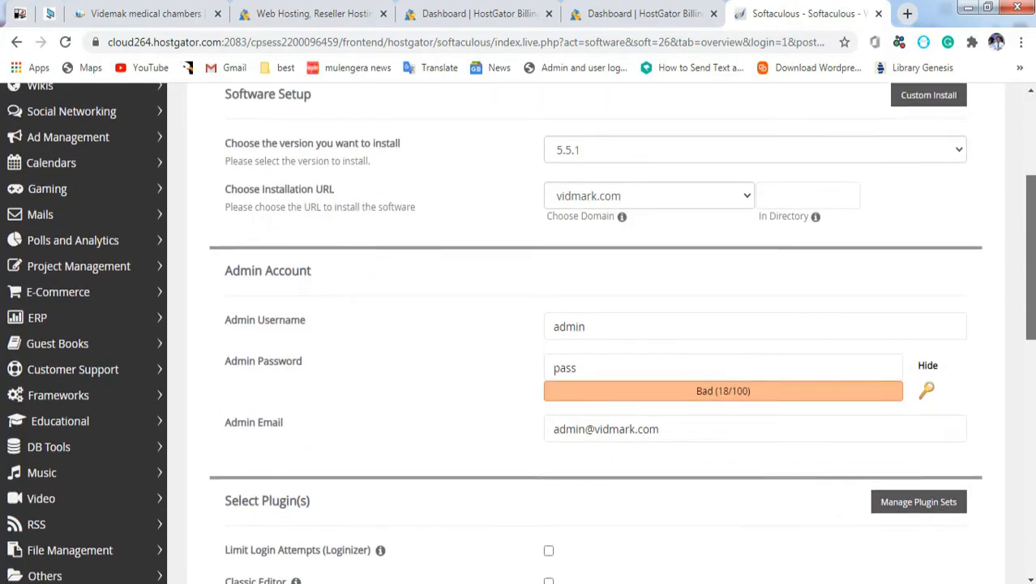
{"action": "left_click", "coordinate": [750, 138]}
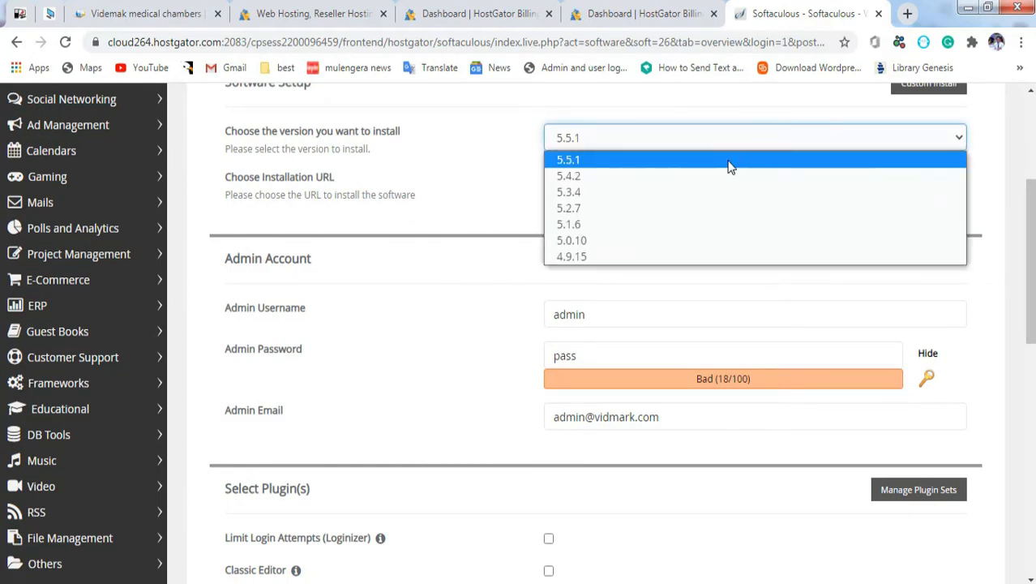
{"action": "left_click", "coordinate": [732, 161]}
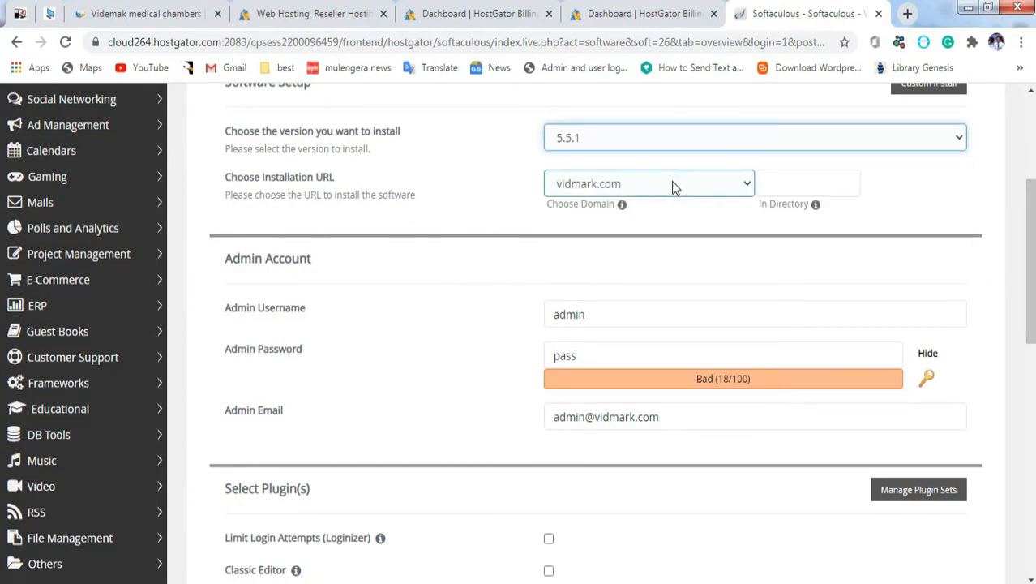
Step: Set videmak.com as the install domain instead of vidmark.com
{"action": "left_click", "coordinate": [671, 185]}
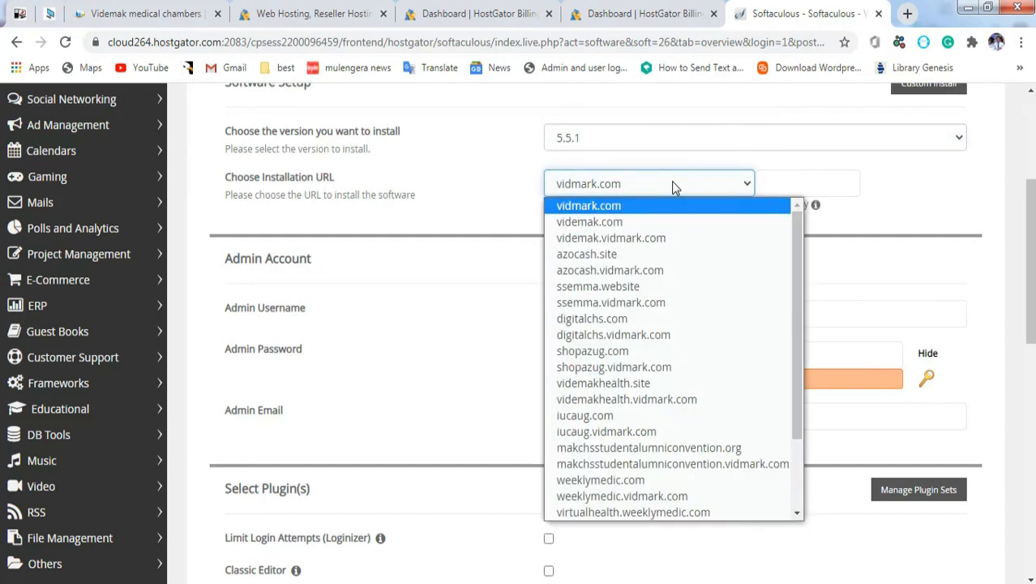
{"action": "left_click", "coordinate": [661, 223]}
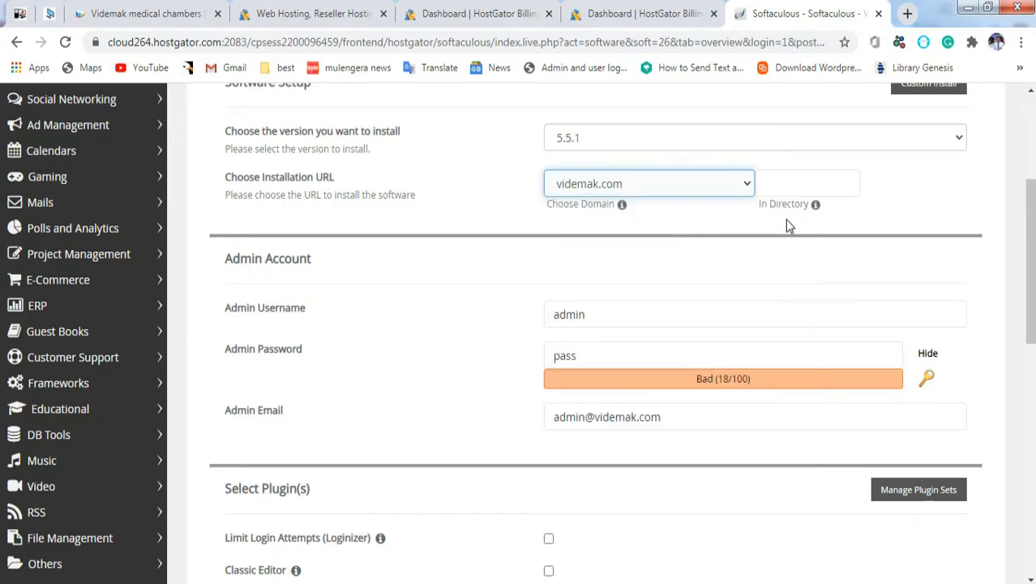
{"action": "left_click", "coordinate": [822, 181]}
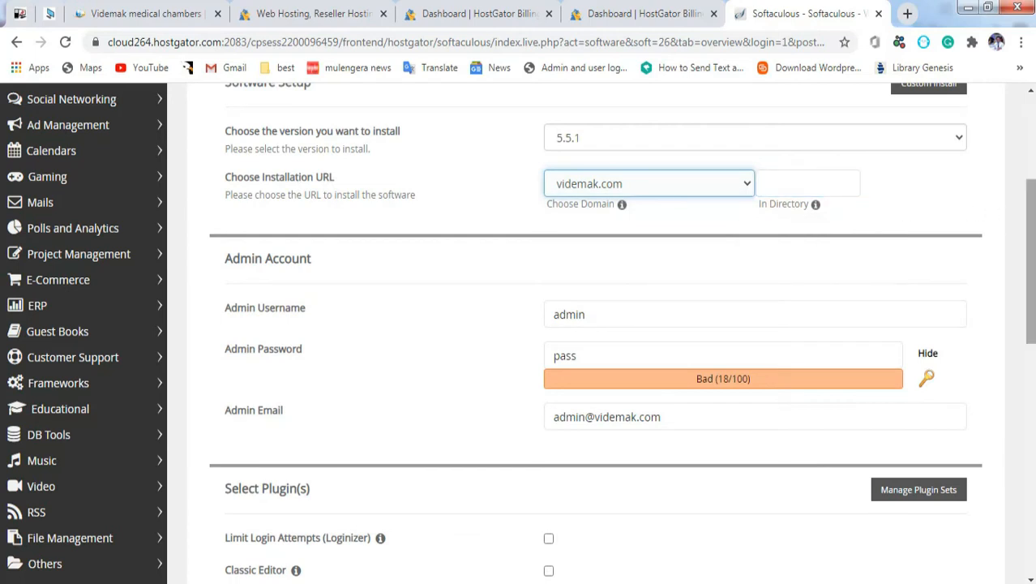
{"action": "scroll", "coordinate": [599, 333], "scroll_direction": "down", "scroll_amount": 3}
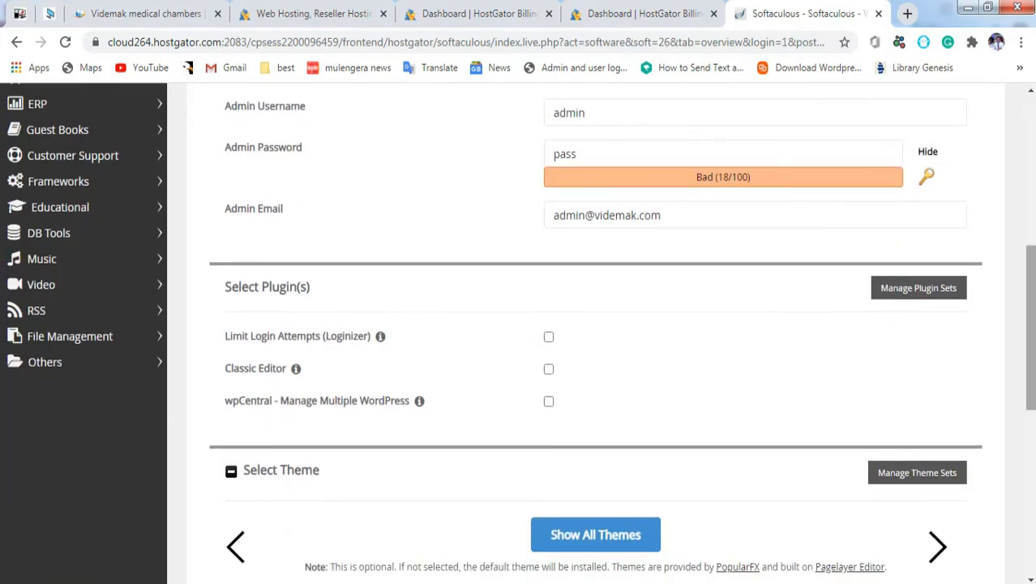
{"action": "scroll", "coordinate": [600, 332], "scroll_direction": "down", "scroll_amount": 6}
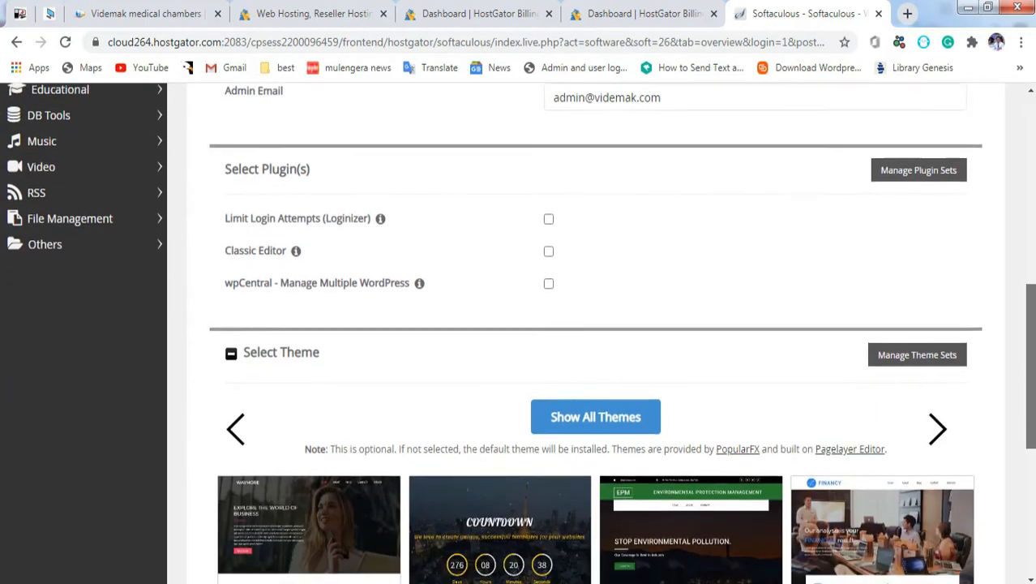
{"action": "scroll", "coordinate": [730, 212], "scroll_direction": "up", "scroll_amount": 2}
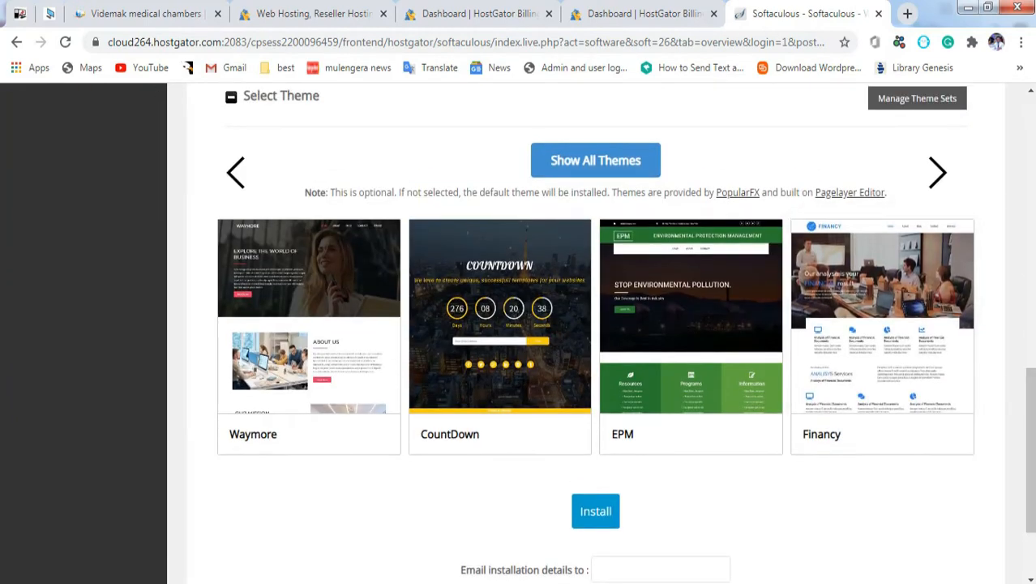
{"action": "left_click_drag", "start_coordinate": [1031, 437], "coordinate": [1030, 479]}
Step: Send installation details to a saved e-mail address and start the install
{"action": "left_click", "coordinate": [637, 447]}
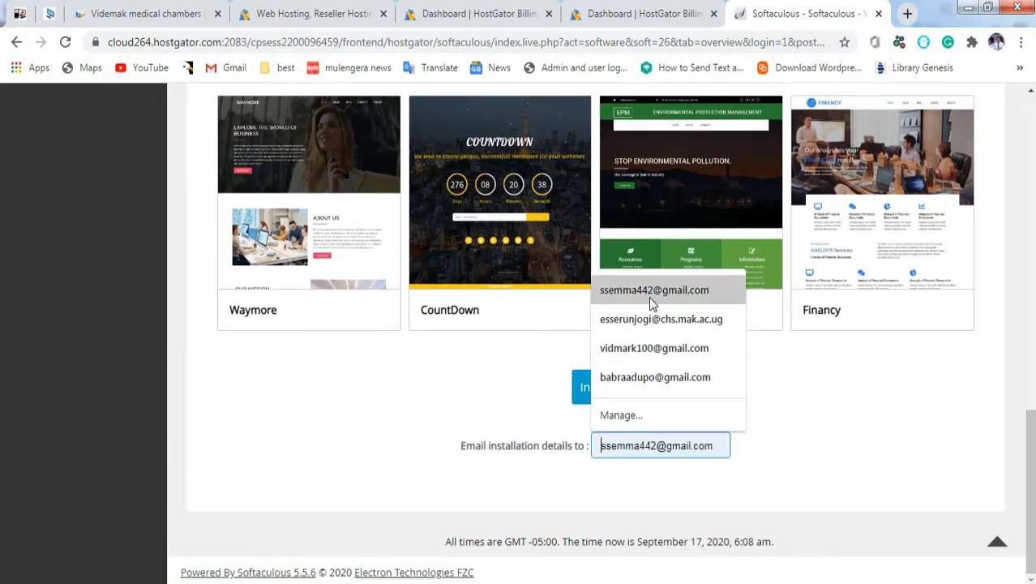
{"action": "left_click", "coordinate": [653, 292]}
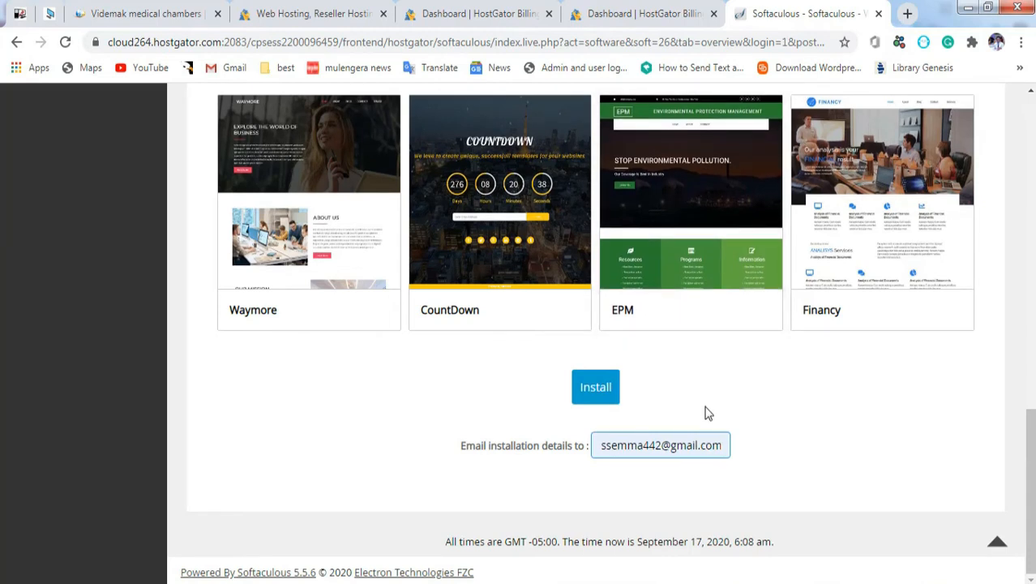
{"action": "left_click", "coordinate": [596, 388]}
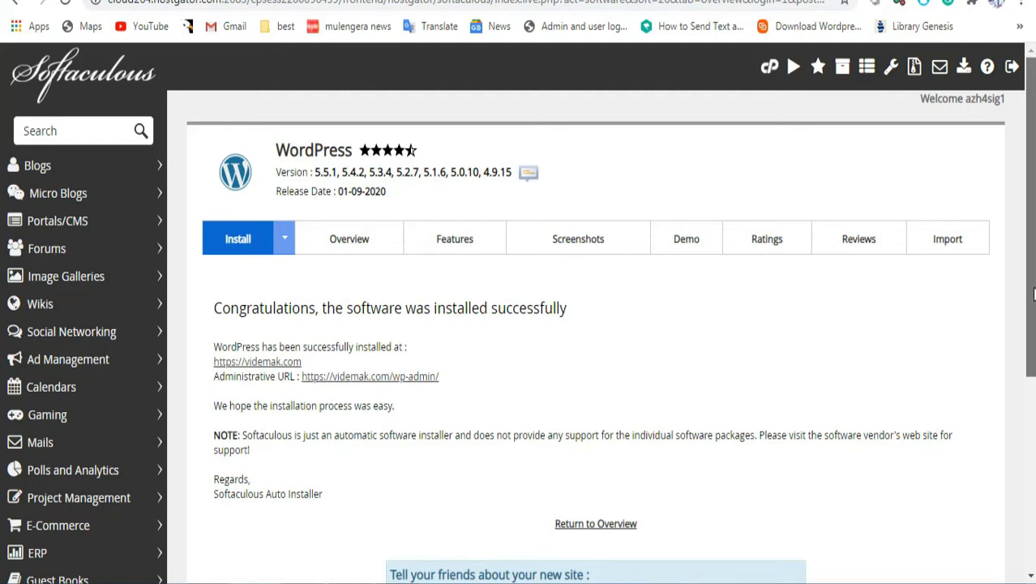
Step: Review the videmak.com installation success details, then open a new blank browser tab
{"action": "left_click_drag", "start_coordinate": [1034, 294], "coordinate": [1035, 300]}
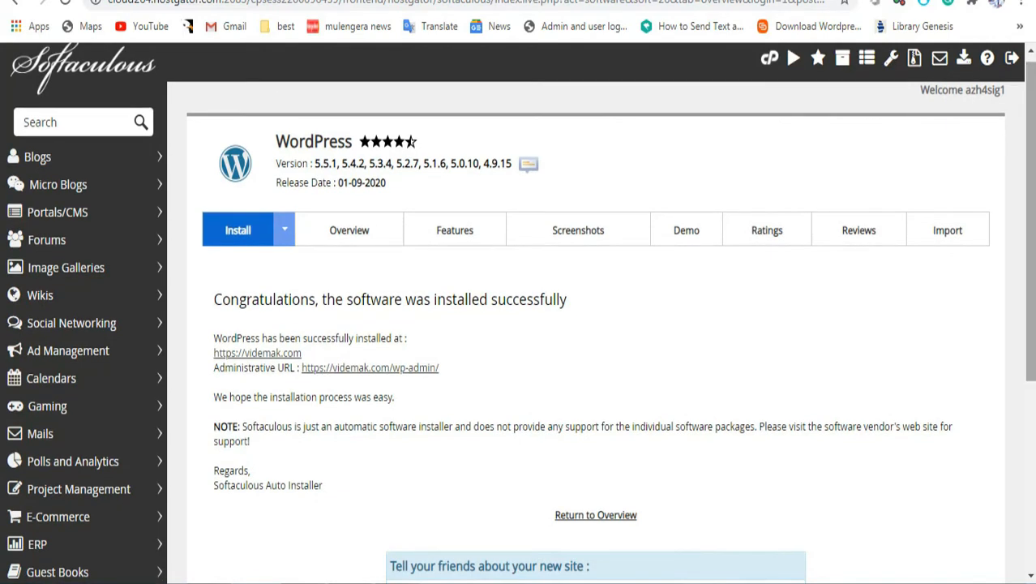
{"action": "left_click_drag", "start_coordinate": [1027, 296], "coordinate": [1027, 487]}
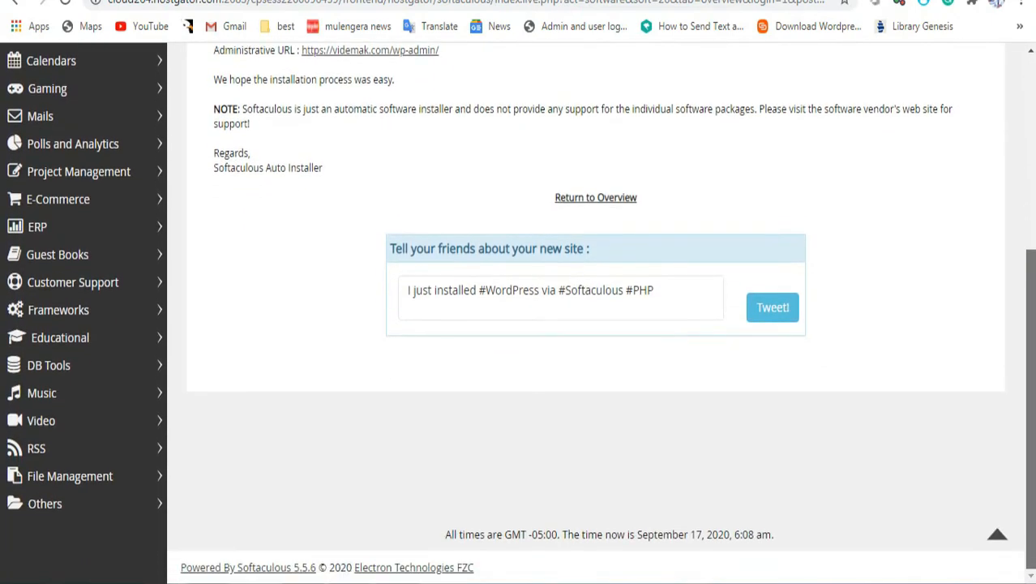
{"action": "scroll", "coordinate": [1007, 433], "scroll_direction": "up", "scroll_amount": 3}
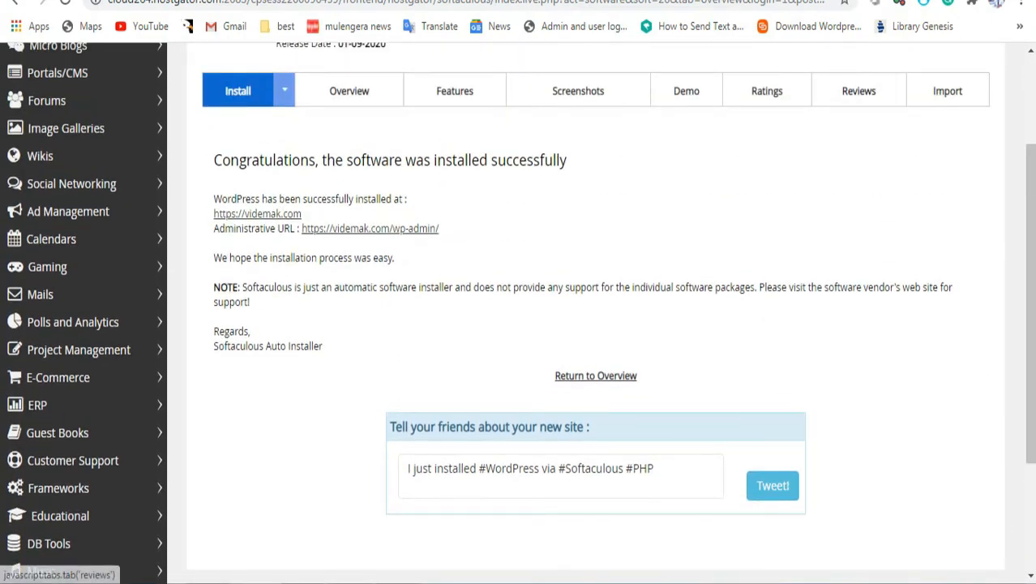
{"action": "key", "text": "ctrl+t"}
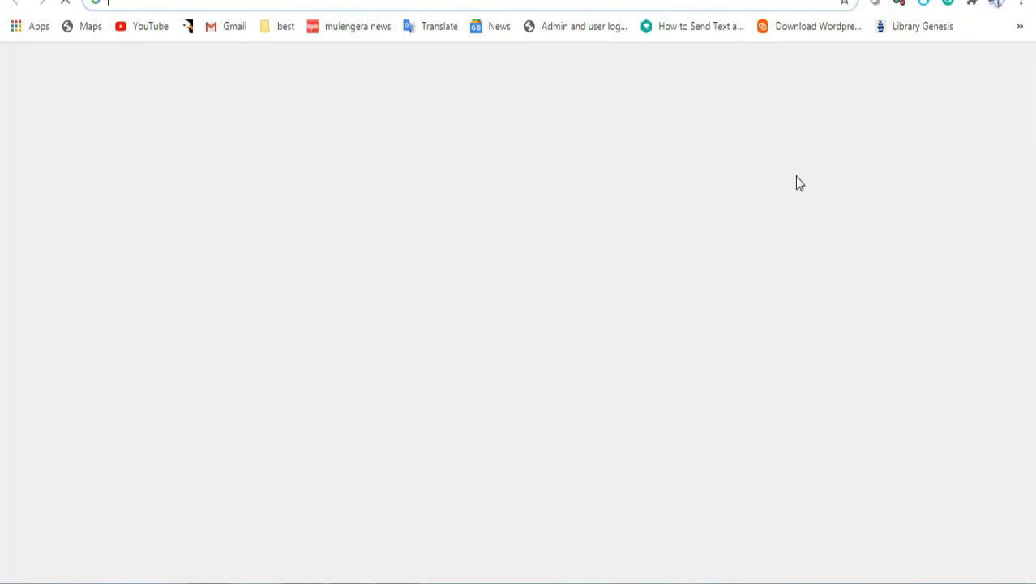
Step: Load videmak.com, which shows My Blog with its default Hello world! post
{"action": "type", "text": "videmak.com"}
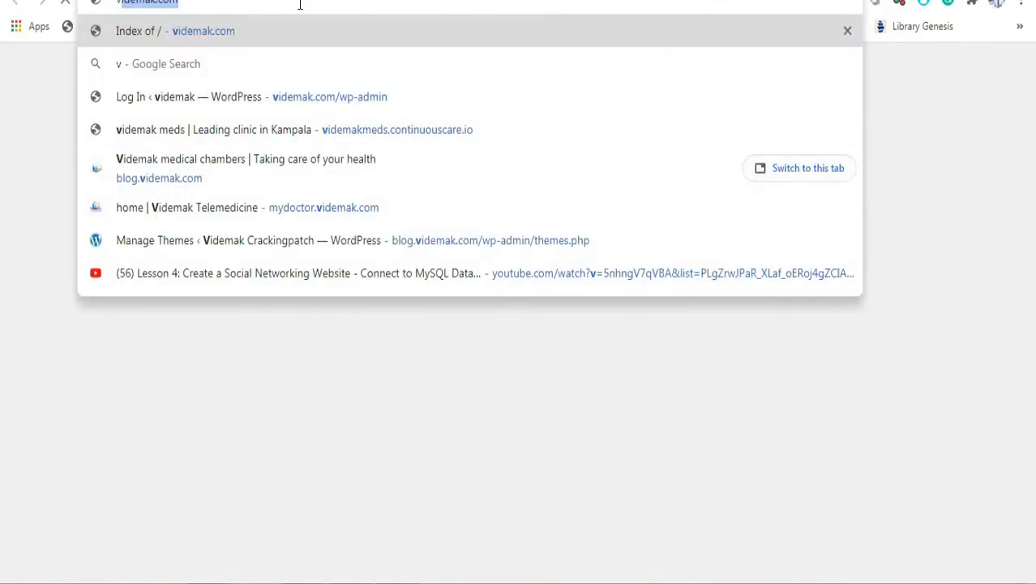
{"action": "key", "text": "Right"}
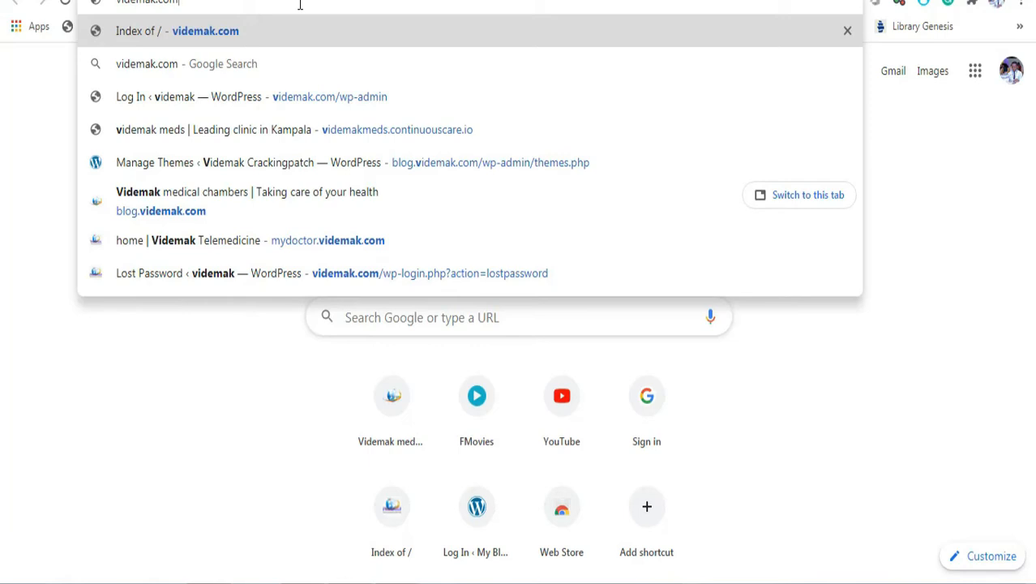
{"action": "key", "text": "Return"}
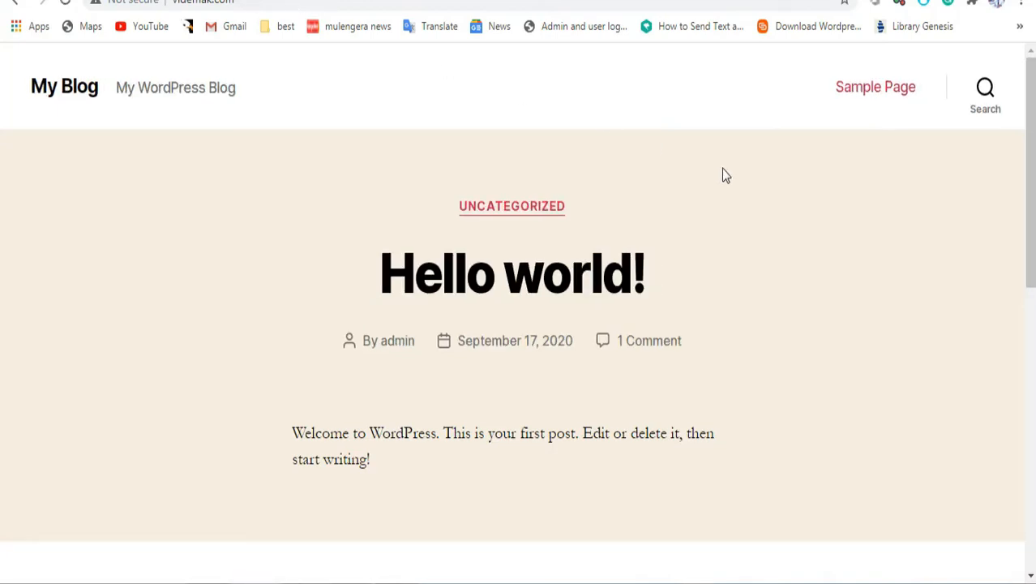
{"action": "mouse_move", "coordinate": [1032, 197]}
{"action": "left_mouse_down"}
{"action": "mouse_move", "coordinate": [1032, 479]}
{"action": "mouse_move", "coordinate": [1033, 199]}
{"action": "left_mouse_up"}
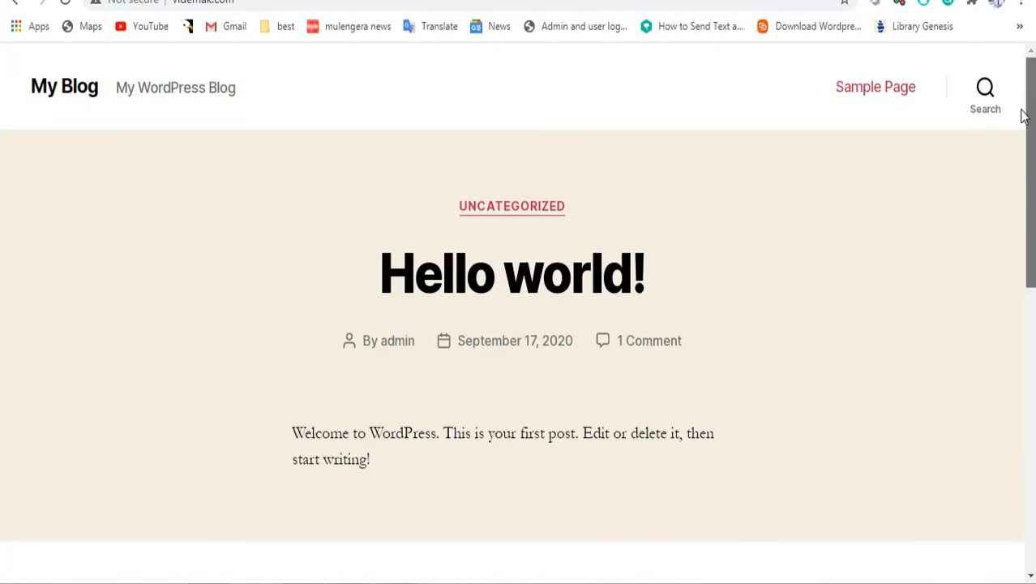
Step: Append /wp-admin to the videmak.com address to open the login page
{"action": "left_click", "coordinate": [254, 5]}
{"action": "left_click", "coordinate": [254, 4]}
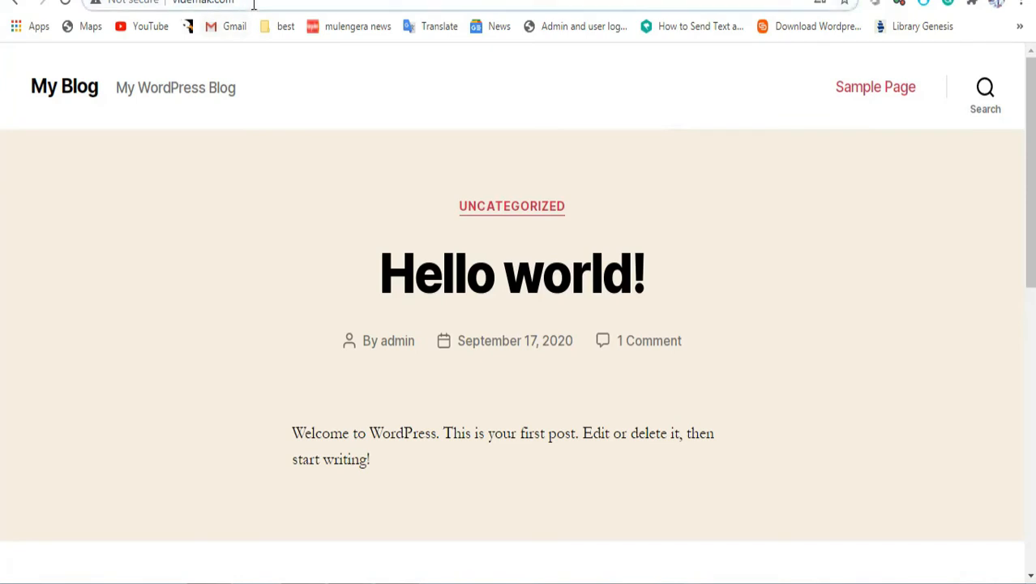
{"action": "type", "text": "/"}
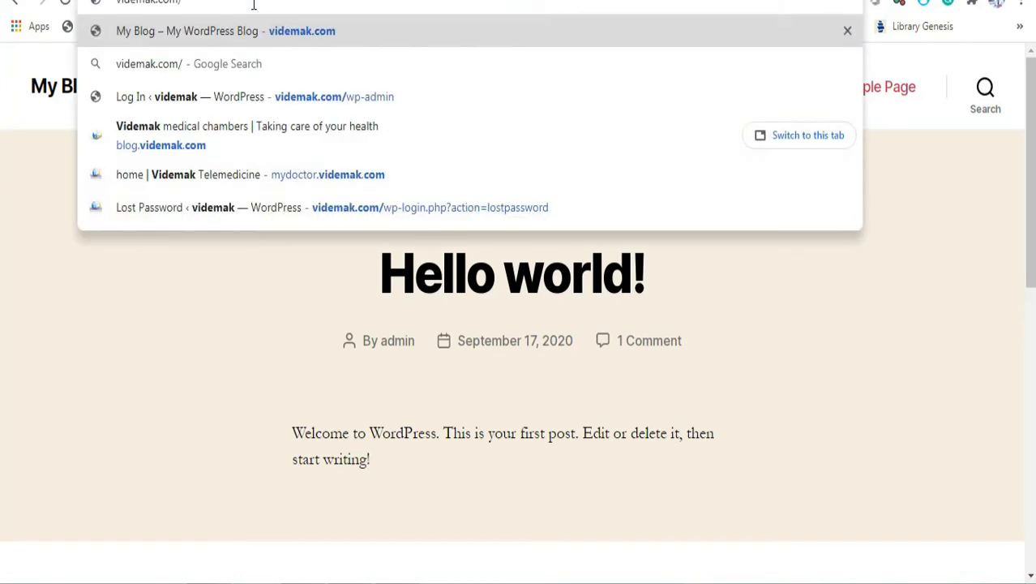
{"action": "type", "text": "wp"}
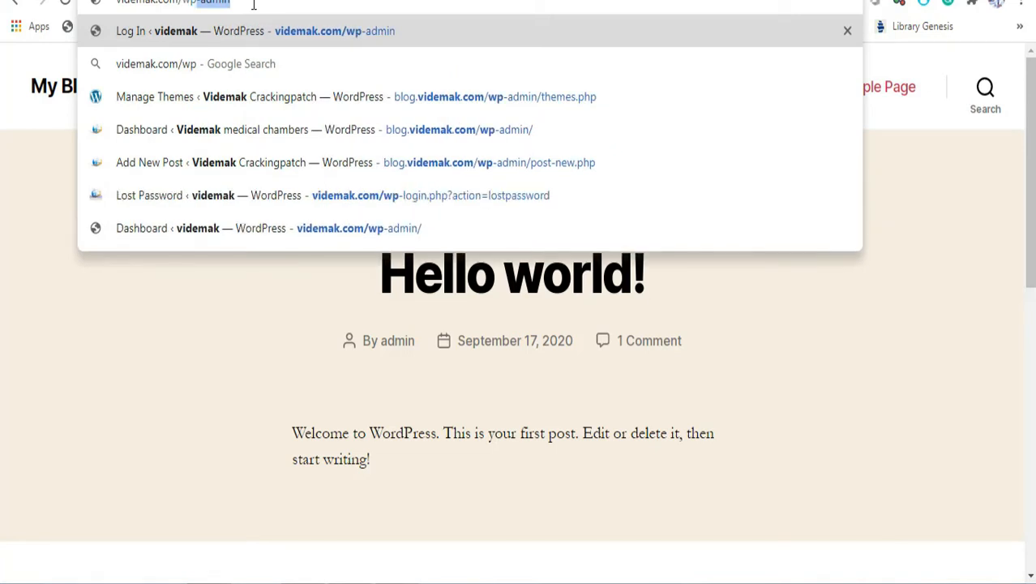
{"action": "type", "text": "-"}
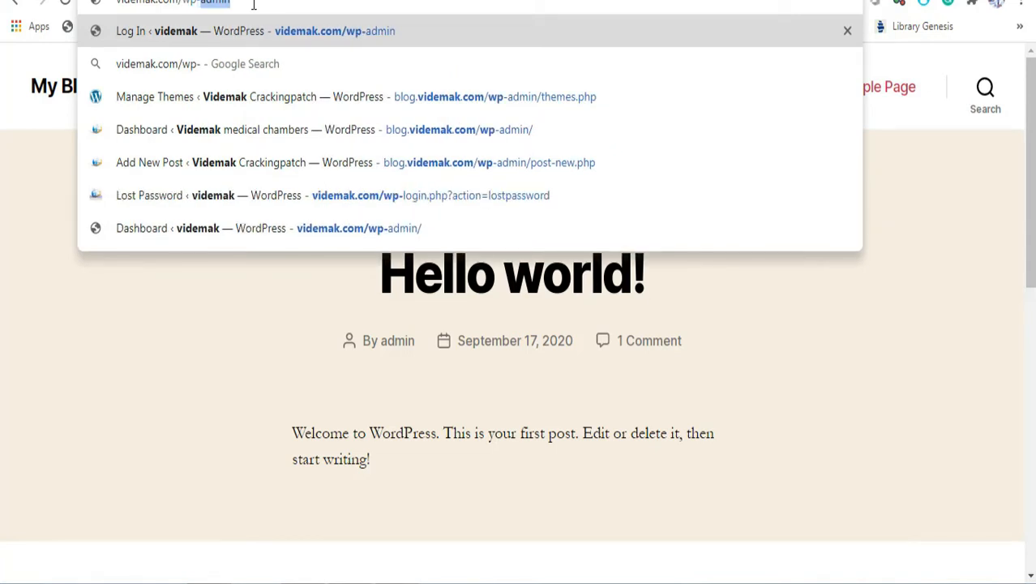
{"action": "type", "text": "admin"}
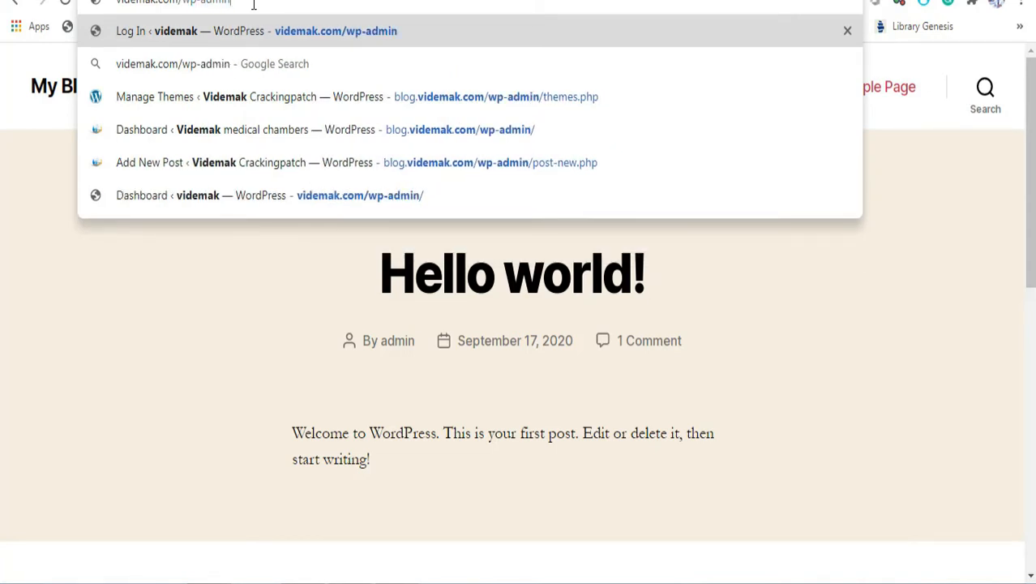
{"action": "key", "text": "Return"}
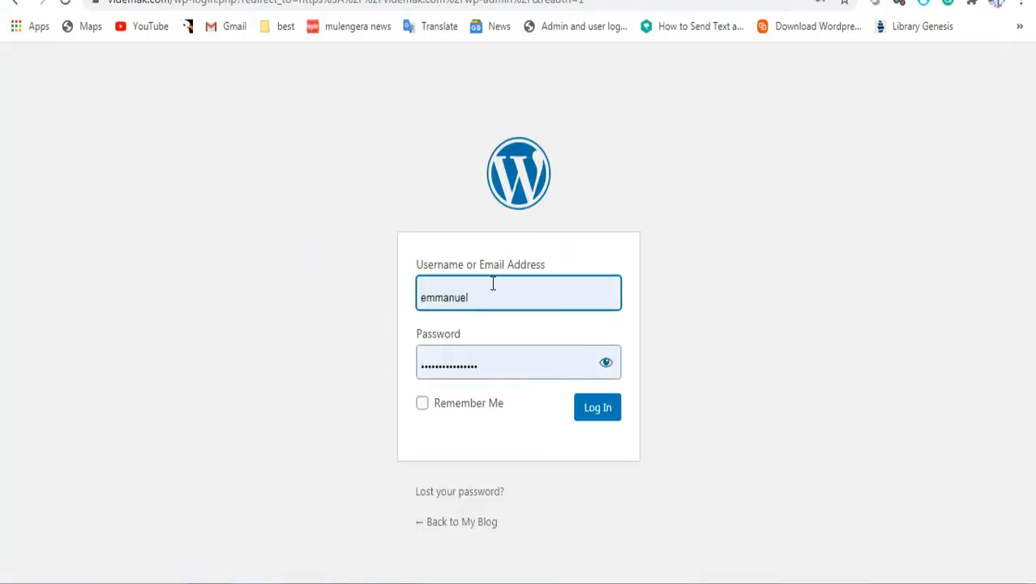
Step: Log in as admin with the account password and dismiss Chrome's save-password prompt
{"action": "left_click", "coordinate": [493, 283]}
{"action": "key", "text": "BackSpace"}
{"action": "key", "text": "BackSpace"}
{"action": "key", "text": "BackSpace"}
{"action": "key", "text": "BackSpace"}
{"action": "key", "text": "BackSpace"}
{"action": "key", "text": "BackSpace"}
{"action": "key", "text": "BackSpace"}
{"action": "key", "text": "BackSpace"}
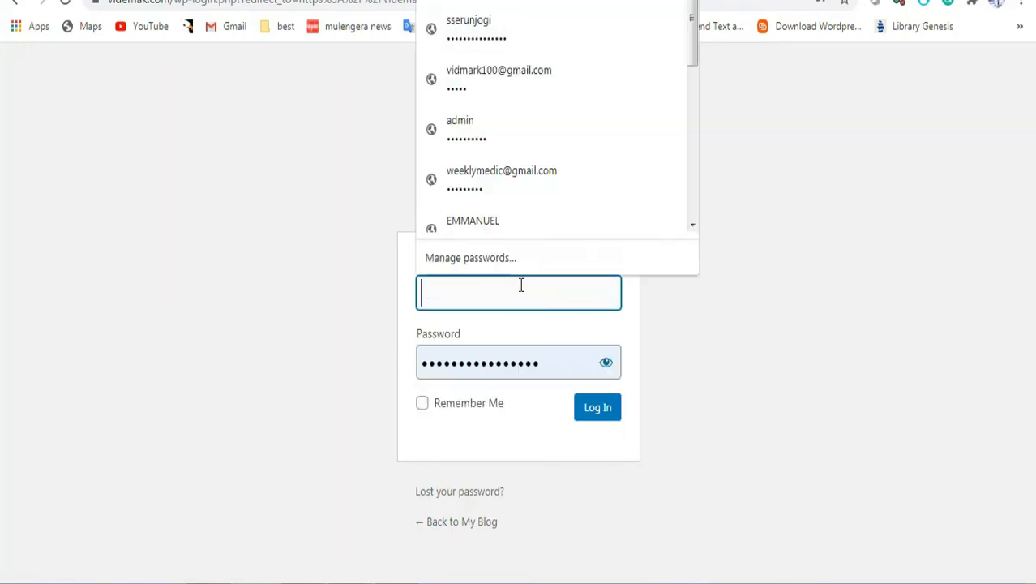
{"action": "type", "text": "admin"}
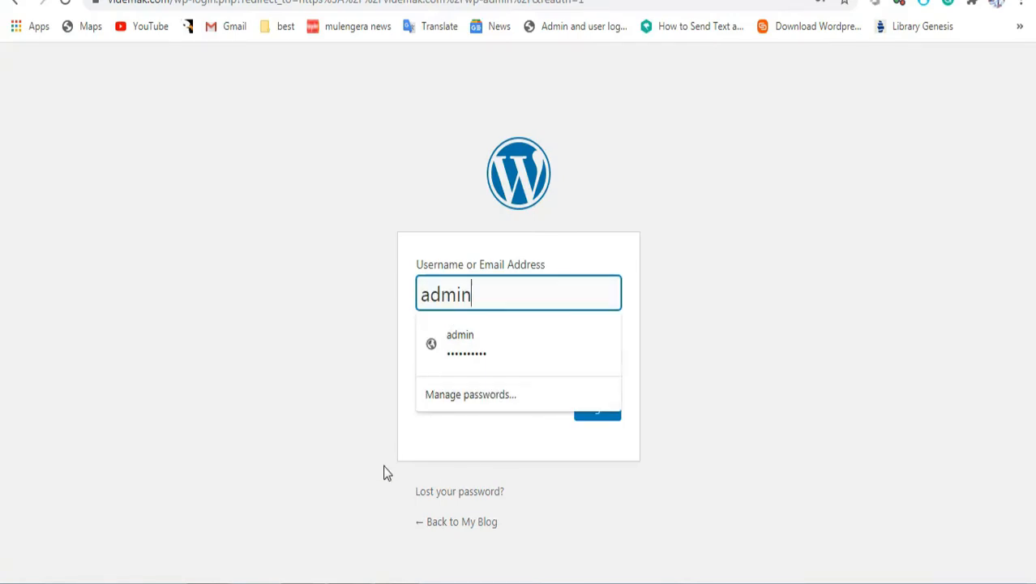
{"action": "left_click", "coordinate": [519, 357]}
{"action": "left_click_drag", "start_coordinate": [560, 357], "coordinate": [372, 358]}
{"action": "type", "text": "•••"}
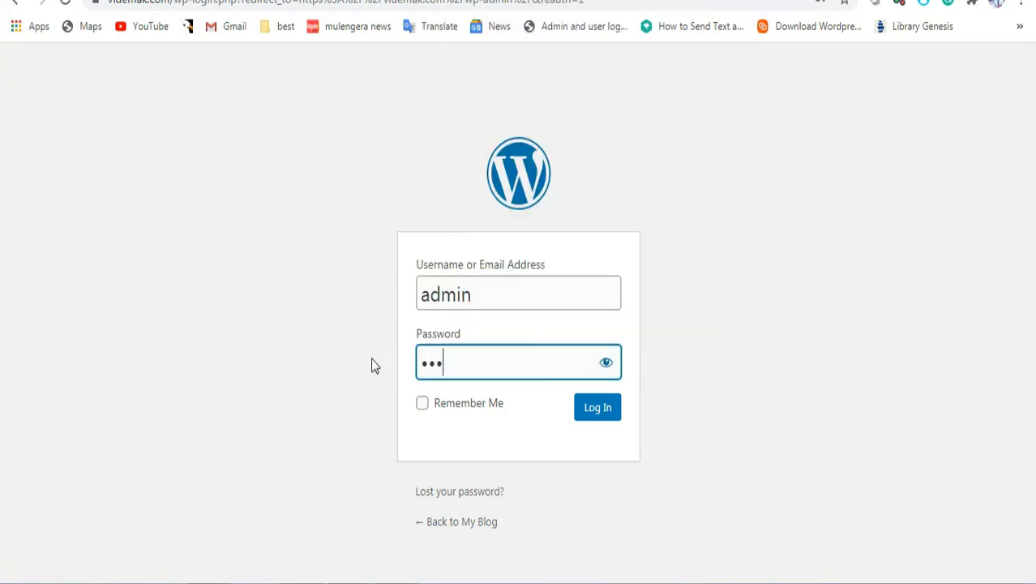
{"action": "left_click", "coordinate": [606, 365]}
{"action": "left_click", "coordinate": [492, 363]}
{"action": "type", "text": "ss"}
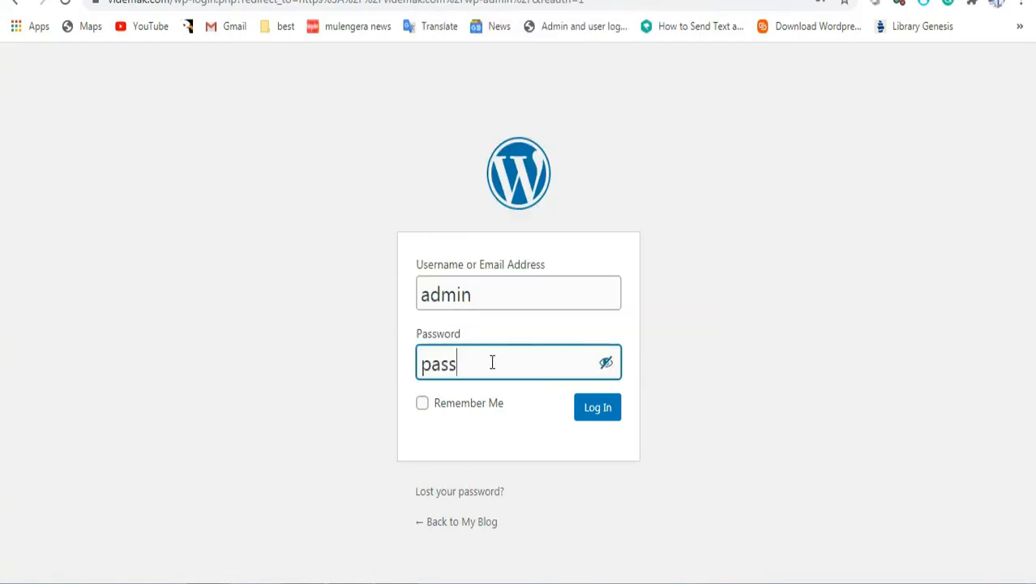
{"action": "left_click", "coordinate": [610, 421]}
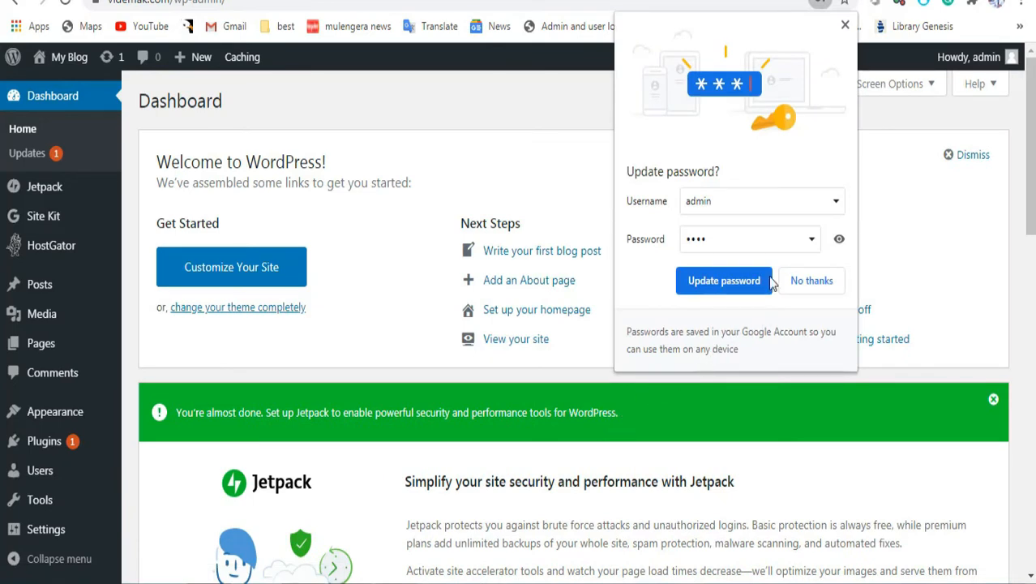
{"action": "left_click", "coordinate": [845, 24]}
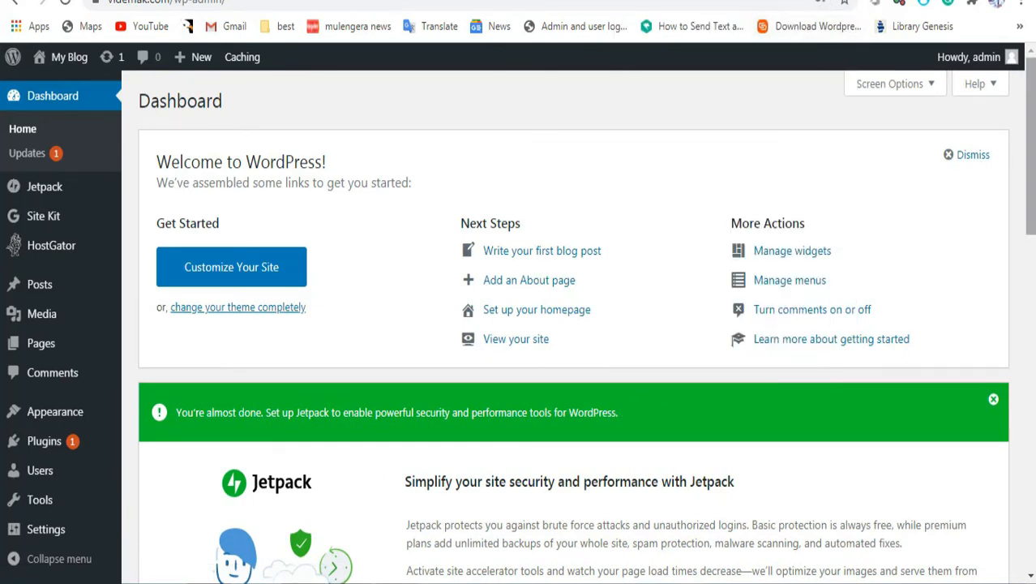
{"action": "scroll", "coordinate": [573, 324], "scroll_direction": "down", "scroll_amount": 3}
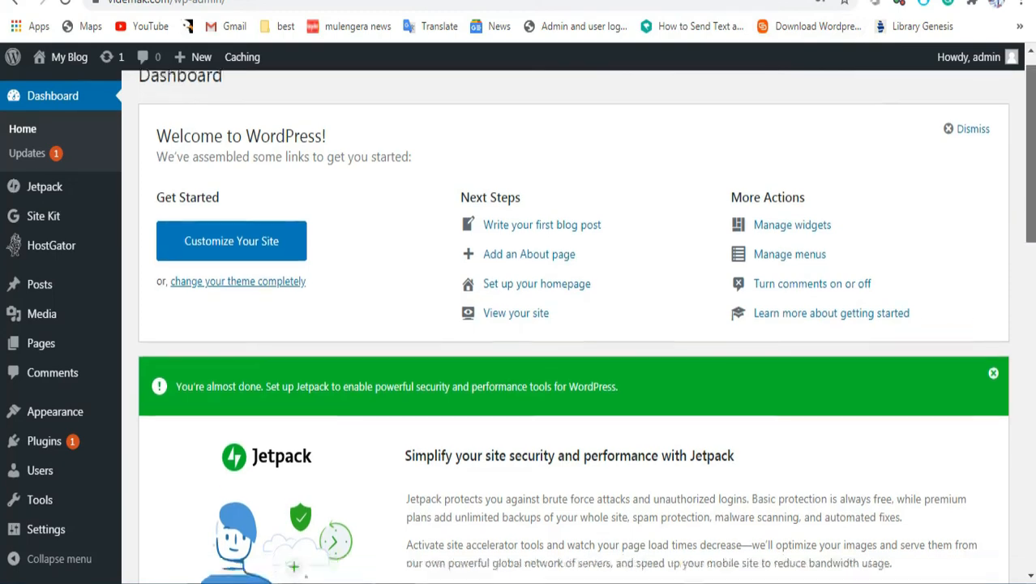
{"action": "scroll", "coordinate": [573, 324], "scroll_direction": "down", "scroll_amount": 3}
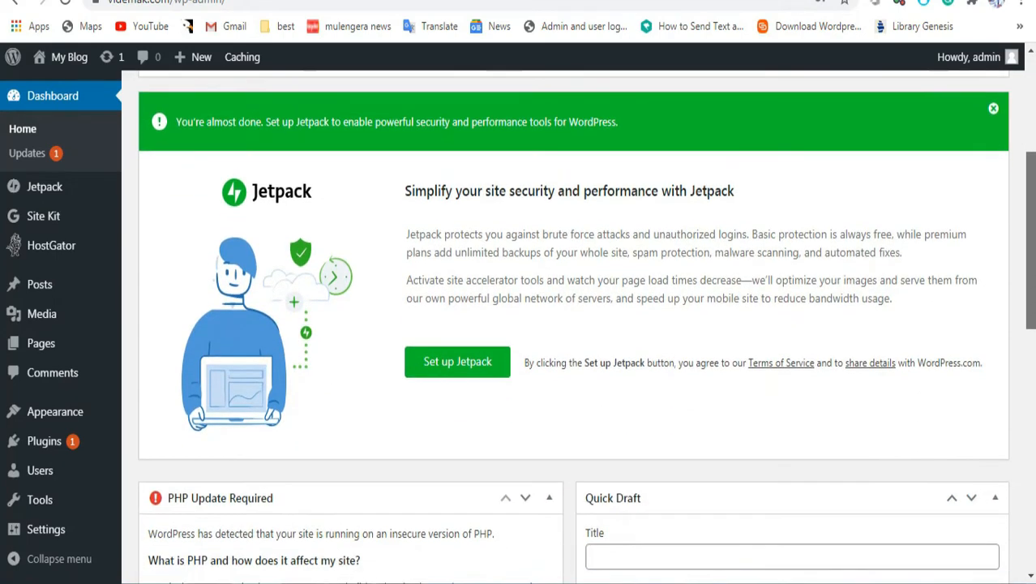
{"action": "scroll", "coordinate": [696, 168], "scroll_direction": "up", "scroll_amount": 6}
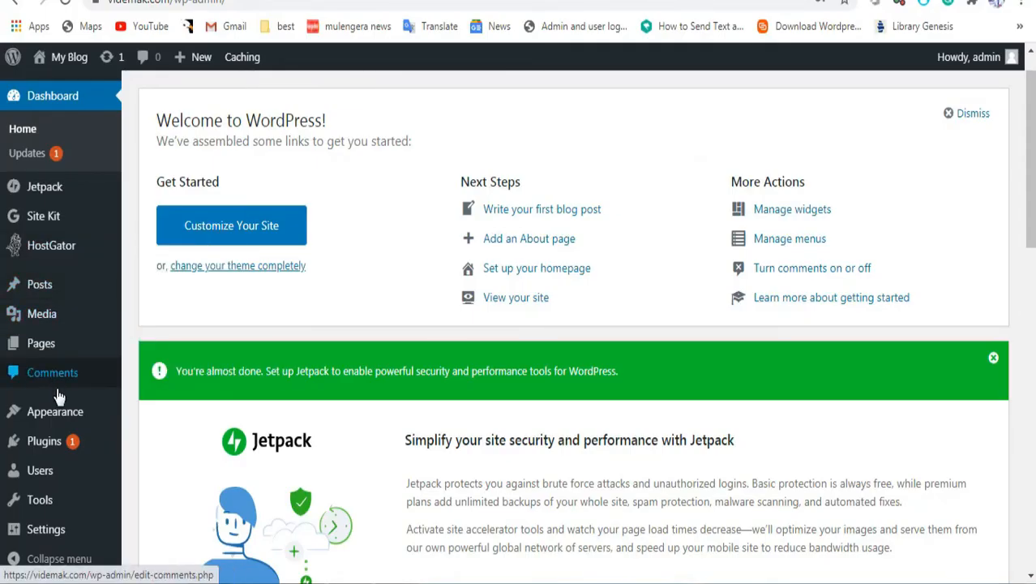
{"action": "mouse_move", "coordinate": [51, 451]}
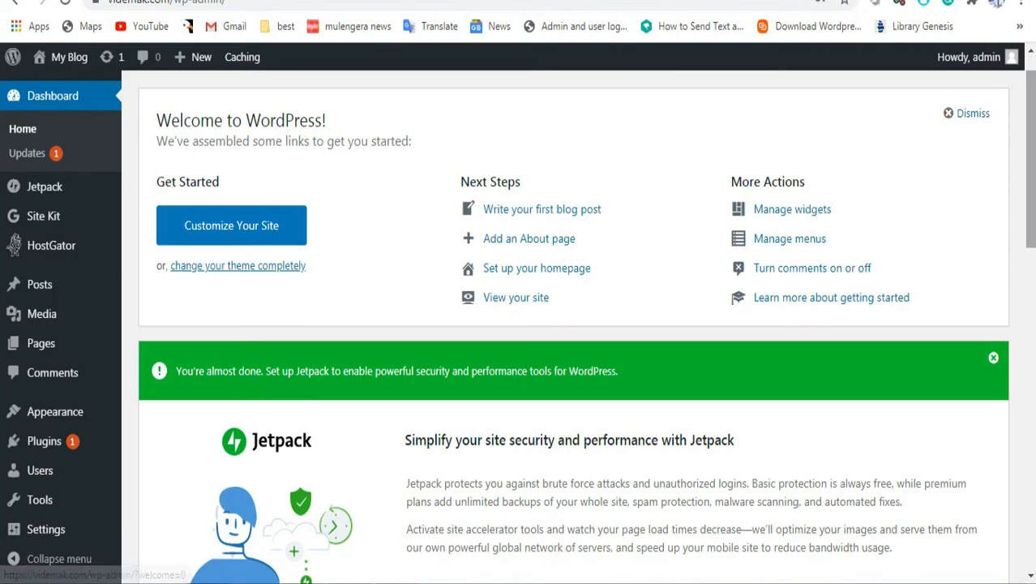
{"action": "scroll", "coordinate": [1030, 162], "scroll_direction": "down", "scroll_amount": 2}
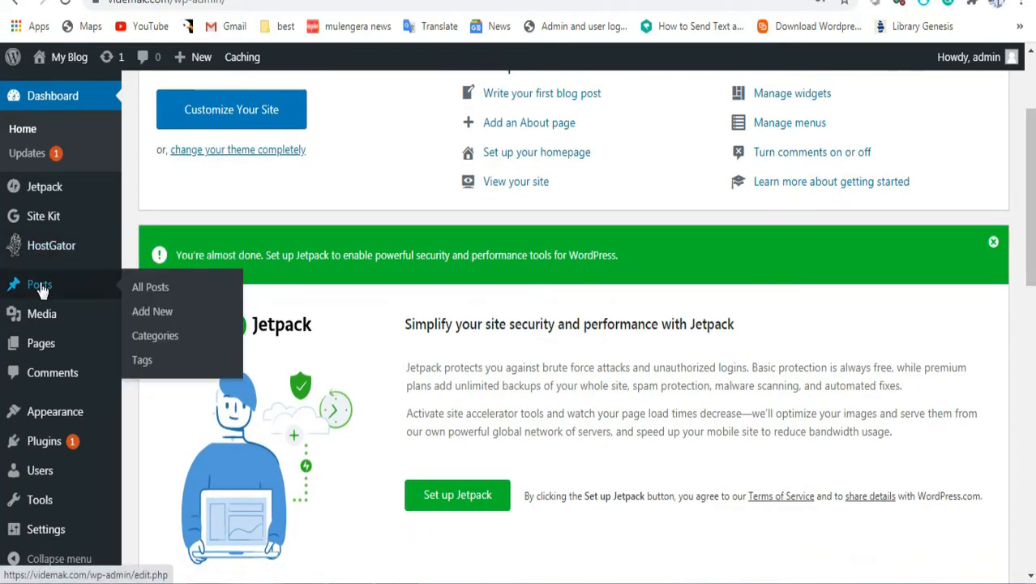
{"action": "mouse_move", "coordinate": [56, 347]}
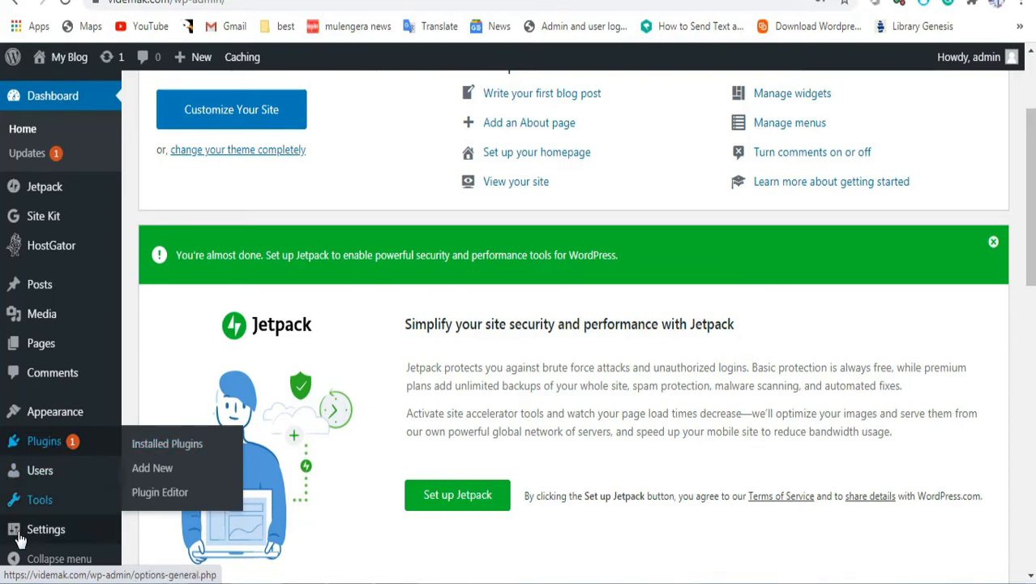
Step: Select all five default plugins under Installed Plugins and bulk-deactivate them
{"action": "left_click", "coordinate": [152, 446]}
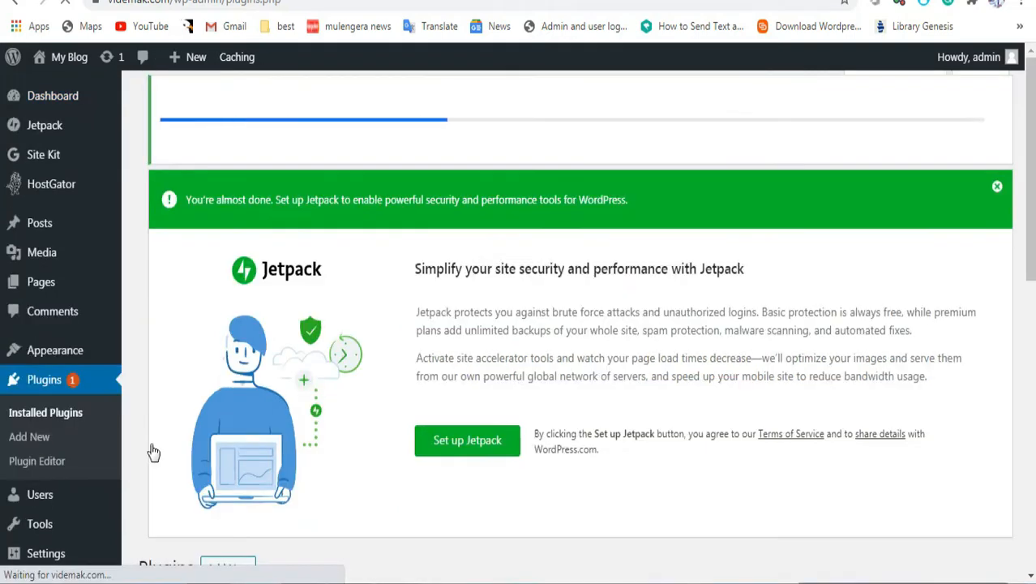
{"action": "left_click_drag", "start_coordinate": [1031, 157], "coordinate": [1033, 439]}
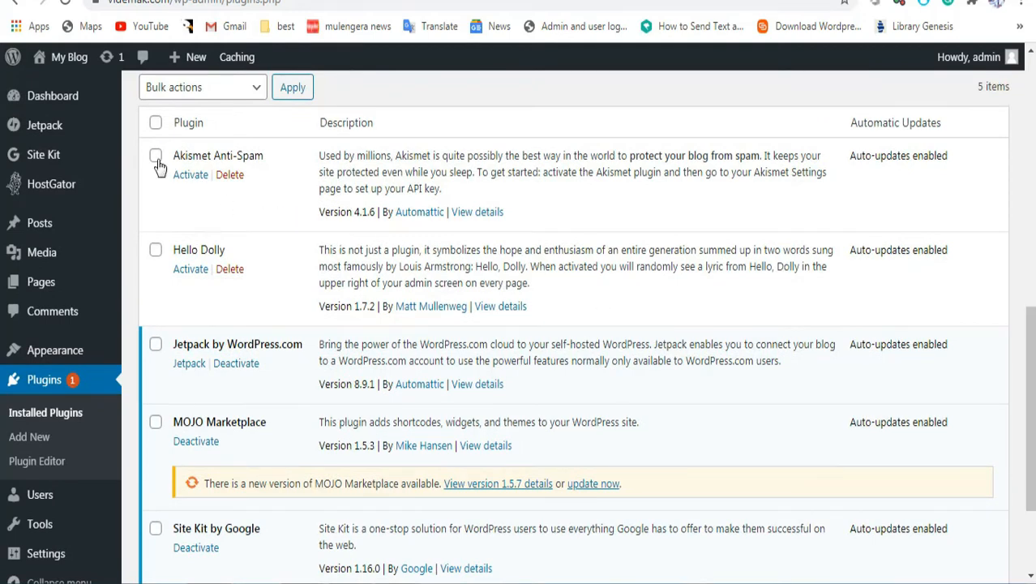
{"action": "left_click", "coordinate": [155, 251]}
{"action": "left_click", "coordinate": [155, 122]}
{"action": "left_click", "coordinate": [240, 91]}
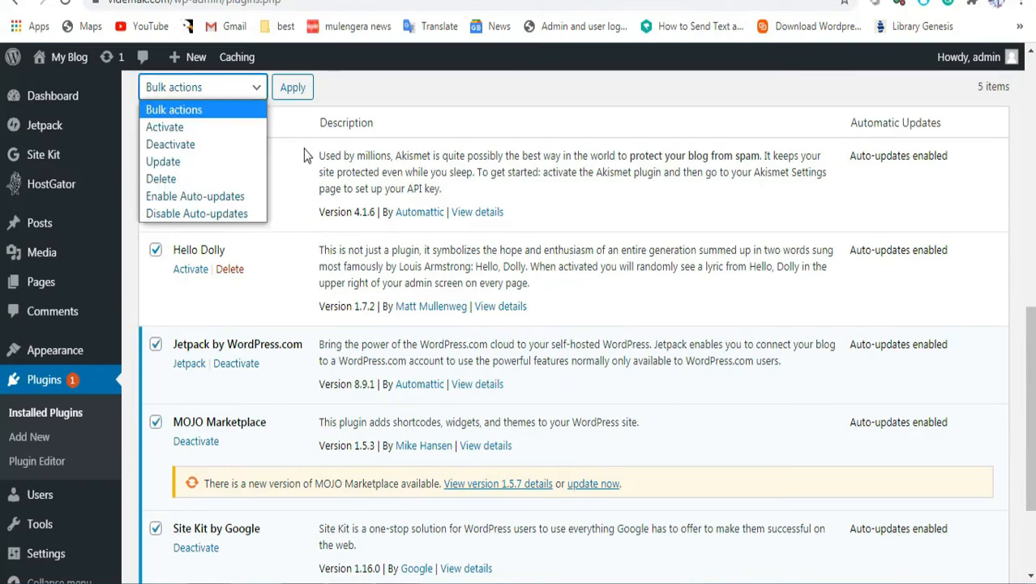
{"action": "left_click", "coordinate": [292, 120]}
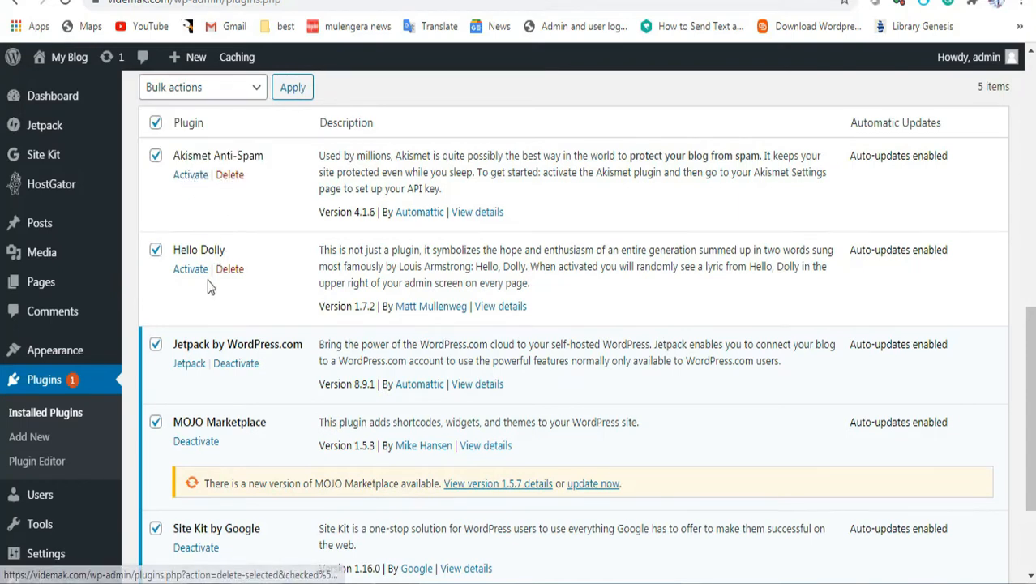
{"action": "left_click", "coordinate": [231, 89]}
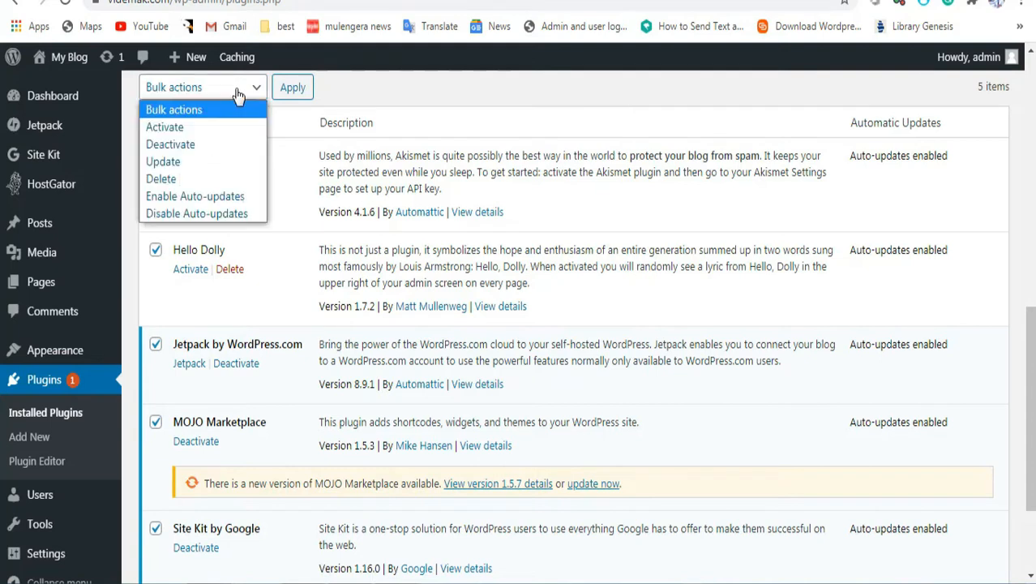
{"action": "left_click", "coordinate": [203, 144]}
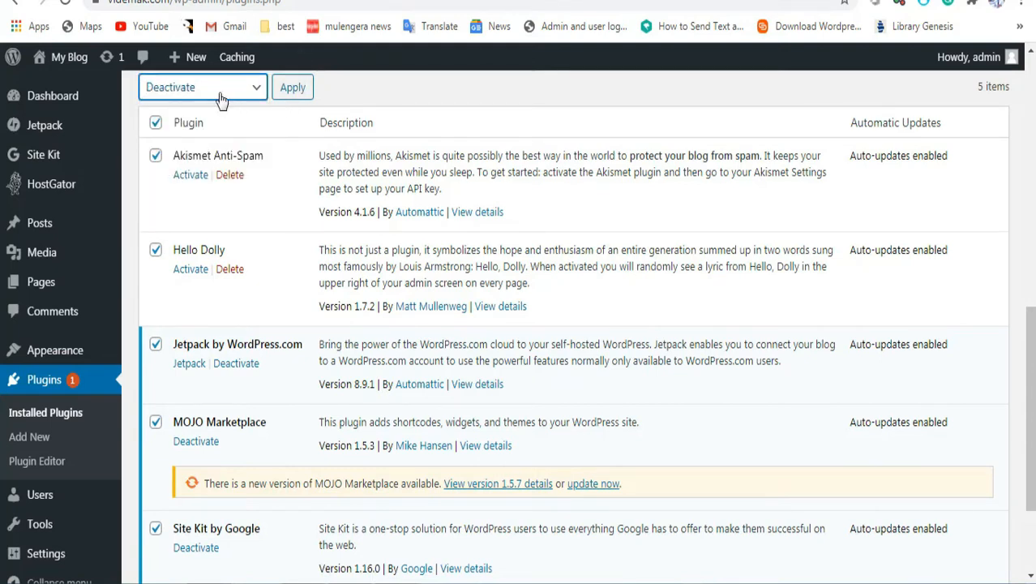
{"action": "left_click", "coordinate": [292, 96]}
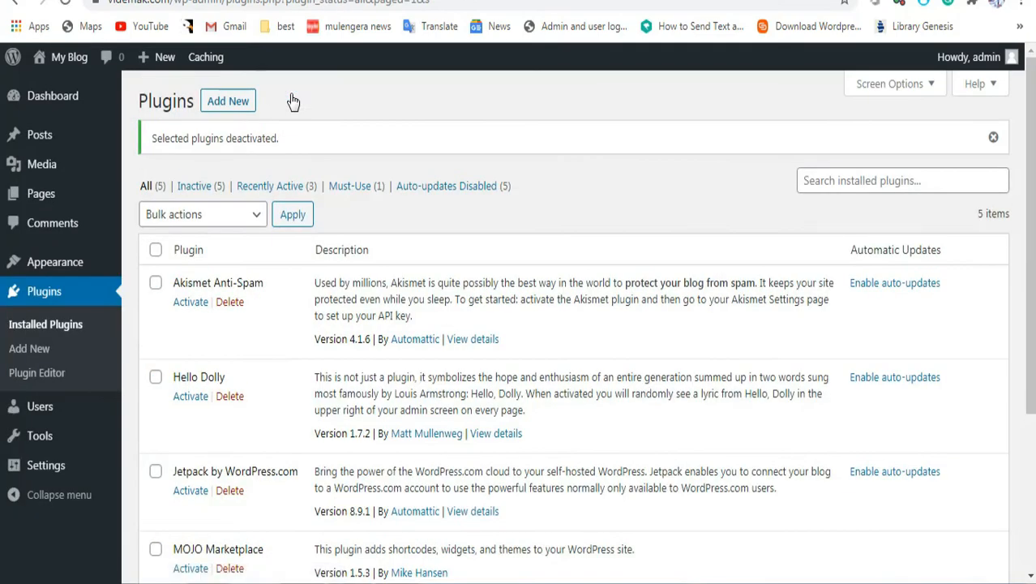
Step: Bulk-delete all the deactivated plugins and confirm removing their data
{"action": "left_click", "coordinate": [156, 250]}
{"action": "left_click", "coordinate": [256, 214]}
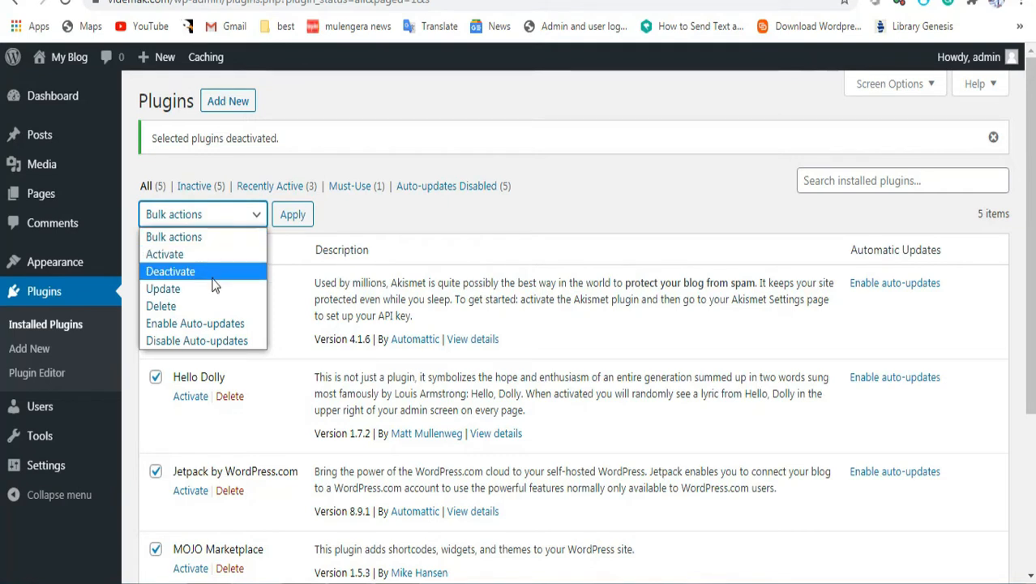
{"action": "left_click", "coordinate": [213, 306]}
{"action": "left_click", "coordinate": [293, 214]}
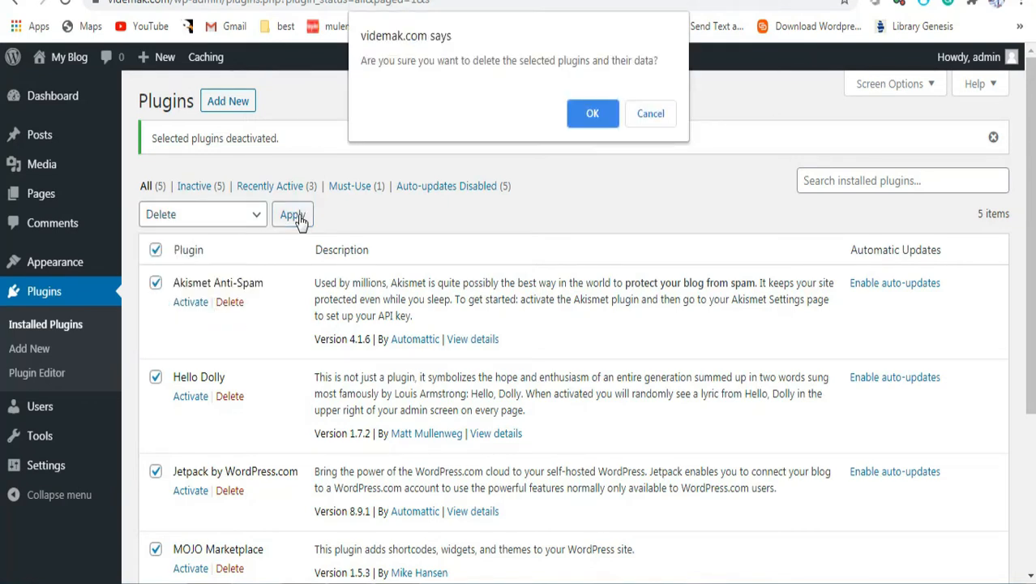
{"action": "left_click", "coordinate": [598, 110]}
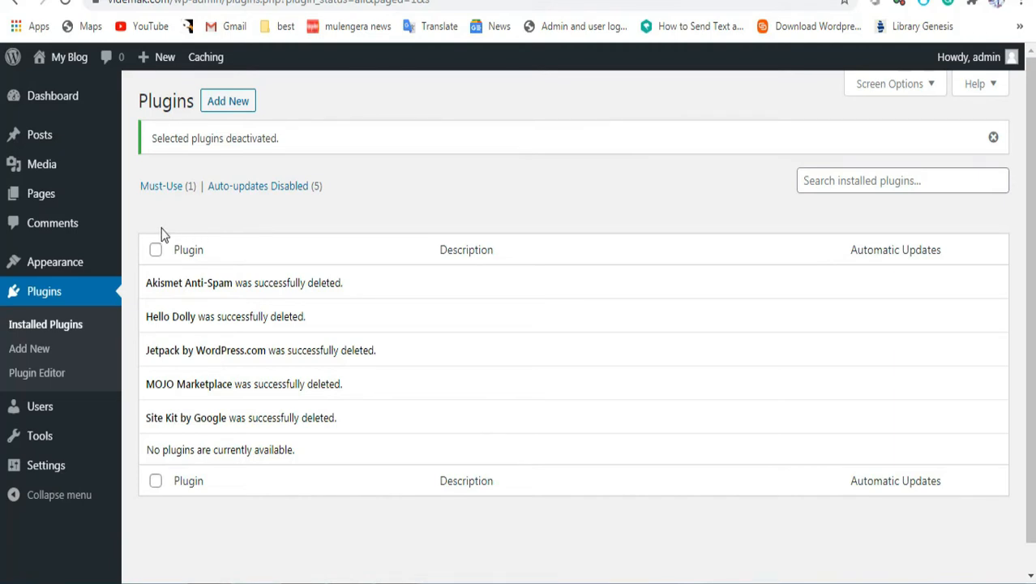
Step: Bulk-move the Privacy Policy and Sample Page pages to the Trash
{"action": "mouse_move", "coordinate": [65, 197]}
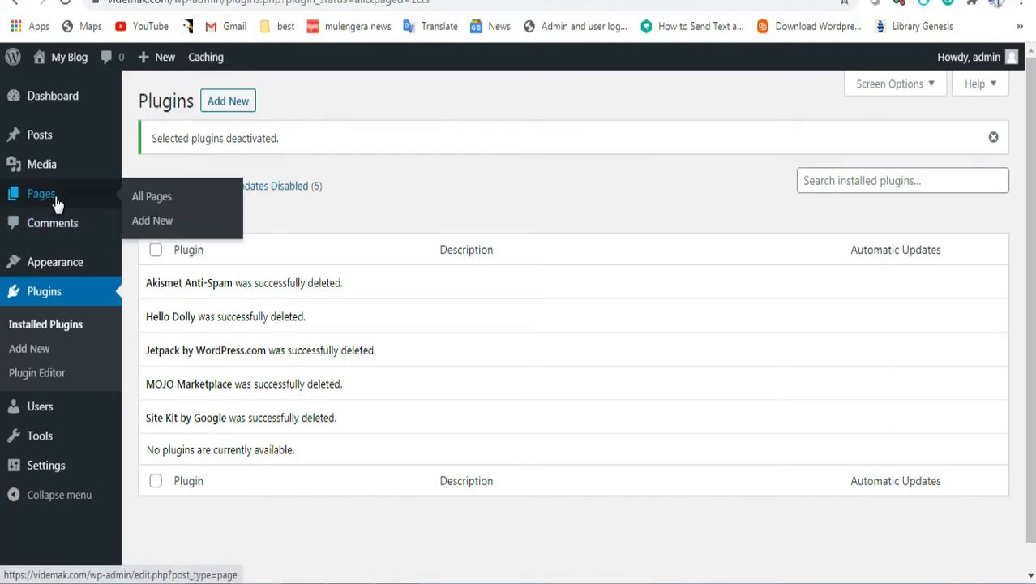
{"action": "left_click", "coordinate": [152, 197]}
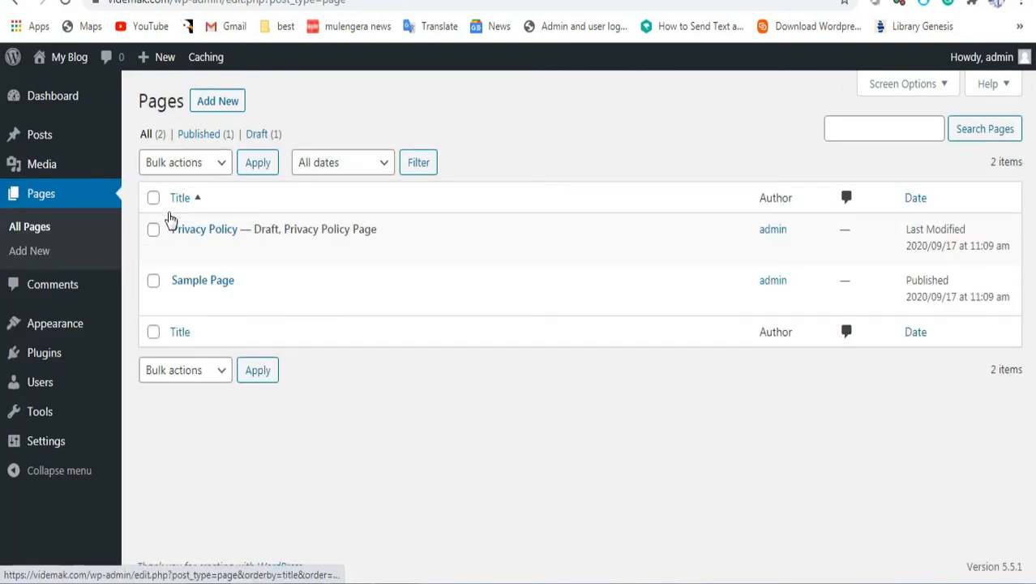
{"action": "left_click", "coordinate": [153, 199]}
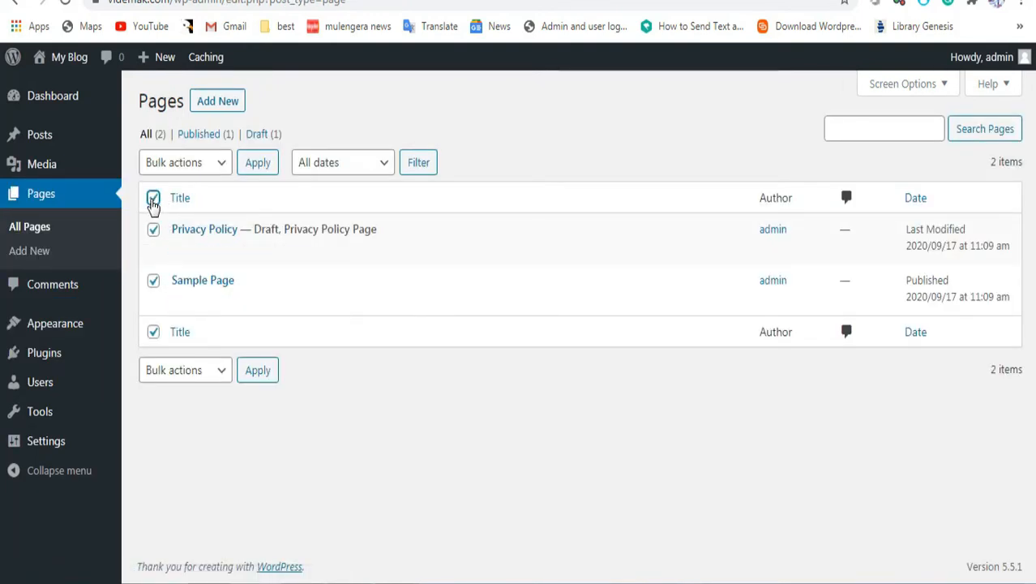
{"action": "left_click", "coordinate": [222, 166]}
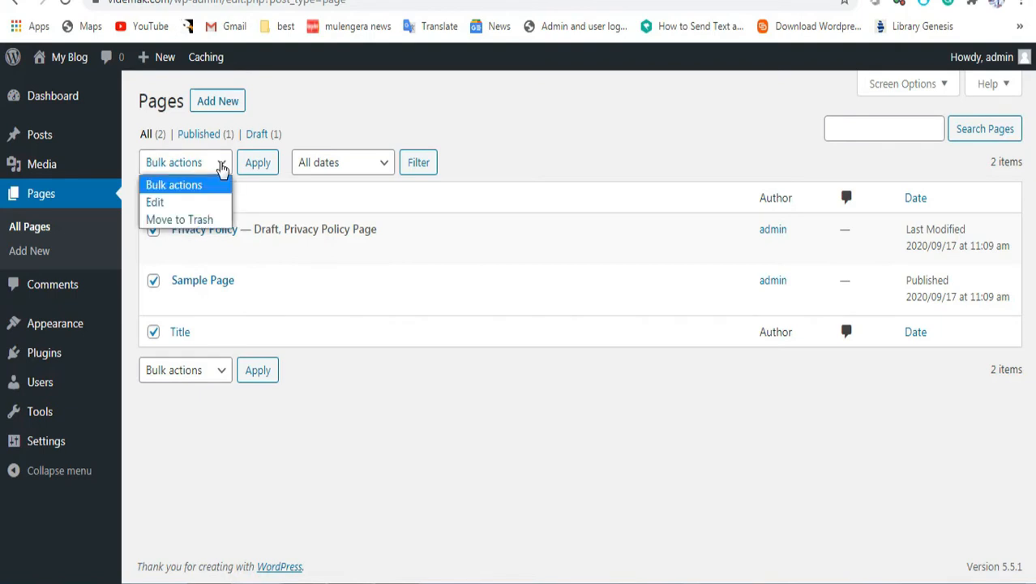
{"action": "left_click", "coordinate": [188, 219]}
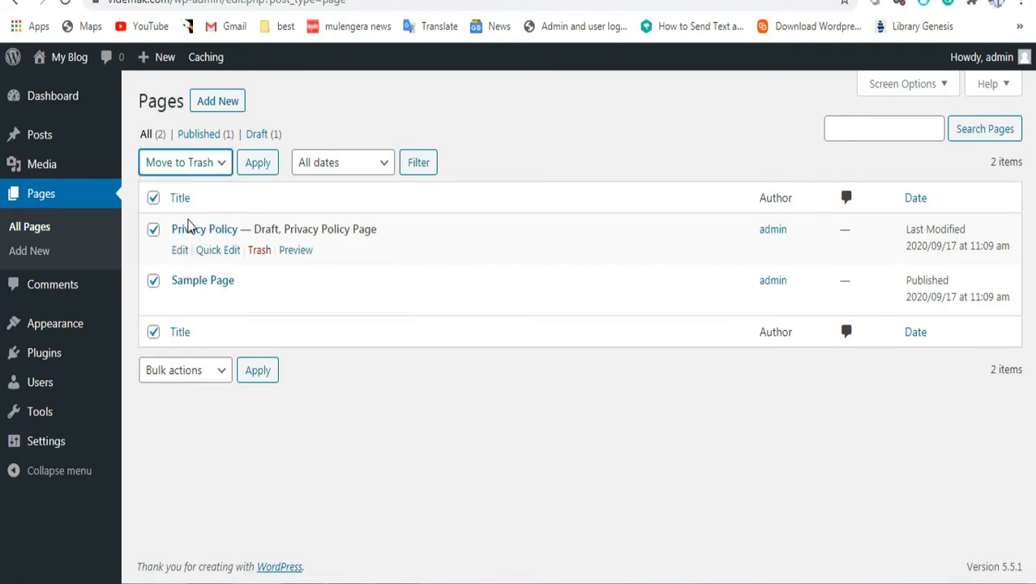
{"action": "left_click", "coordinate": [259, 165]}
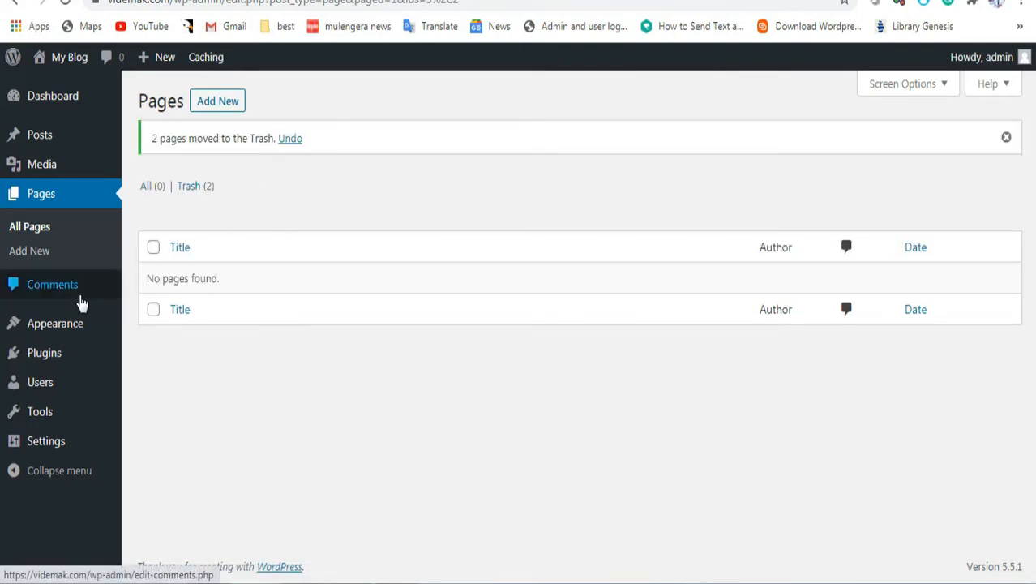
Step: Bulk-trash the Hello world! post and select the wp-admin path in the address
{"action": "mouse_move", "coordinate": [70, 139]}
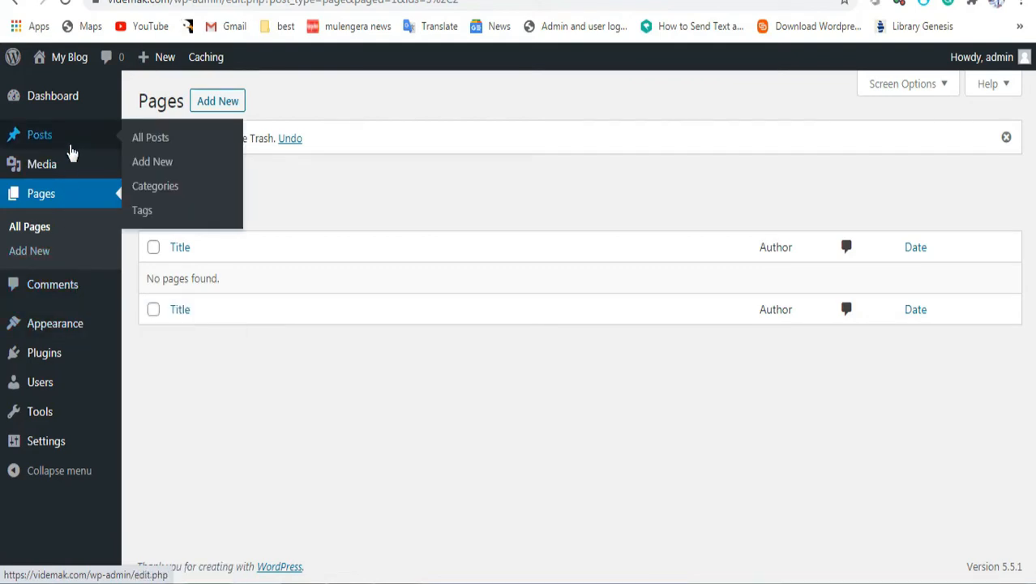
{"action": "left_click", "coordinate": [160, 145]}
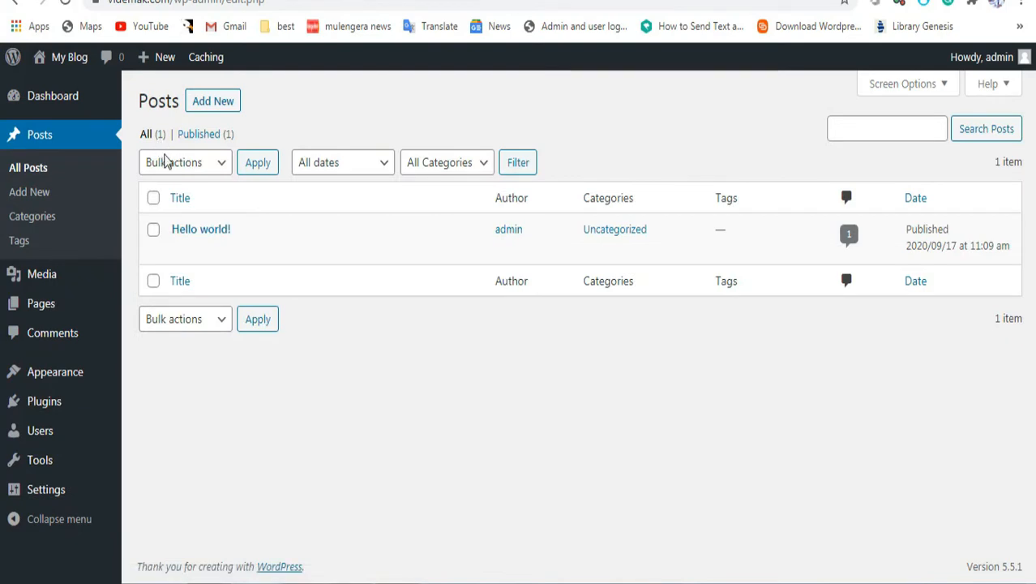
{"action": "left_click", "coordinate": [153, 200]}
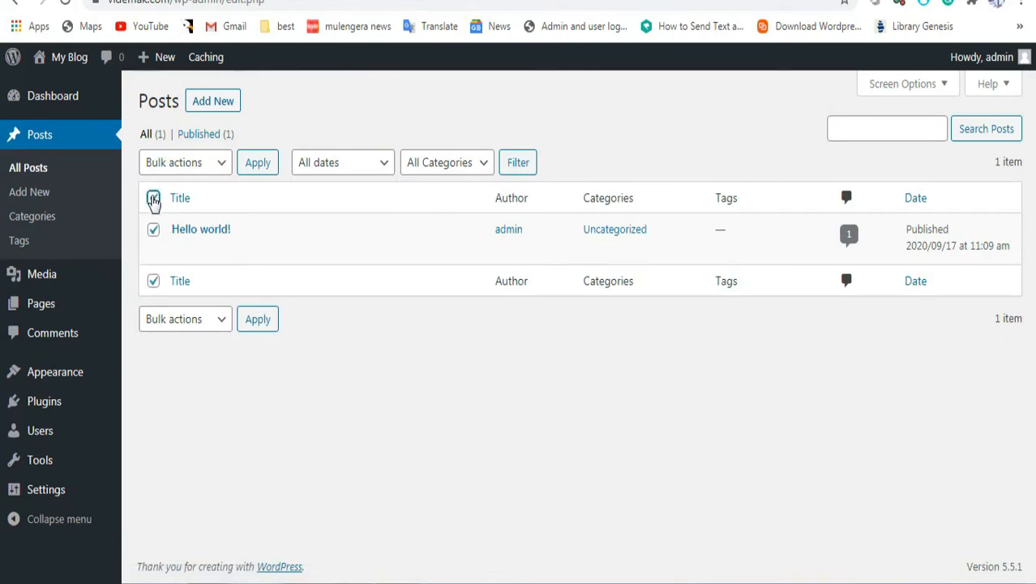
{"action": "left_click", "coordinate": [215, 164]}
{"action": "left_click", "coordinate": [203, 220]}
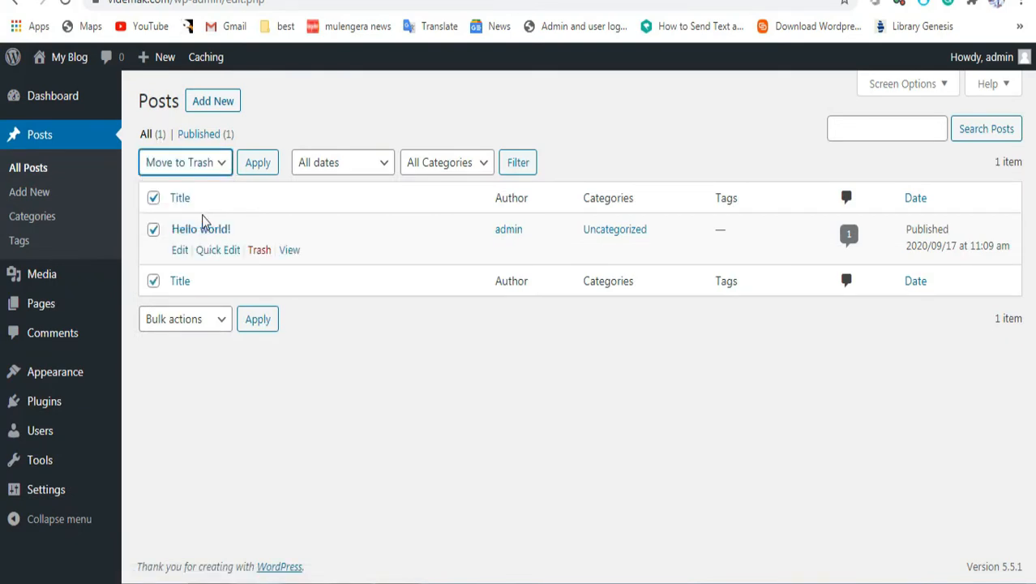
{"action": "left_click", "coordinate": [255, 169]}
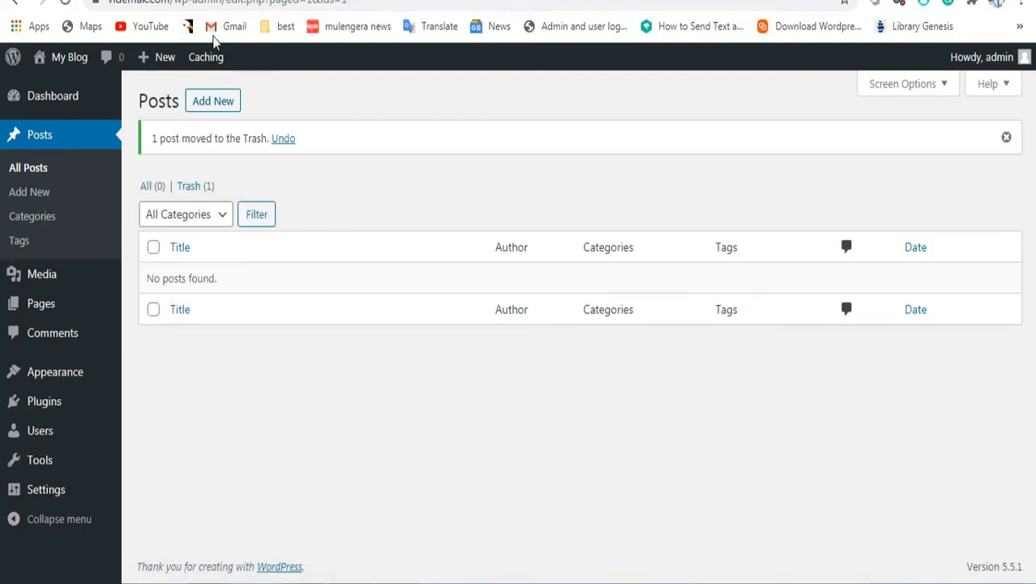
{"action": "left_click_drag", "start_coordinate": [170, 2], "coordinate": [381, 2]}
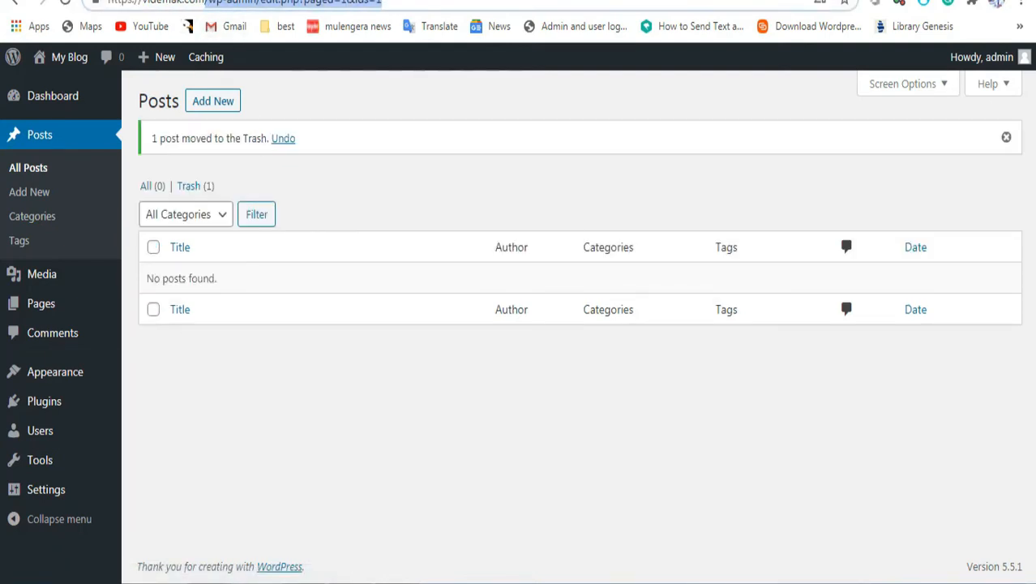
Step: Remove the wp-admin path to load the empty My Blog front page
{"action": "key", "text": "BackSpace"}
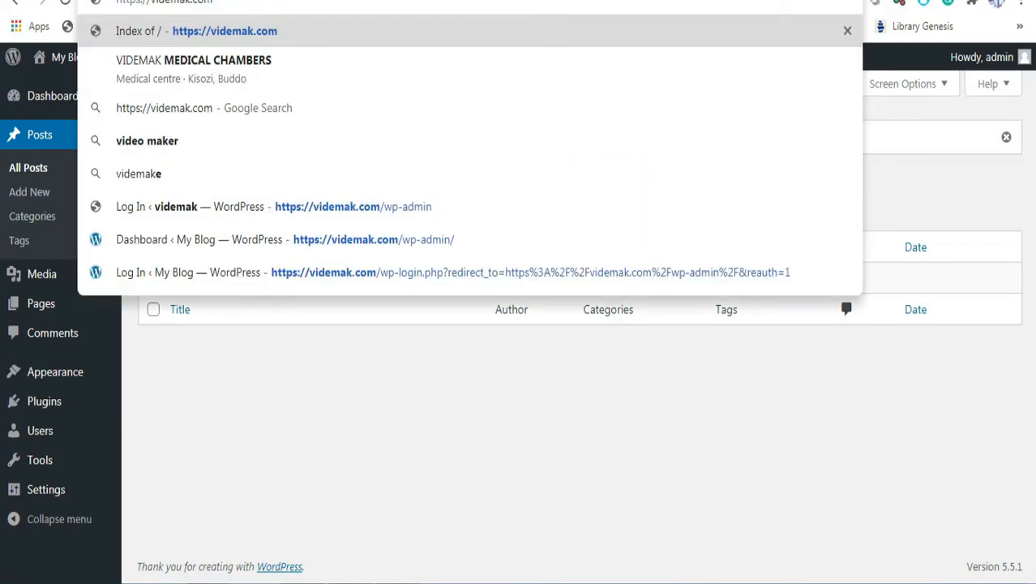
{"action": "key", "text": "Return"}
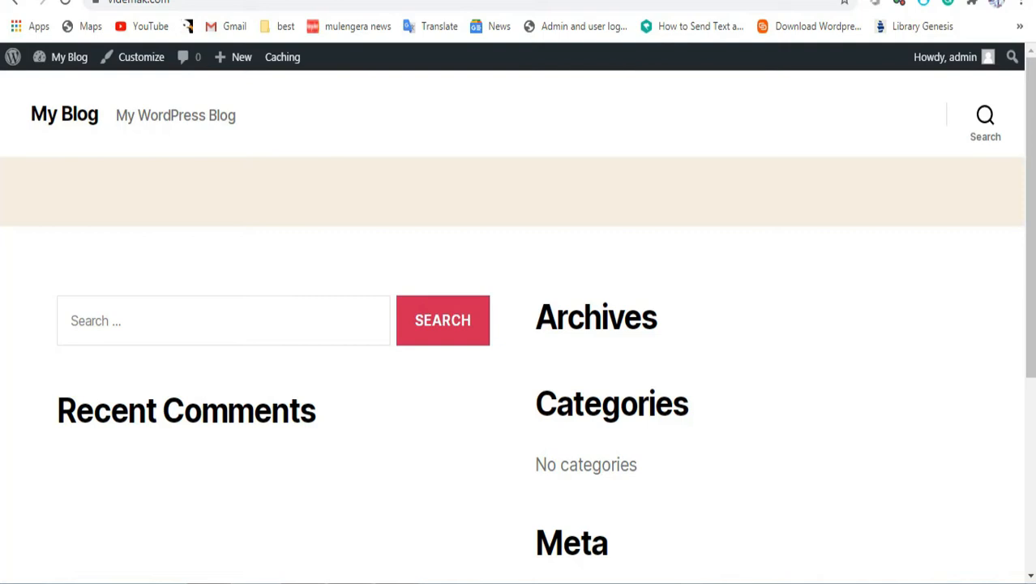
{"action": "mouse_move", "coordinate": [65, 73]}
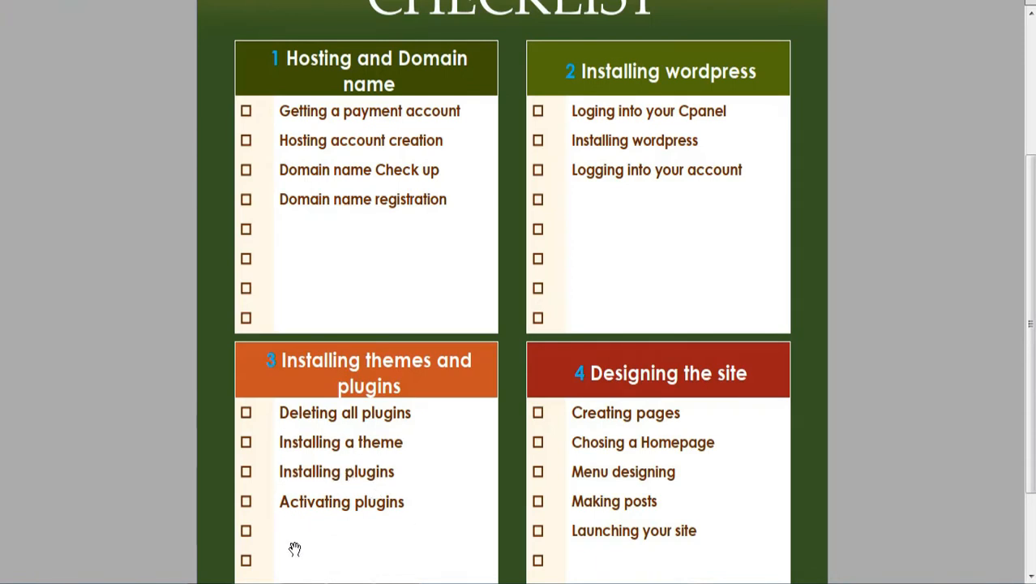
{"action": "left_click", "coordinate": [212, 582]}
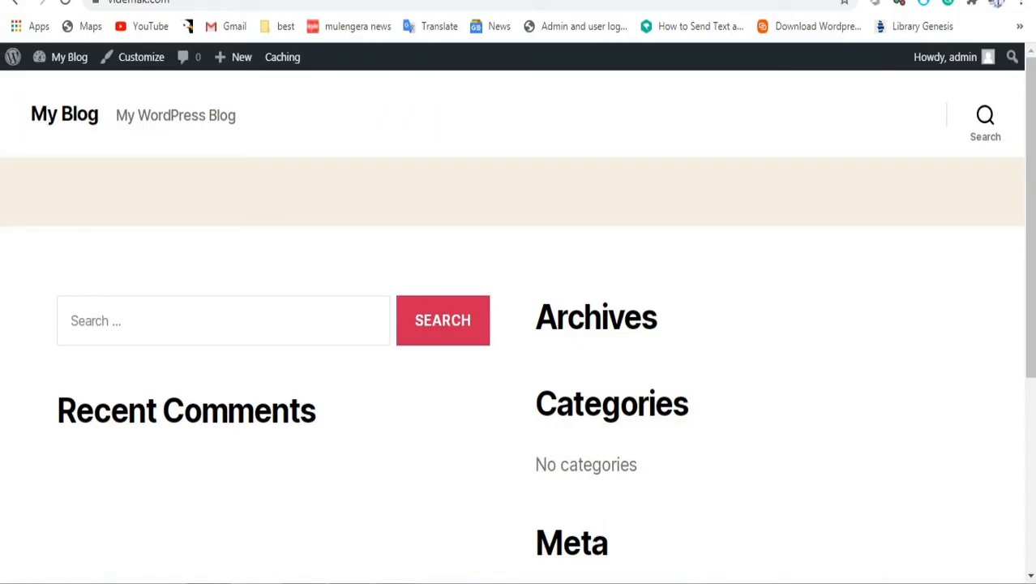
{"action": "mouse_move", "coordinate": [46, 62]}
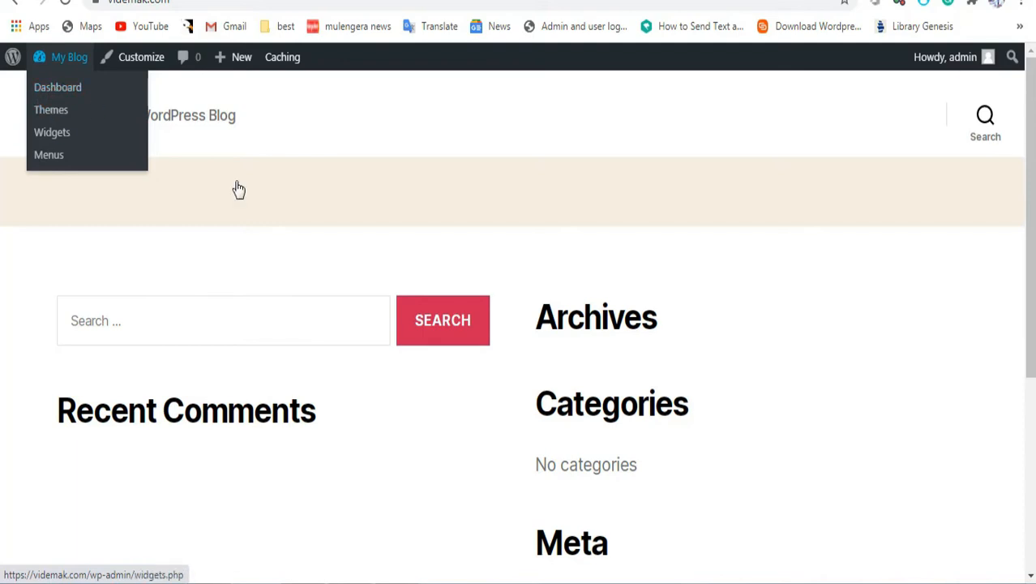
Step: Go to Dashboard, then Appearance > Themes to view the four installed themes
{"action": "left_click", "coordinate": [64, 91]}
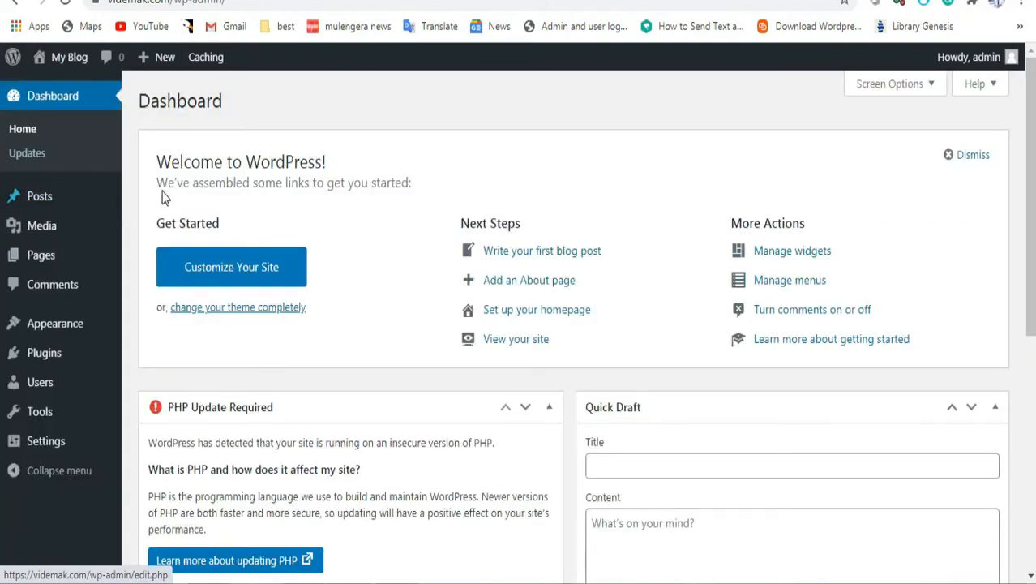
{"action": "mouse_move", "coordinate": [71, 331]}
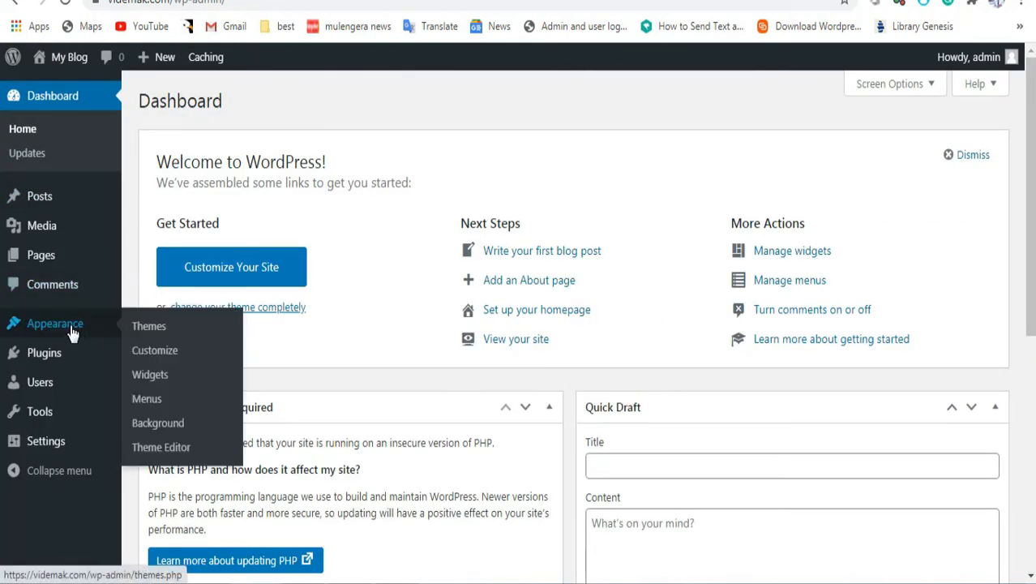
{"action": "left_click", "coordinate": [149, 327]}
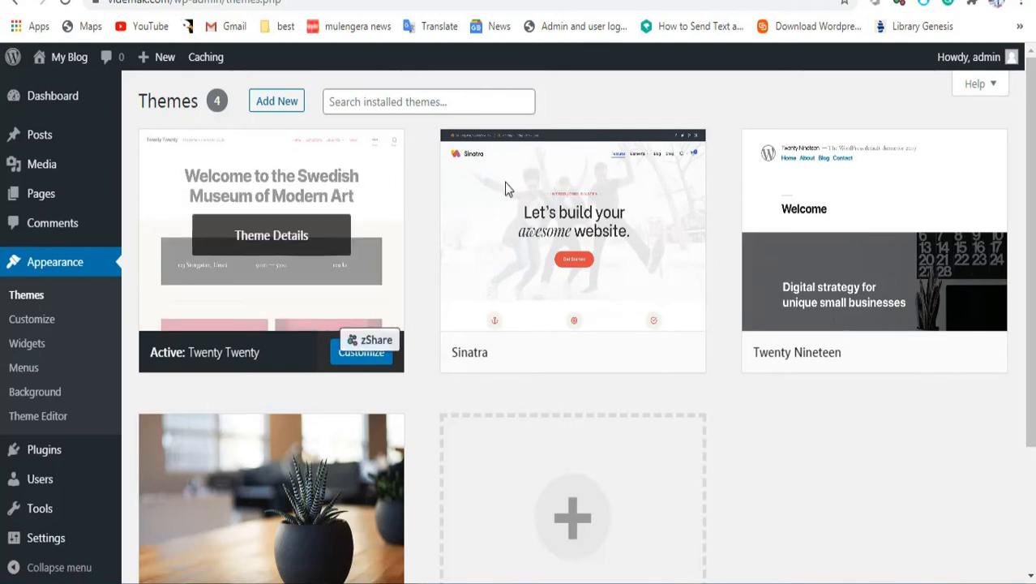
{"action": "scroll", "coordinate": [584, 324], "scroll_direction": "down", "scroll_amount": 2}
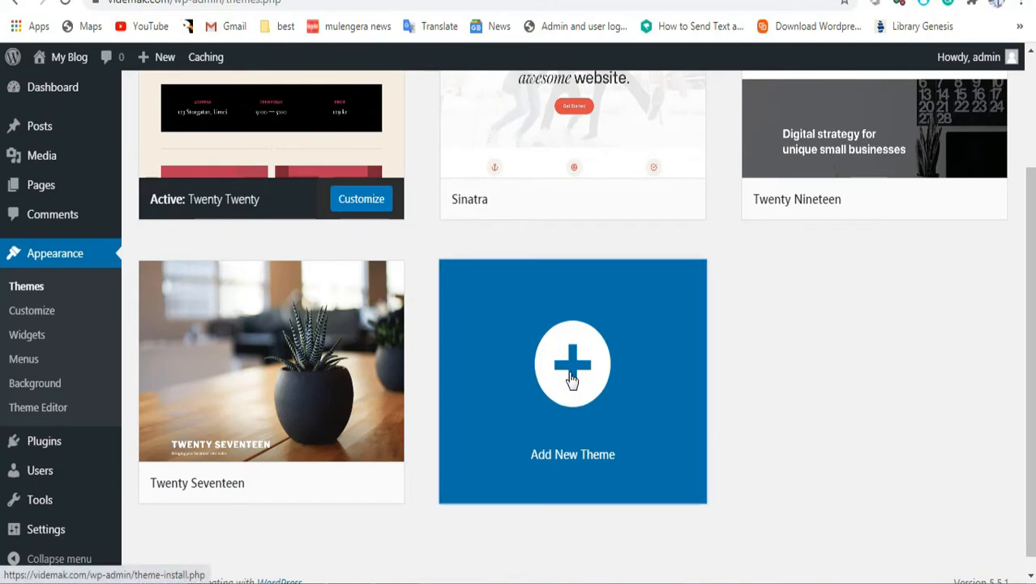
Step: Open Add New Theme and scroll through the Featured themes list
{"action": "left_click", "coordinate": [570, 381]}
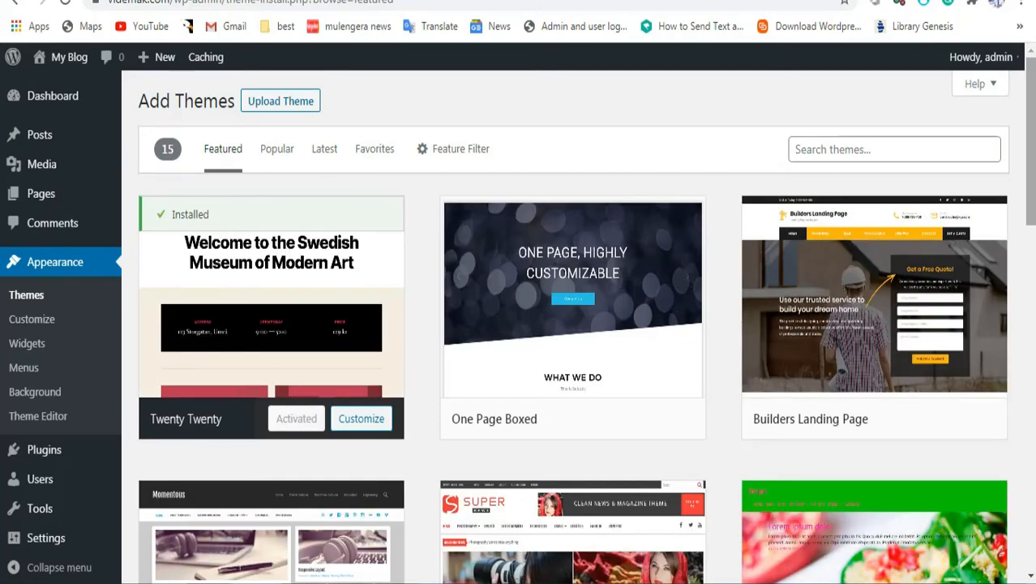
{"action": "scroll", "coordinate": [572, 324], "scroll_direction": "down", "scroll_amount": 10}
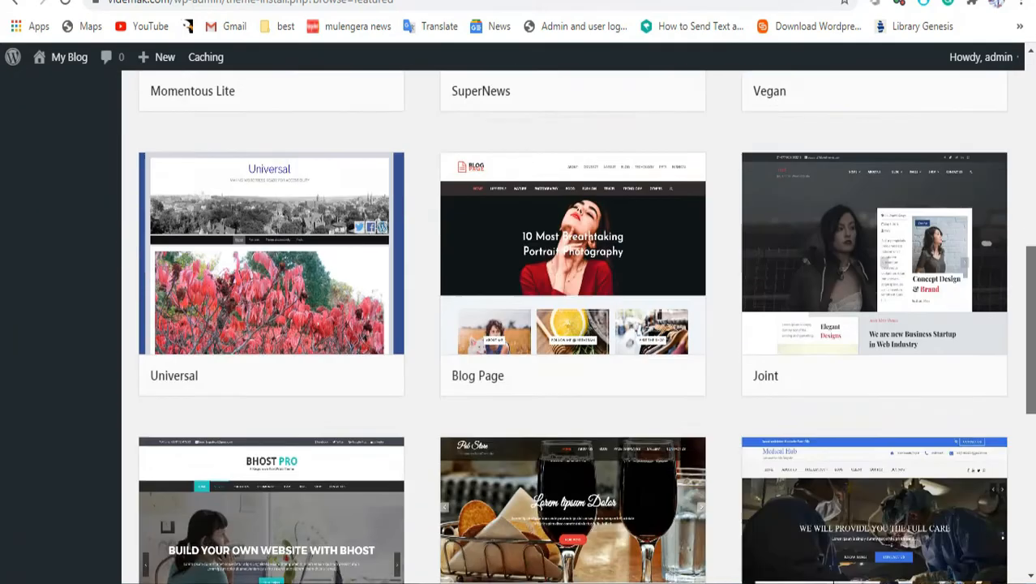
{"action": "scroll", "coordinate": [572, 324], "scroll_direction": "down", "scroll_amount": 4}
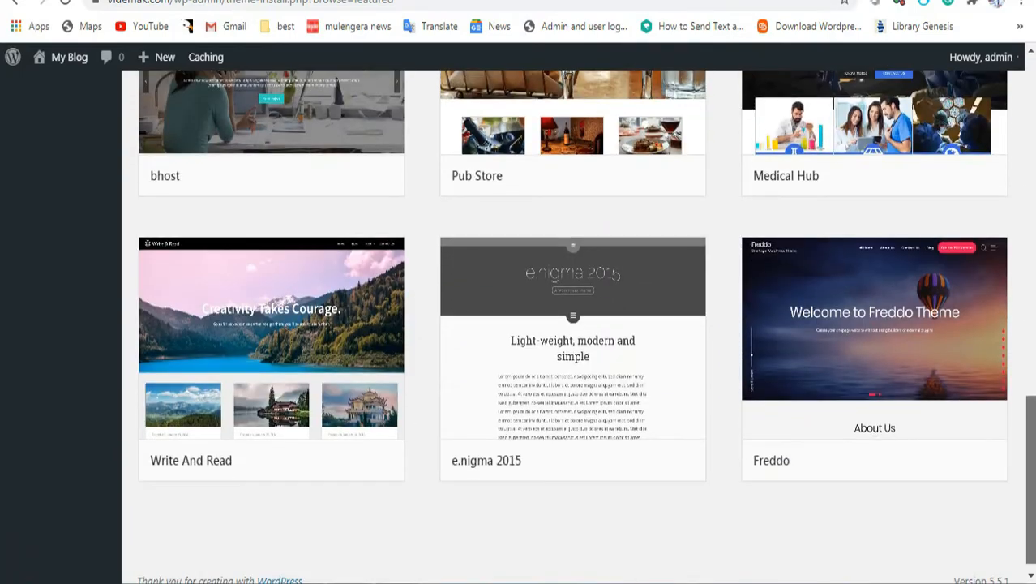
{"action": "scroll", "coordinate": [1017, 254], "scroll_direction": "up", "scroll_amount": 15}
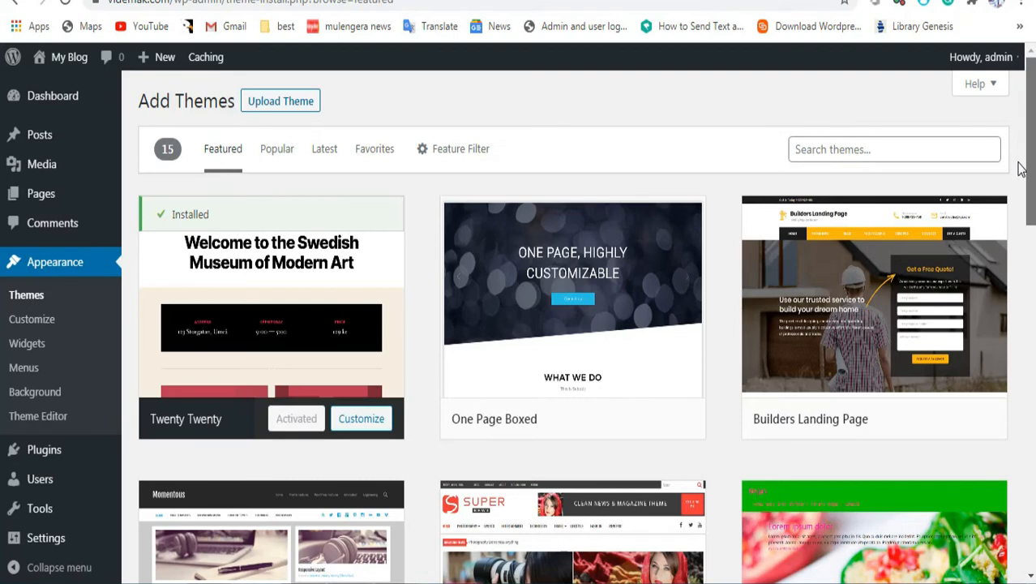
{"action": "scroll", "coordinate": [1020, 213], "scroll_direction": "down", "scroll_amount": 3}
{"action": "scroll", "coordinate": [1024, 253], "scroll_direction": "down", "scroll_amount": 1}
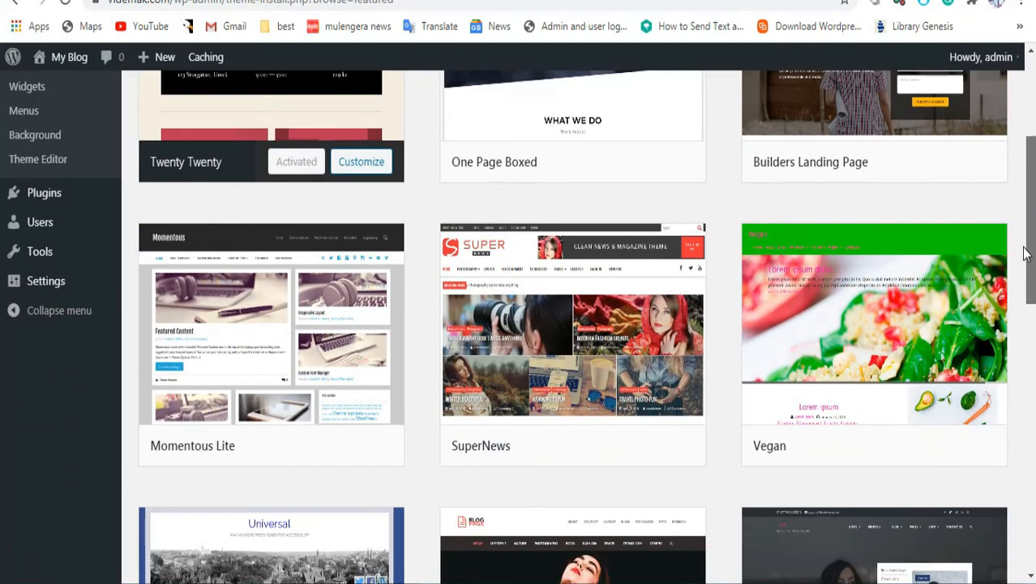
{"action": "scroll", "coordinate": [1024, 254], "scroll_direction": "down", "scroll_amount": 3}
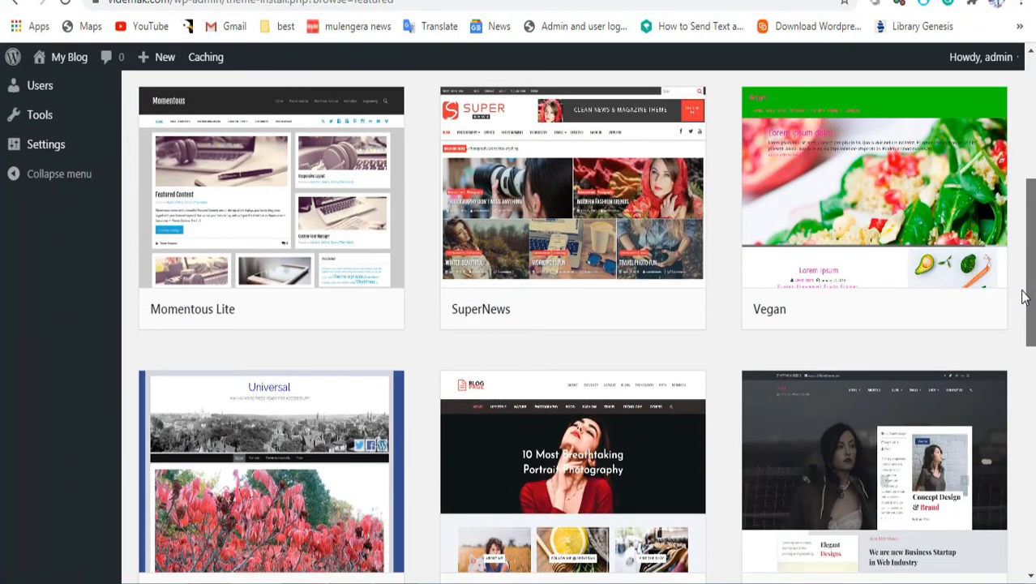
Step: Preview the SuperNews theme, then close the preview and scroll back up
{"action": "mouse_move", "coordinate": [634, 241]}
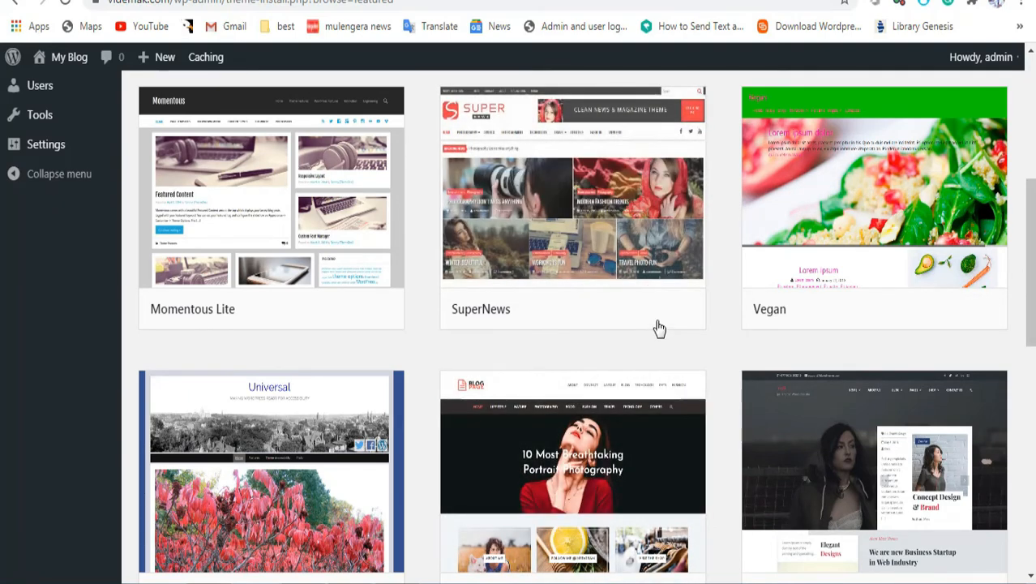
{"action": "left_click", "coordinate": [671, 309]}
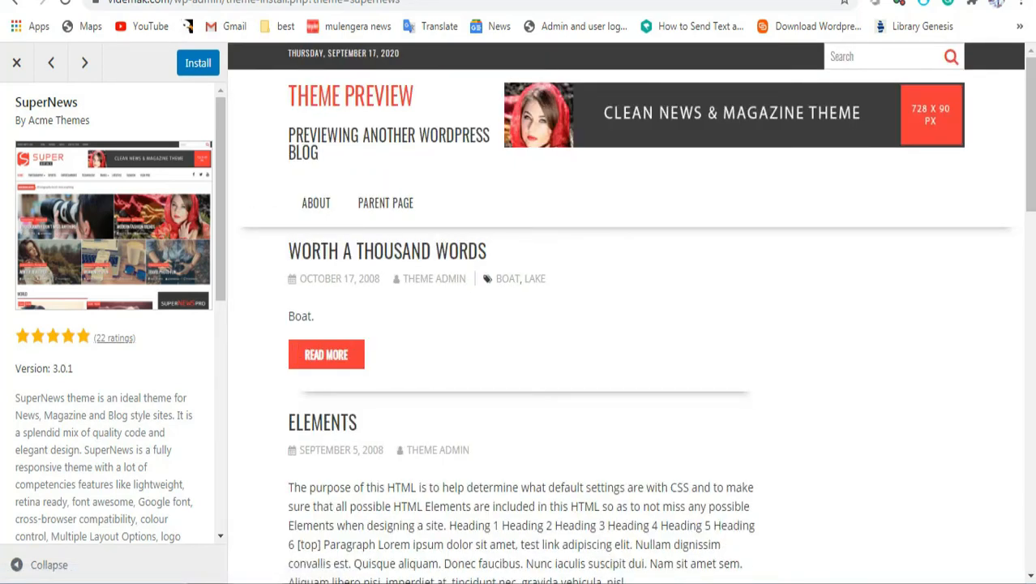
{"action": "scroll", "coordinate": [567, 324], "scroll_direction": "down", "scroll_amount": 5}
{"action": "left_click_drag", "start_coordinate": [1031, 261], "coordinate": [987, 130]}
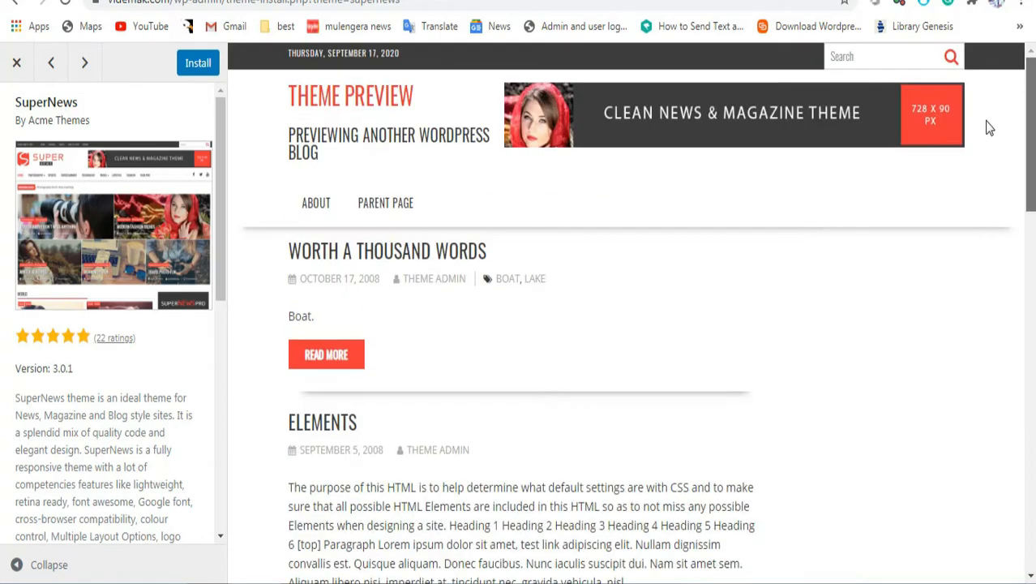
{"action": "left_click", "coordinate": [17, 63]}
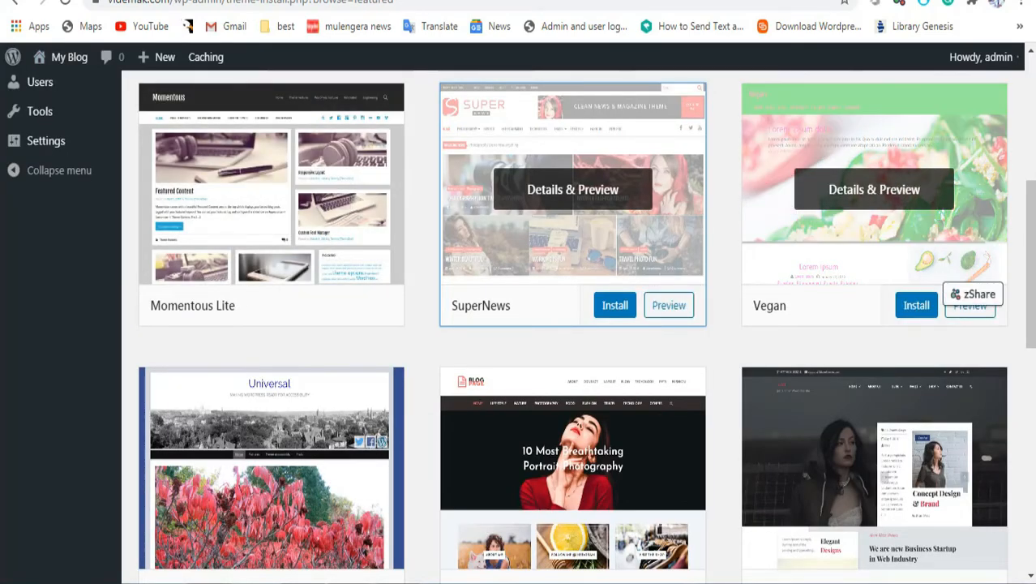
{"action": "left_click_drag", "start_coordinate": [1031, 243], "coordinate": [1031, 467]}
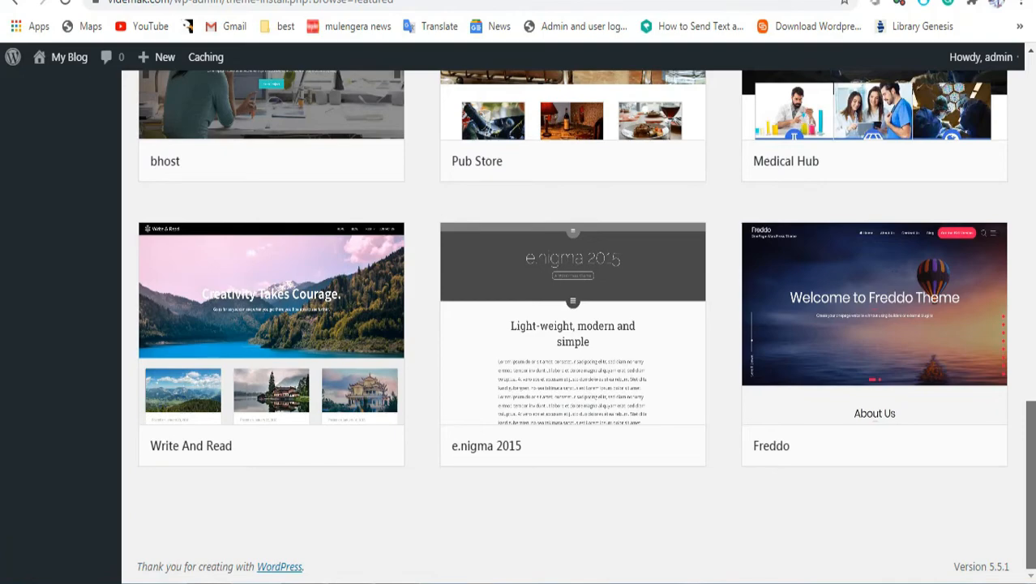
{"action": "left_click_drag", "start_coordinate": [1032, 467], "coordinate": [1032, 123]}
Step: Search the theme directory for 'huem', then install and activate Hueman
{"action": "left_click", "coordinate": [832, 153]}
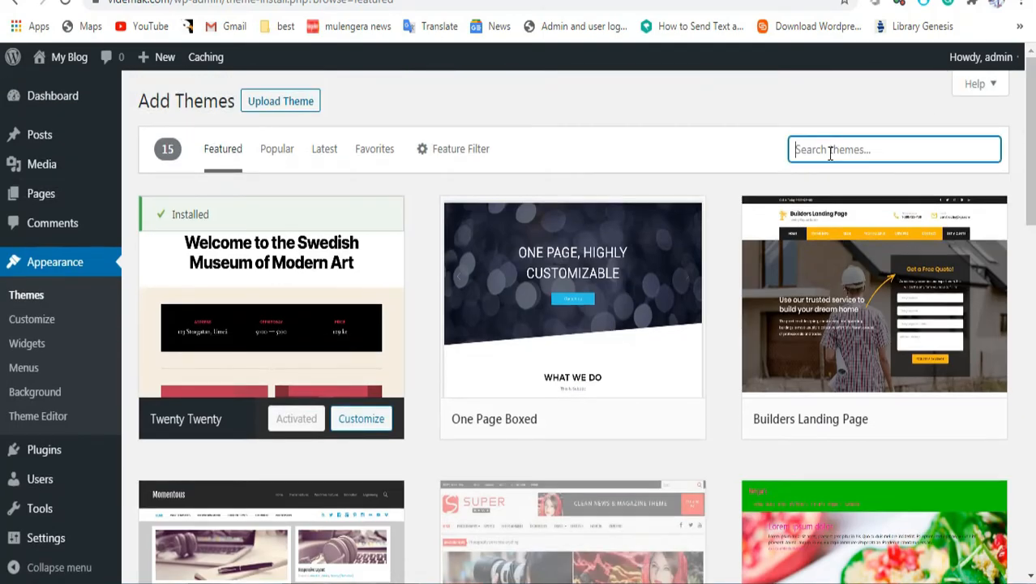
{"action": "type", "text": "h"}
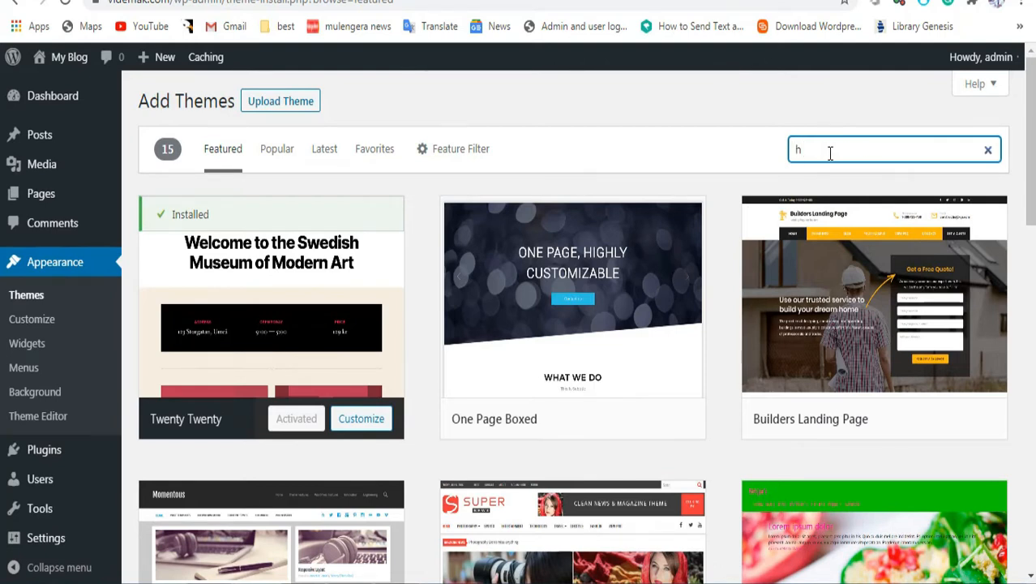
{"action": "type", "text": "eu"}
{"action": "key", "text": "BackSpace"}
{"action": "key", "text": "BackSpace"}
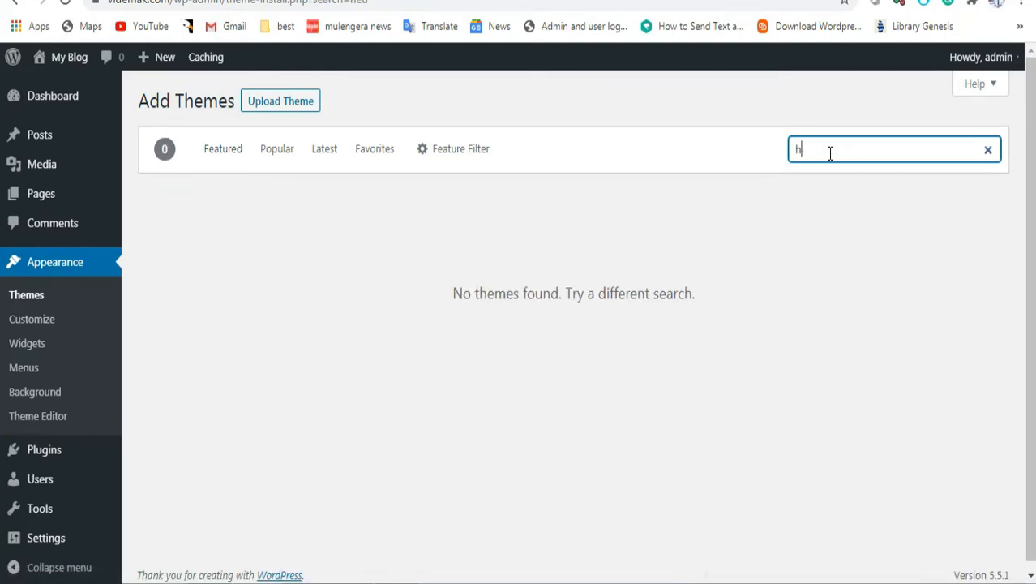
{"action": "type", "text": "uem"}
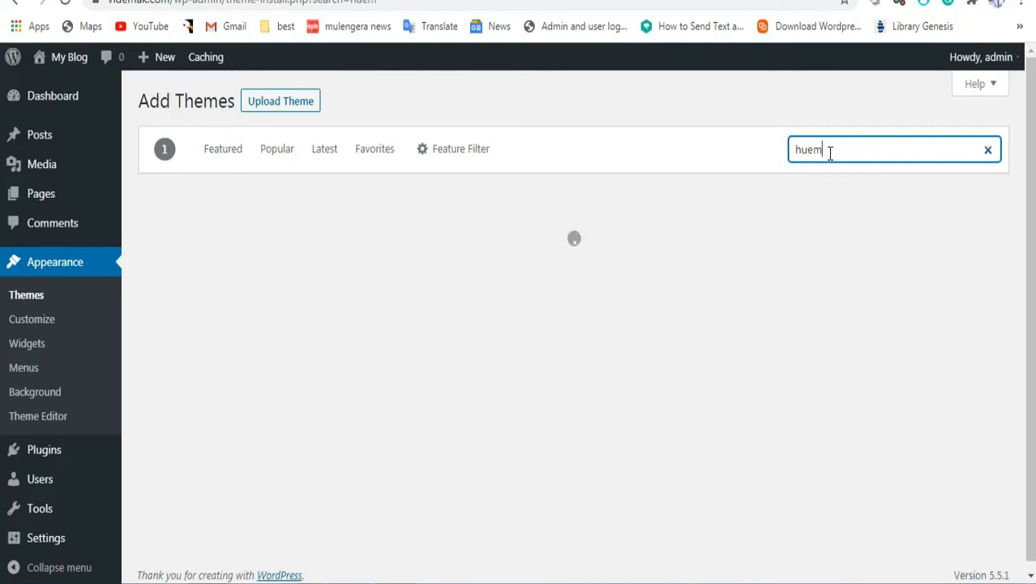
{"action": "mouse_move", "coordinate": [299, 377]}
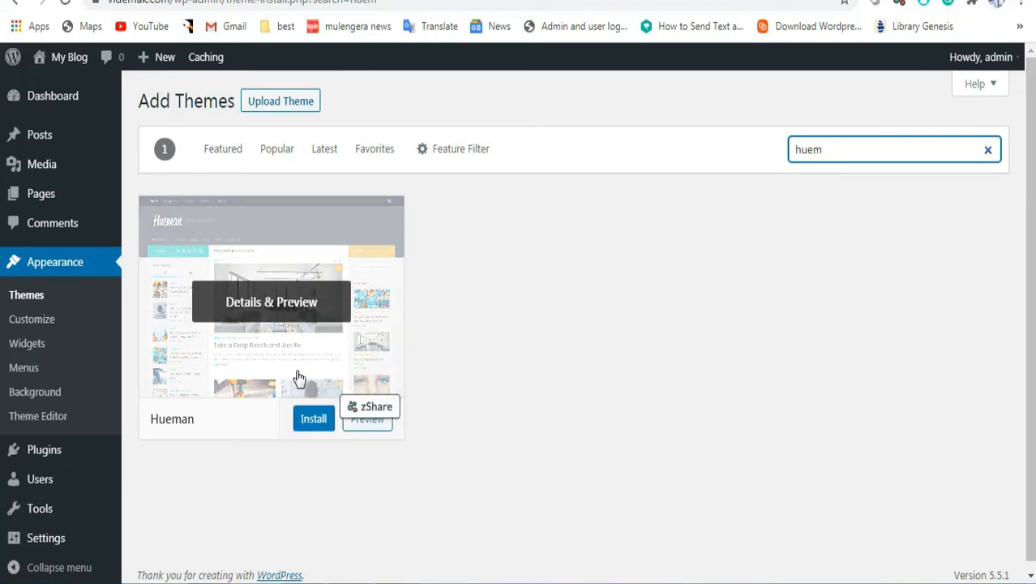
{"action": "left_click", "coordinate": [314, 421]}
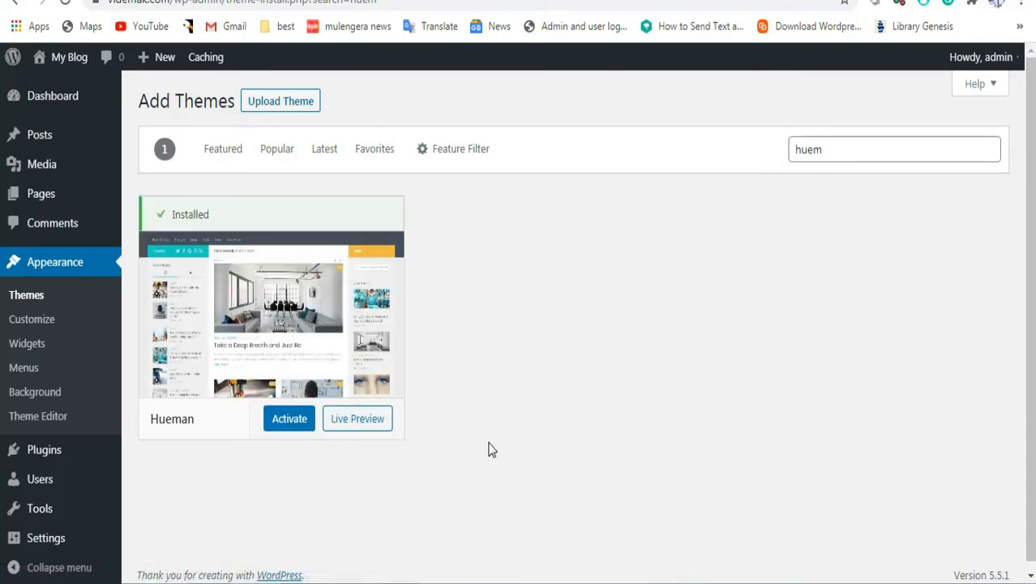
{"action": "left_click", "coordinate": [287, 421]}
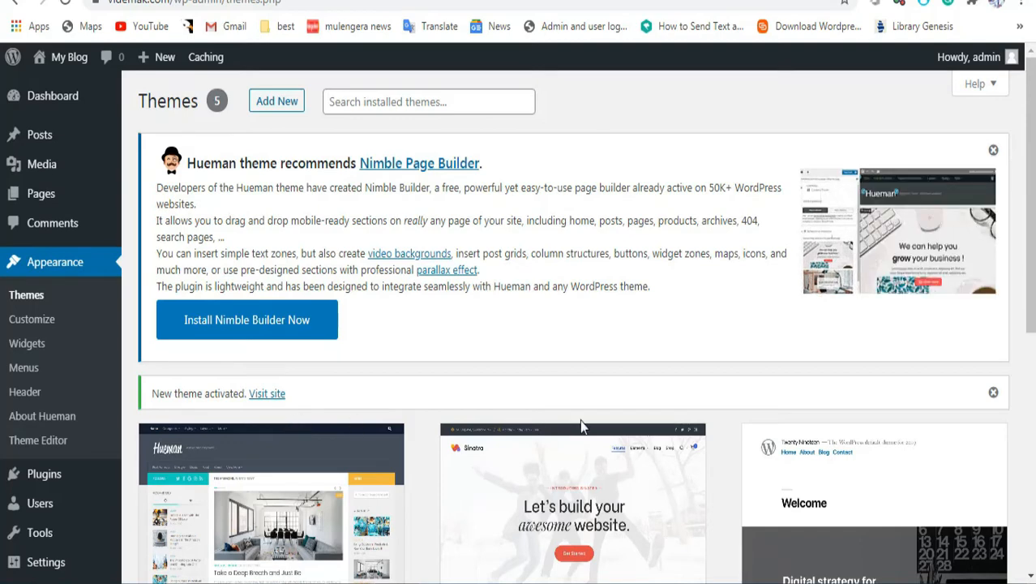
Step: Scroll the Themes page to confirm Hueman is active, then select the /wp-admin/themes.php path
{"action": "left_click_drag", "start_coordinate": [1030, 299], "coordinate": [1030, 464]}
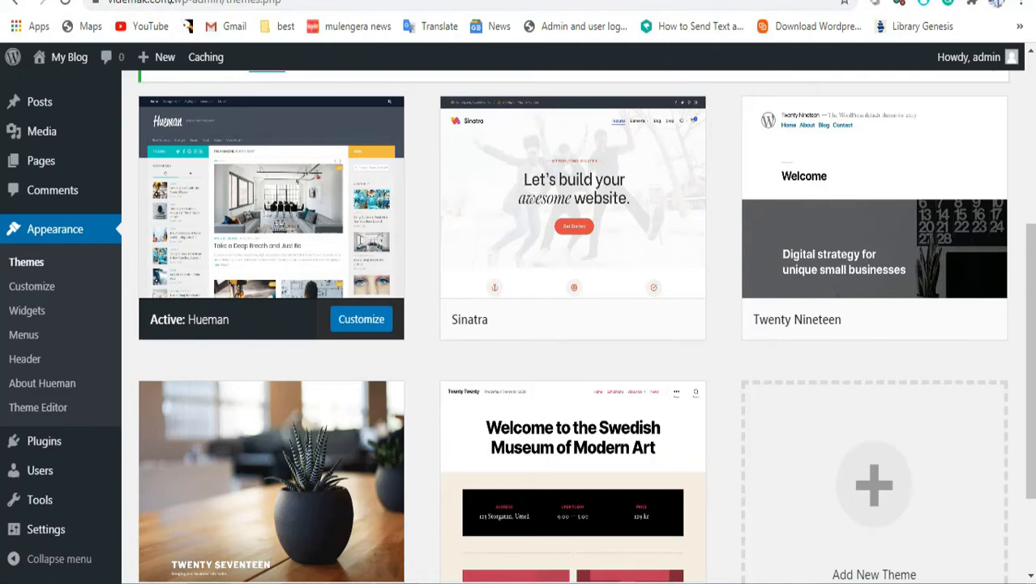
{"action": "left_click_drag", "start_coordinate": [187, 4], "coordinate": [301, 11]}
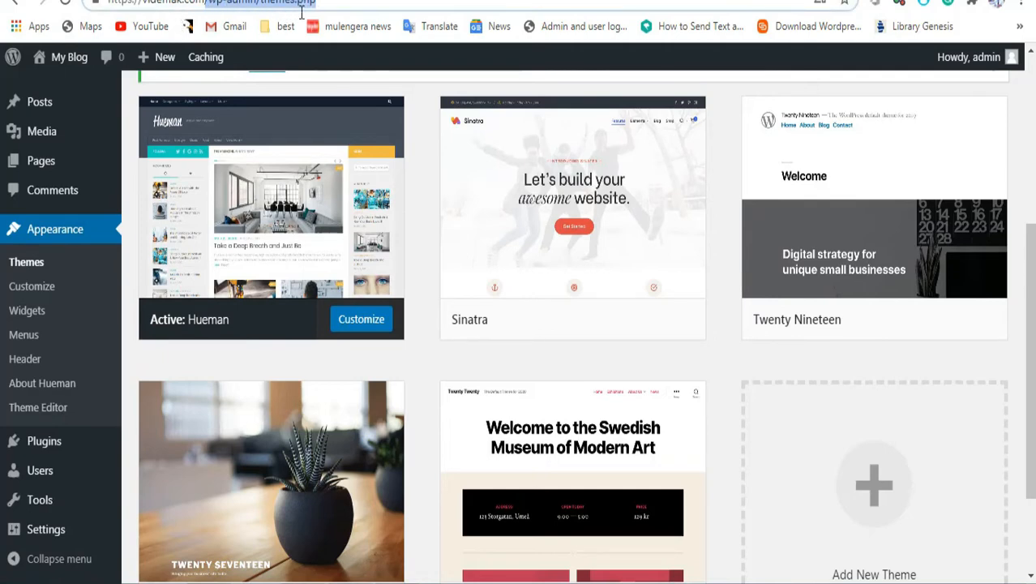
Step: Remove /wp-admin/themes.php from the URL to load the My Blog front page, checking the PDF checklist
{"action": "key", "text": "BackSpace"}
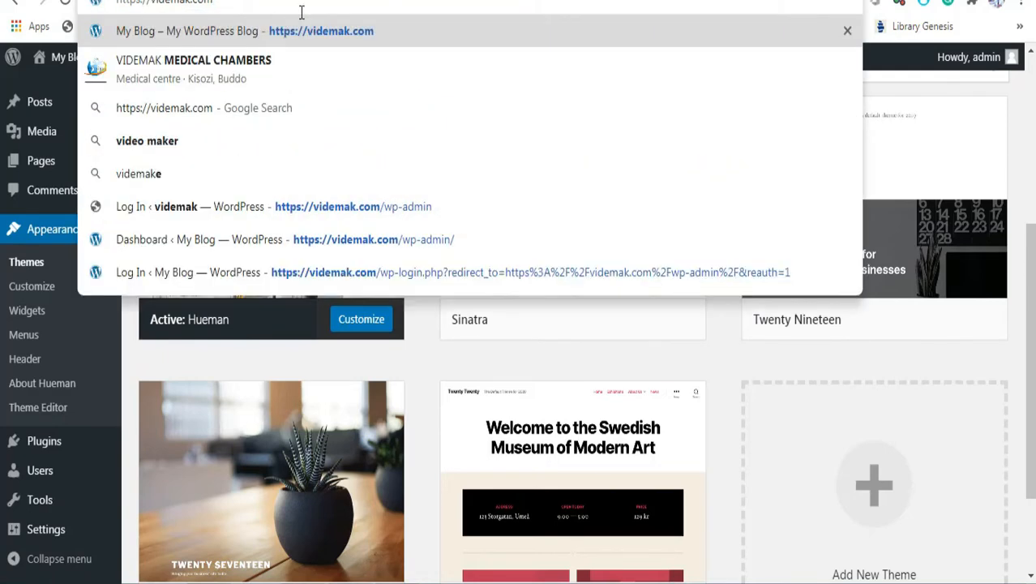
{"action": "key", "text": "Return"}
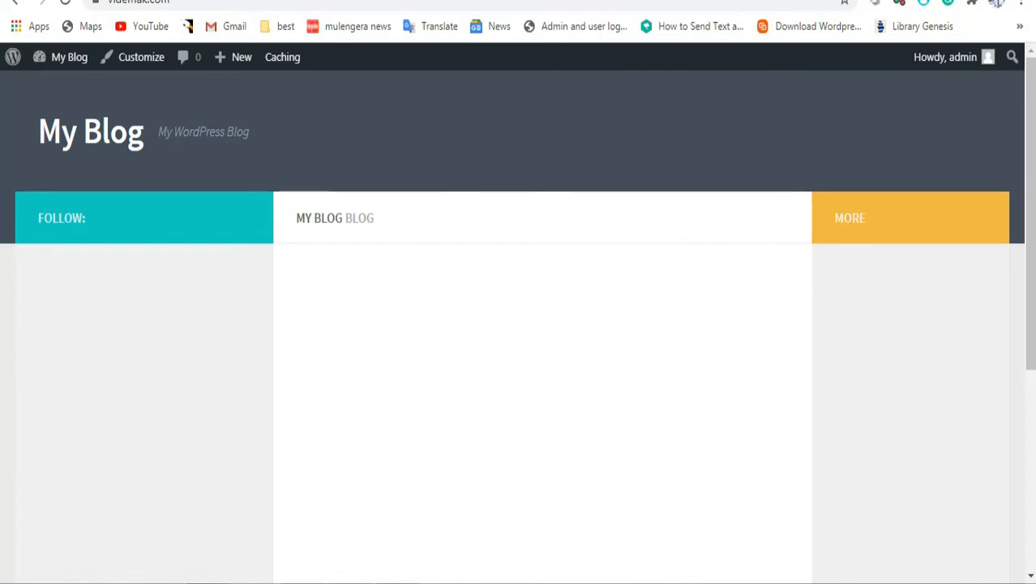
{"action": "left_click", "coordinate": [208, 494]}
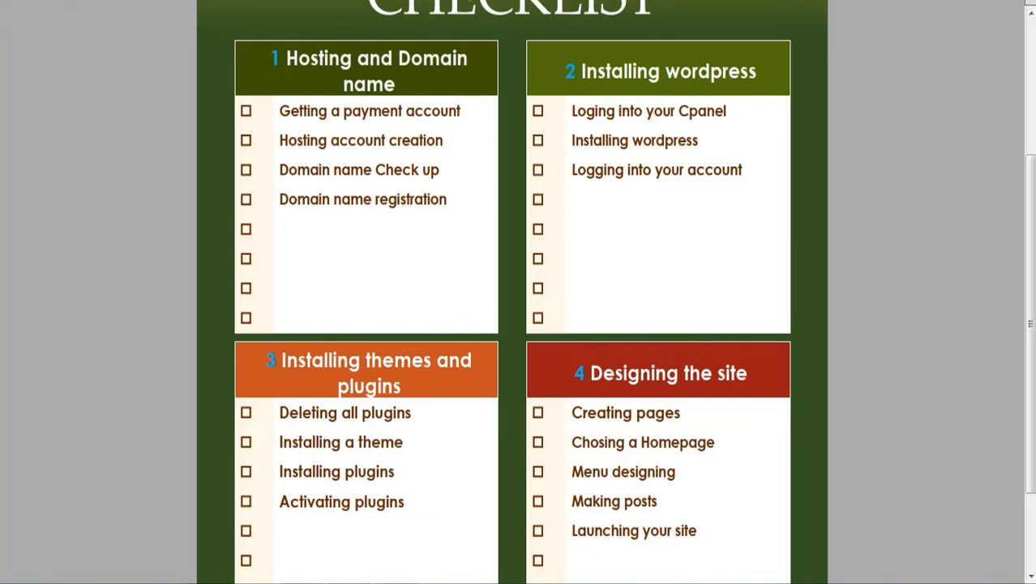
{"action": "left_click", "coordinate": [303, 582]}
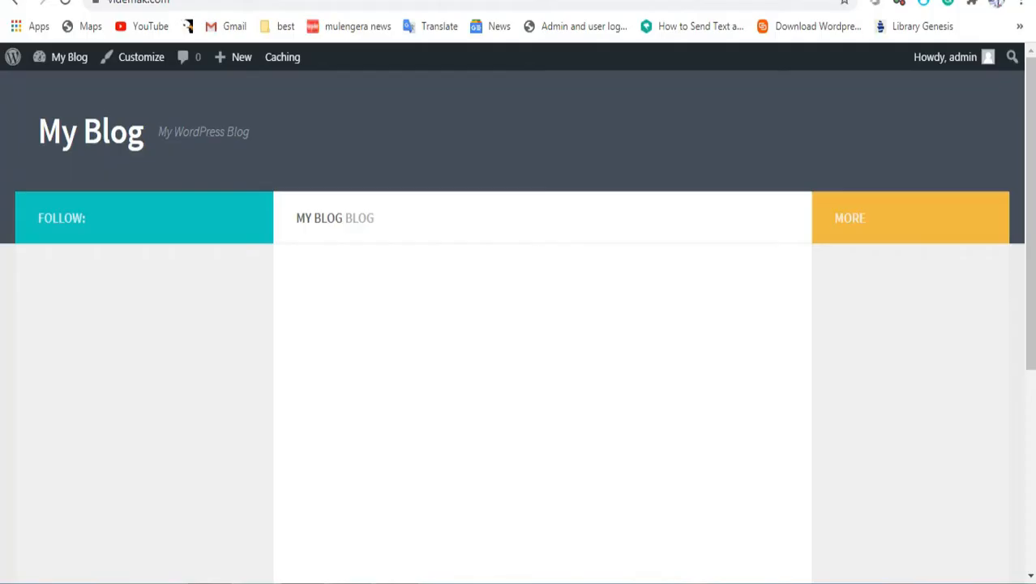
{"action": "mouse_move", "coordinate": [55, 59]}
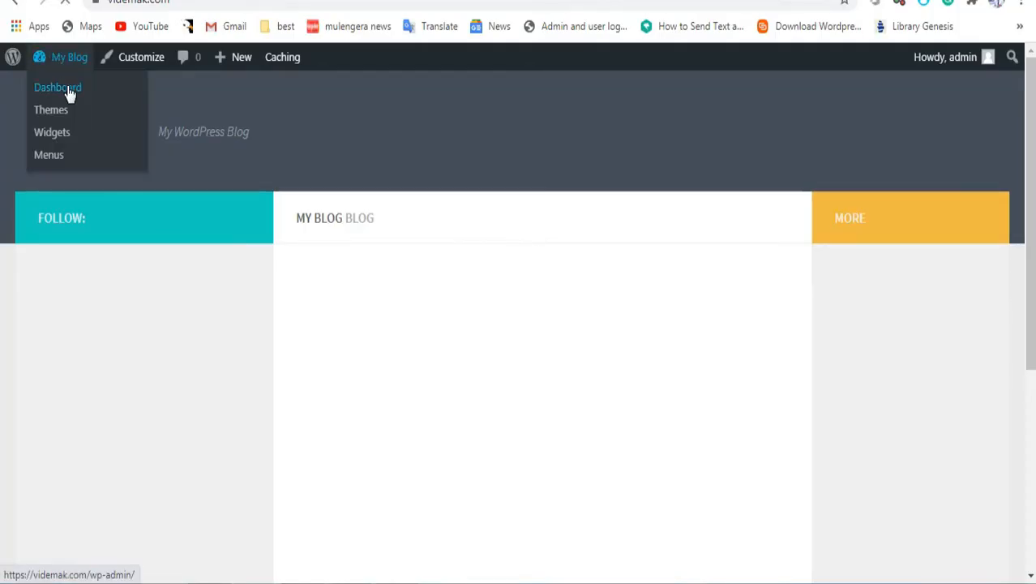
Step: Go via the Dashboard to the empty Installed Plugins list, then to the Add Plugins page
{"action": "left_click", "coordinate": [70, 91]}
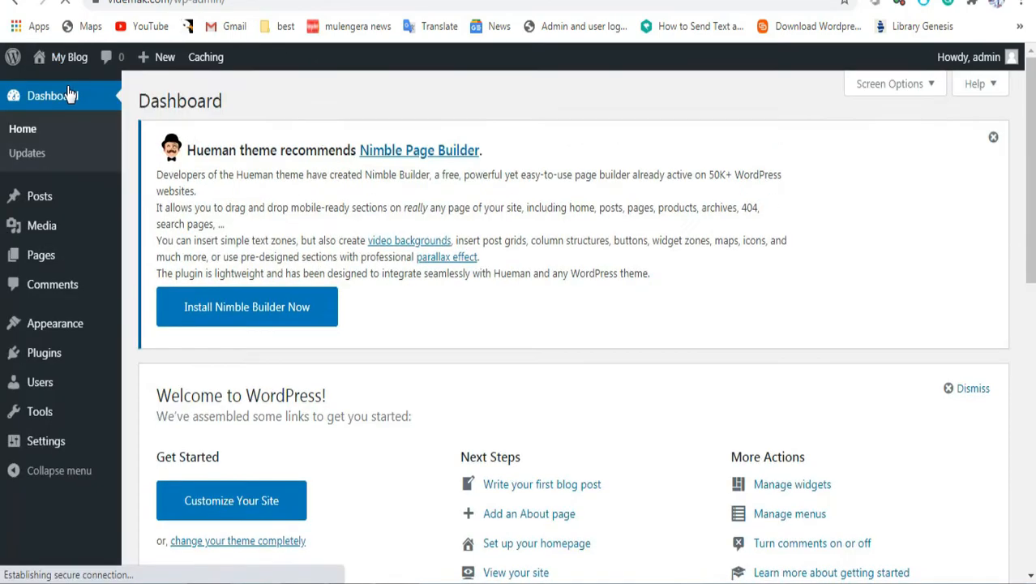
{"action": "mouse_move", "coordinate": [65, 361]}
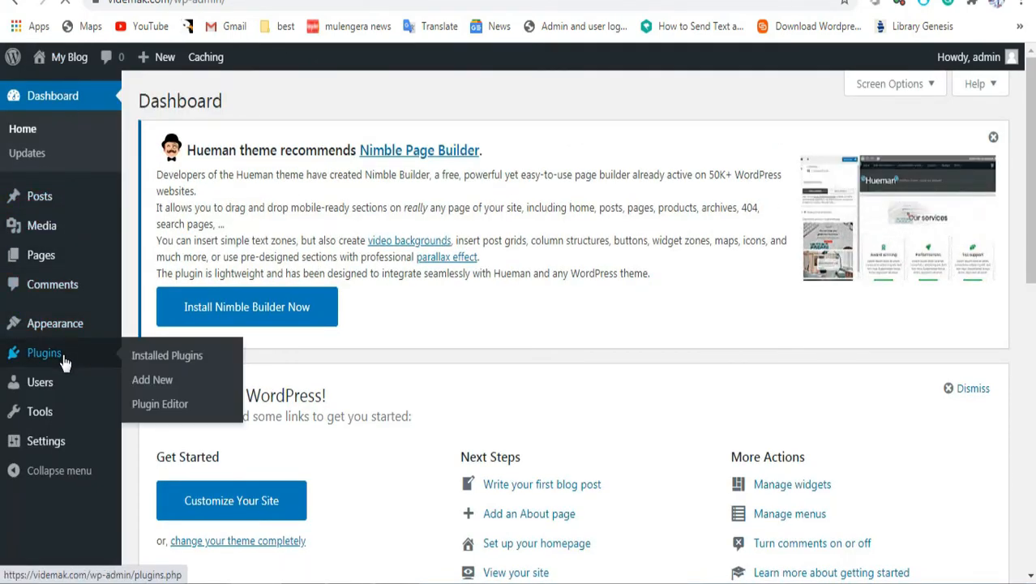
{"action": "left_click", "coordinate": [166, 359]}
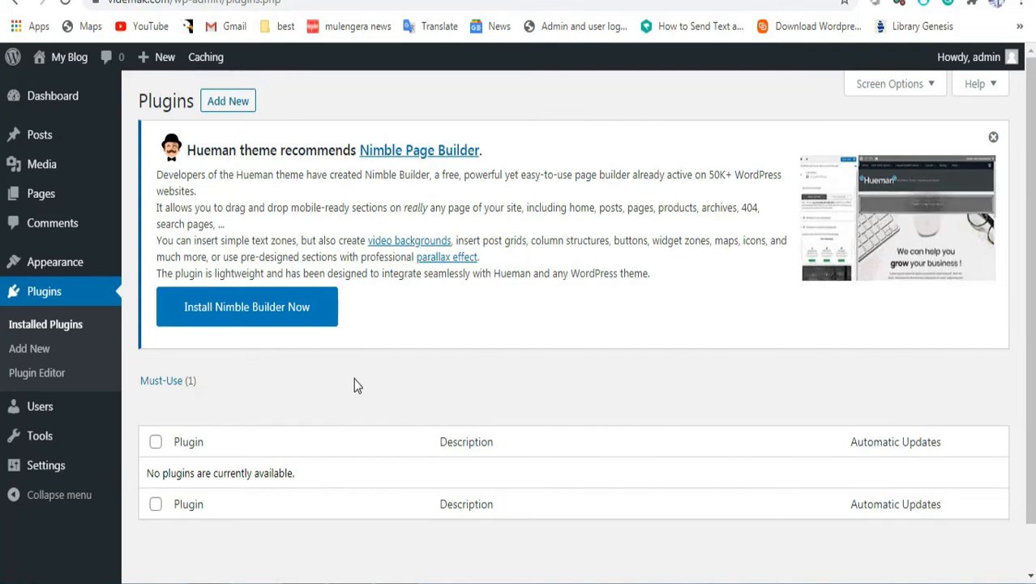
{"action": "left_click", "coordinate": [230, 106]}
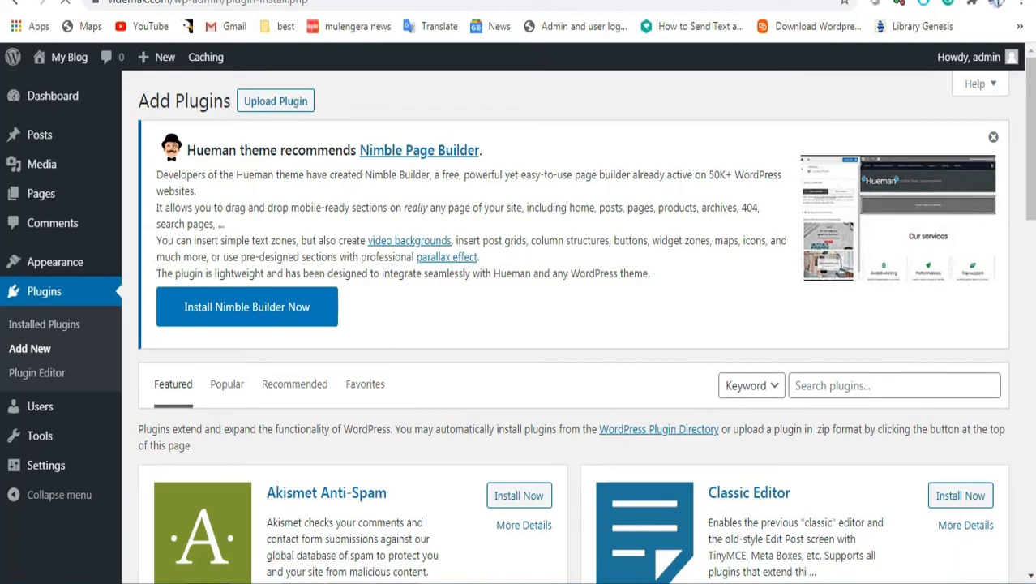
{"action": "scroll", "coordinate": [1032, 154], "scroll_direction": "down", "scroll_amount": 3}
Step: Search plugins for 'elementor' and dismiss the Hueman Nimble Builder recommendation banner
{"action": "left_click", "coordinate": [846, 164]}
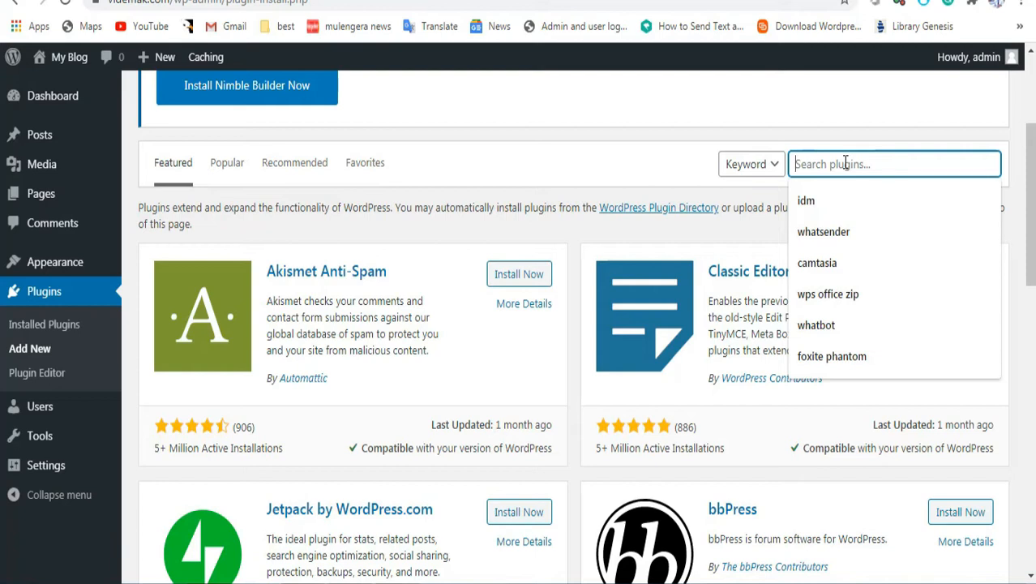
{"action": "type", "text": "eleme"}
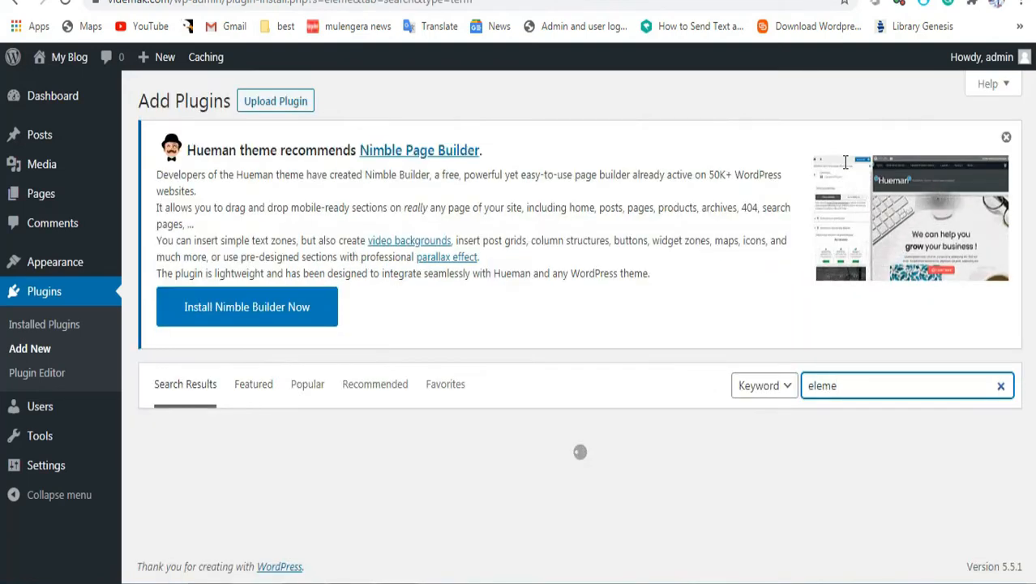
{"action": "type", "text": "ntor"}
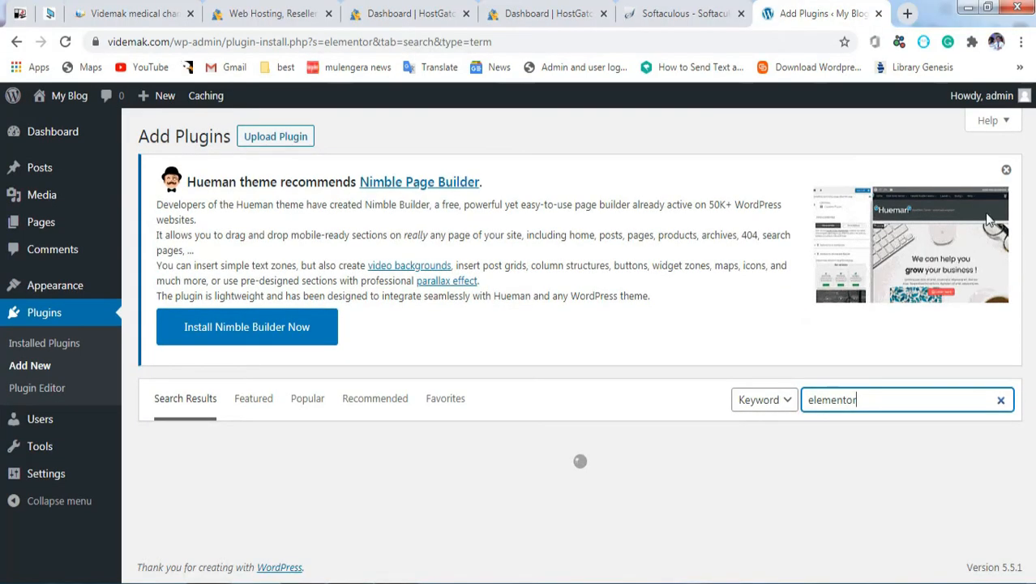
{"action": "left_click", "coordinate": [1006, 170]}
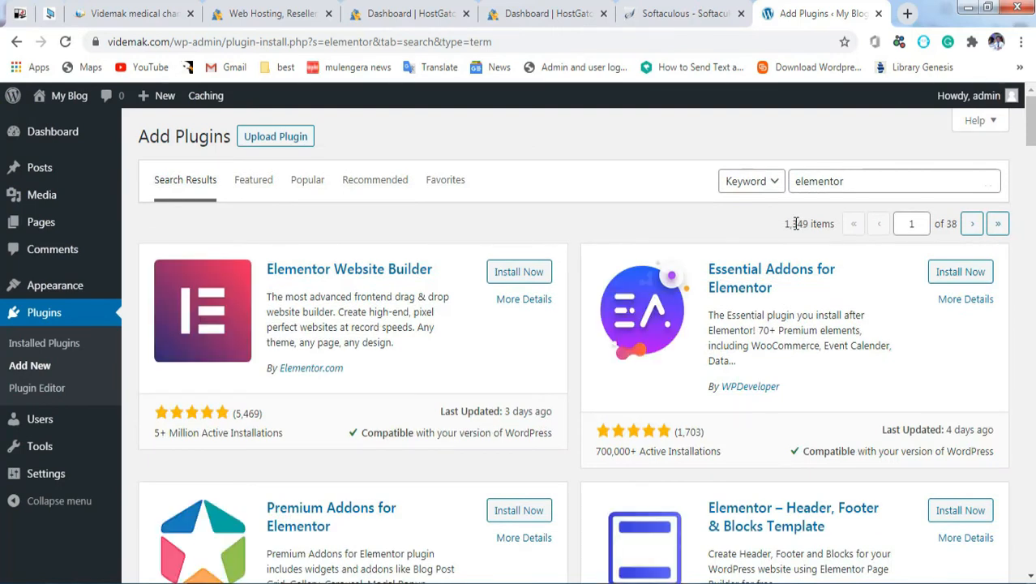
Step: Install Elementor Website Builder and Elements kit Elementor addons from the elementor search results
{"action": "left_click", "coordinate": [515, 275]}
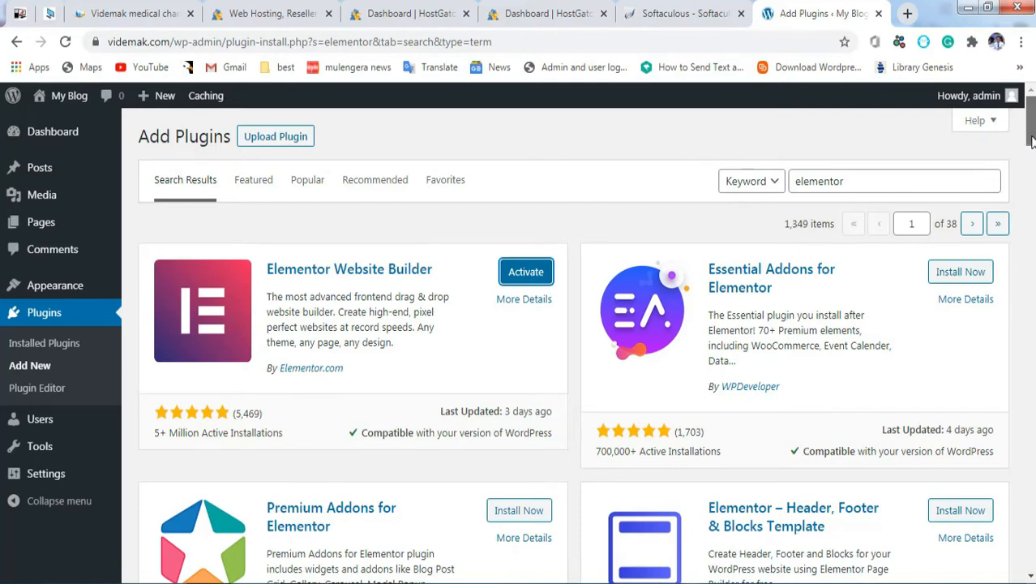
{"action": "left_click_drag", "start_coordinate": [1032, 141], "coordinate": [1031, 179]}
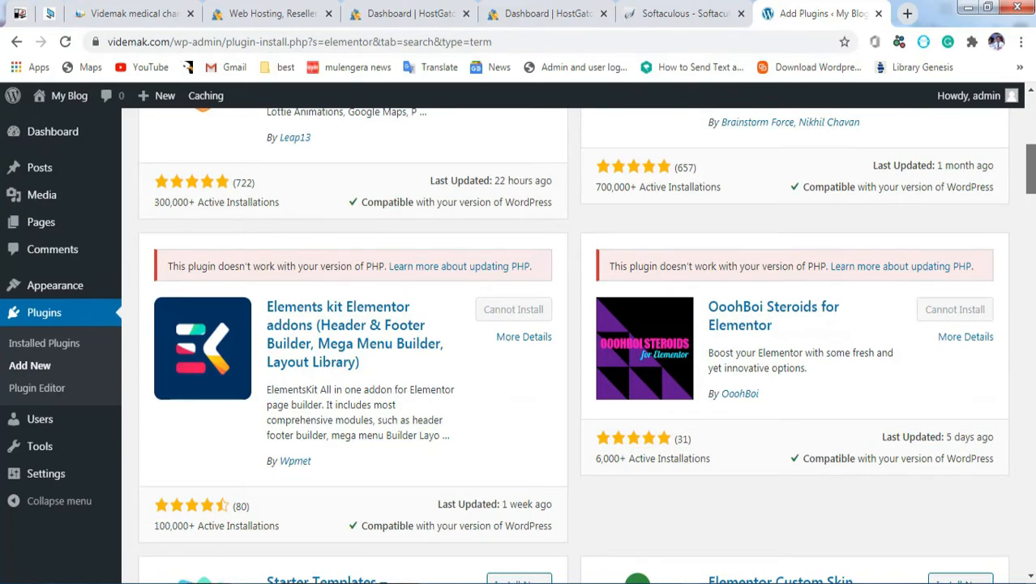
{"action": "left_click_drag", "start_coordinate": [1031, 179], "coordinate": [1031, 186]}
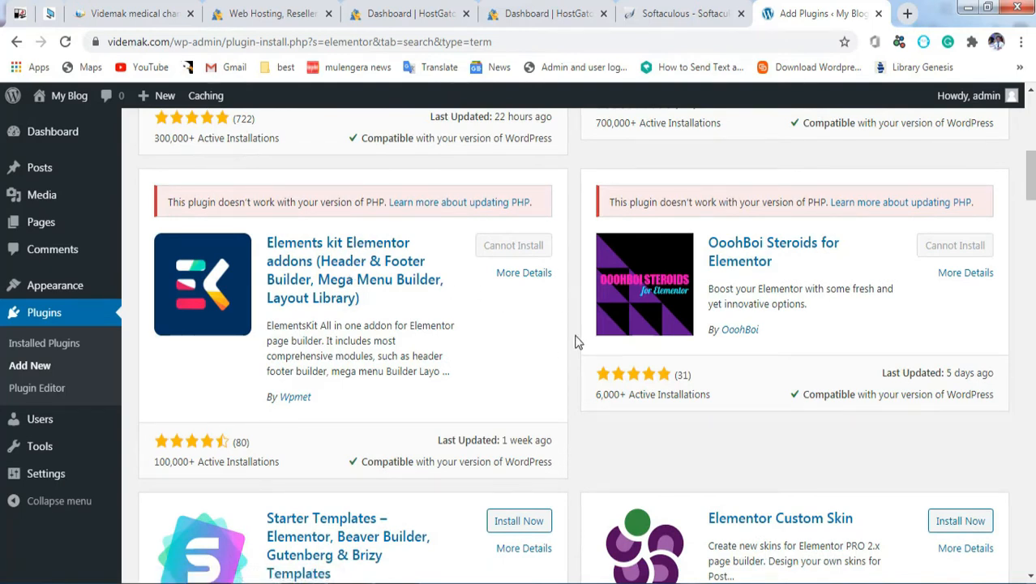
{"action": "left_click", "coordinate": [509, 231]}
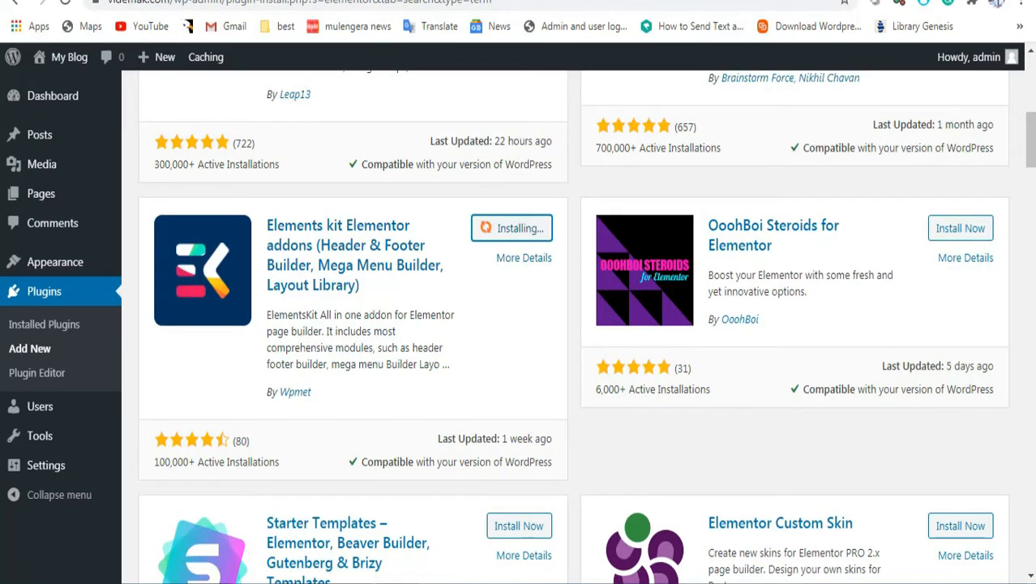
{"action": "left_click_drag", "start_coordinate": [1031, 159], "coordinate": [1033, 40]}
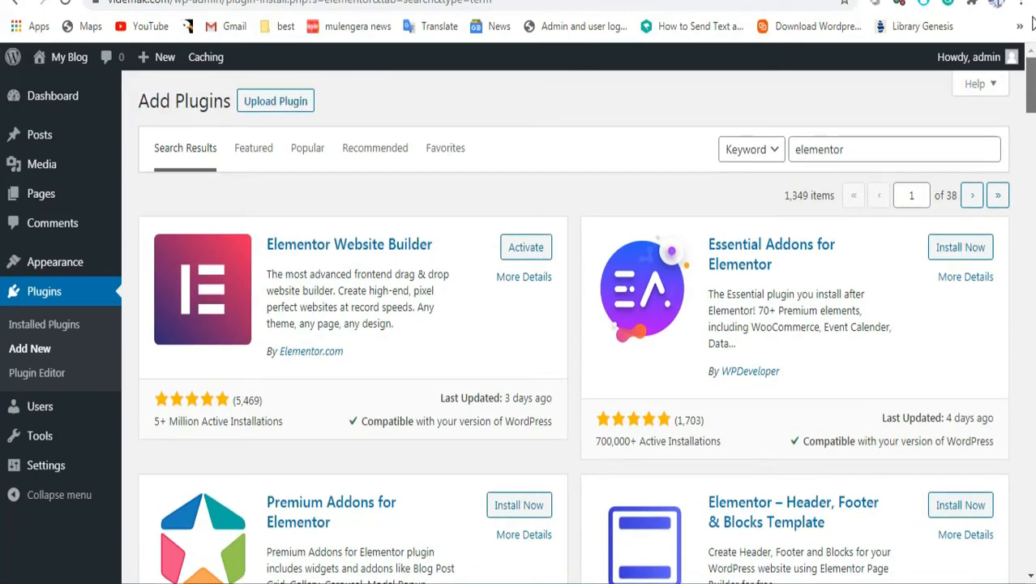
{"action": "mouse_move", "coordinate": [1031, 85]}
{"action": "left_mouse_down"}
{"action": "mouse_move", "coordinate": [1031, 288]}
{"action": "mouse_move", "coordinate": [1031, 89]}
{"action": "left_mouse_up"}
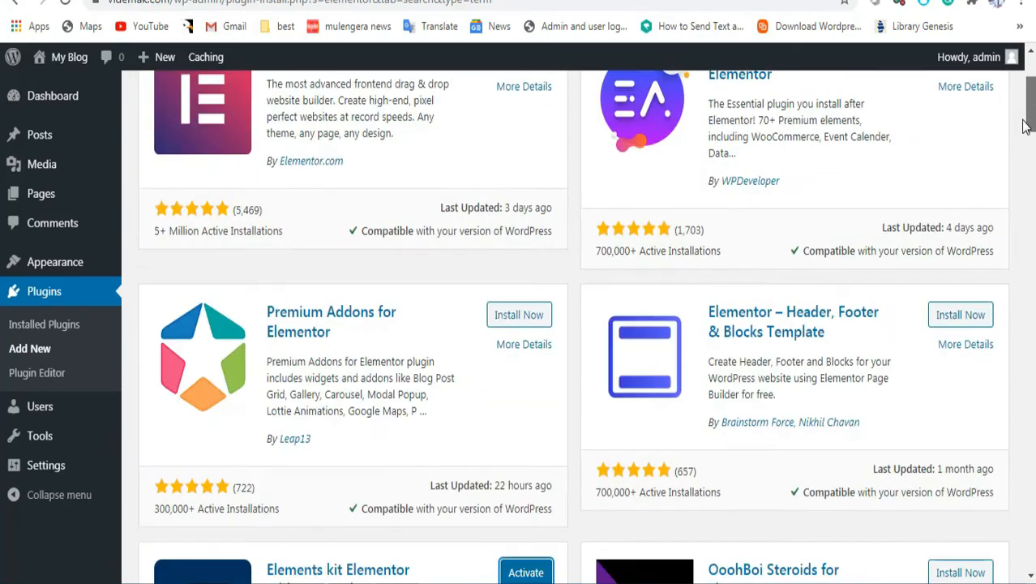
Step: Select all installed plugins and bulk-activate Elementor and ElementsKit Lite
{"action": "left_click", "coordinate": [34, 331]}
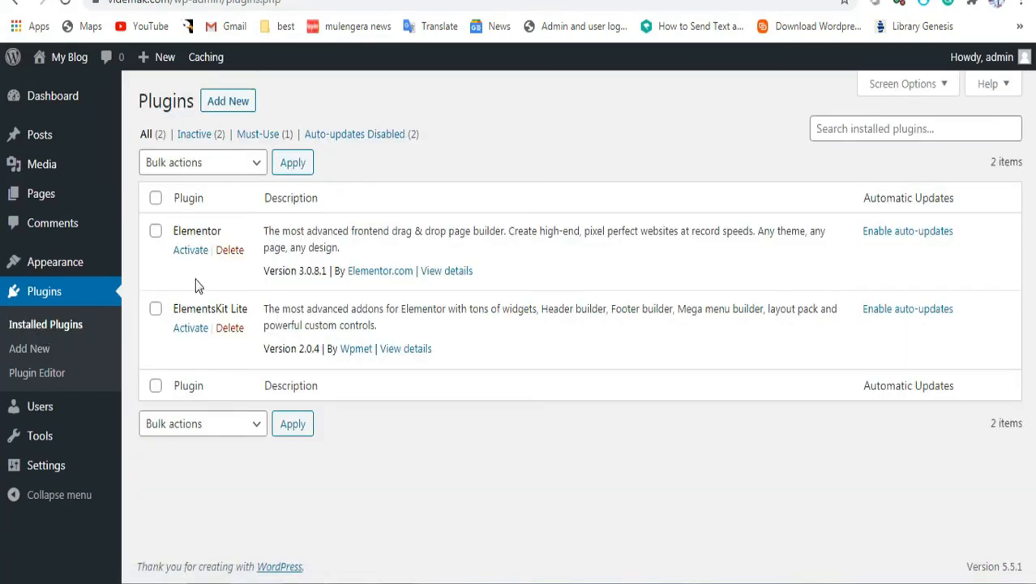
{"action": "left_click", "coordinate": [155, 231]}
{"action": "left_click", "coordinate": [155, 198]}
{"action": "left_click", "coordinate": [231, 167]}
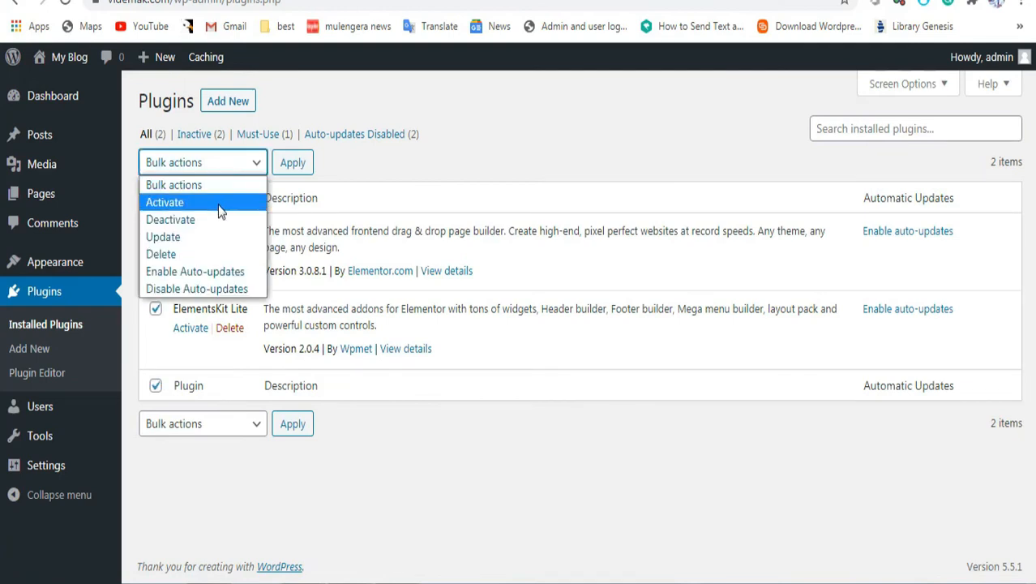
{"action": "left_click", "coordinate": [218, 203]}
{"action": "left_click", "coordinate": [293, 172]}
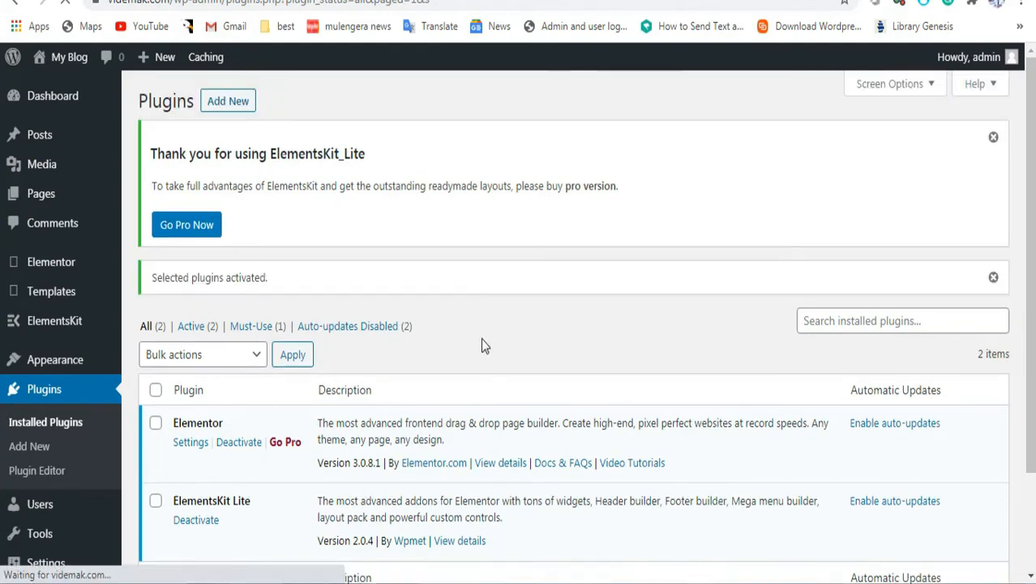
{"action": "scroll", "coordinate": [1028, 244], "scroll_direction": "down", "scroll_amount": 3}
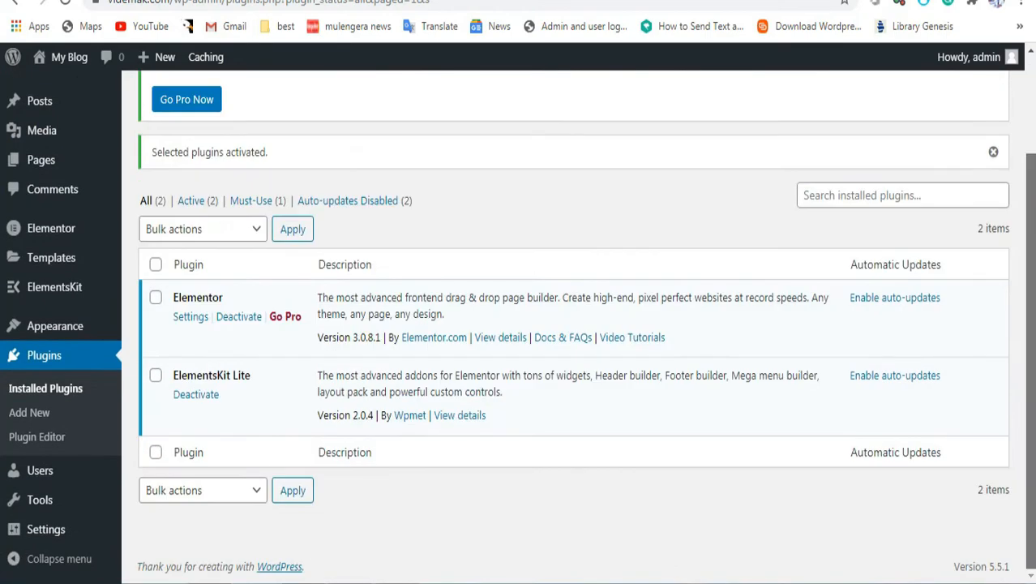
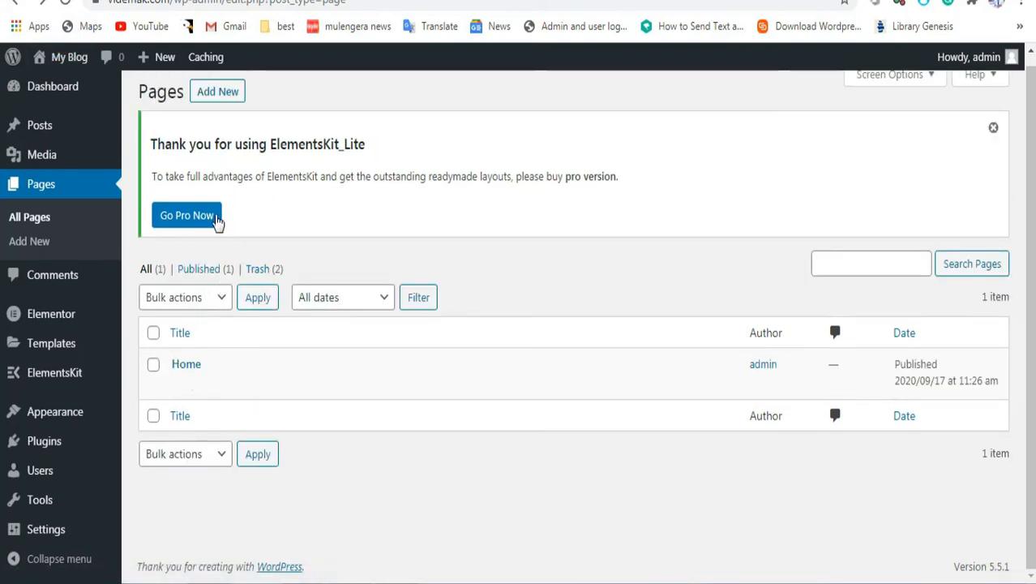
Step: Create and publish a page titled 'About us'
{"action": "left_click", "coordinate": [218, 92]}
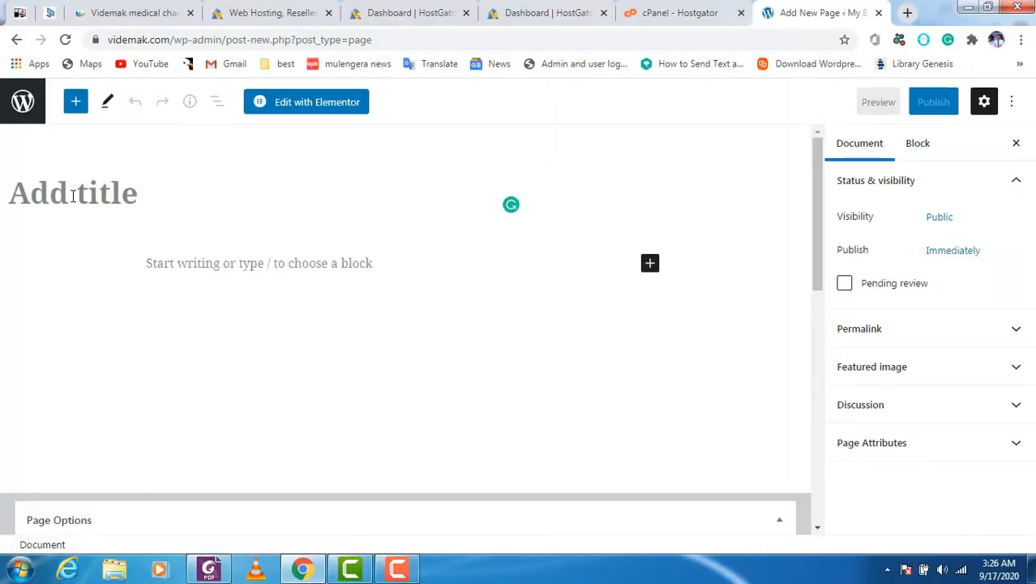
{"action": "type", "text": "Abo"}
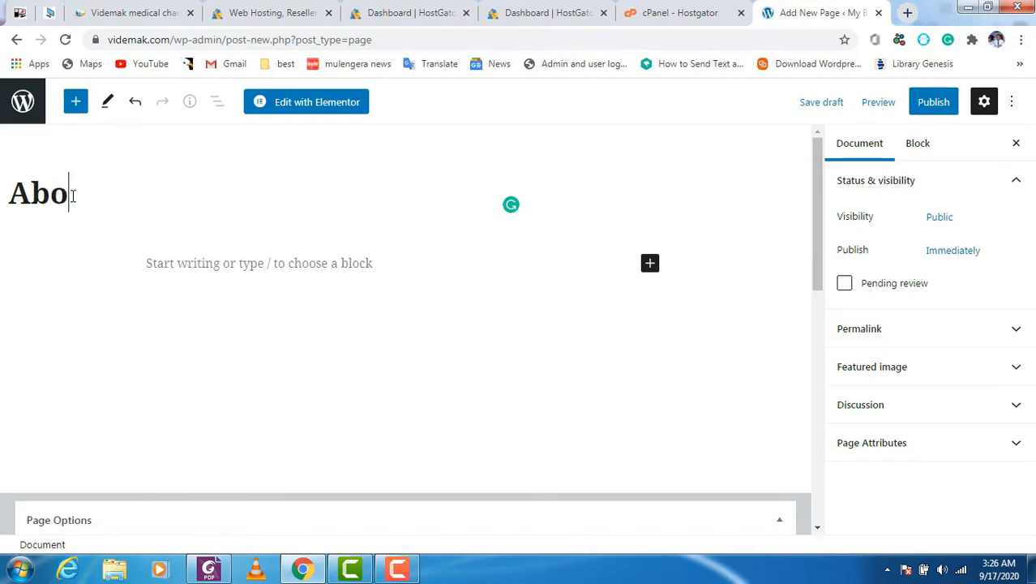
{"action": "type", "text": "ut u"}
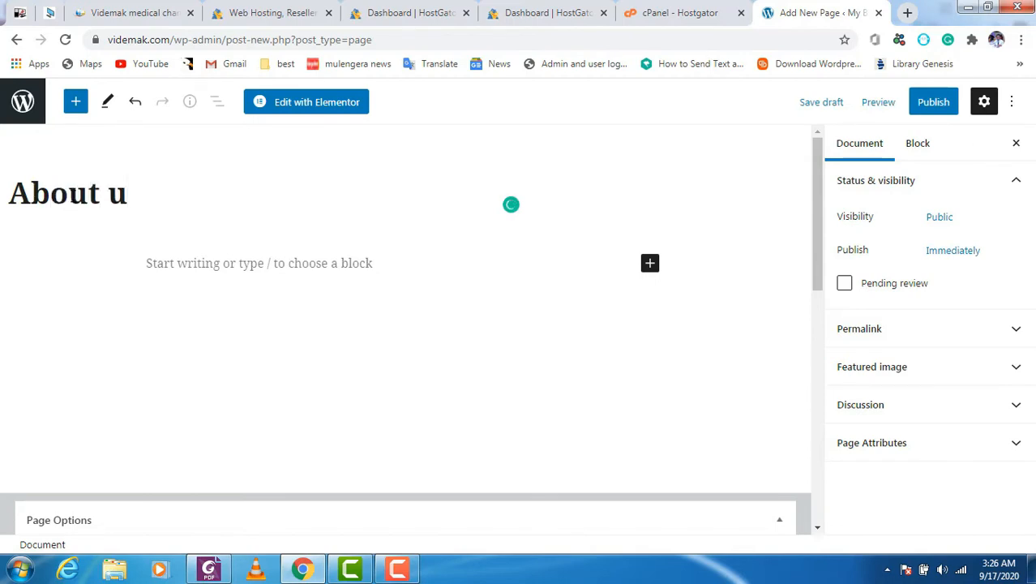
{"action": "type", "text": "s"}
{"action": "left_click", "coordinate": [928, 105]}
{"action": "left_click", "coordinate": [925, 106]}
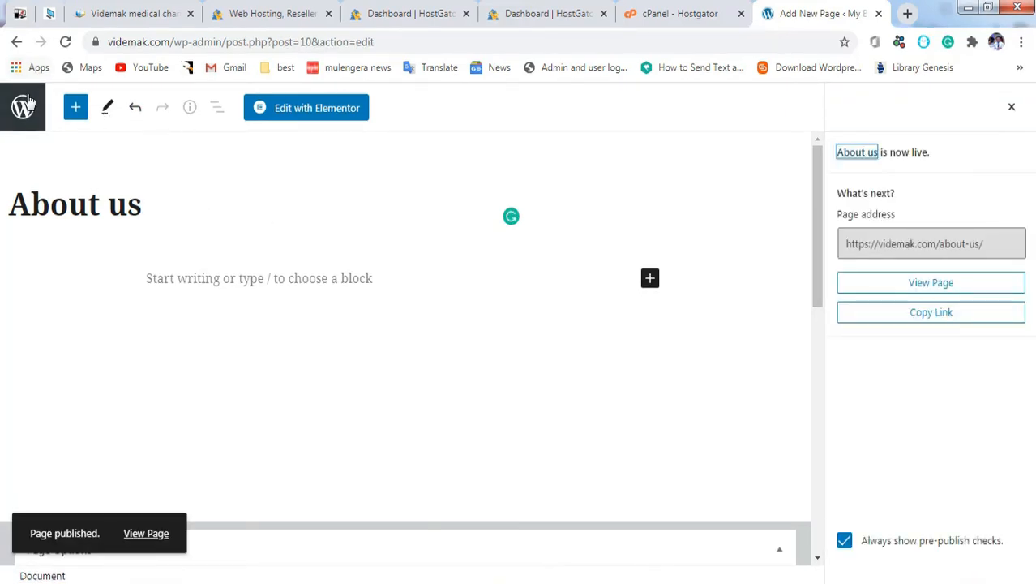
{"action": "left_click", "coordinate": [18, 43]}
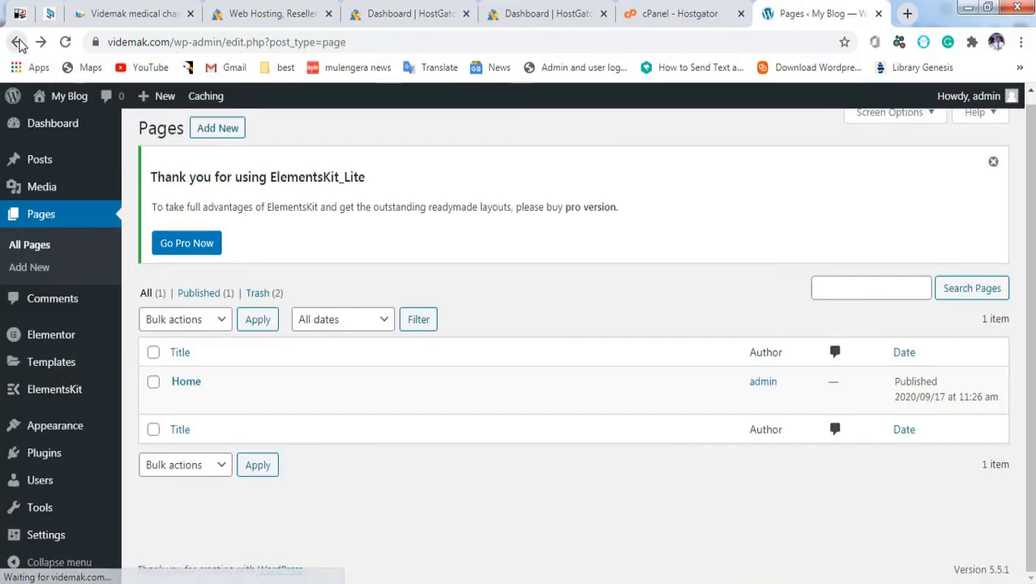
Step: Create and publish a second page titled 'contact us'
{"action": "left_click", "coordinate": [219, 129]}
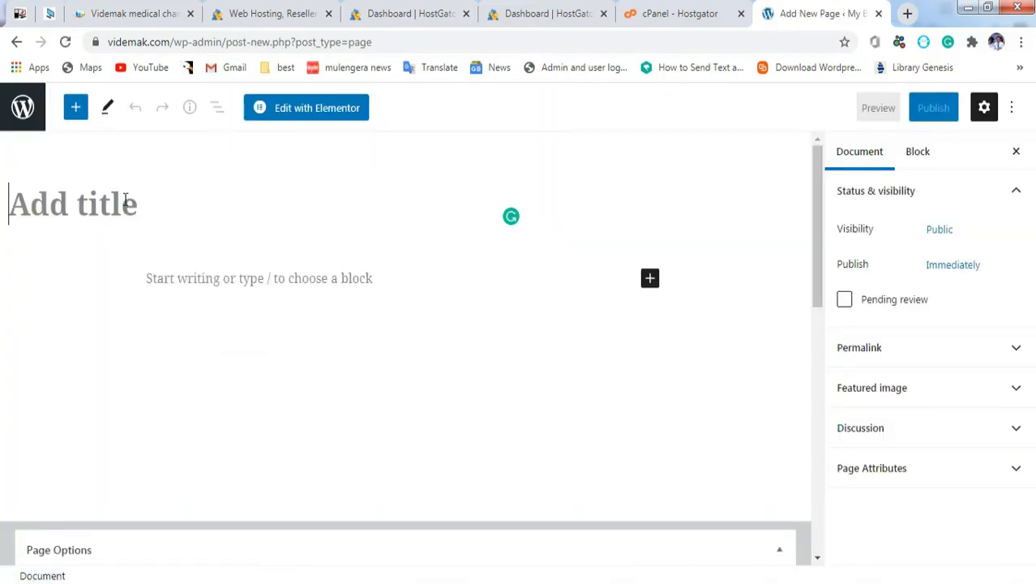
{"action": "type", "text": "cp"}
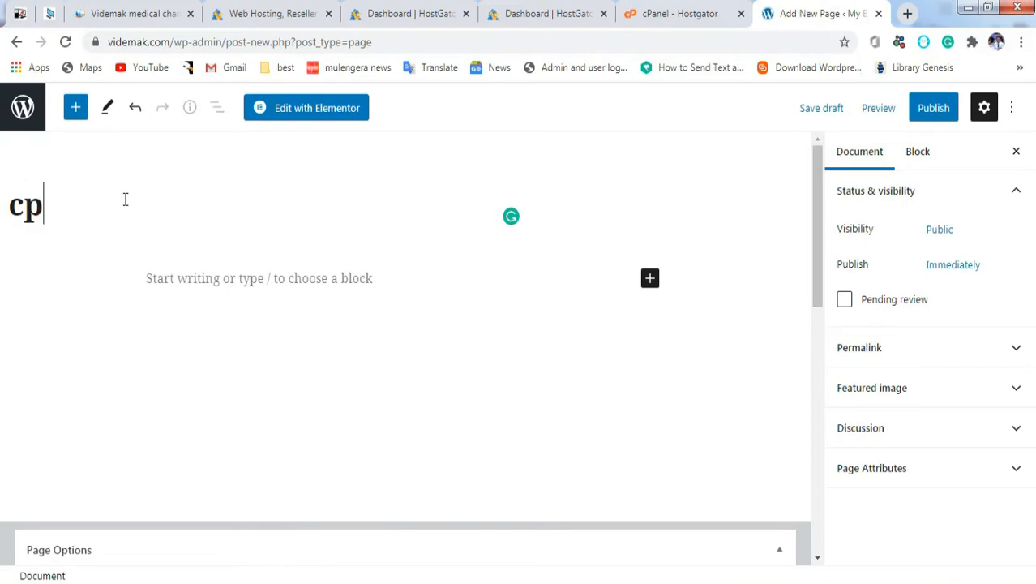
{"action": "key", "text": "BackSpace"}
{"action": "type", "text": "on"}
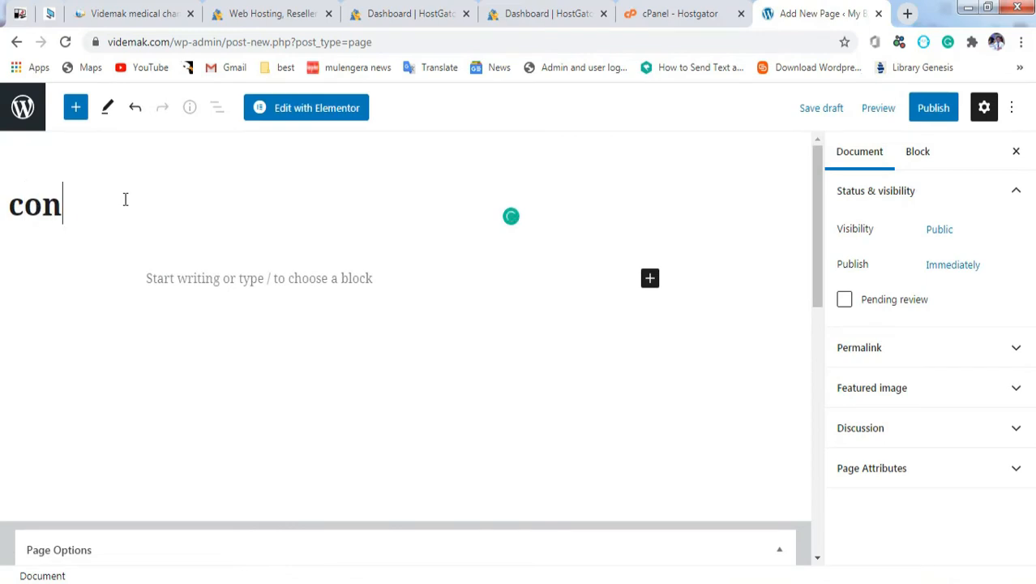
{"action": "type", "text": "tact us"}
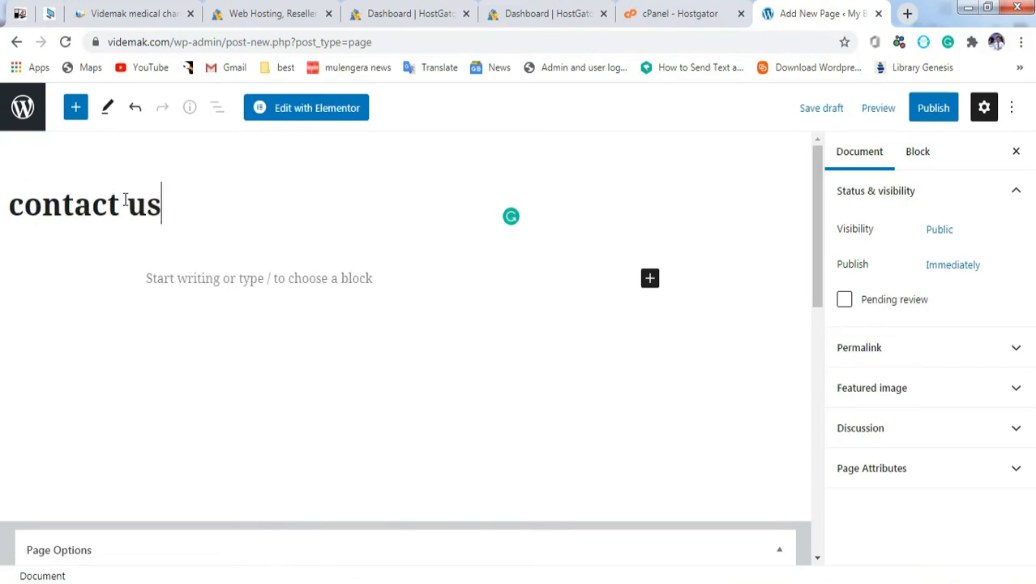
{"action": "left_click", "coordinate": [921, 116]}
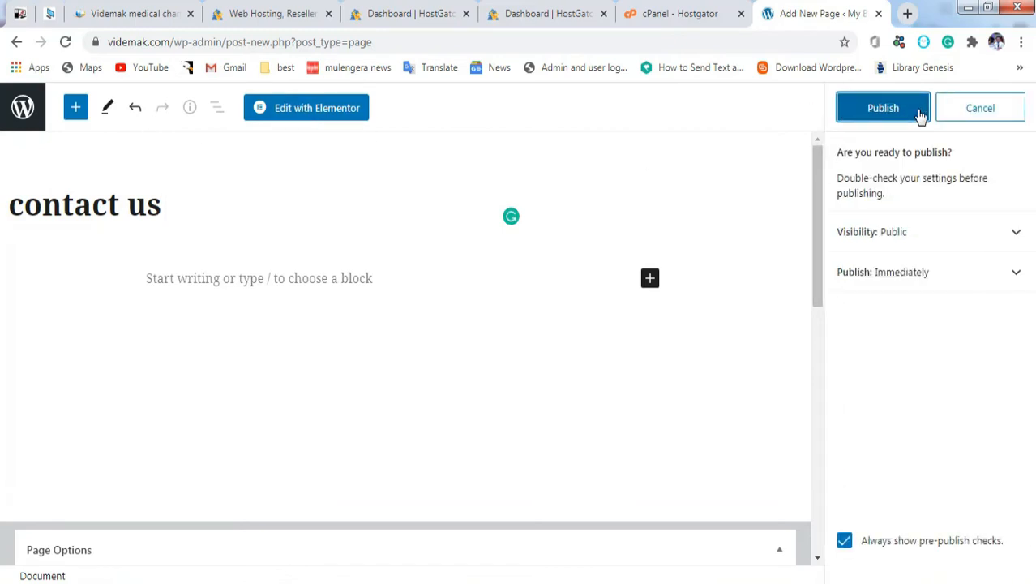
{"action": "left_click", "coordinate": [869, 118]}
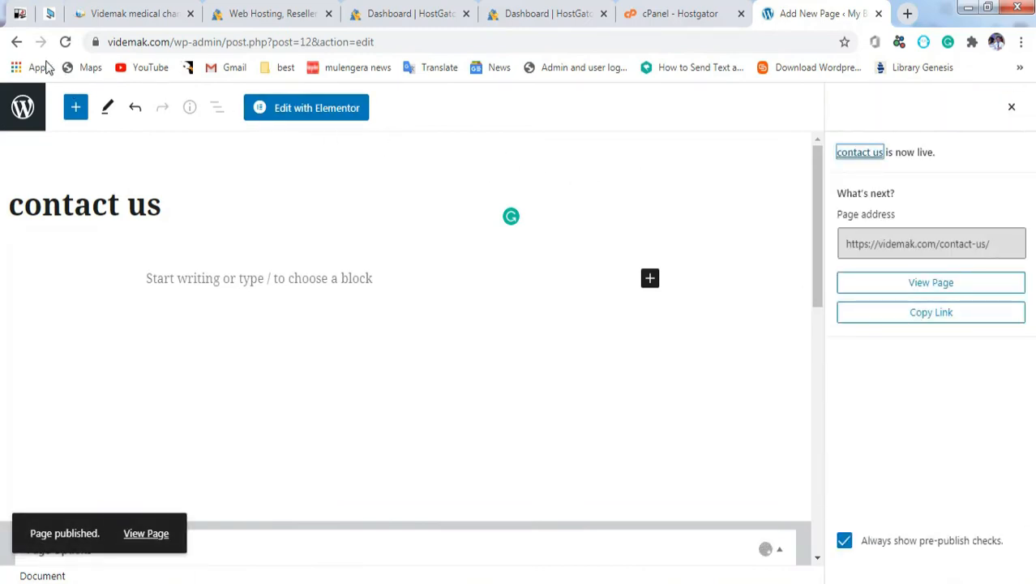
{"action": "left_click", "coordinate": [16, 45]}
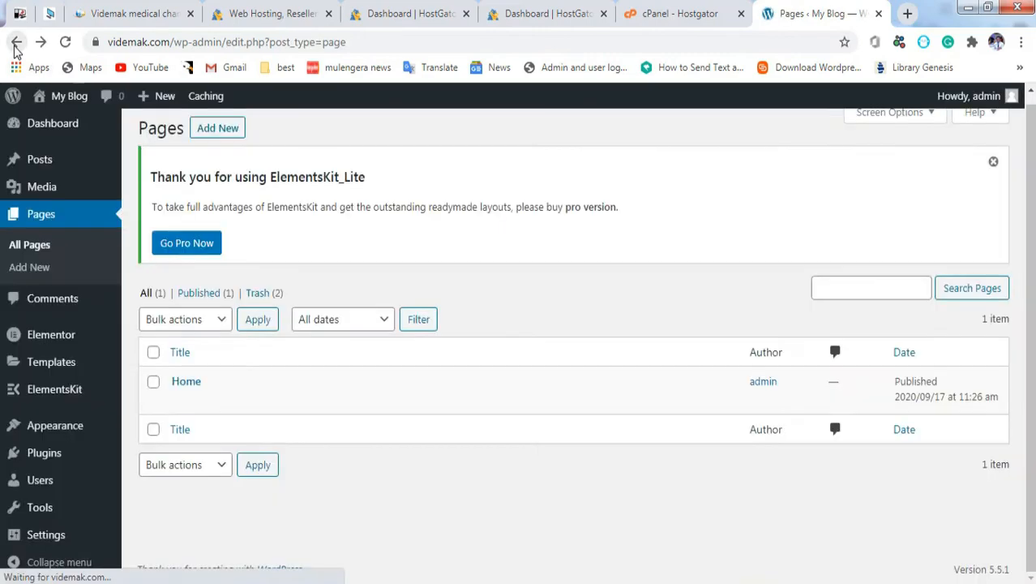
Step: Create and publish a third page titled 'services', then return to the Pages list
{"action": "left_click", "coordinate": [218, 129]}
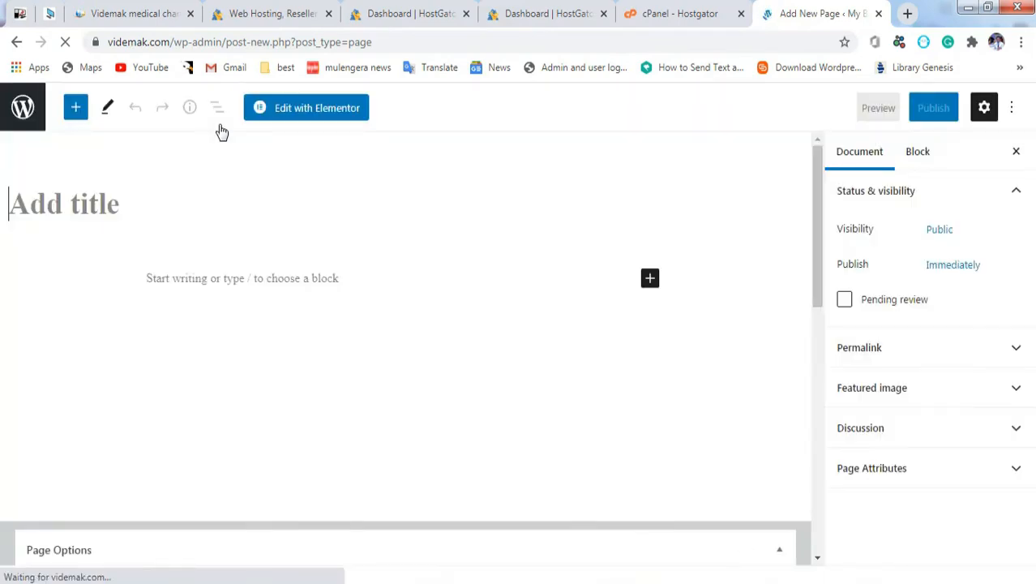
{"action": "type", "text": "ser"}
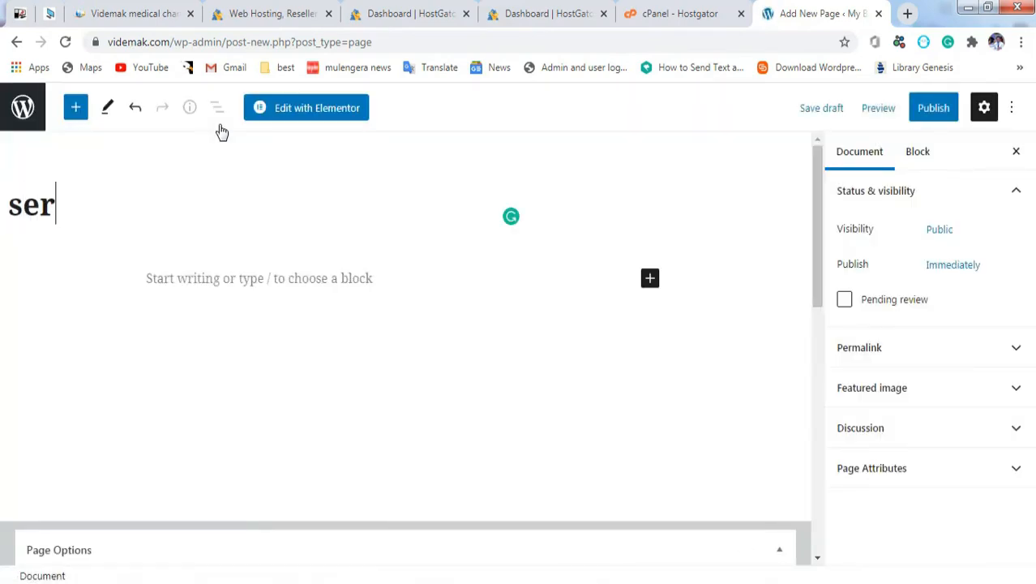
{"action": "type", "text": "vices"}
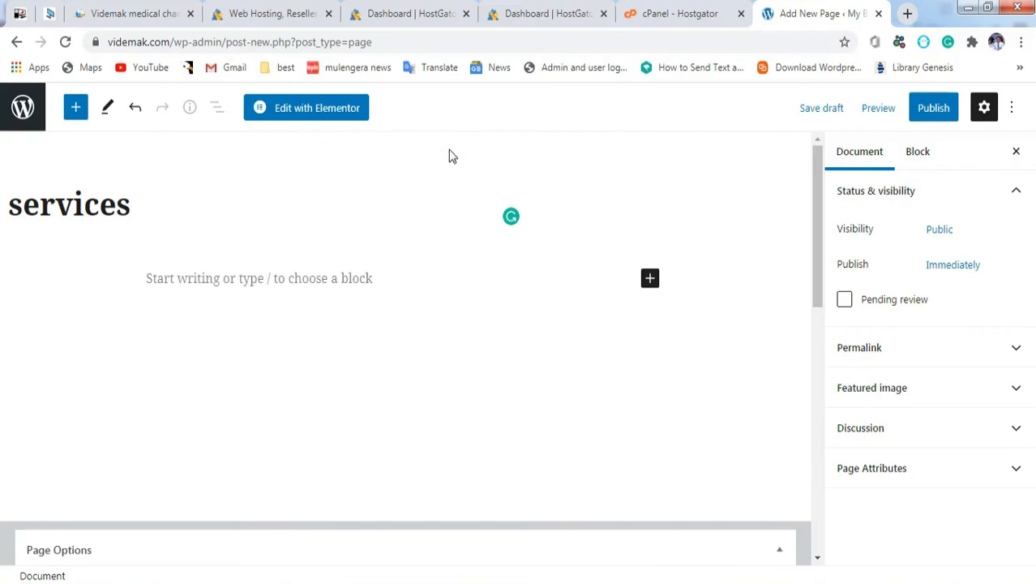
{"action": "left_click", "coordinate": [933, 113]}
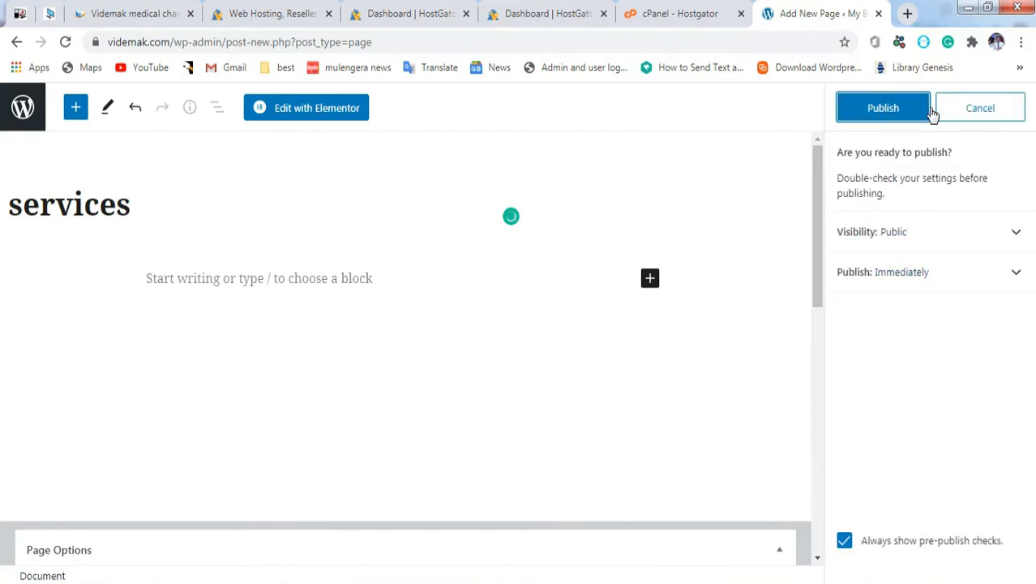
{"action": "left_click", "coordinate": [889, 112]}
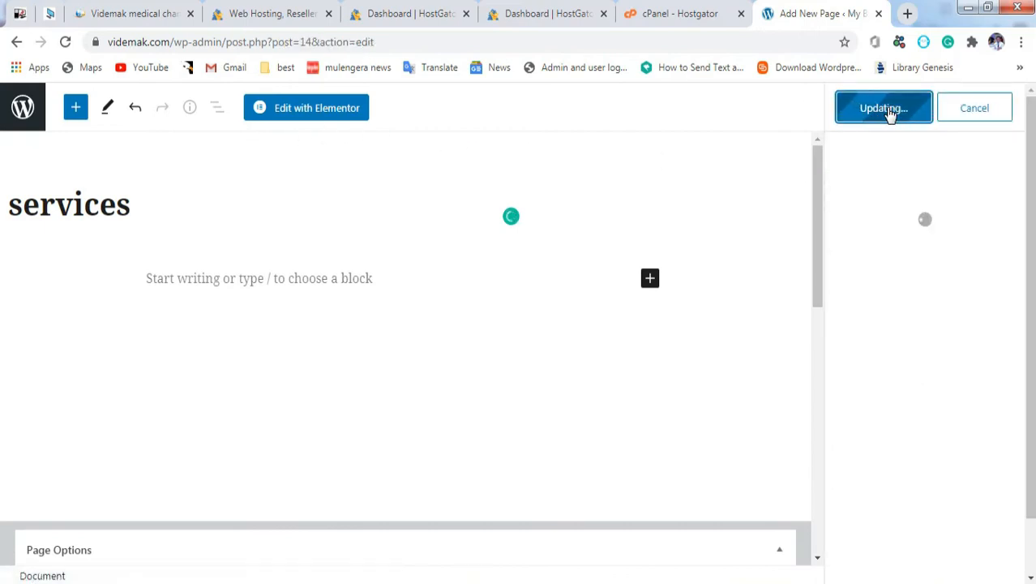
{"action": "left_click", "coordinate": [16, 41]}
Step: Reload the Pages list, then create a menu named 'primary' under Appearance > Menus
{"action": "mouse_move", "coordinate": [154, 106]}
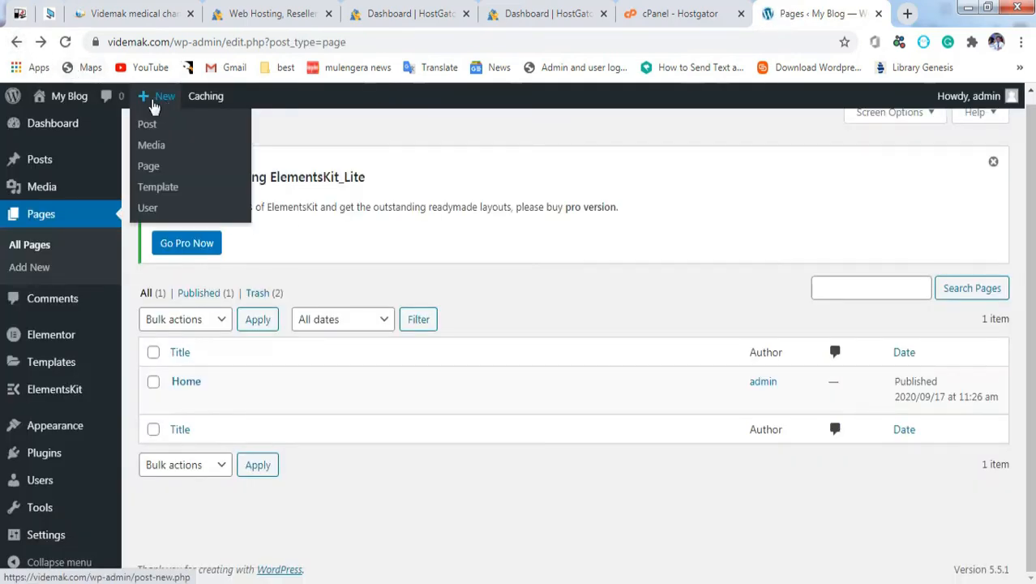
{"action": "left_click", "coordinate": [66, 45]}
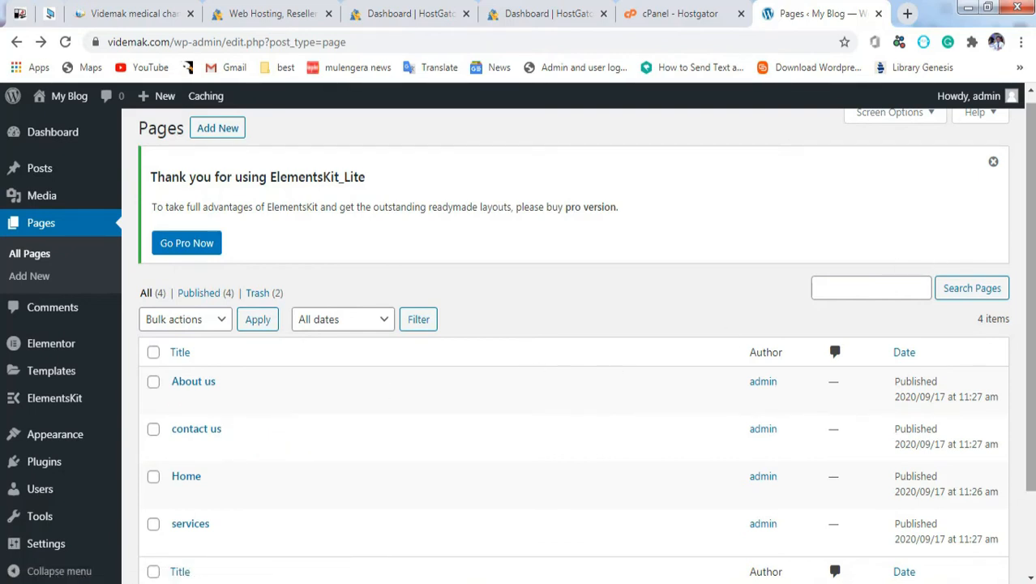
{"action": "scroll", "coordinate": [768, 317], "scroll_direction": "down", "scroll_amount": 2}
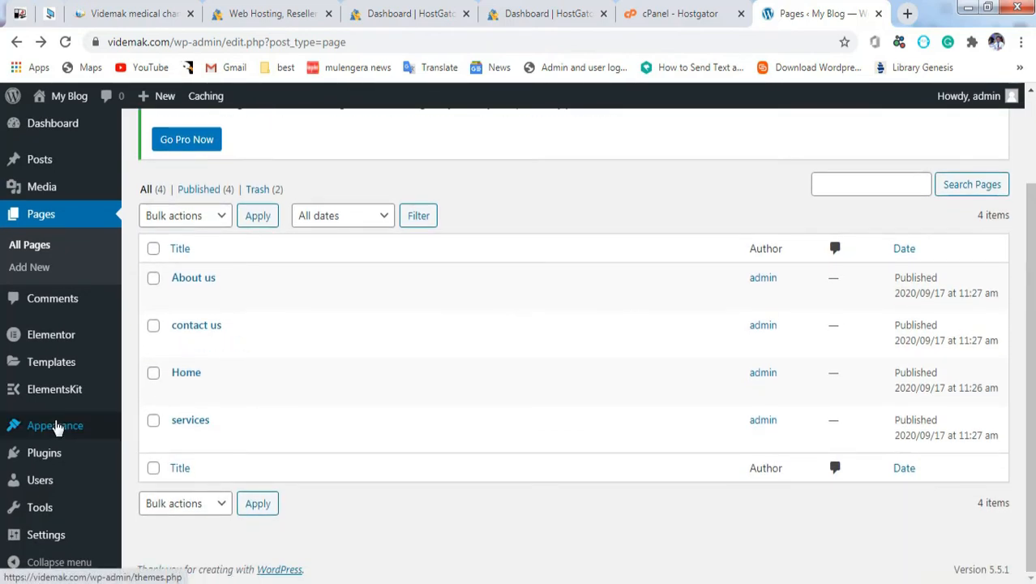
{"action": "mouse_move", "coordinate": [57, 428]}
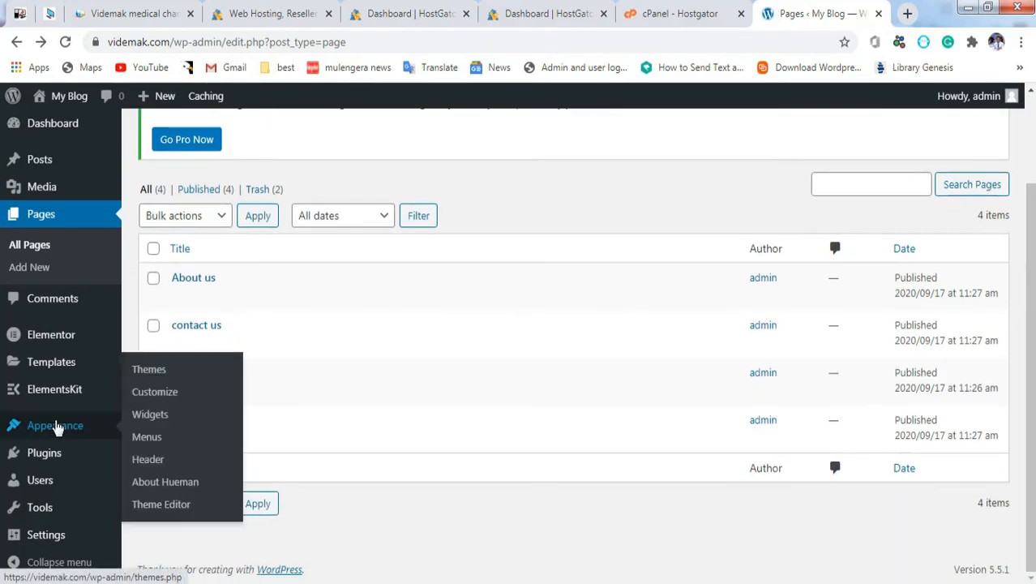
{"action": "left_click", "coordinate": [147, 438]}
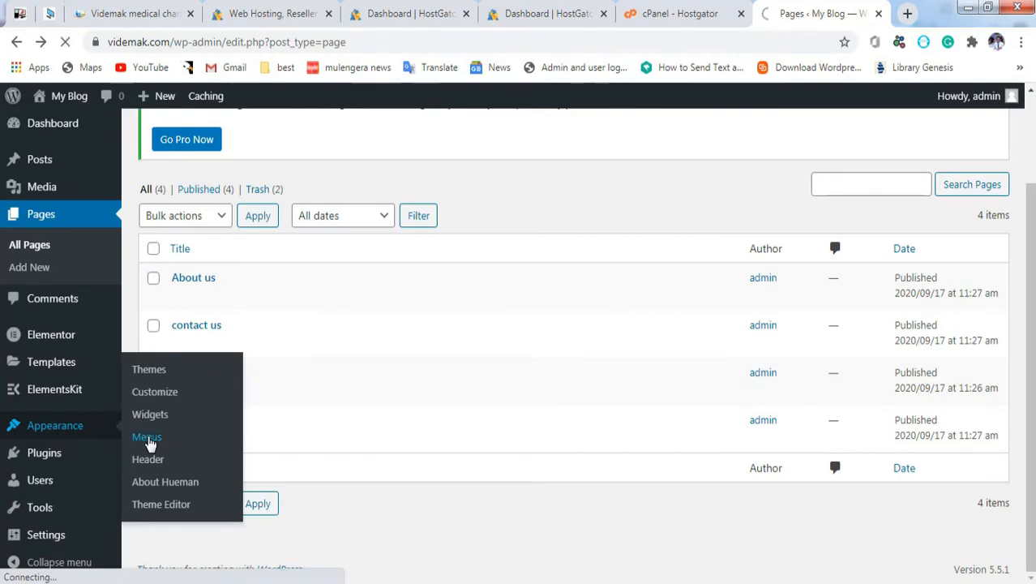
{"action": "scroll", "coordinate": [576, 340], "scroll_direction": "down", "scroll_amount": 3}
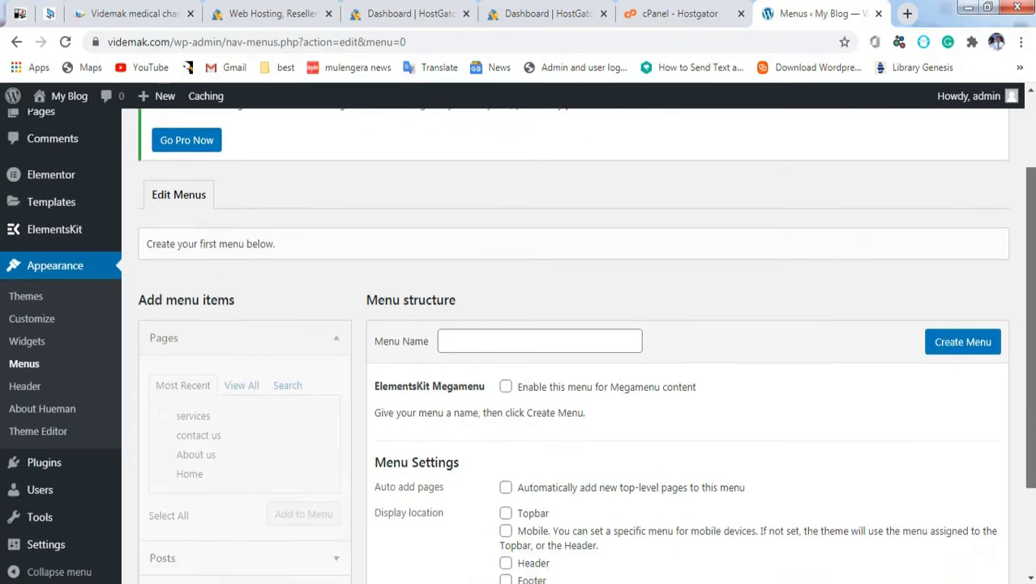
{"action": "scroll", "coordinate": [576, 340], "scroll_direction": "down", "scroll_amount": 1}
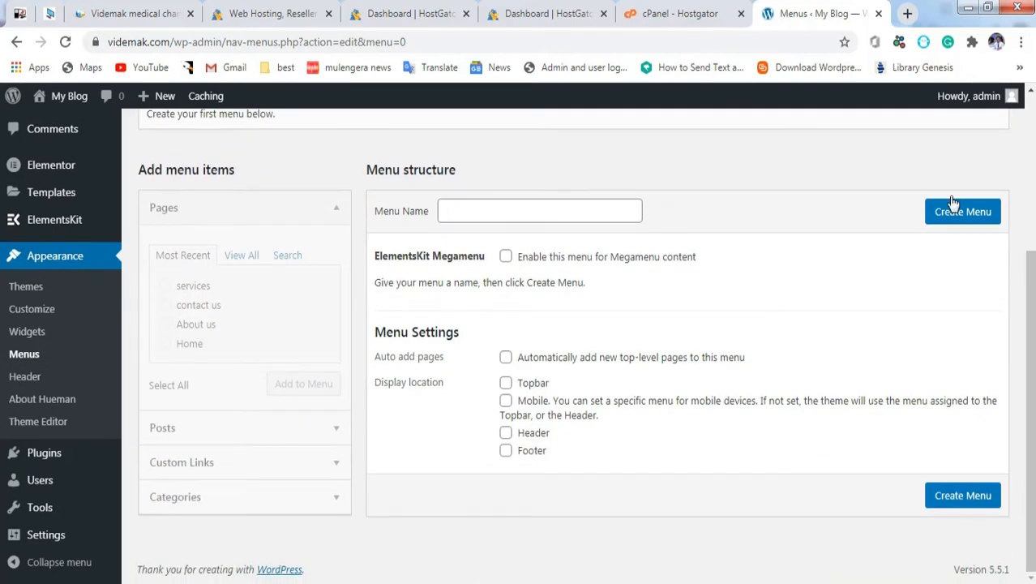
{"action": "left_click", "coordinate": [526, 213]}
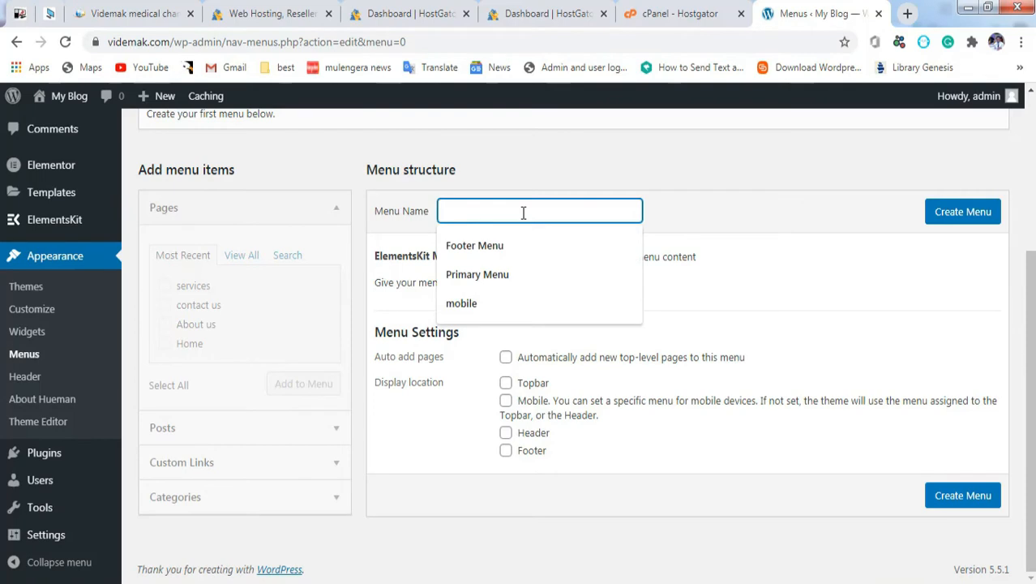
{"action": "type", "text": "p"}
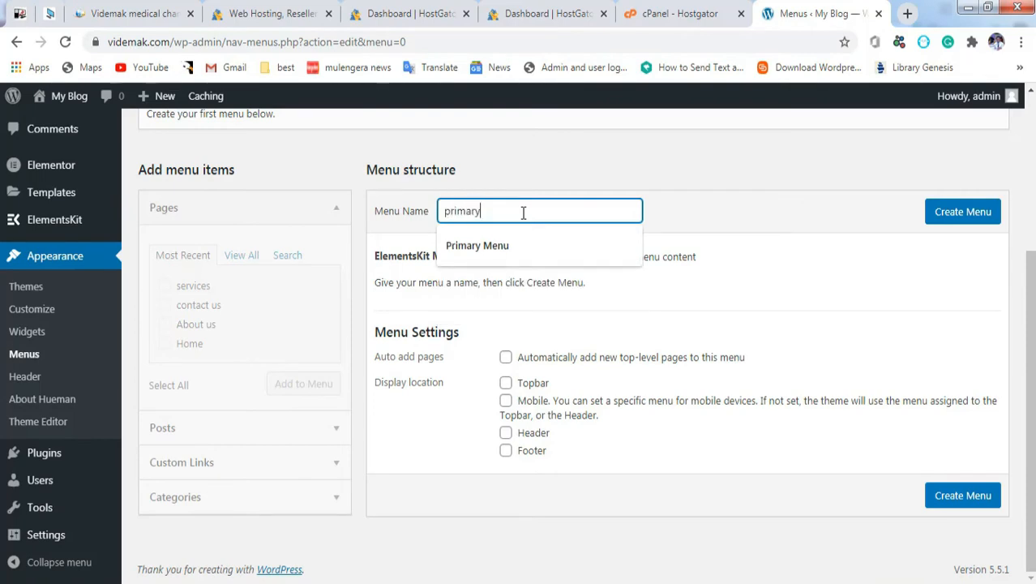
{"action": "type", "text": "rimary"}
{"action": "left_click", "coordinate": [957, 216]}
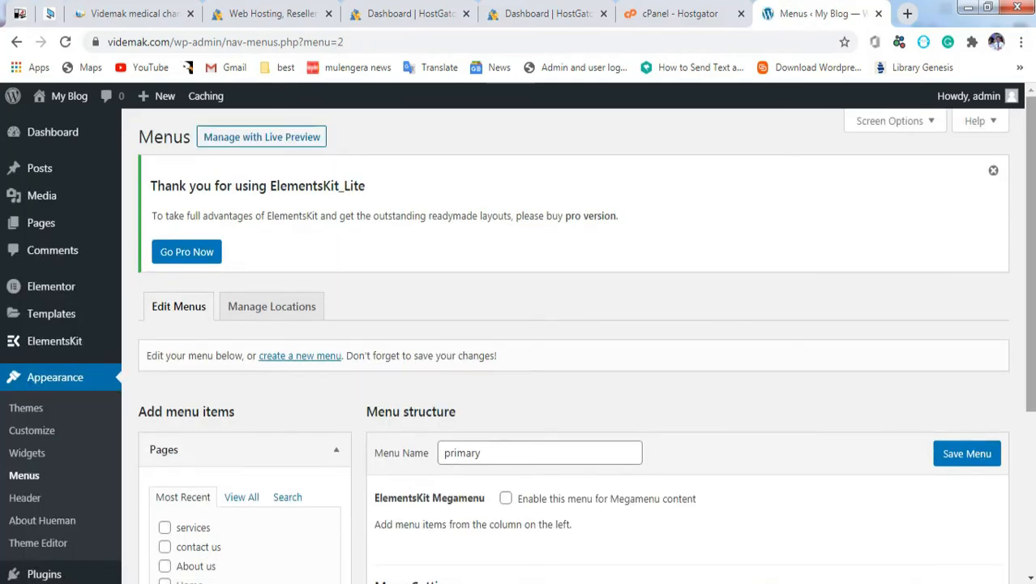
Step: Add the About us, contact us and services pages to the primary menu
{"action": "scroll", "coordinate": [567, 349], "scroll_direction": "down", "scroll_amount": 3}
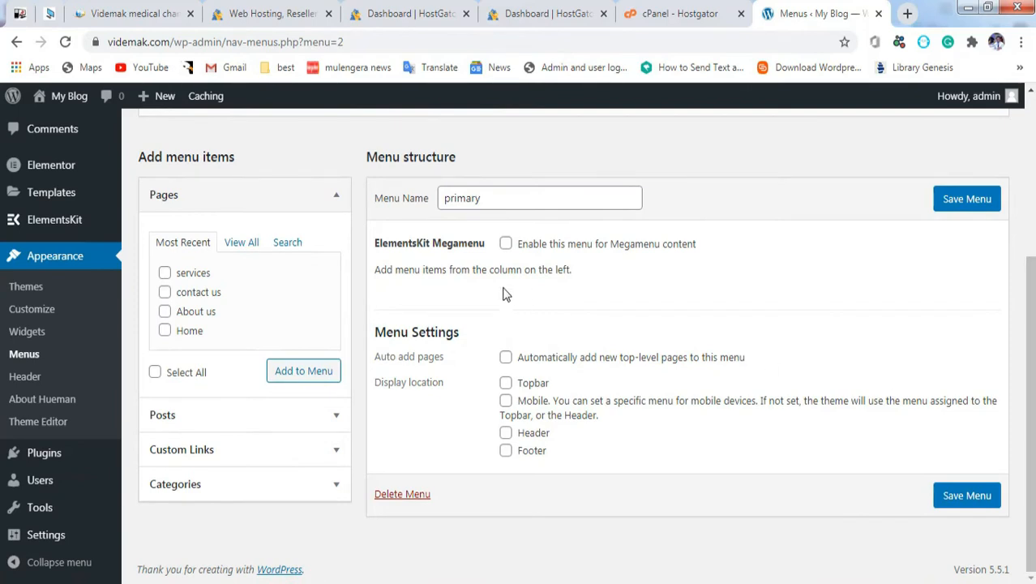
{"action": "left_click", "coordinate": [166, 311]}
{"action": "left_click", "coordinate": [166, 294]}
{"action": "left_click", "coordinate": [165, 273]}
{"action": "left_click", "coordinate": [296, 373]}
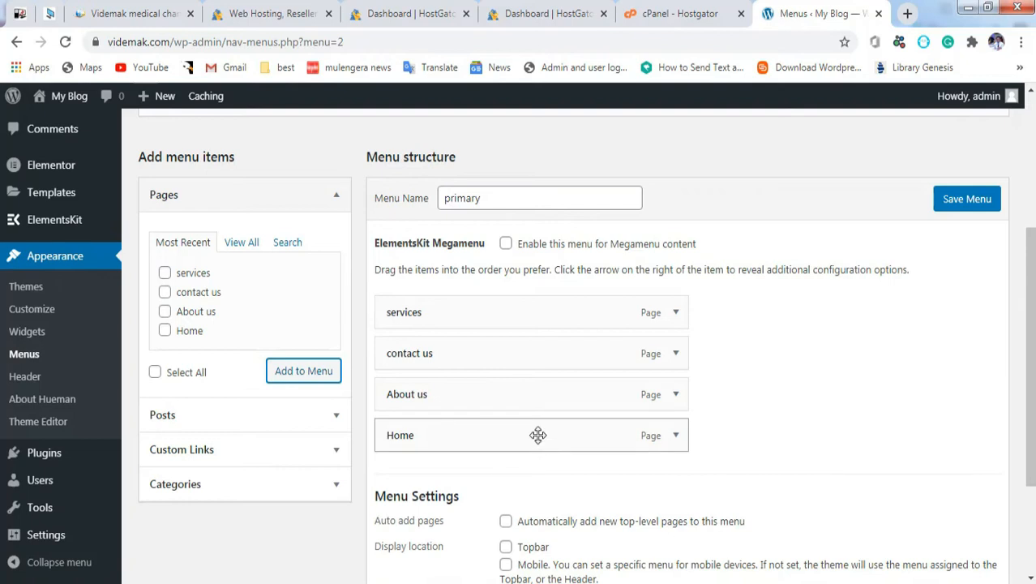
Step: Move About us above contact us, assign the menu to Header, and save it
{"action": "left_click_drag", "start_coordinate": [537, 435], "coordinate": [537, 301]}
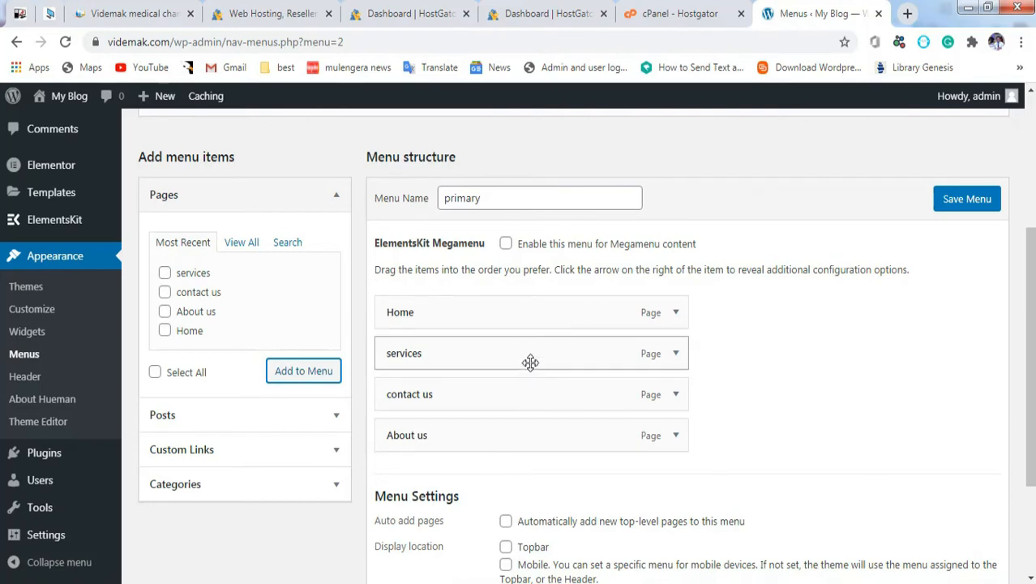
{"action": "left_click_drag", "start_coordinate": [522, 428], "coordinate": [523, 388]}
{"action": "left_click_drag", "start_coordinate": [1029, 357], "coordinate": [1029, 441]}
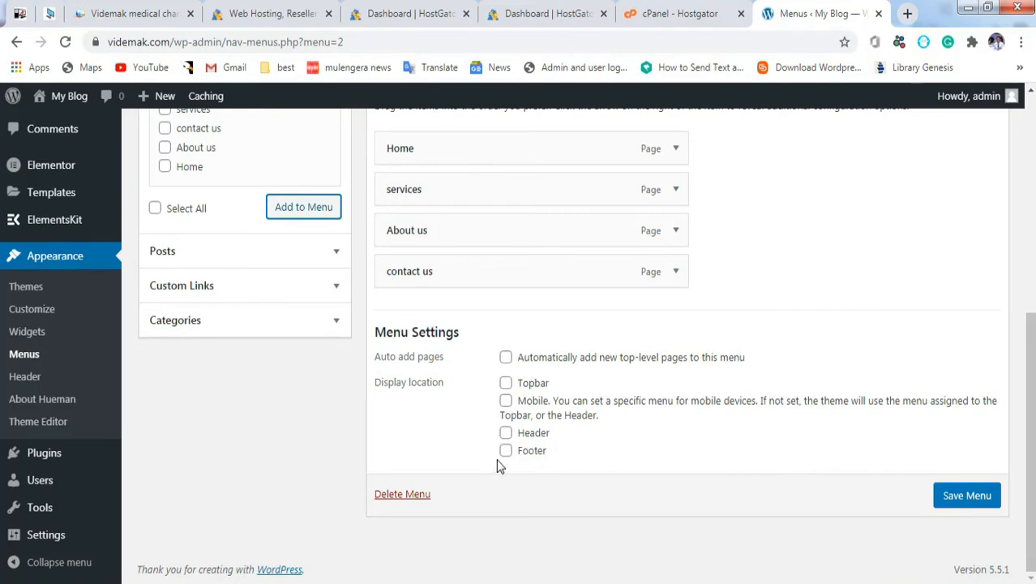
{"action": "left_click", "coordinate": [505, 432]}
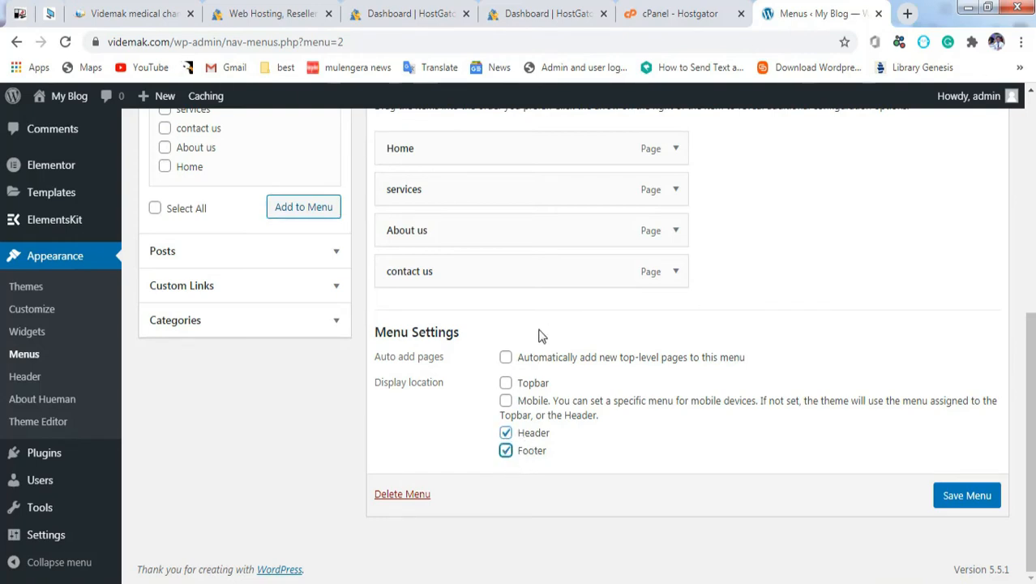
{"action": "left_click", "coordinate": [955, 499]}
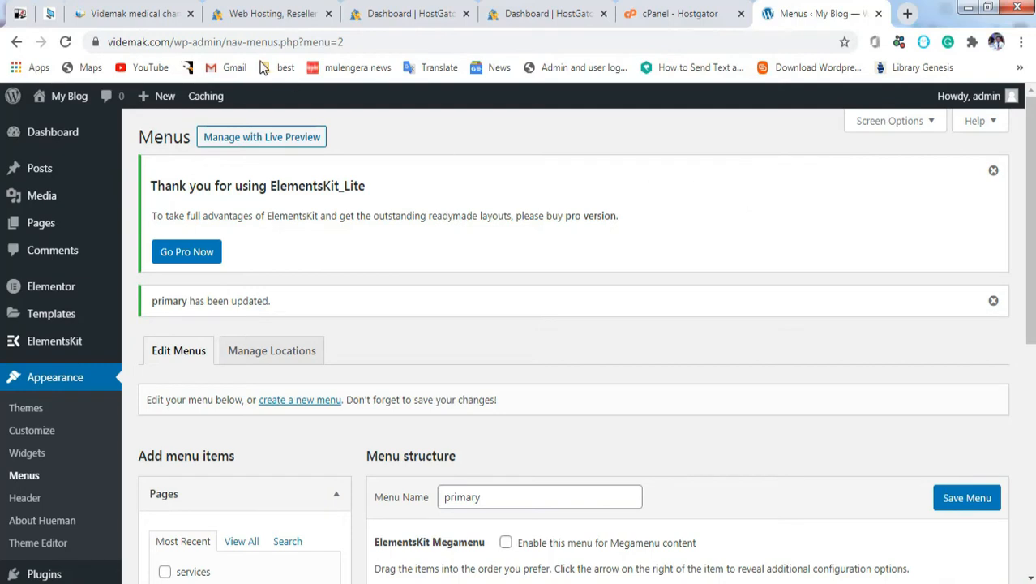
{"action": "left_click_drag", "start_coordinate": [171, 38], "coordinate": [353, 37]}
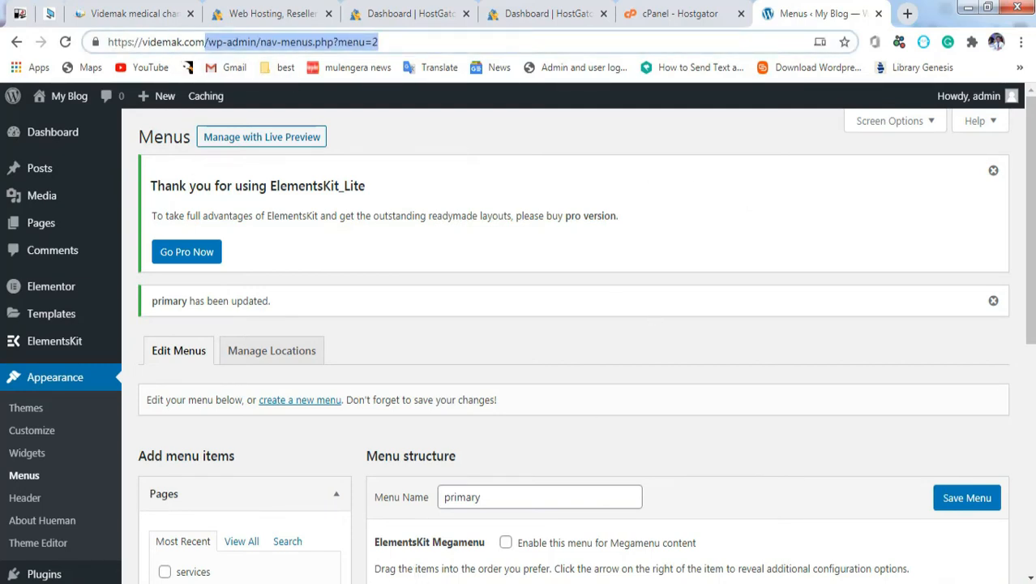
{"action": "key", "text": "alt+Tab"}
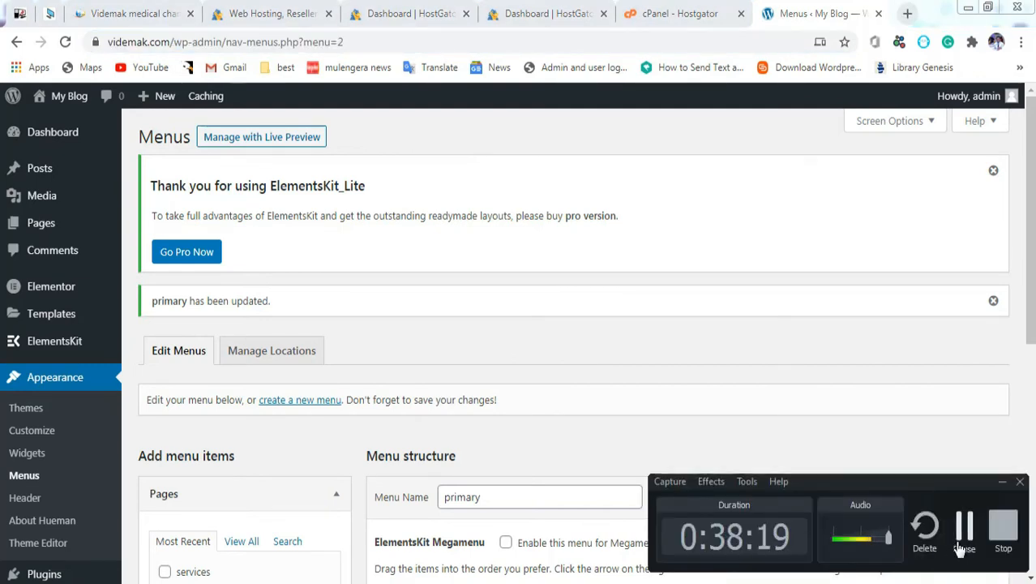
{"action": "left_click", "coordinate": [962, 548]}
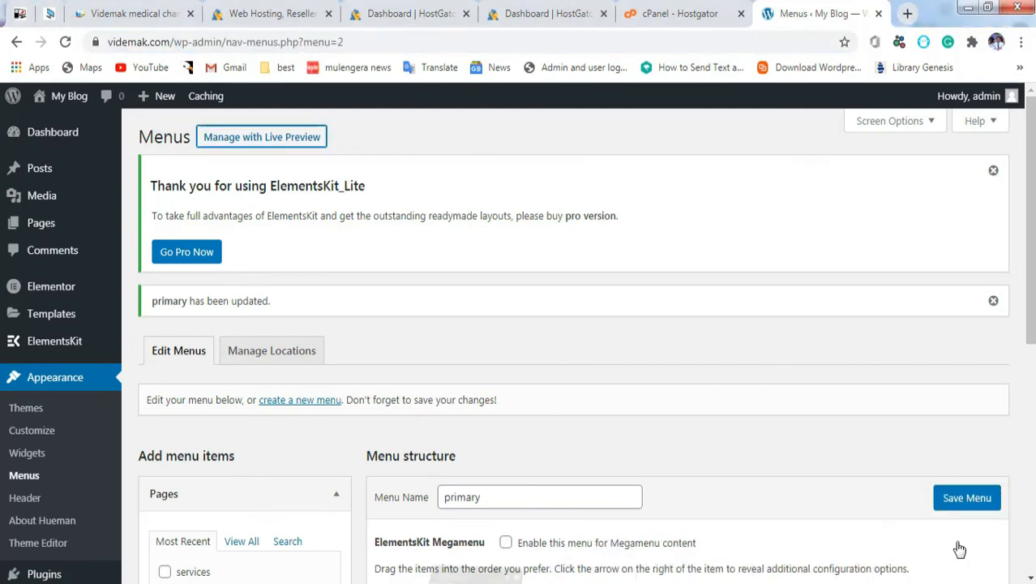
Step: Open the Customizer's Site Identity panel and select the current site title 'My Blog'
{"action": "left_click", "coordinate": [33, 433]}
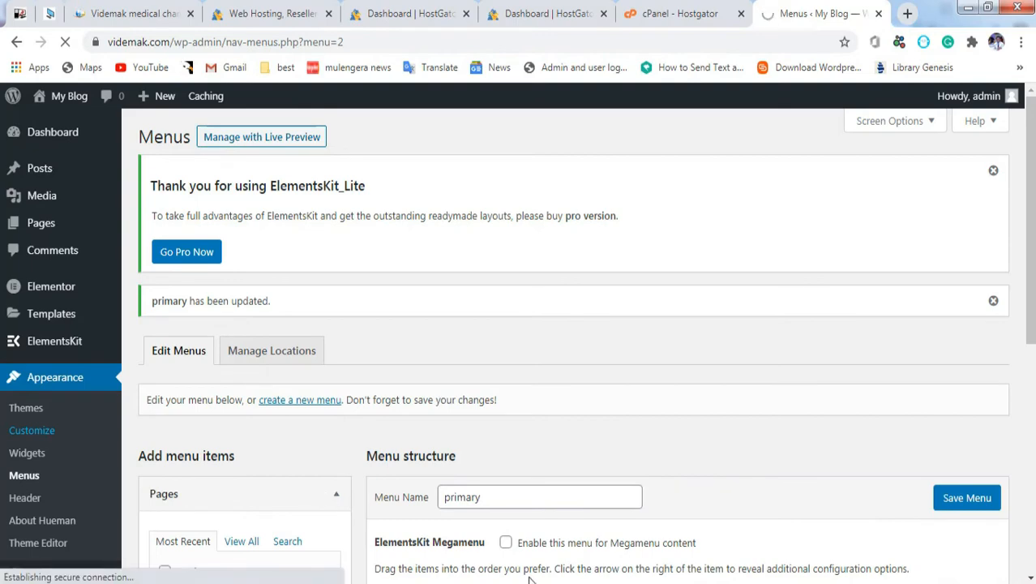
{"action": "left_click", "coordinate": [395, 583]}
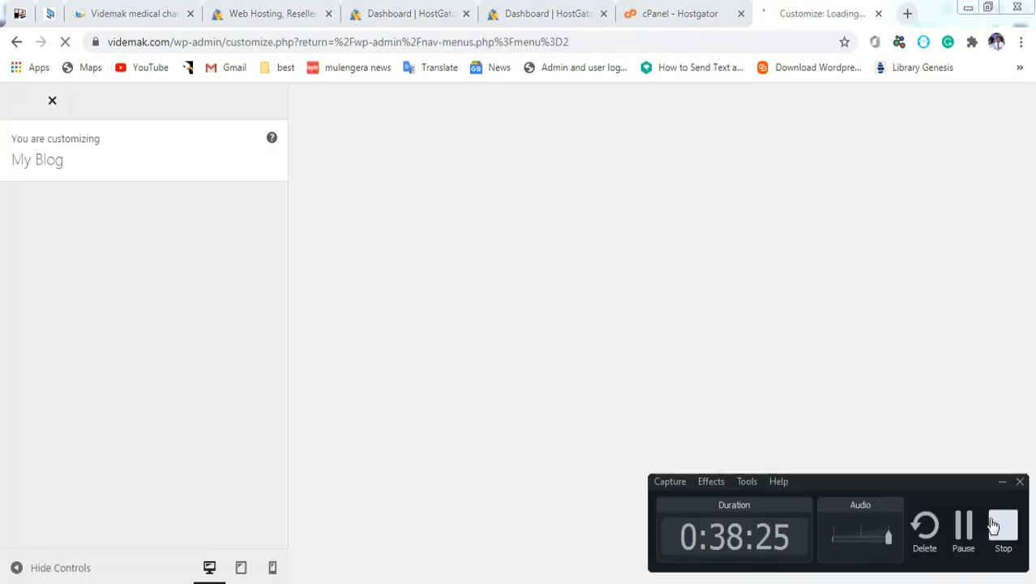
{"action": "left_click", "coordinate": [969, 529]}
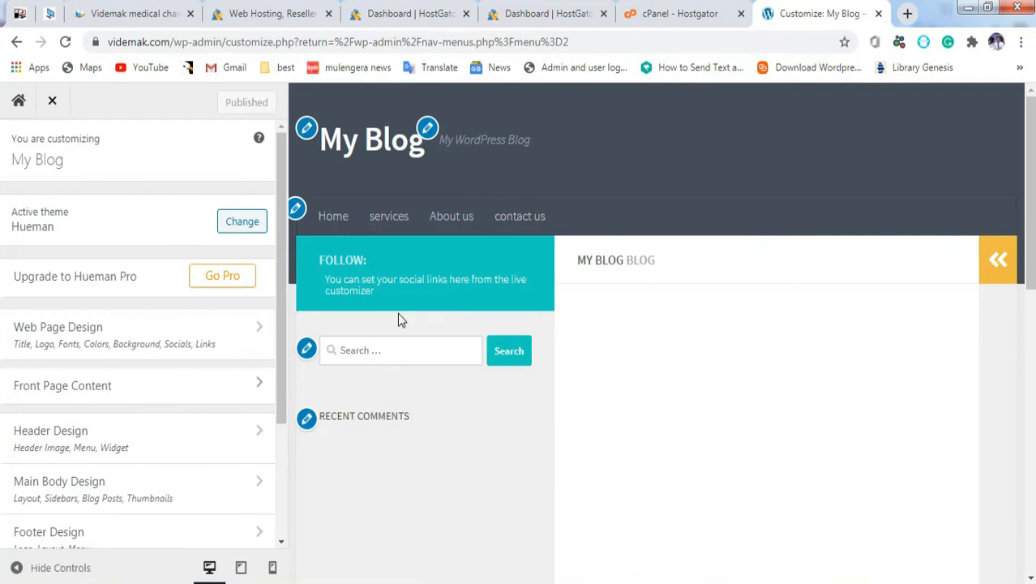
{"action": "left_click", "coordinate": [306, 128]}
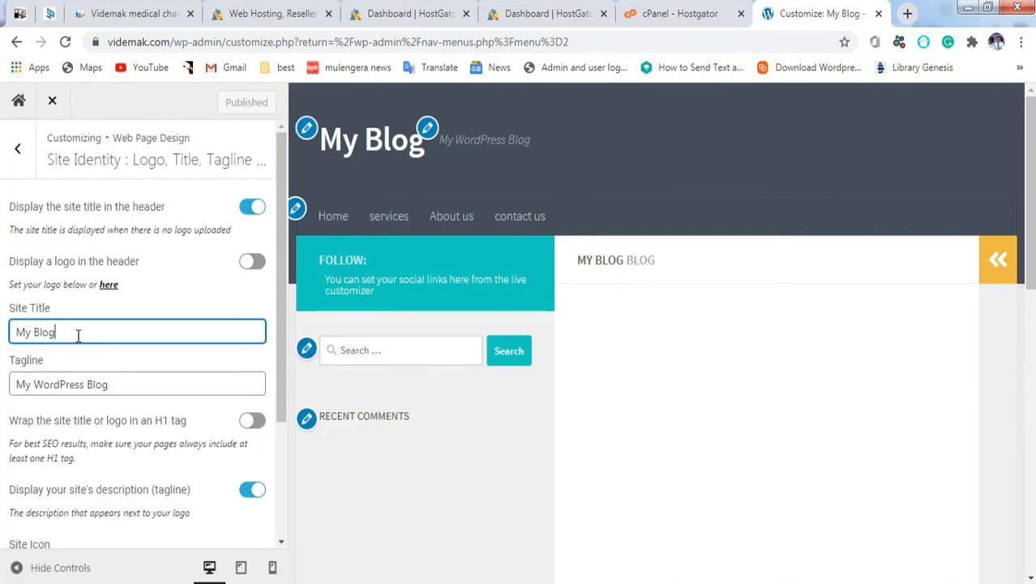
{"action": "left_click_drag", "start_coordinate": [90, 336], "coordinate": [2, 346]}
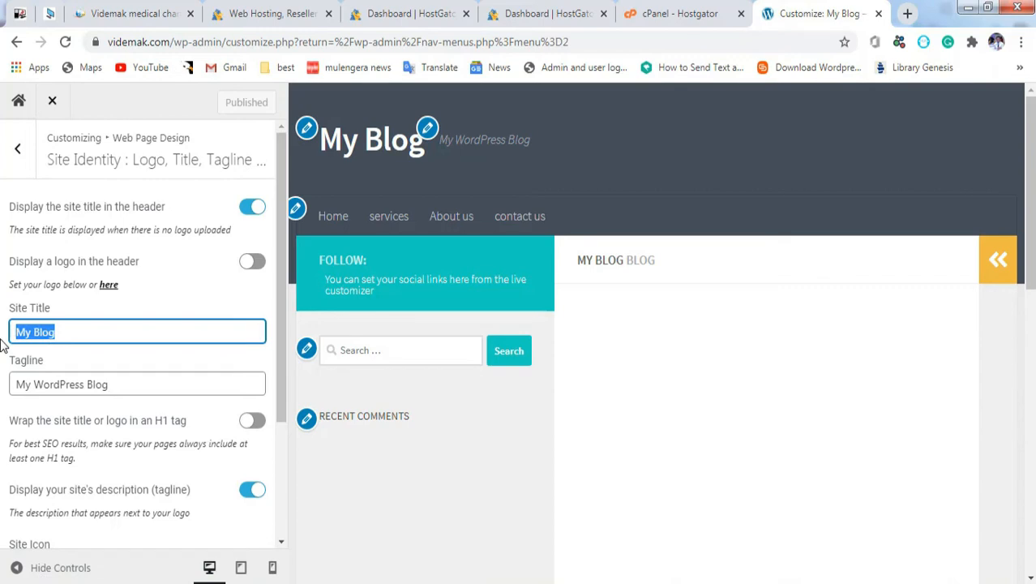
Step: Change the site title to 'Videmak hospital' and the tagline to 'best health'
{"action": "type", "text": "m"}
{"action": "key", "text": "BackSpace"}
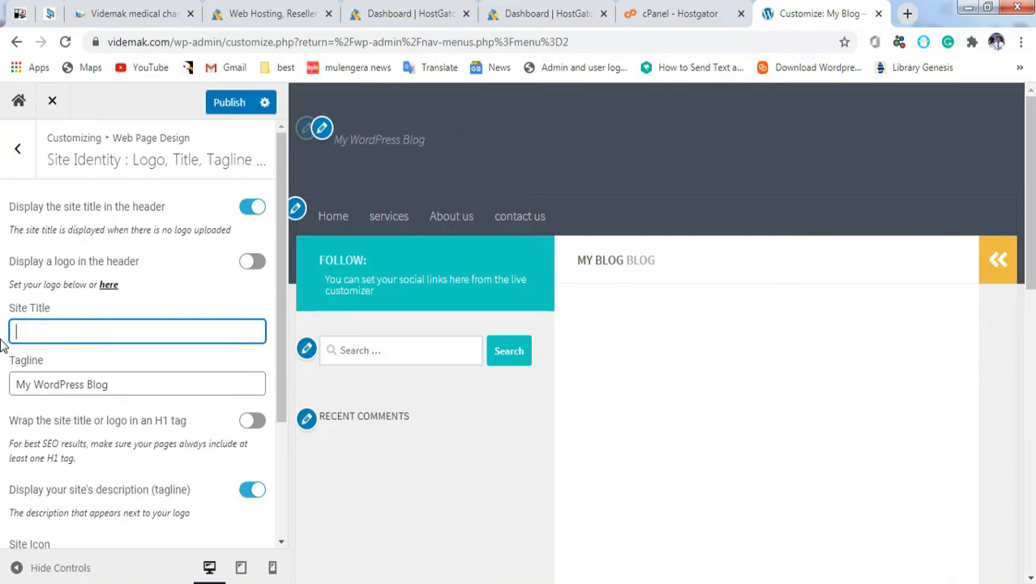
{"action": "type", "text": "Videmak"}
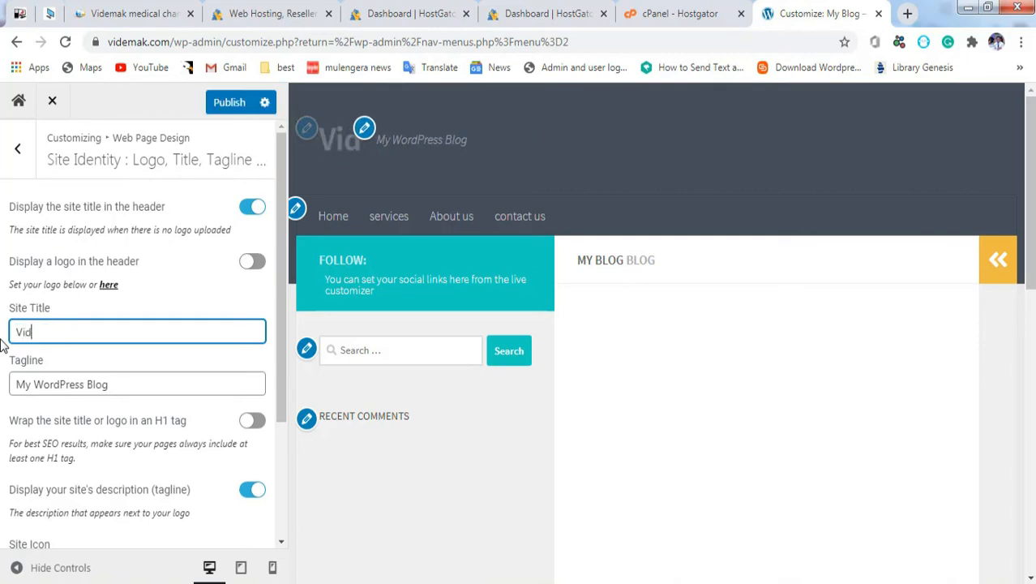
{"action": "left_click", "coordinate": [84, 384]}
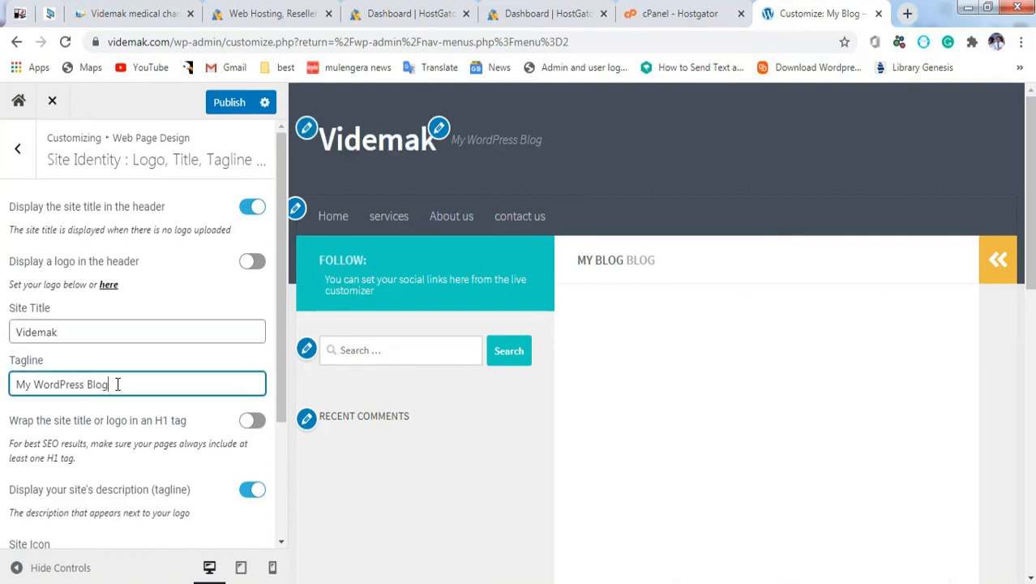
{"action": "left_click_drag", "start_coordinate": [118, 384], "coordinate": [2, 397]}
{"action": "type", "text": "best health"}
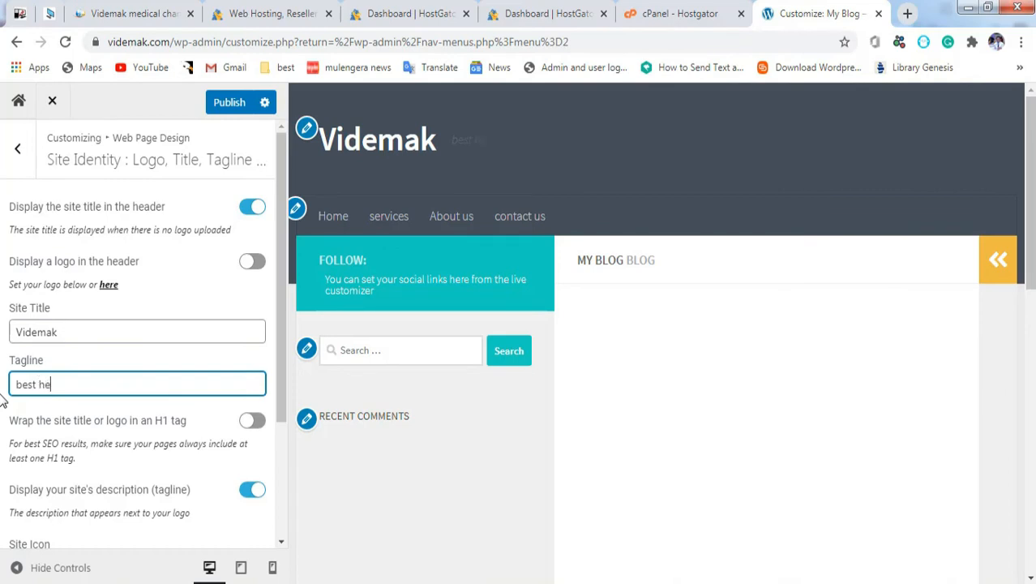
{"action": "left_click", "coordinate": [85, 332]}
{"action": "type", "text": "hospital"}
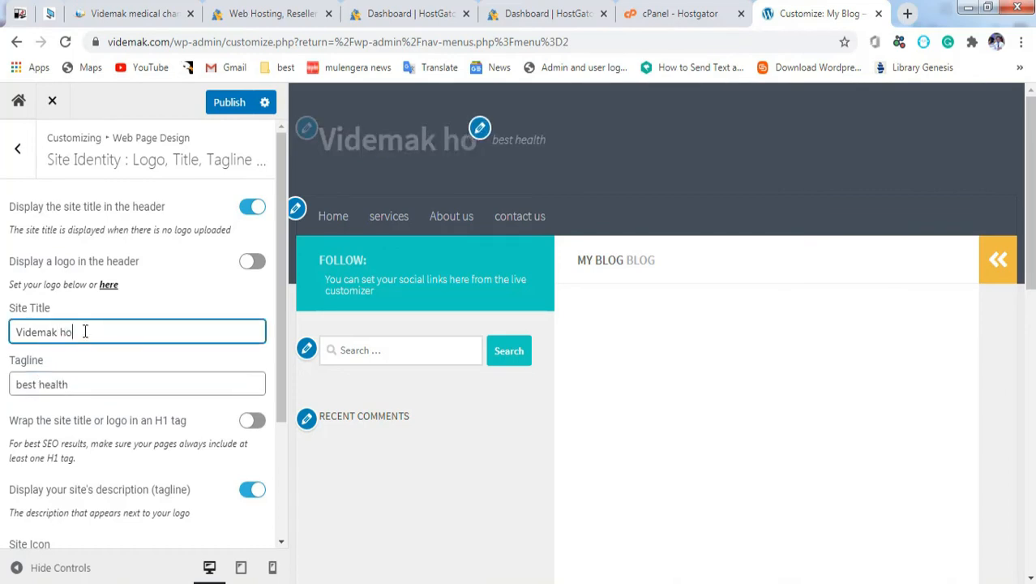
{"action": "scroll", "coordinate": [279, 378], "scroll_direction": "down", "scroll_amount": 1}
{"action": "left_click_drag", "start_coordinate": [284, 409], "coordinate": [287, 442]}
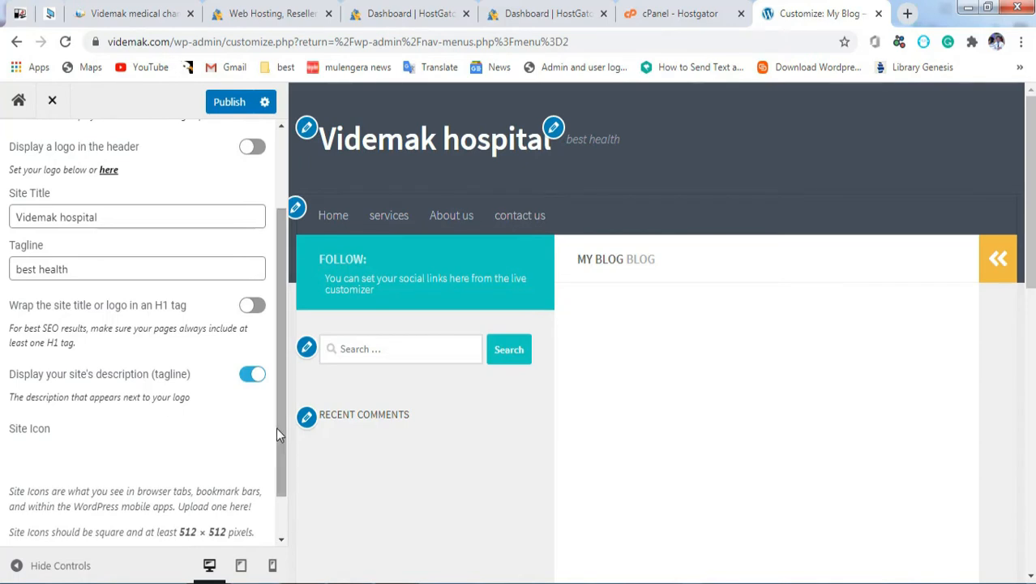
{"action": "left_click_drag", "start_coordinate": [282, 417], "coordinate": [284, 487]}
{"action": "left_click", "coordinate": [149, 509]}
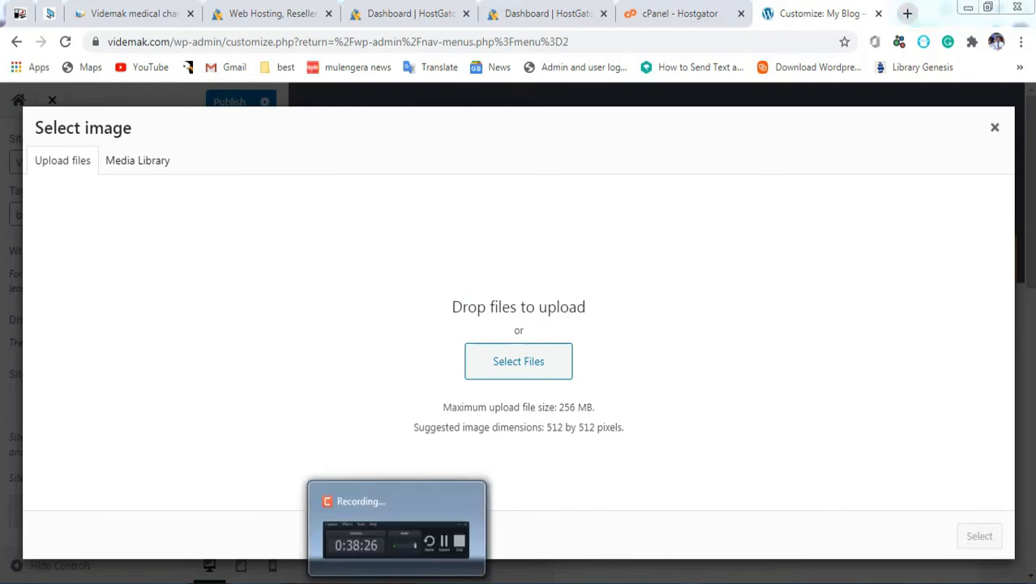
Step: Upload the businesscard logo PNG from Downloads and crop it square as the site icon
{"action": "left_click", "coordinate": [395, 580]}
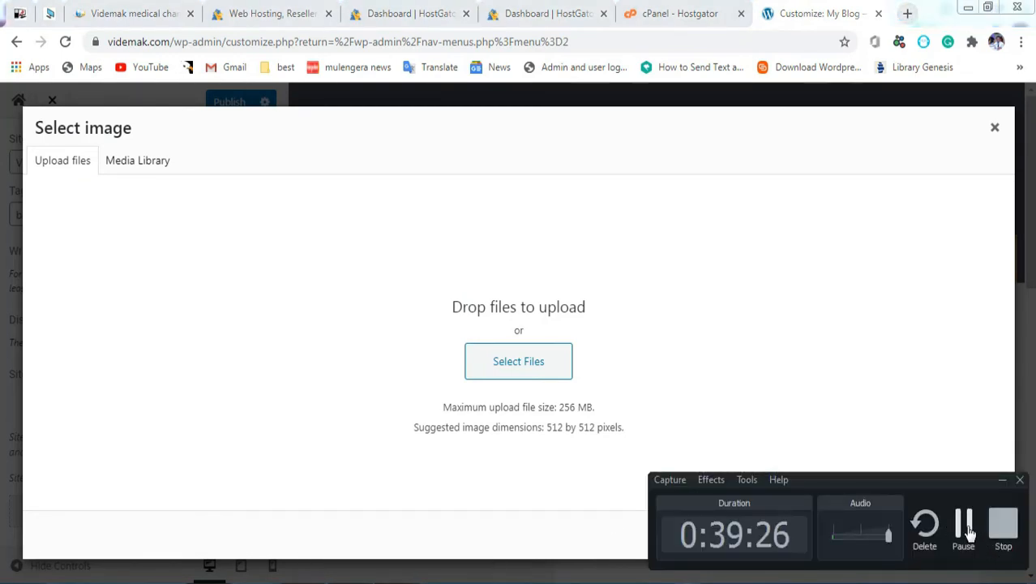
{"action": "left_click", "coordinate": [954, 527]}
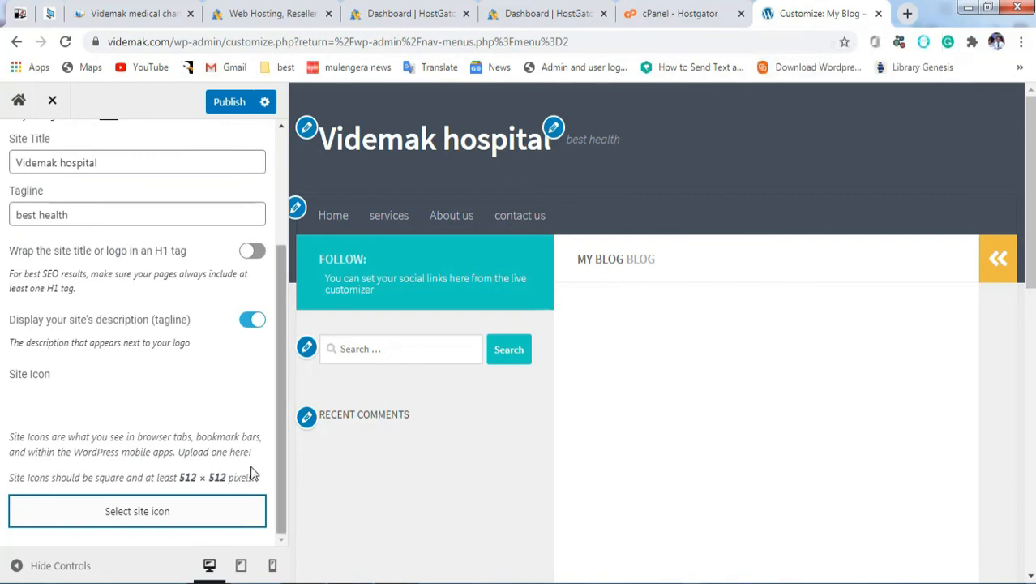
{"action": "left_click", "coordinate": [195, 516]}
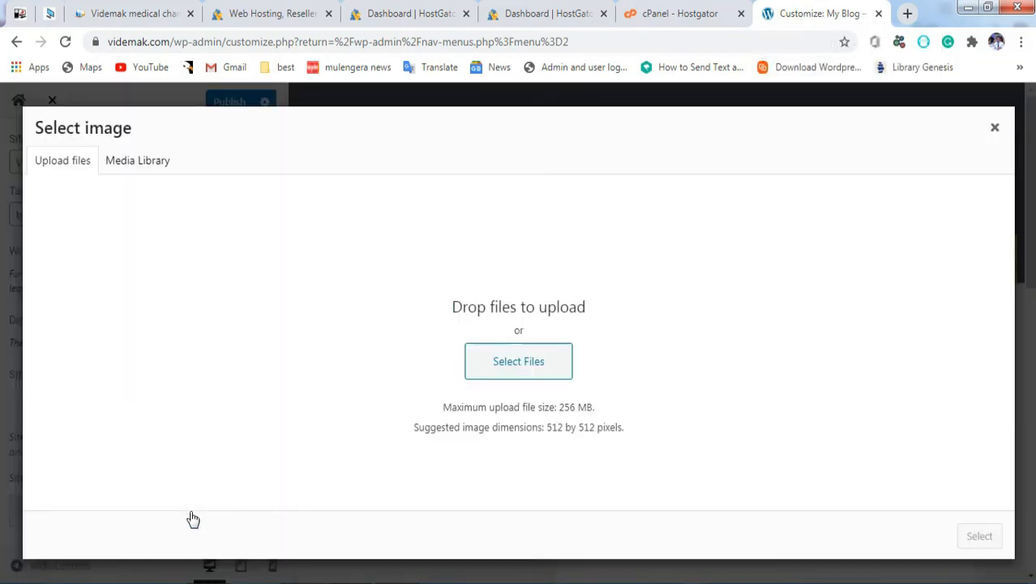
{"action": "left_click", "coordinate": [500, 377]}
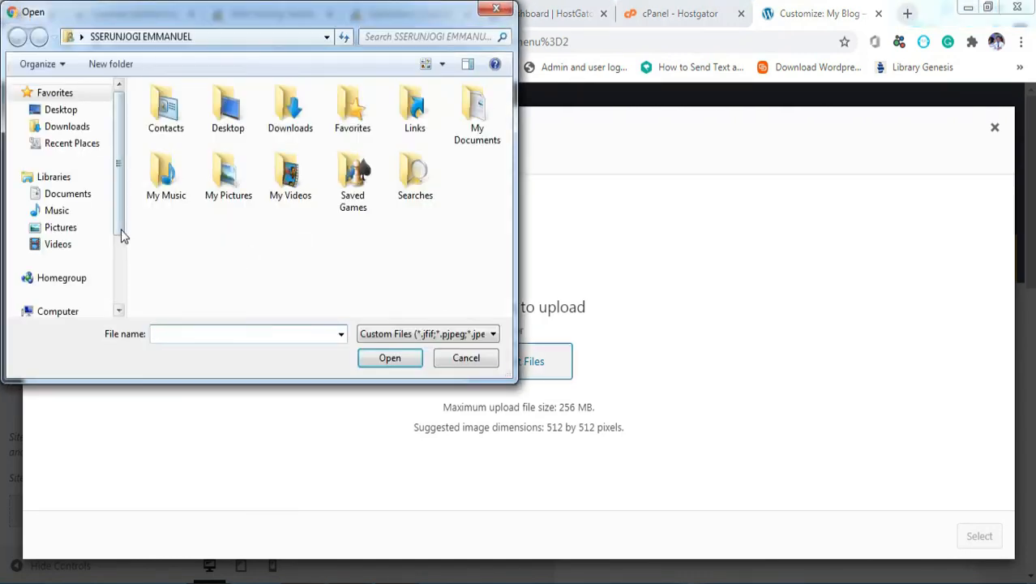
{"action": "left_click", "coordinate": [71, 130]}
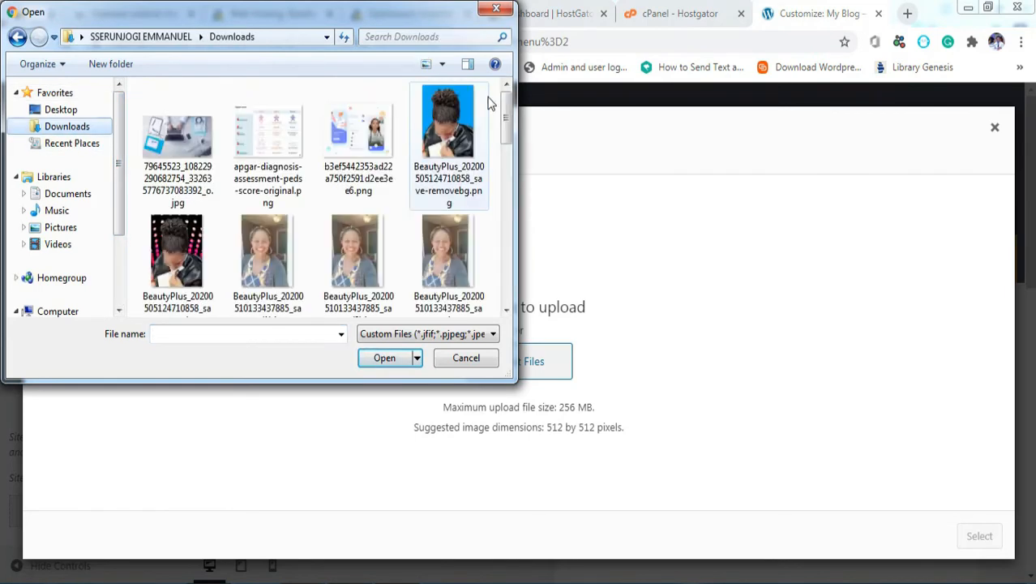
{"action": "left_click_drag", "start_coordinate": [509, 111], "coordinate": [511, 133]}
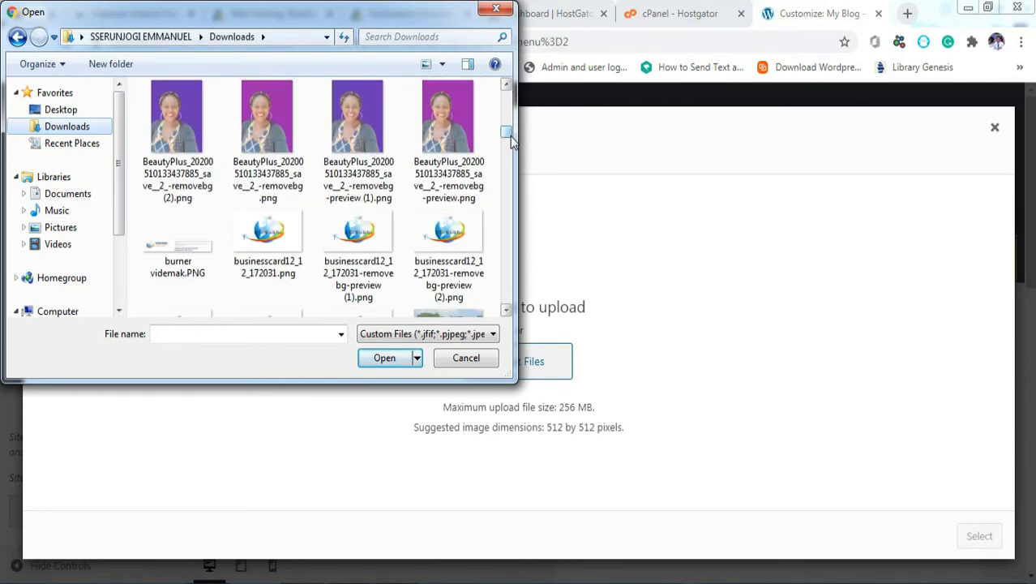
{"action": "left_click", "coordinate": [360, 231]}
{"action": "left_click", "coordinate": [397, 361]}
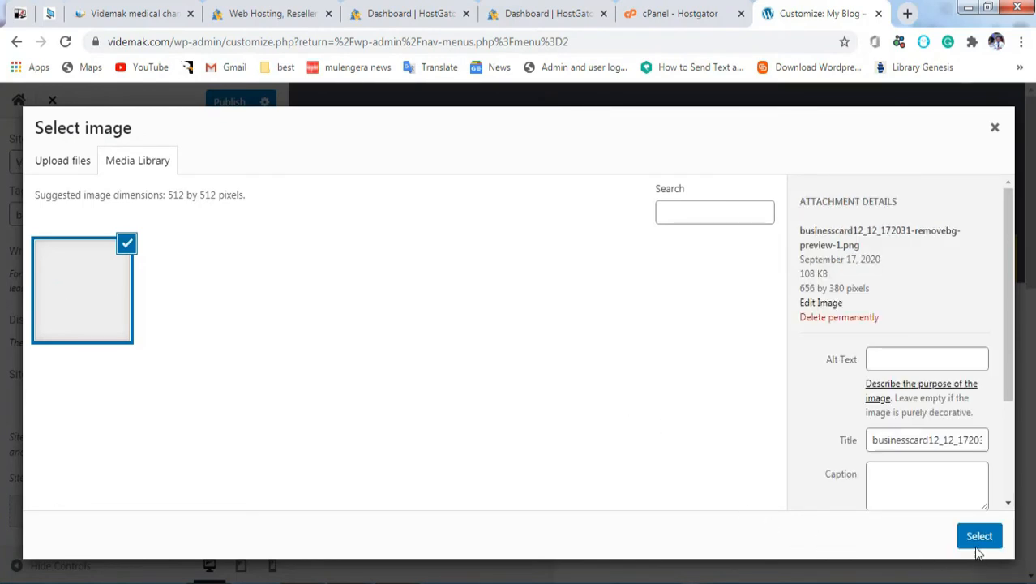
{"action": "left_click", "coordinate": [979, 538]}
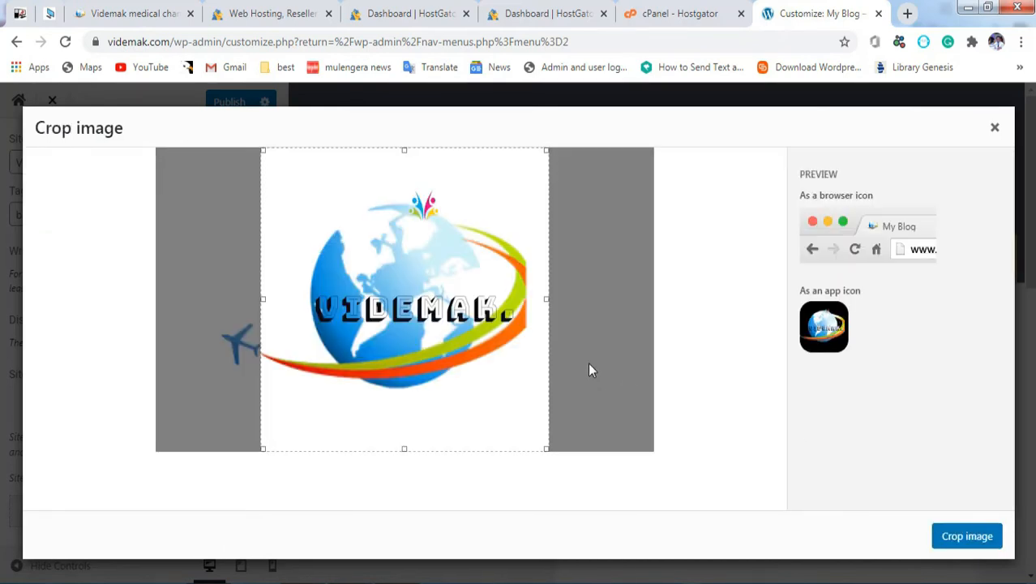
{"action": "left_click", "coordinate": [979, 543]}
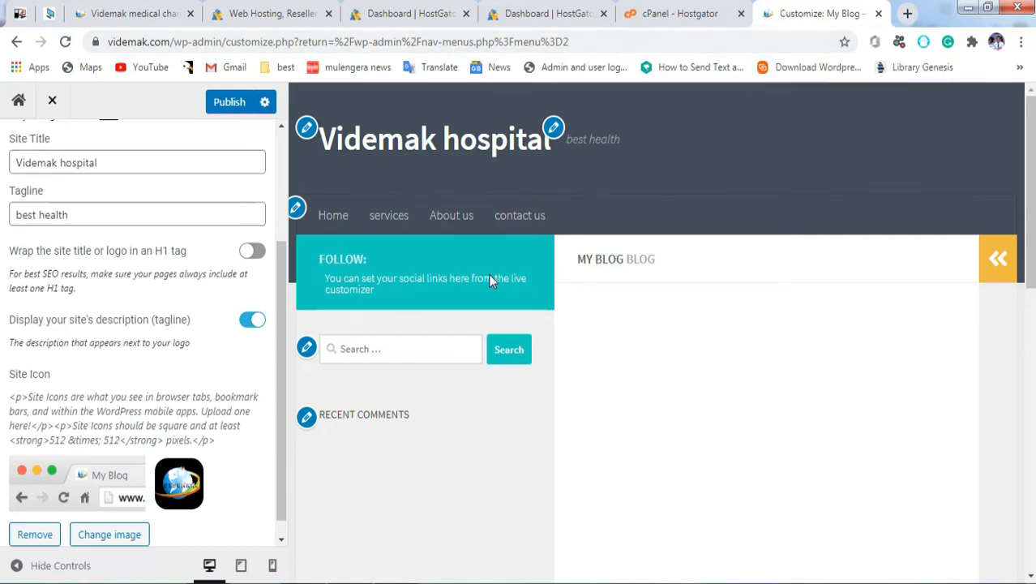
{"action": "left_click_drag", "start_coordinate": [278, 382], "coordinate": [284, 222]}
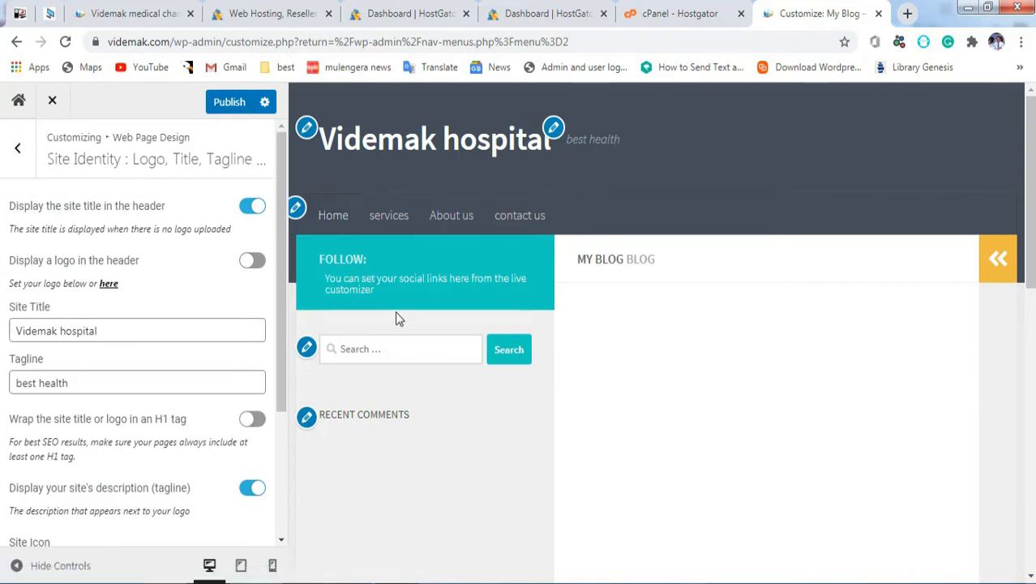
Step: Remove the Search and Recent Comments widgets from the Primary sidebar, leaving Recent Posts
{"action": "left_click", "coordinate": [307, 349]}
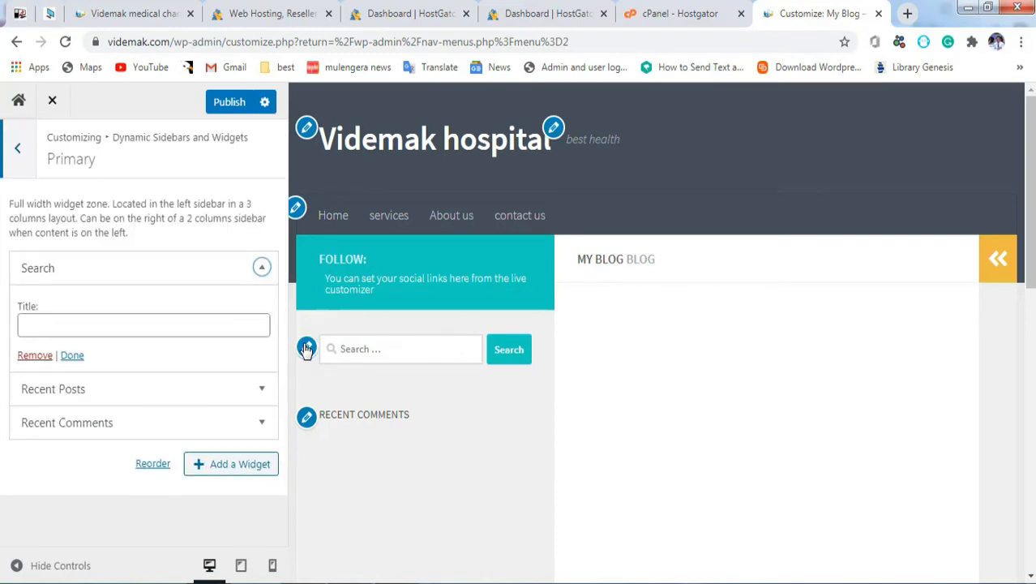
{"action": "left_click", "coordinate": [30, 357]}
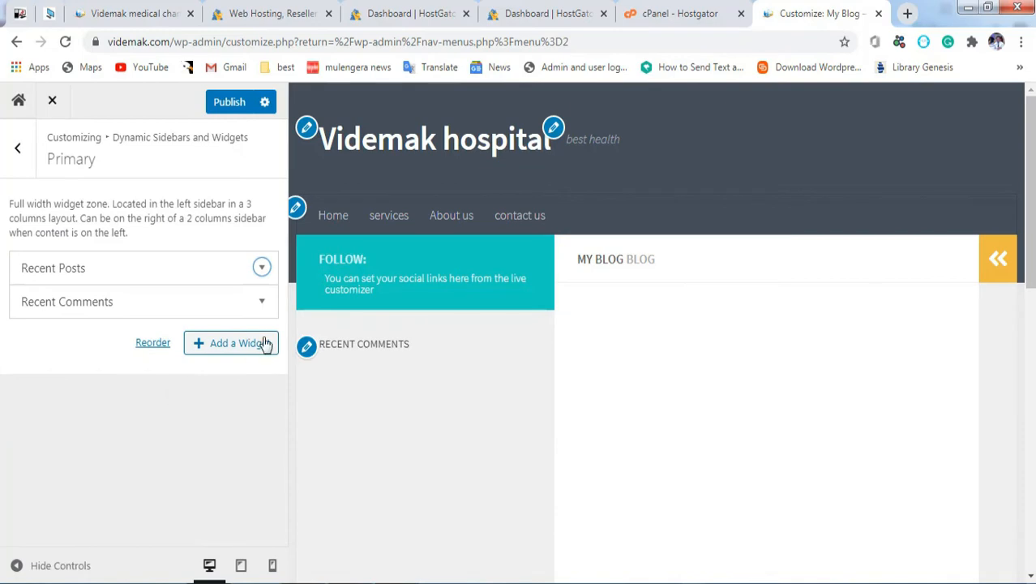
{"action": "left_click", "coordinate": [306, 348]}
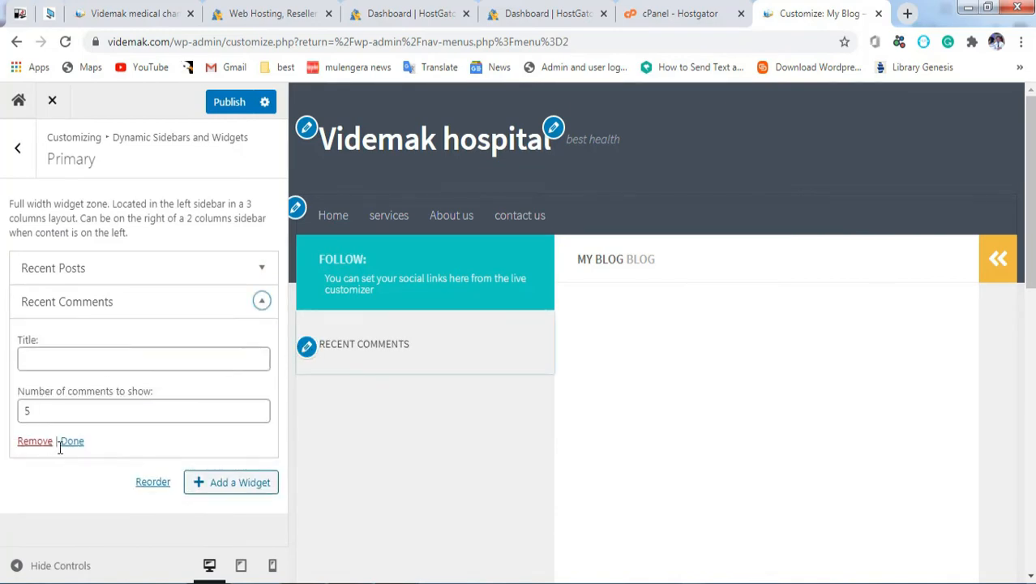
{"action": "left_click", "coordinate": [33, 441]}
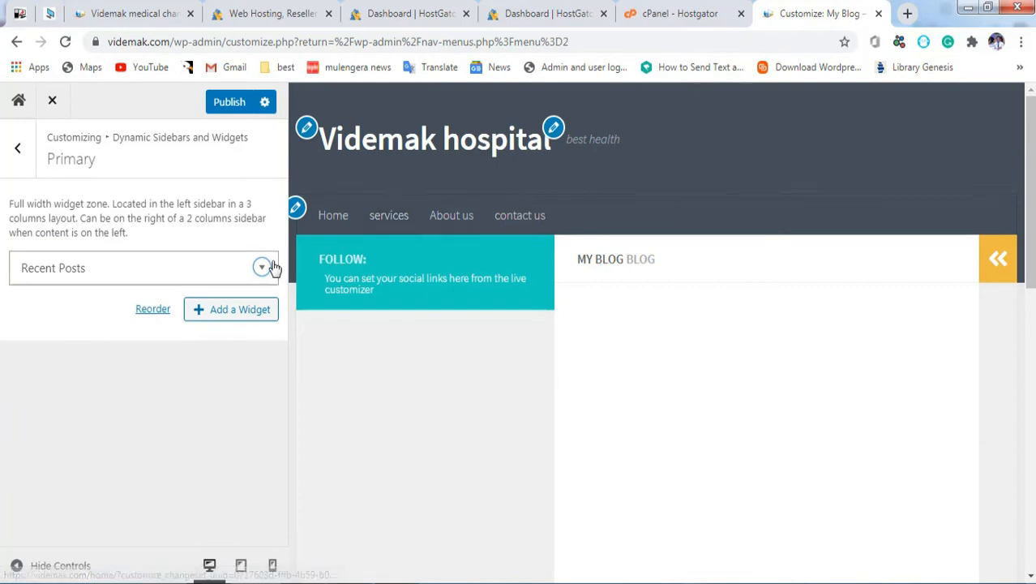
Step: Check the menu locations (primary on Header and Footer), then back out to the main Customizer sections
{"action": "left_click", "coordinate": [296, 210]}
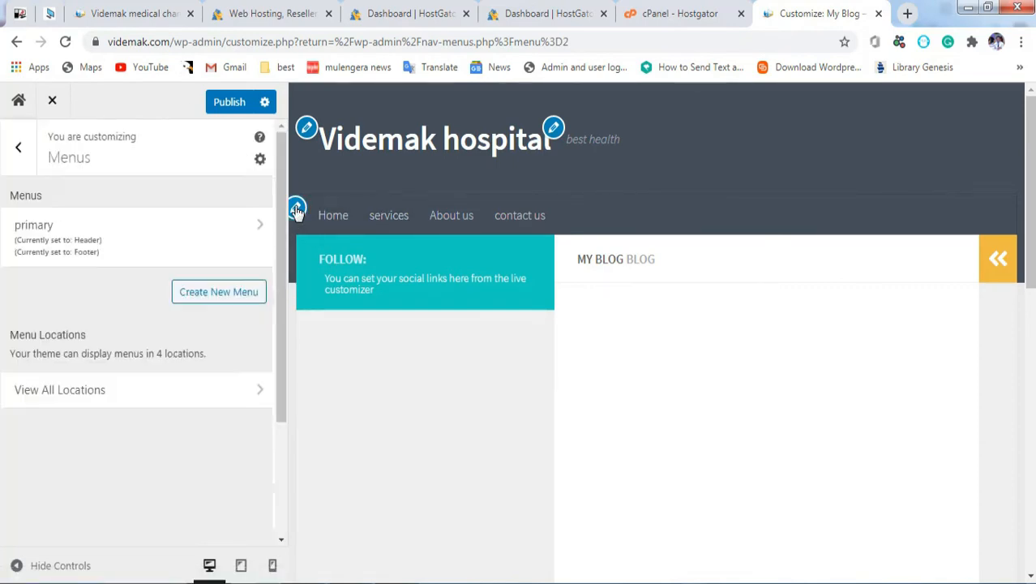
{"action": "left_click_drag", "start_coordinate": [279, 251], "coordinate": [288, 544]}
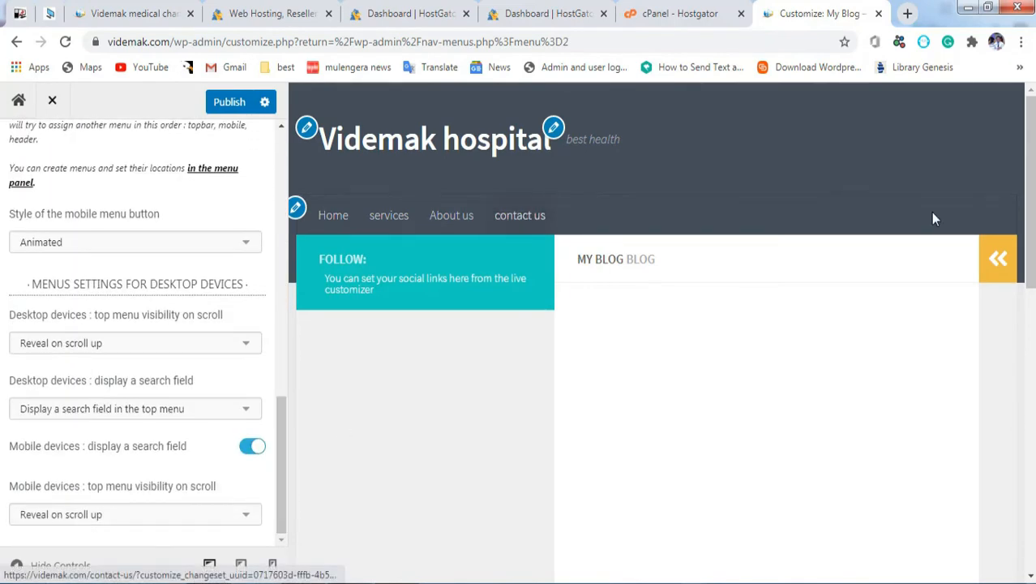
{"action": "left_click", "coordinate": [992, 255]}
{"action": "scroll", "coordinate": [988, 279], "scroll_direction": "down", "scroll_amount": 2}
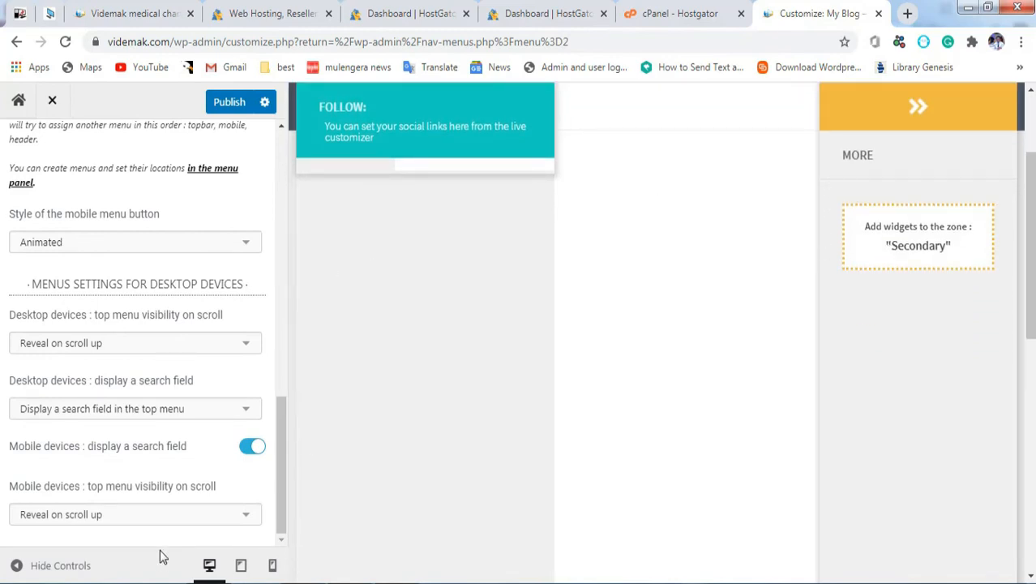
{"action": "left_click", "coordinate": [16, 567]}
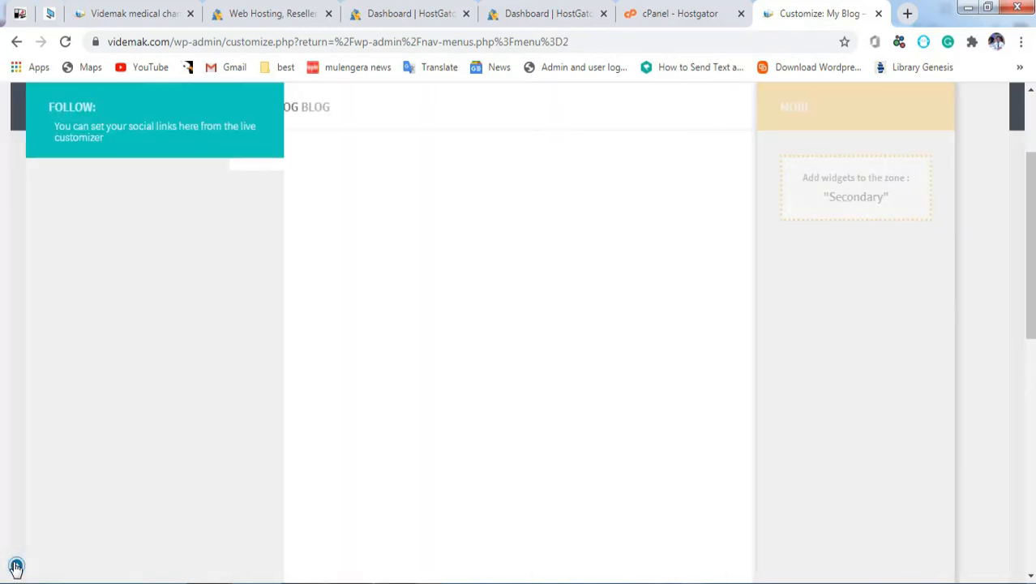
{"action": "left_click_drag", "start_coordinate": [1023, 276], "coordinate": [1032, 214]}
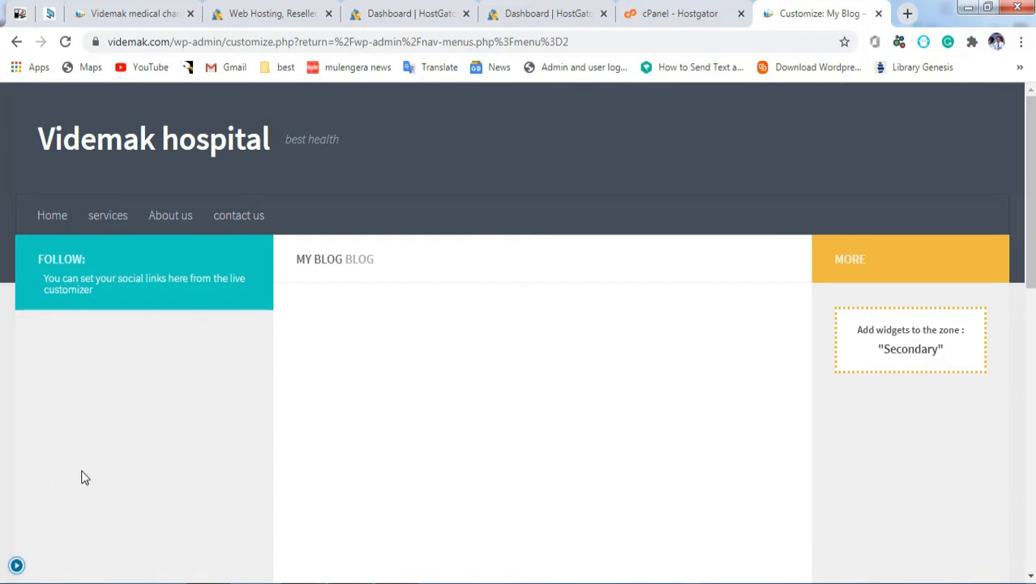
{"action": "left_click", "coordinate": [17, 566]}
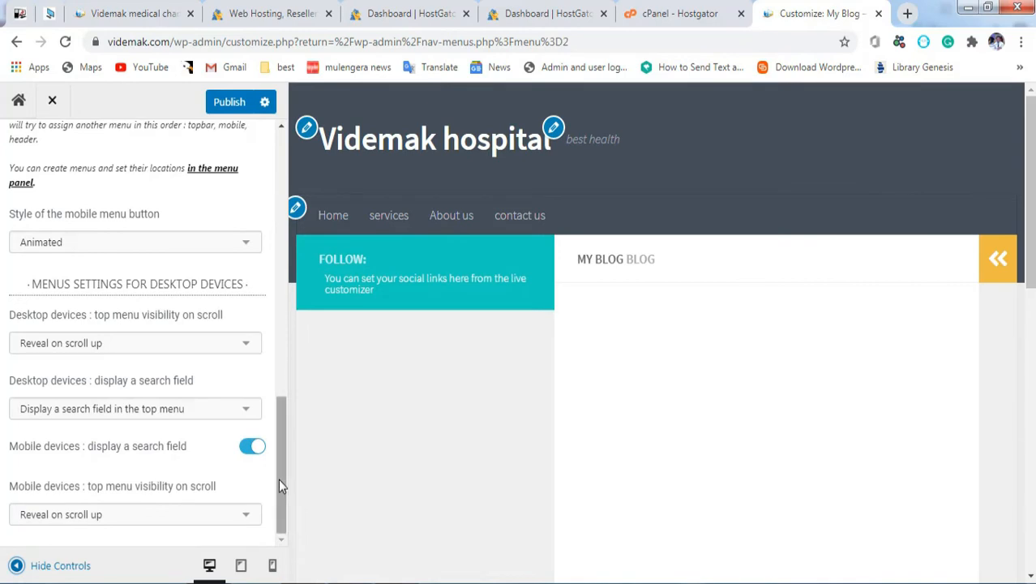
{"action": "left_click_drag", "start_coordinate": [279, 478], "coordinate": [249, 201]}
{"action": "left_click", "coordinate": [24, 156]}
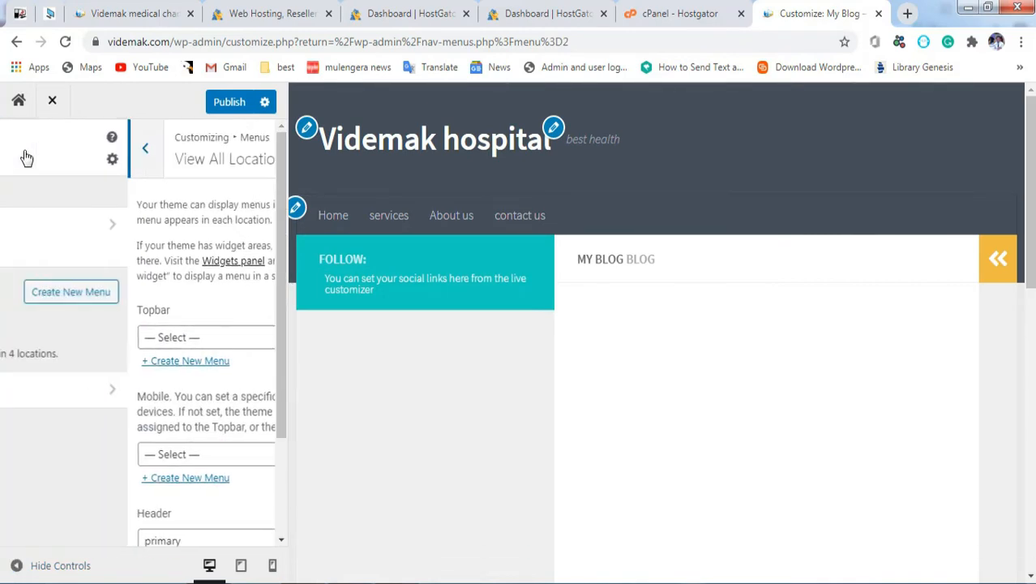
{"action": "left_click", "coordinate": [13, 156]}
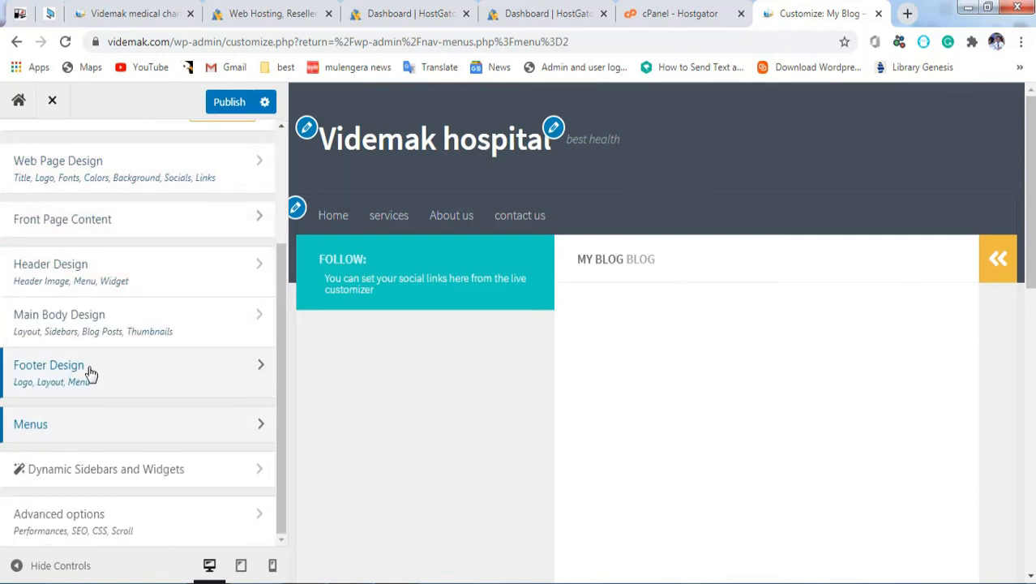
Step: Set Main Body Design > Column layout Global Layout to 1 Column and publish
{"action": "left_click", "coordinate": [99, 325]}
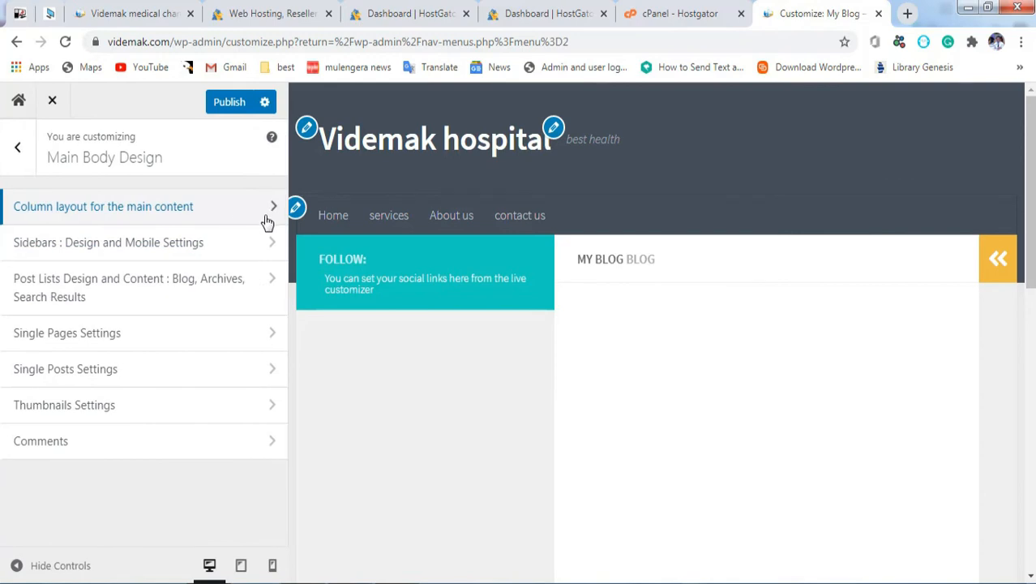
{"action": "left_click", "coordinate": [254, 212]}
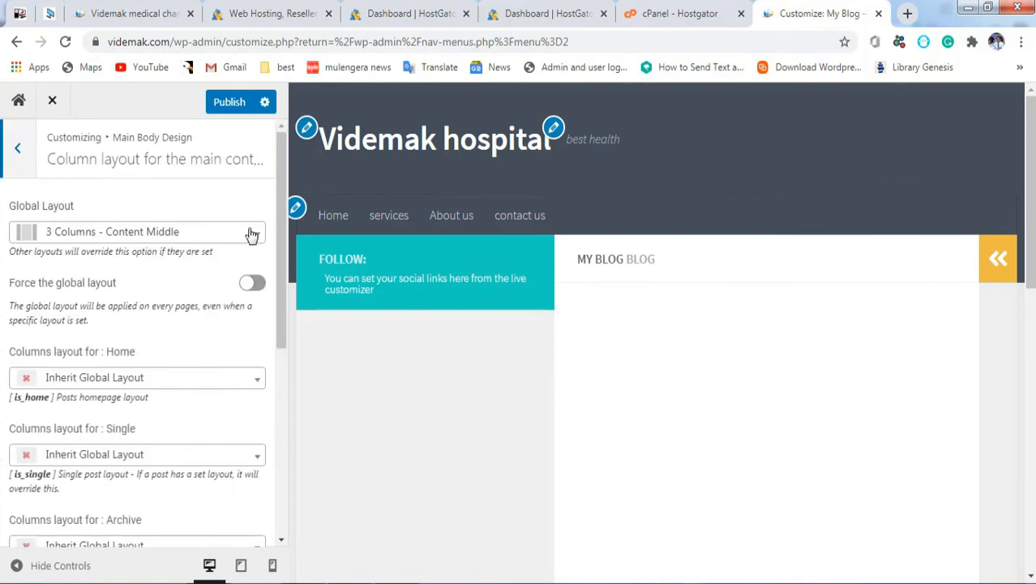
{"action": "left_click", "coordinate": [189, 234]}
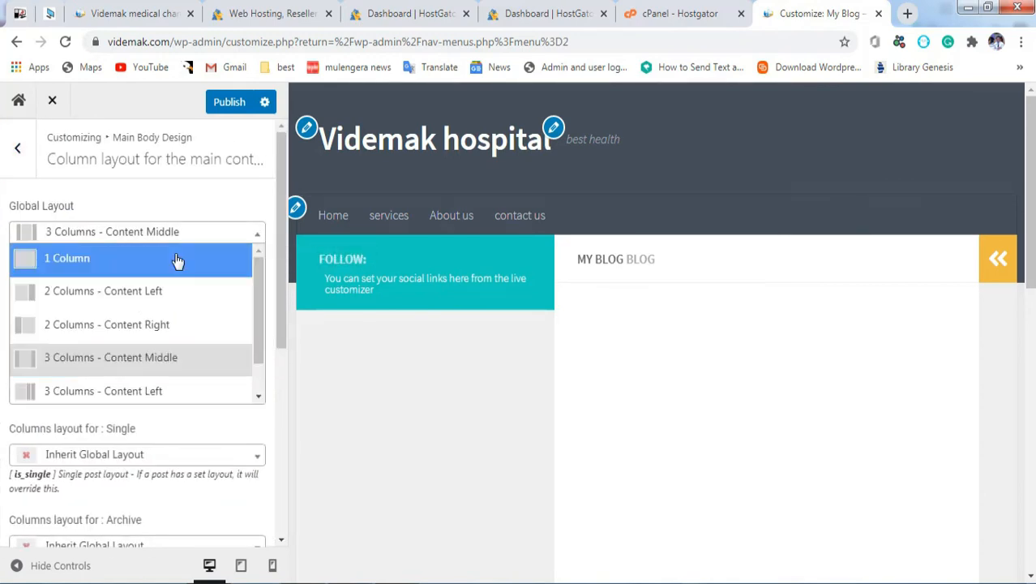
{"action": "left_click", "coordinate": [160, 258]}
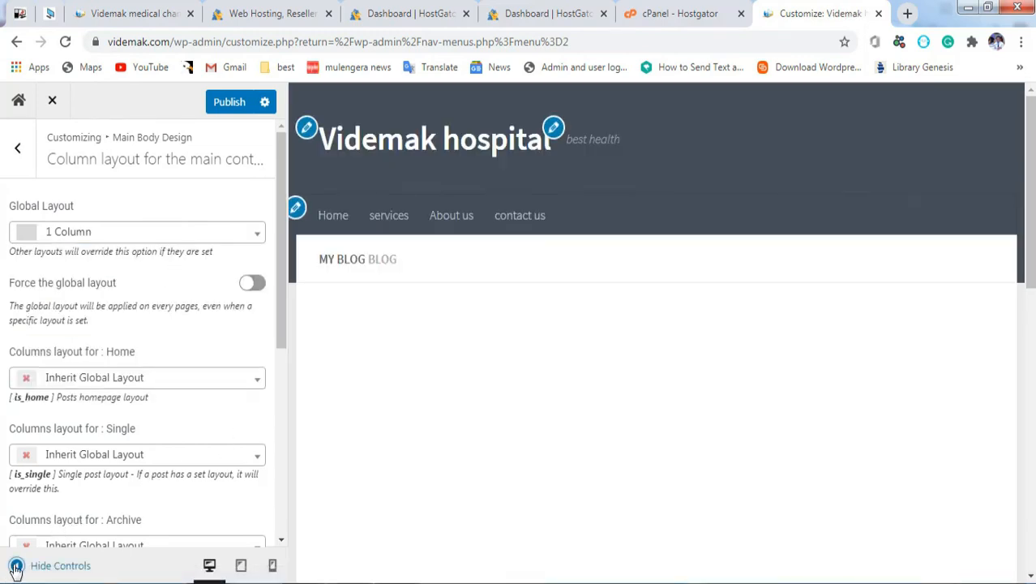
{"action": "left_click", "coordinate": [16, 566]}
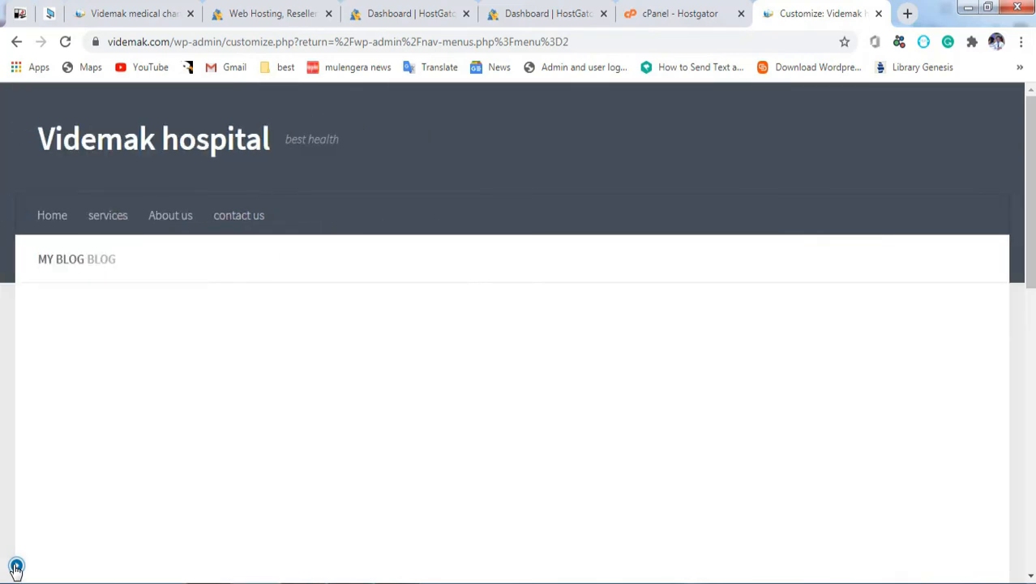
{"action": "left_click", "coordinate": [17, 566]}
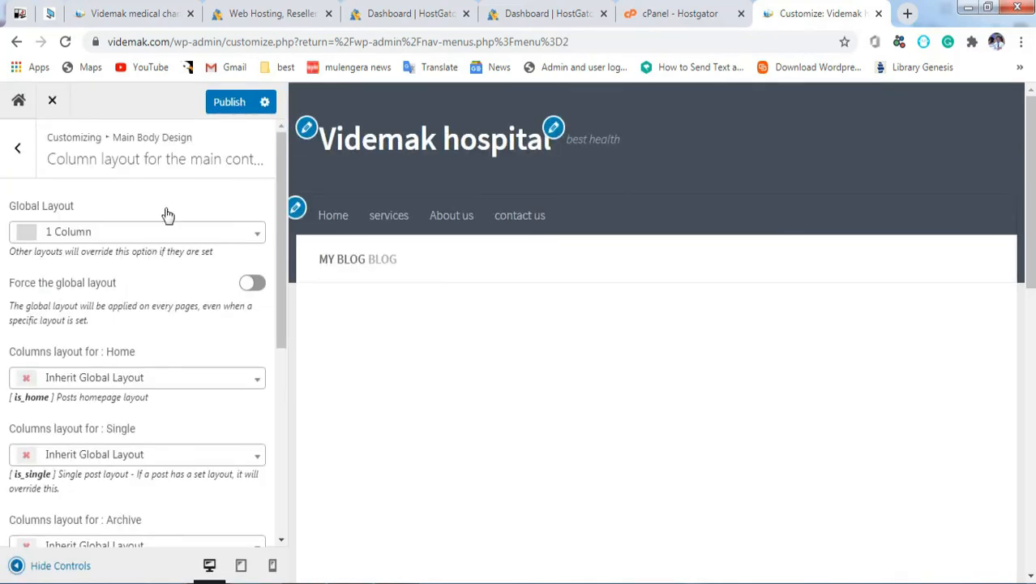
{"action": "left_click", "coordinate": [229, 103]}
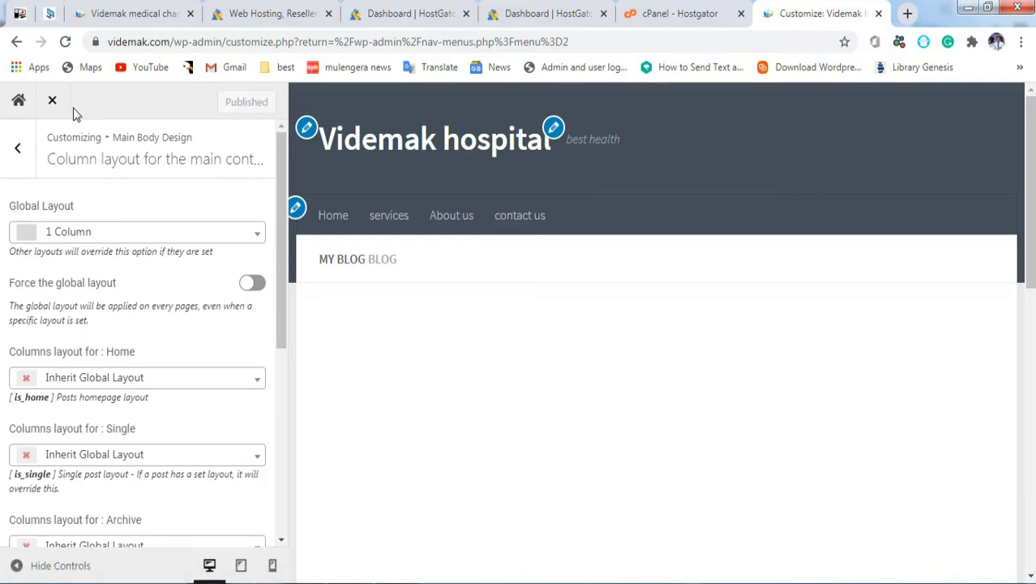
Step: Close the Customizer, load the front page at videmak.com, and open Home for editing
{"action": "left_click", "coordinate": [53, 103]}
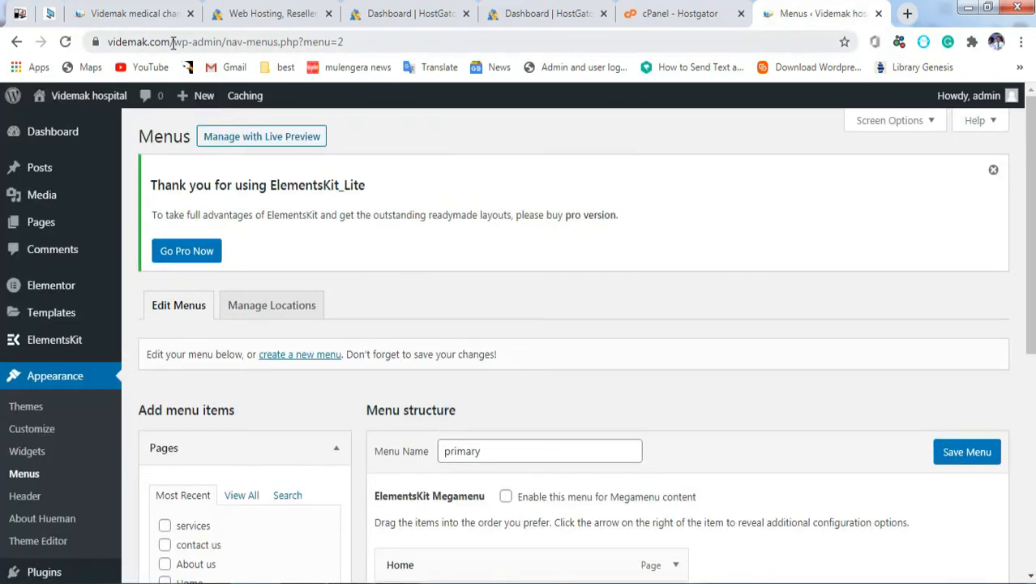
{"action": "left_click_drag", "start_coordinate": [170, 41], "coordinate": [398, 27]}
{"action": "key", "text": "BackSpace"}
{"action": "key", "text": "Return"}
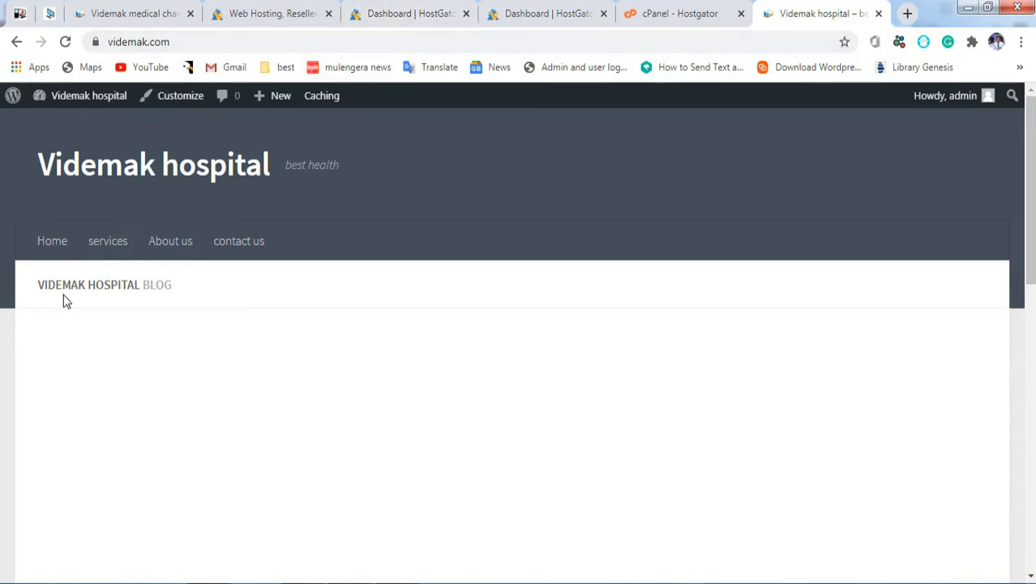
{"action": "mouse_move", "coordinate": [72, 99]}
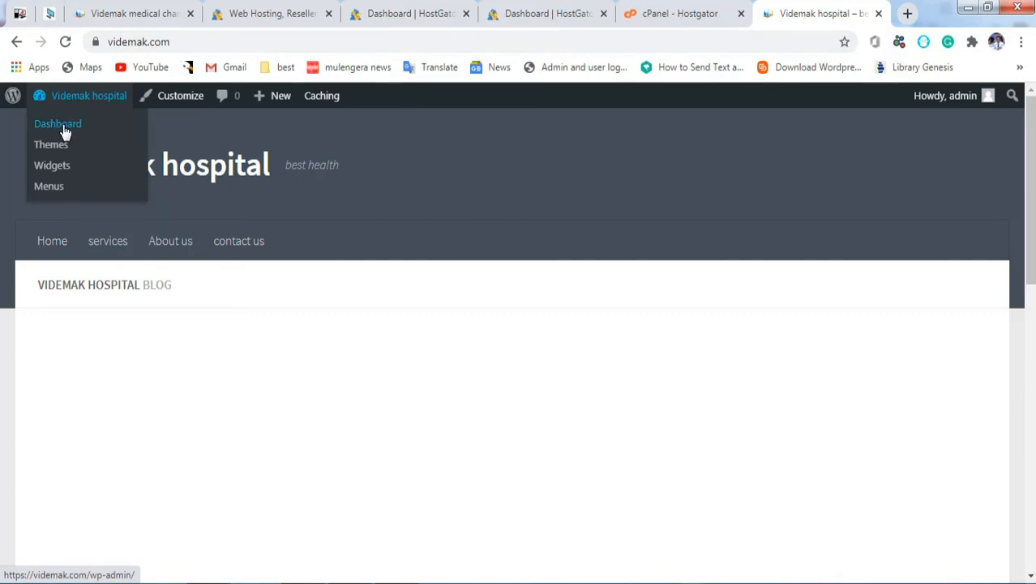
{"action": "left_click", "coordinate": [56, 245]}
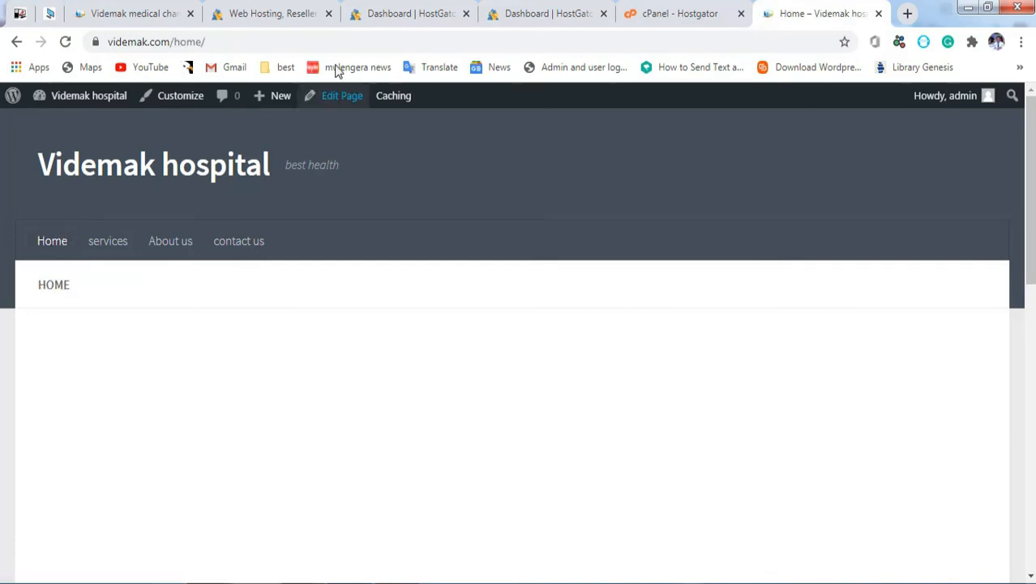
{"action": "left_click", "coordinate": [333, 99]}
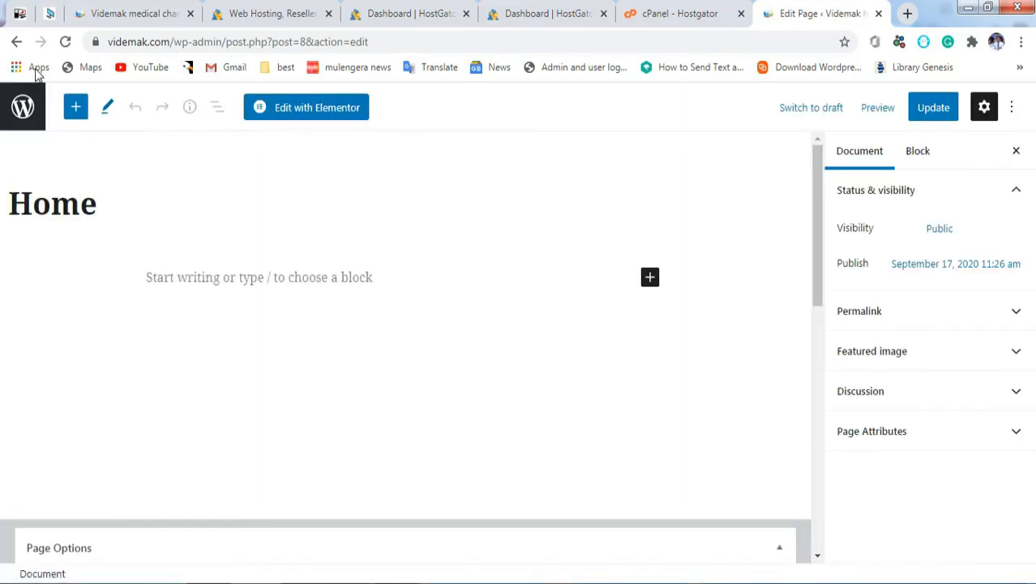
Step: From the dashboard's All Pages list, open the Home page in the block editor
{"action": "left_click", "coordinate": [17, 42]}
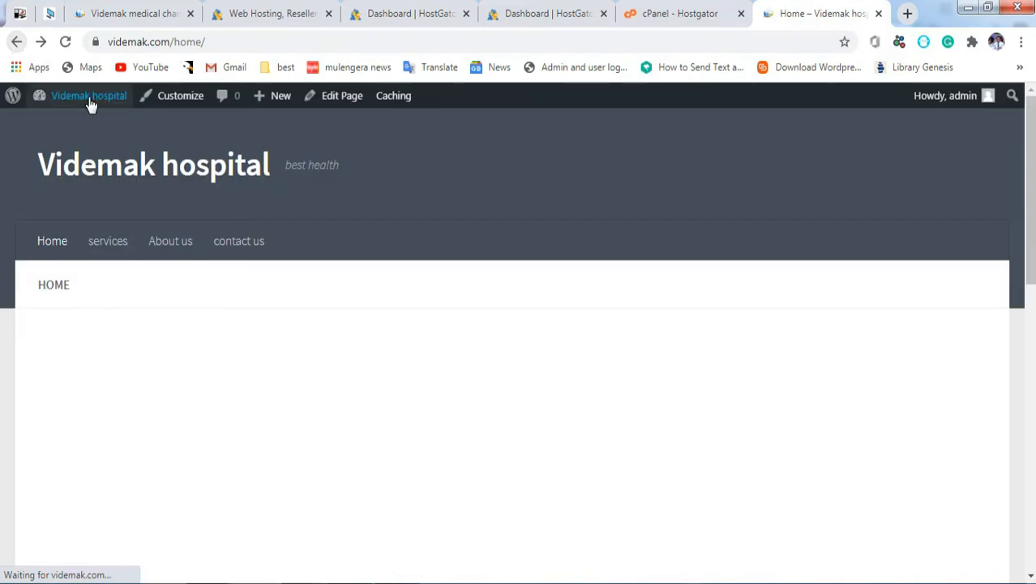
{"action": "left_click", "coordinate": [61, 128]}
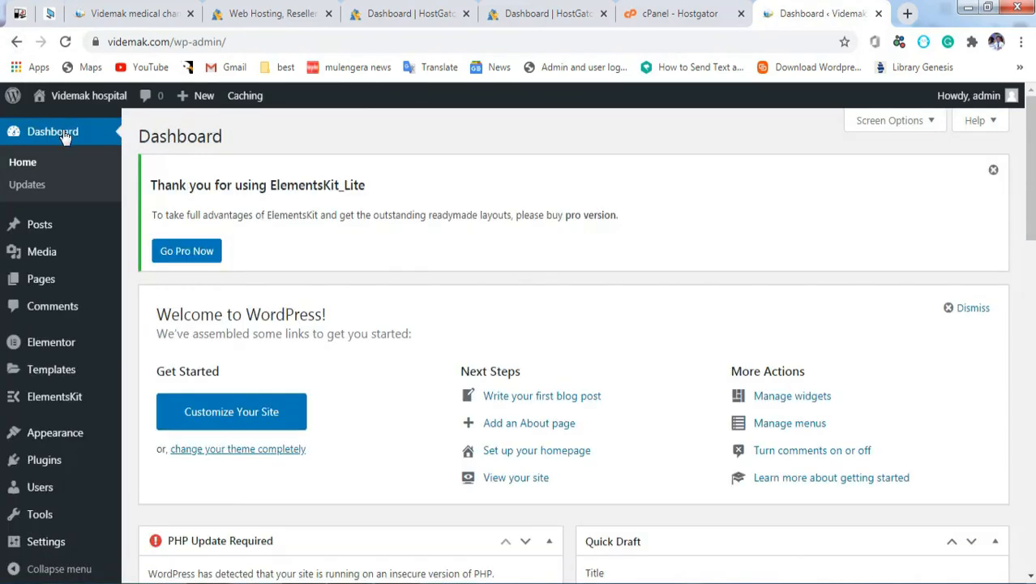
{"action": "left_click", "coordinate": [57, 288]}
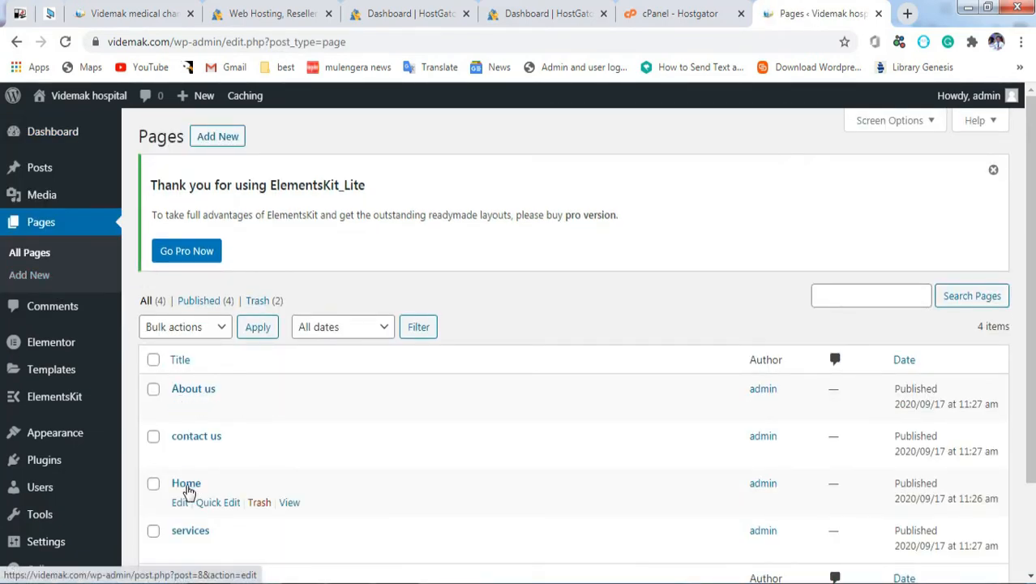
{"action": "left_click", "coordinate": [180, 503]}
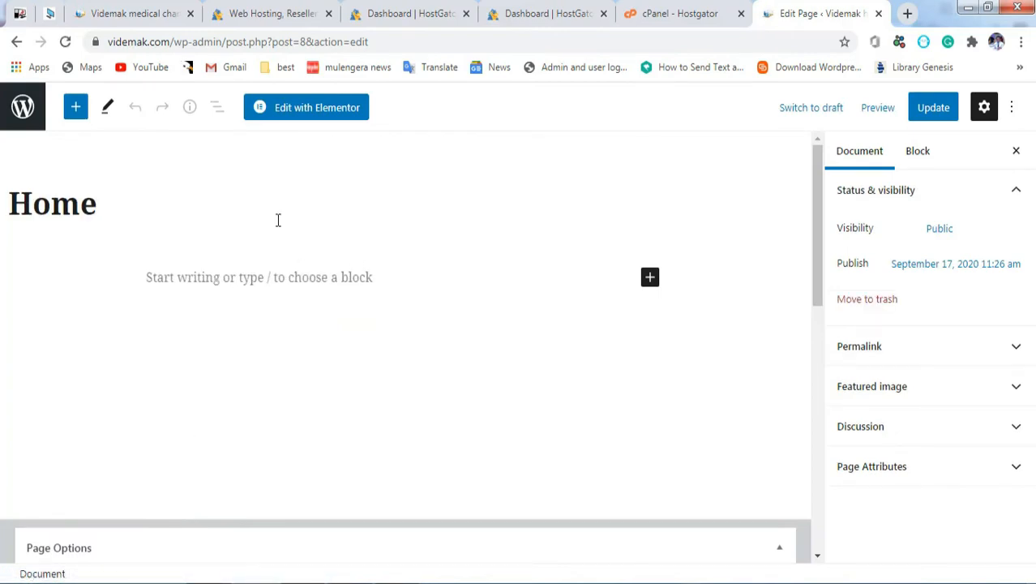
Step: Launch Edit with Elementor on the Home page and scroll down to its empty section
{"action": "left_click", "coordinate": [292, 114]}
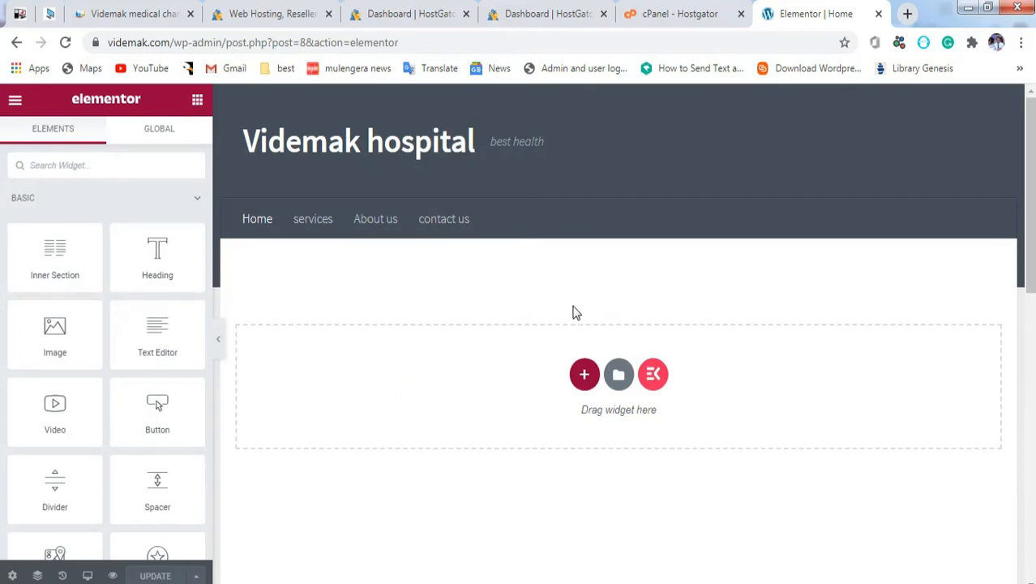
{"action": "scroll", "coordinate": [711, 332], "scroll_direction": "down", "scroll_amount": 10}
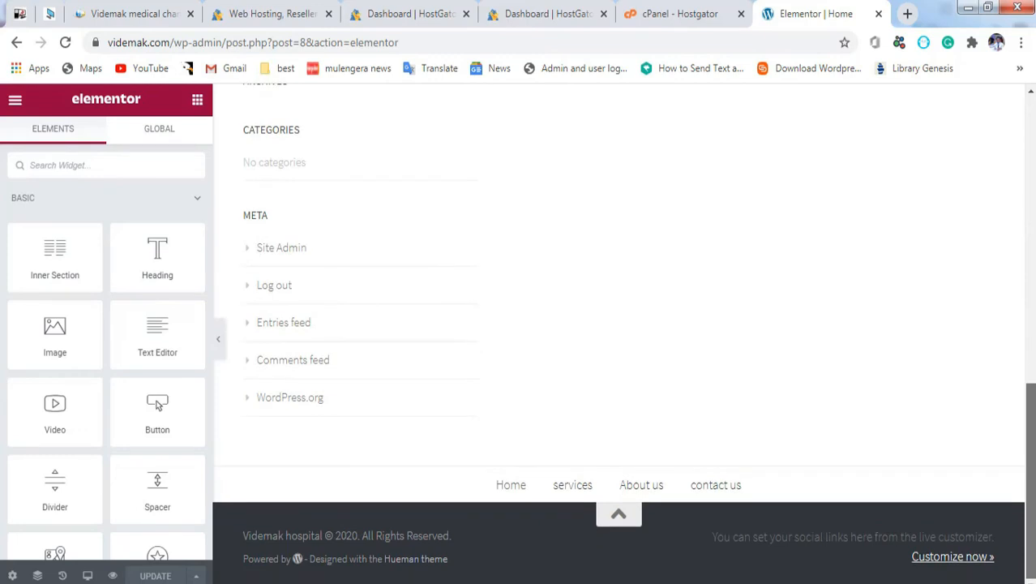
{"action": "left_click_drag", "start_coordinate": [1031, 470], "coordinate": [1035, 208]}
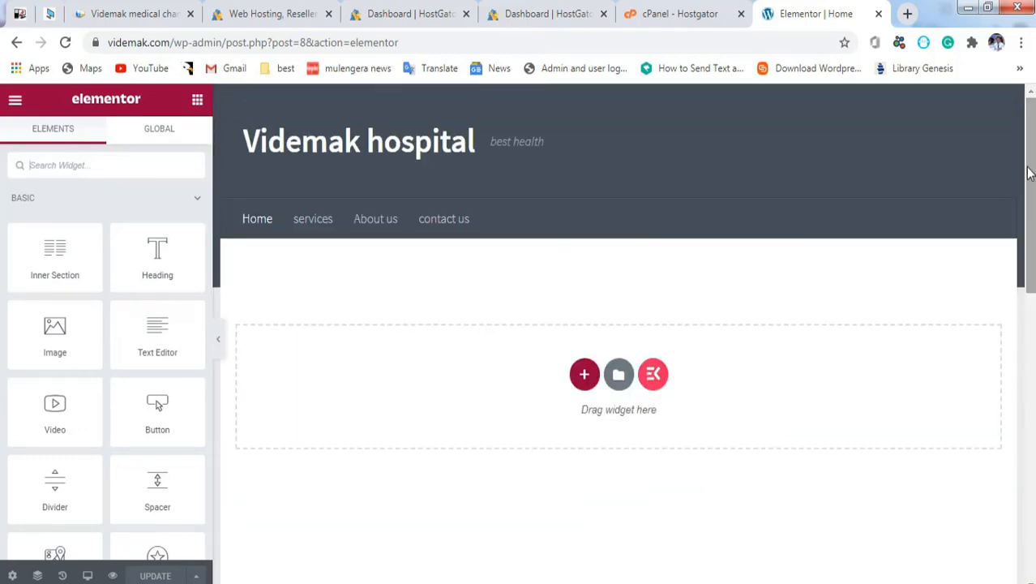
Step: Open and close the ElementsKit template library, then duplicate the editor's browser tab
{"action": "left_click", "coordinate": [652, 376]}
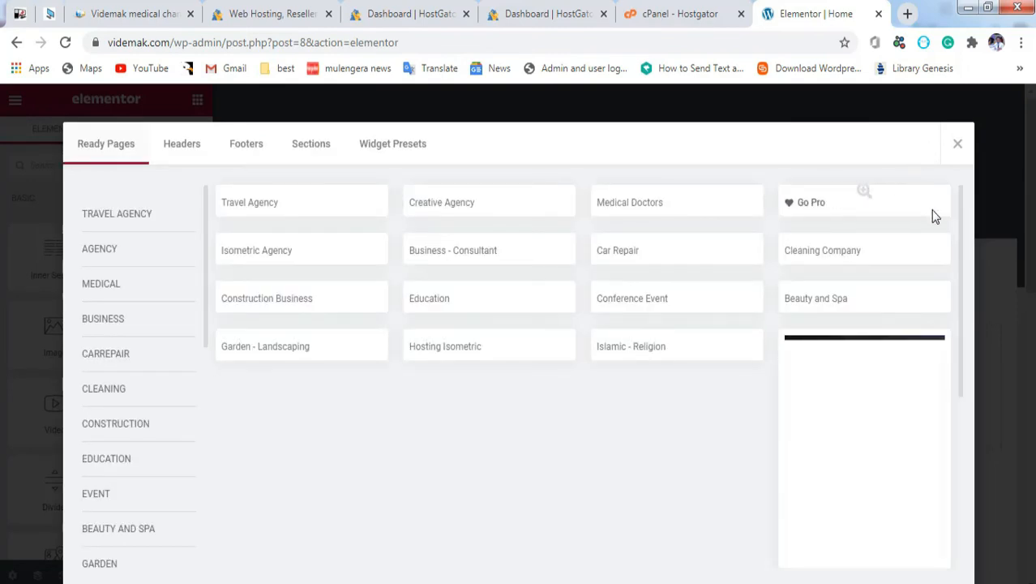
{"action": "left_click", "coordinate": [962, 142]}
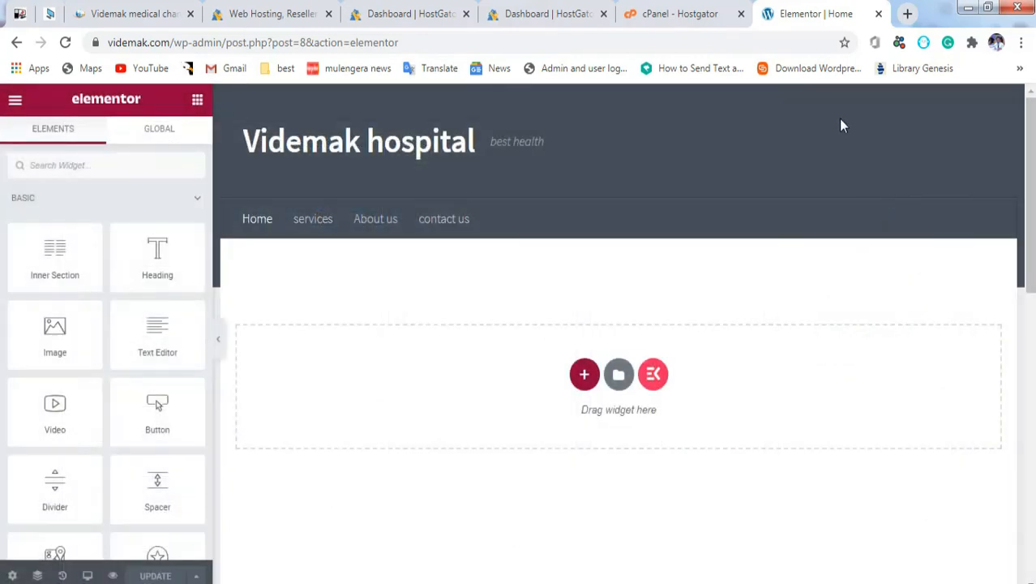
{"action": "right_click", "coordinate": [829, 16]}
{"action": "left_click", "coordinate": [871, 104]}
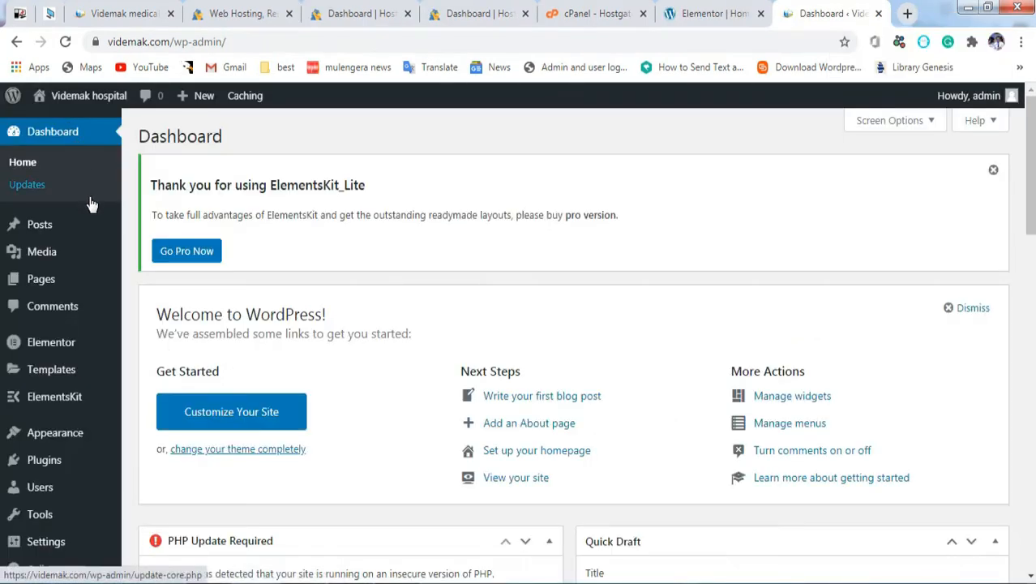
Step: Confirm Elementor and ElementsKit Lite under Installed Plugins, then return to the Home page editor
{"action": "mouse_move", "coordinate": [64, 409]}
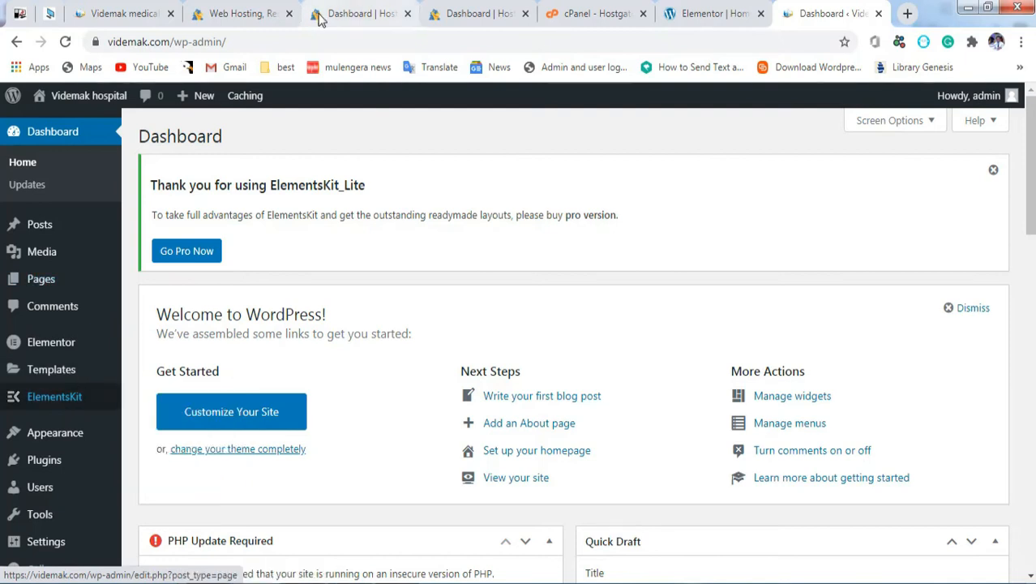
{"action": "left_click", "coordinate": [681, 11]}
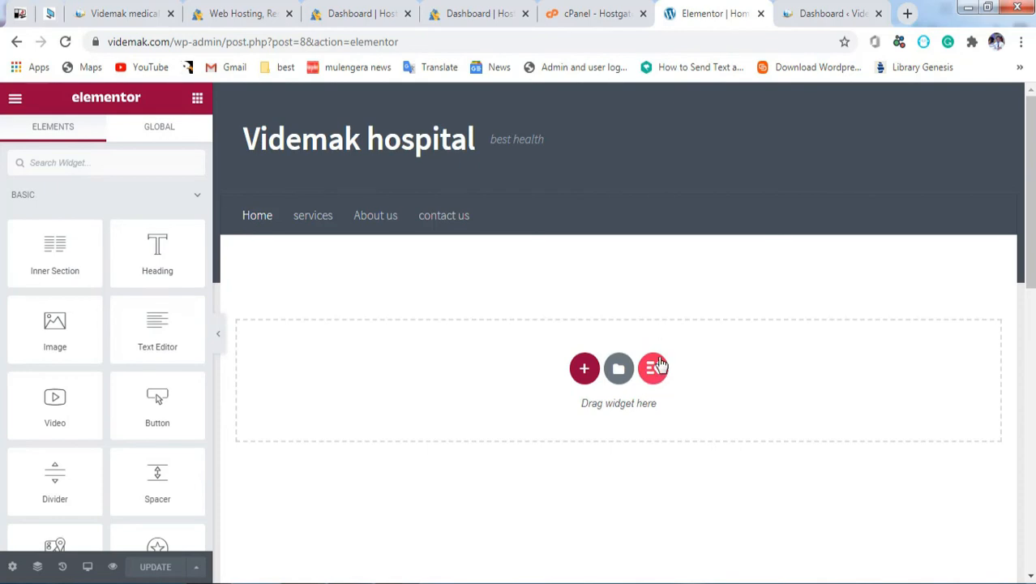
{"action": "left_click", "coordinate": [798, 13]}
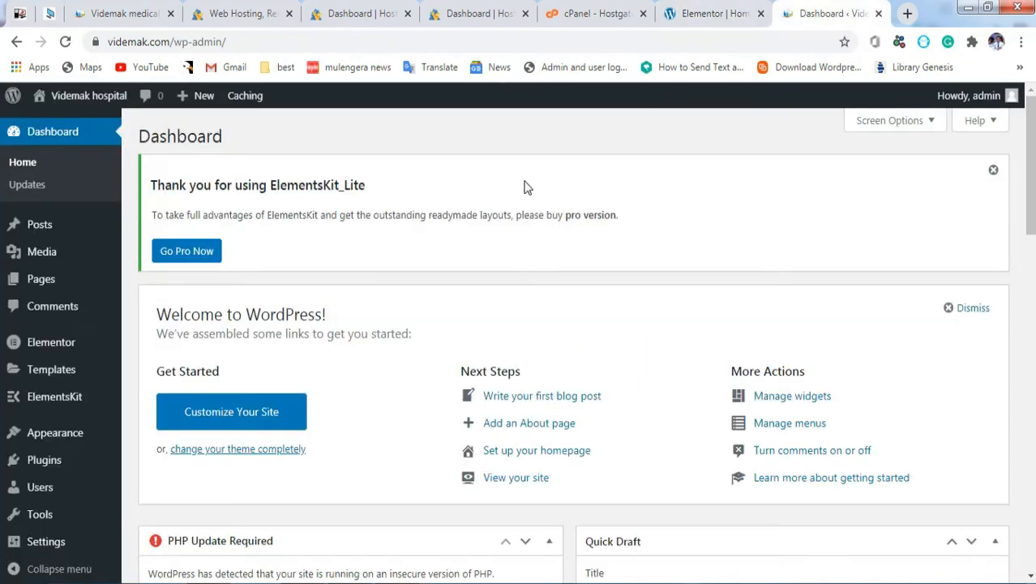
{"action": "left_click", "coordinate": [48, 476]}
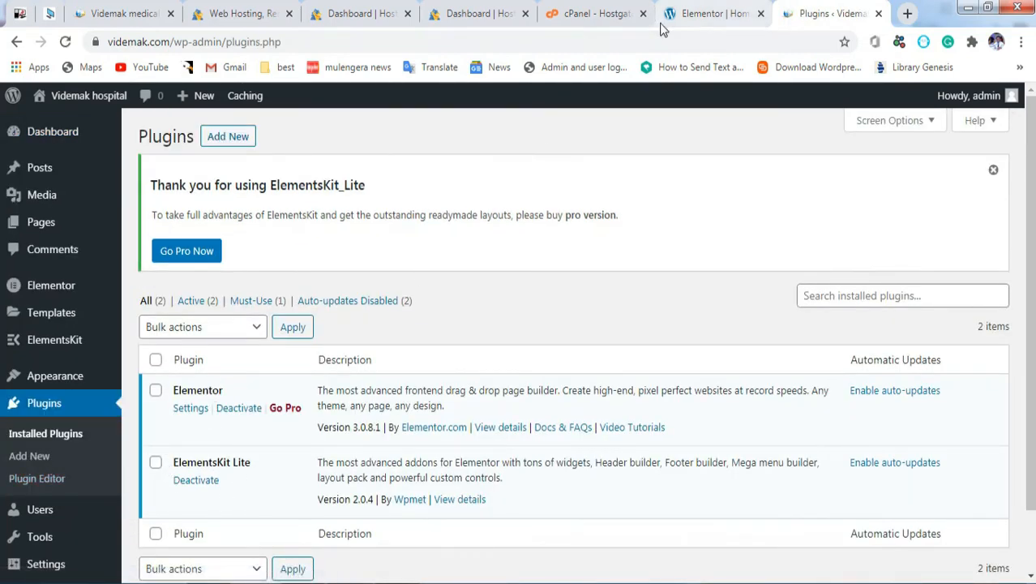
{"action": "left_click", "coordinate": [689, 25]}
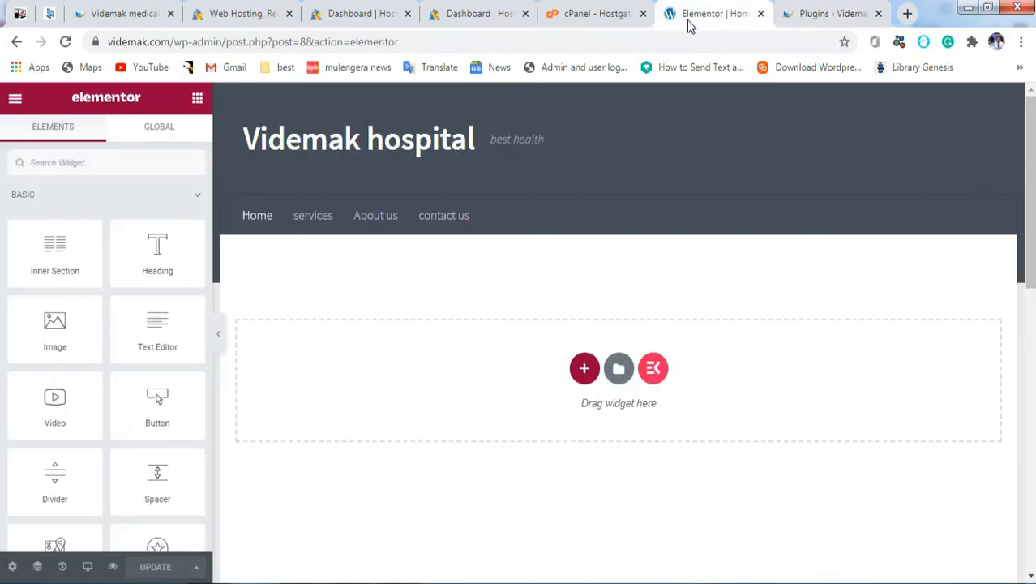
Step: Insert the Creative Agency ready page from the ElementsKit library into the Home page
{"action": "left_click", "coordinate": [653, 369]}
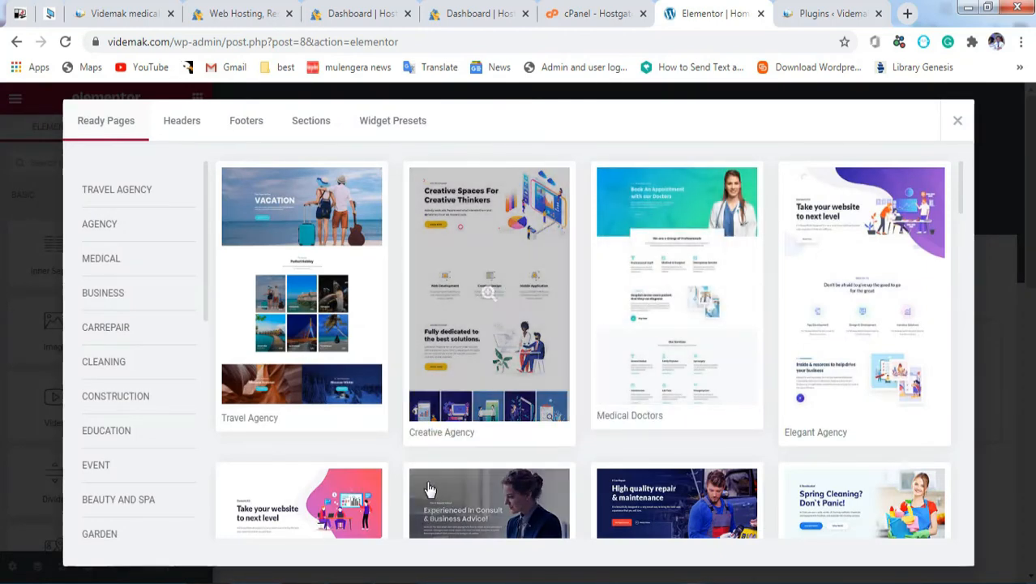
{"action": "left_click", "coordinate": [438, 435]}
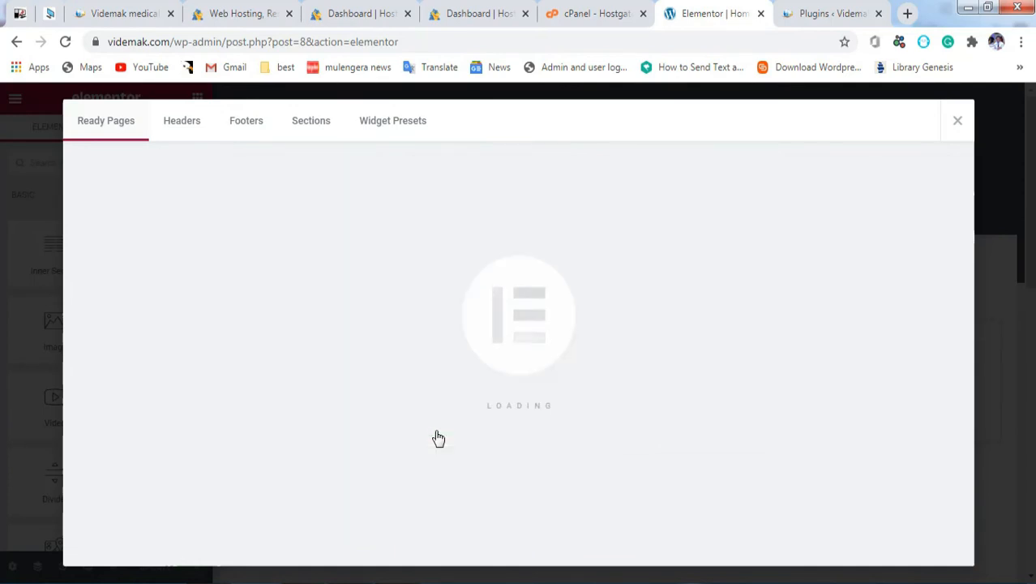
{"action": "left_click", "coordinate": [504, 582]}
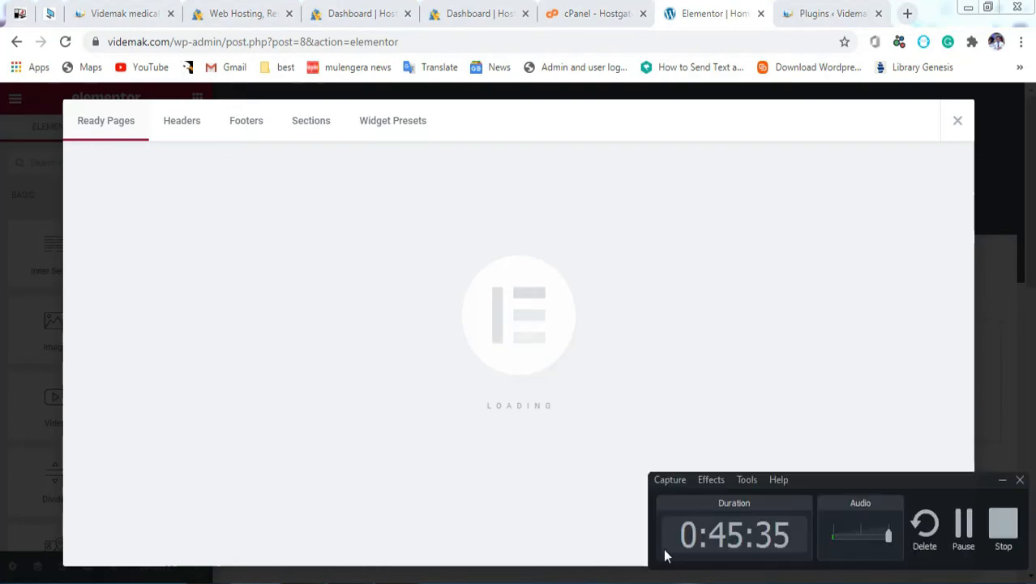
{"action": "left_click", "coordinate": [963, 527]}
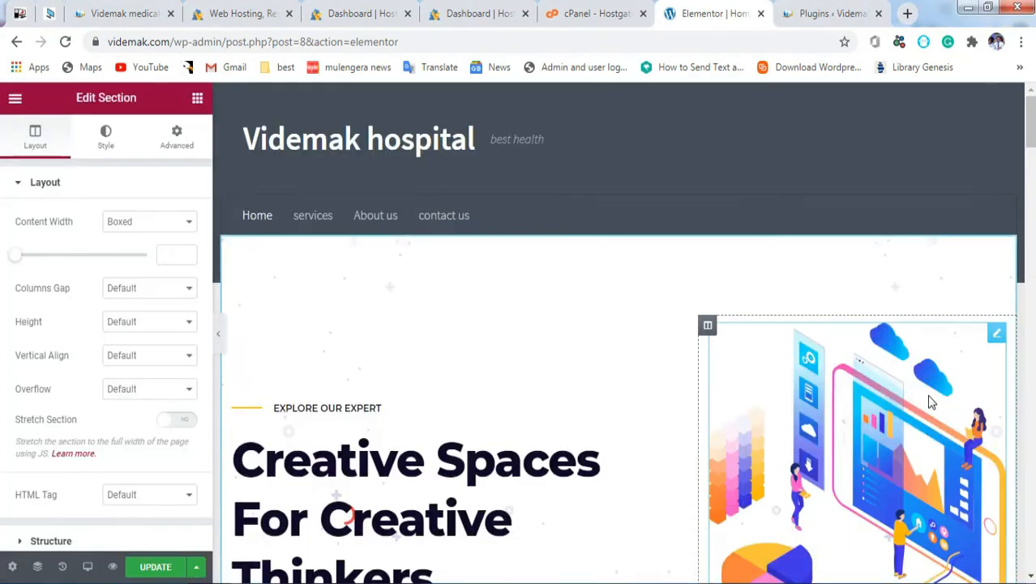
{"action": "scroll", "coordinate": [622, 332], "scroll_direction": "down", "scroll_amount": 5}
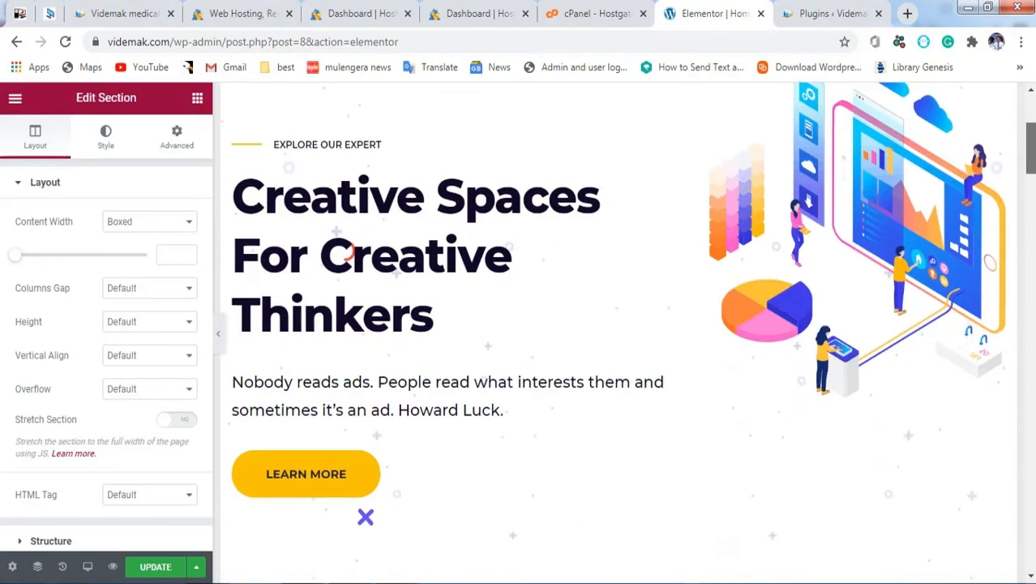
Step: Hide the editing panel to preview the full-width layout, then restore the panel
{"action": "left_click", "coordinate": [219, 337]}
{"action": "left_click_drag", "start_coordinate": [1030, 166], "coordinate": [1031, 125]}
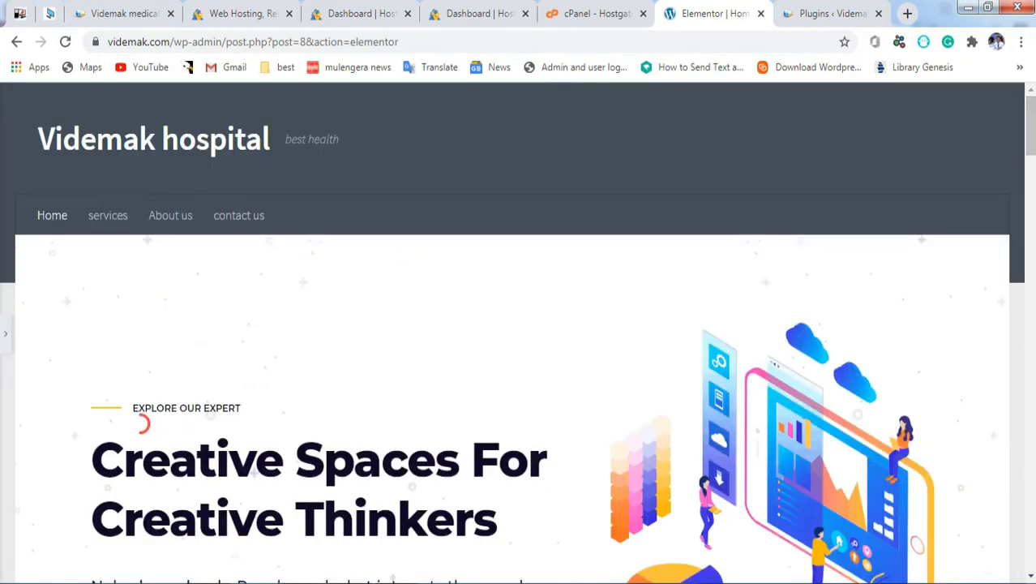
{"action": "left_click", "coordinate": [398, 583]}
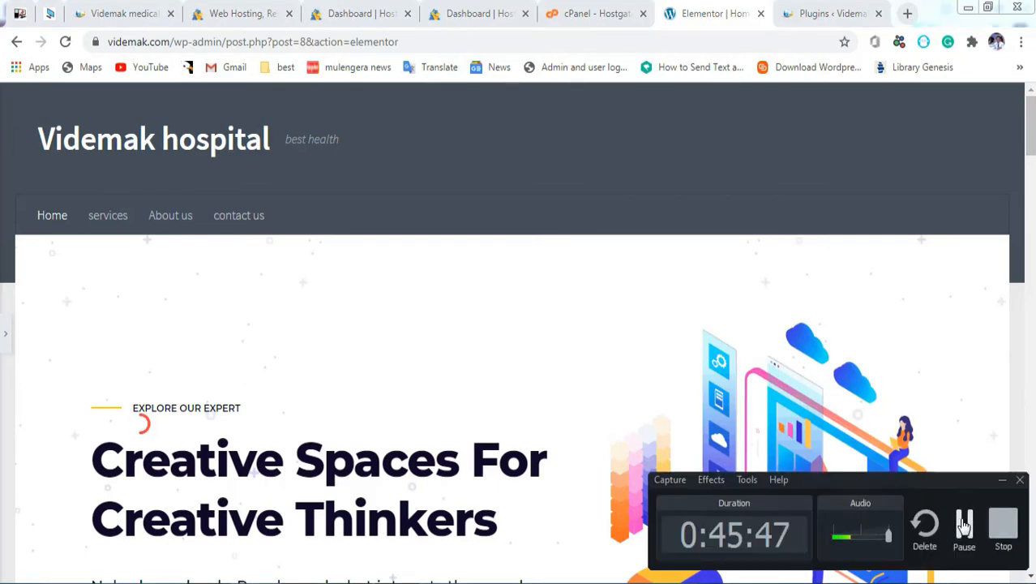
{"action": "left_click", "coordinate": [1001, 480]}
{"action": "left_click_drag", "start_coordinate": [1030, 130], "coordinate": [1026, 365]}
{"action": "left_click_drag", "start_coordinate": [1021, 318], "coordinate": [1028, 105]}
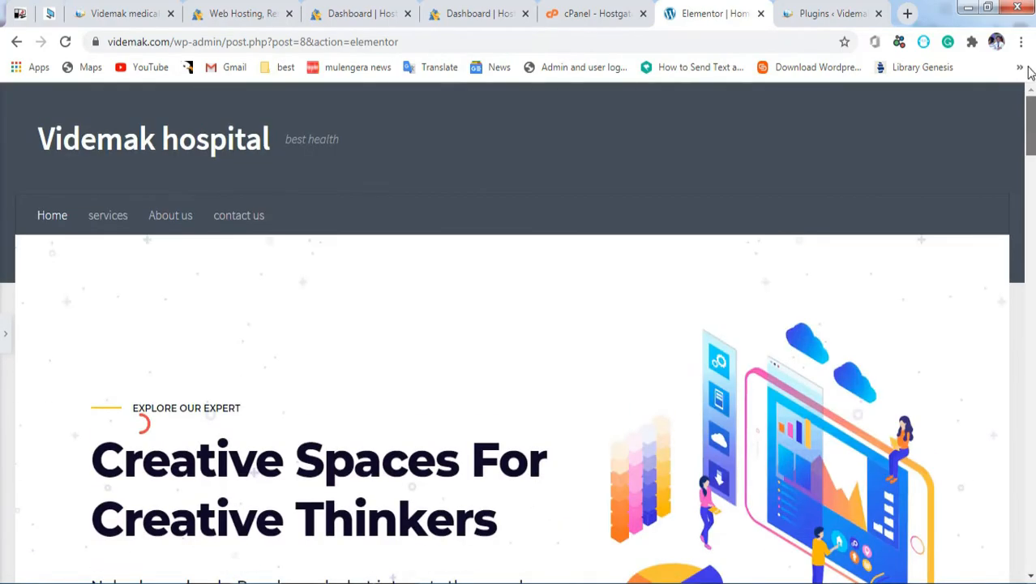
{"action": "left_click", "coordinate": [4, 331]}
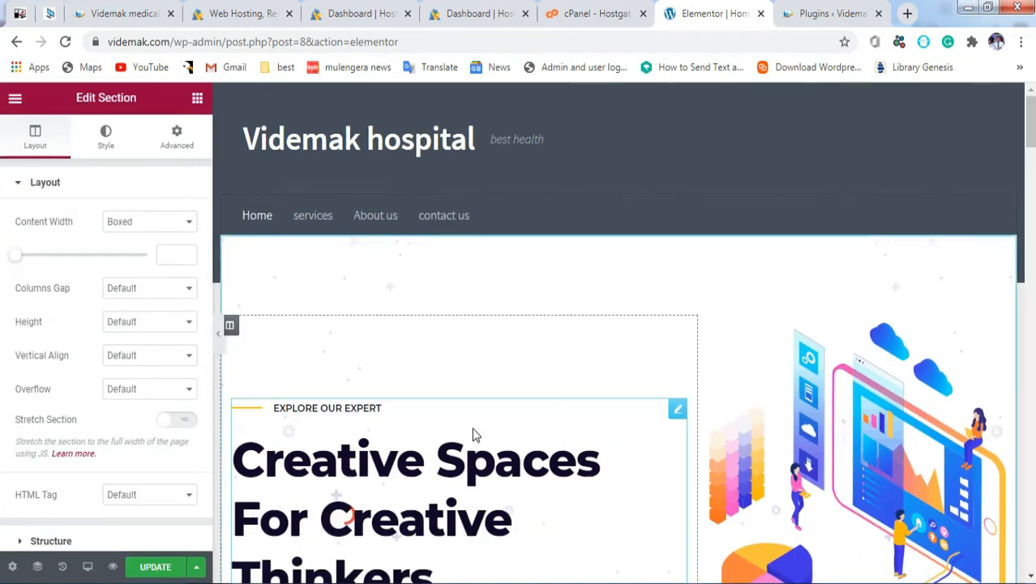
Step: Replace the hero heading 'Creative Spaces For Creative Thinkers' with 'creative minds'
{"action": "left_click", "coordinate": [381, 408]}
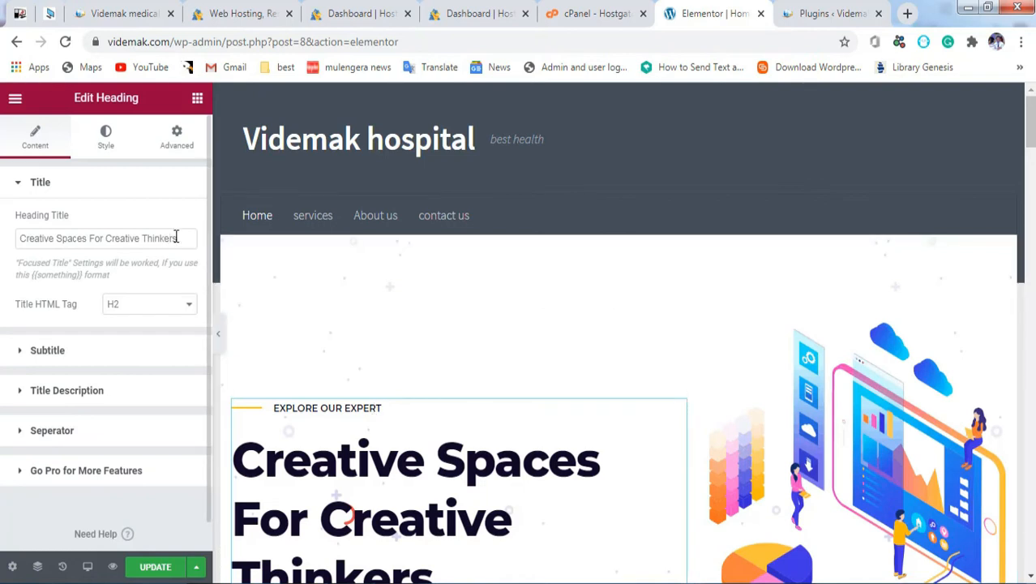
{"action": "left_click_drag", "start_coordinate": [180, 238], "coordinate": [1, 265]}
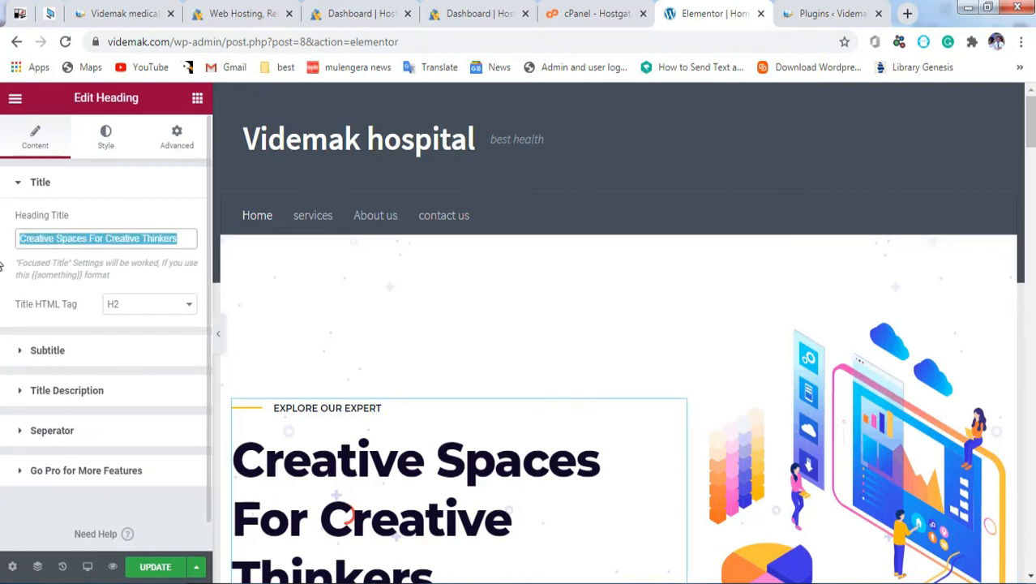
{"action": "type", "text": "creative minds"}
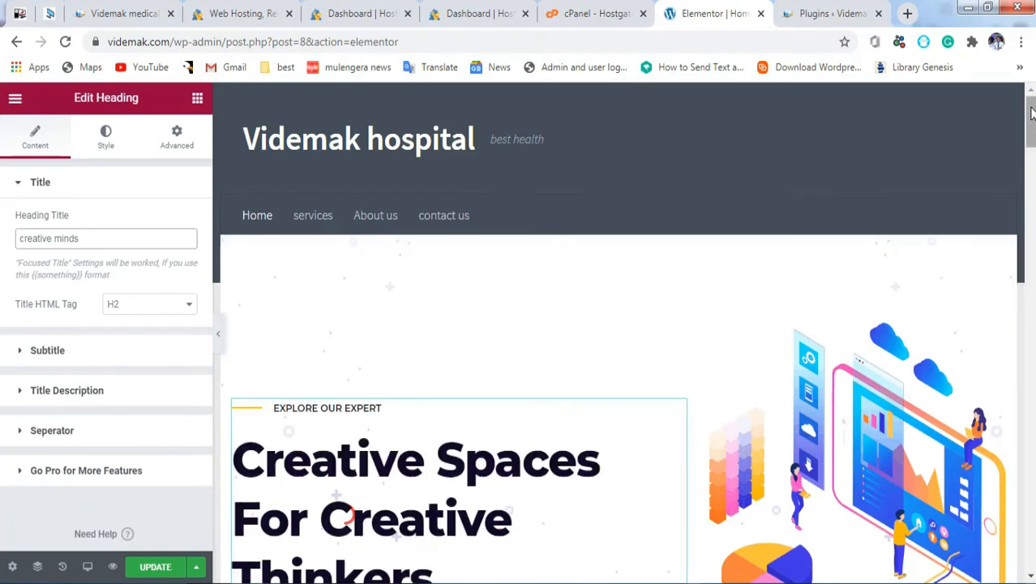
{"action": "scroll", "coordinate": [949, 280], "scroll_direction": "down", "scroll_amount": 2}
{"action": "scroll", "coordinate": [617, 325], "scroll_direction": "down", "scroll_amount": 2}
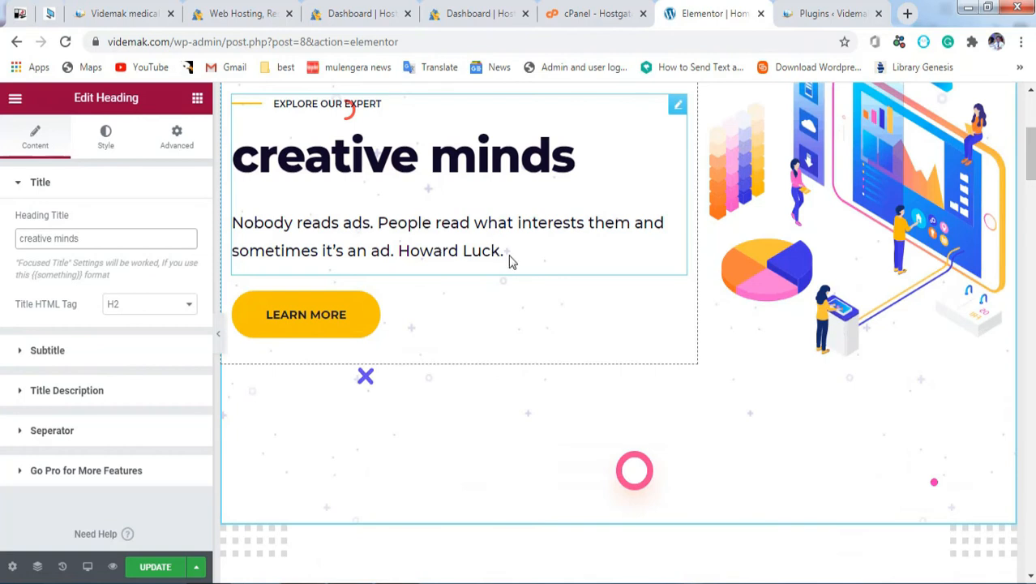
{"action": "right_click", "coordinate": [483, 252]}
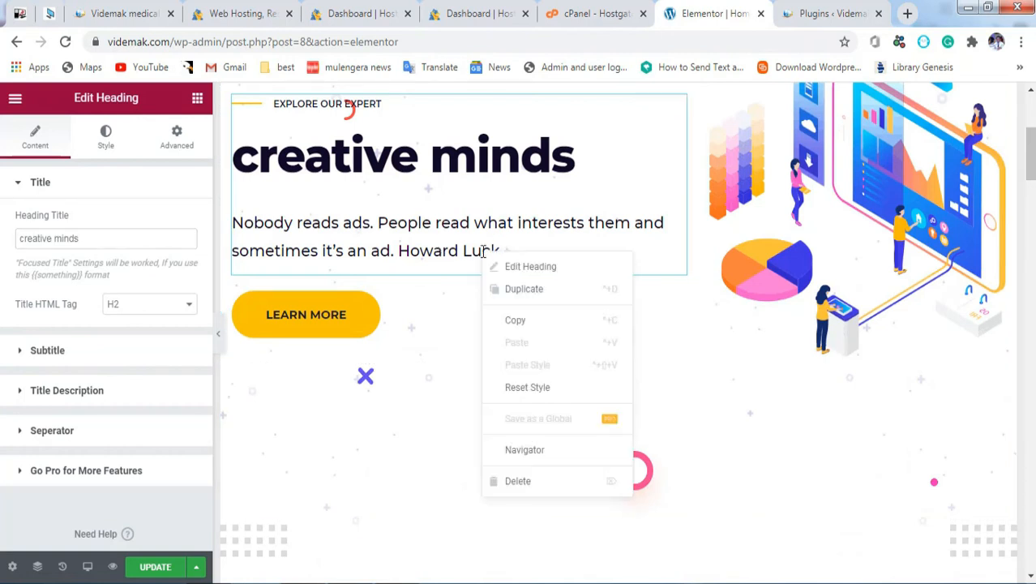
{"action": "left_click", "coordinate": [511, 269]}
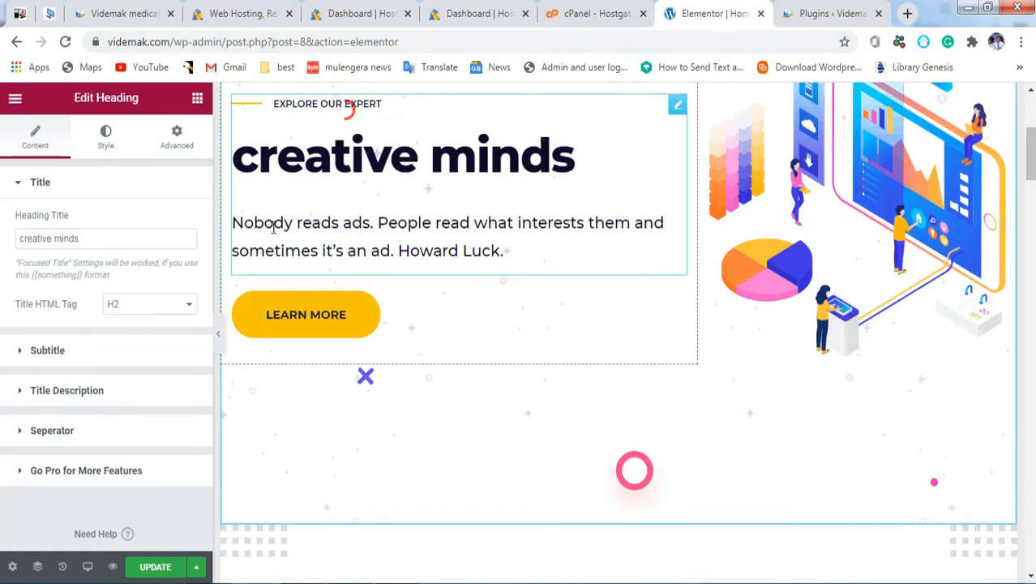
{"action": "left_click", "coordinate": [22, 185]}
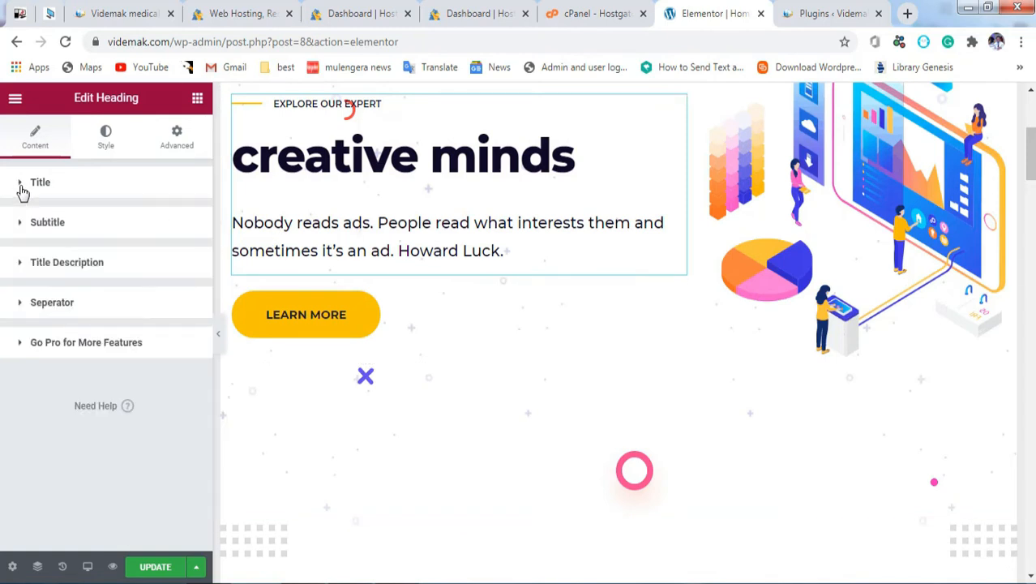
Step: Change the hero subtitle from 'Explore our expert' to 'MY HOSPITAL'
{"action": "left_click", "coordinate": [21, 224]}
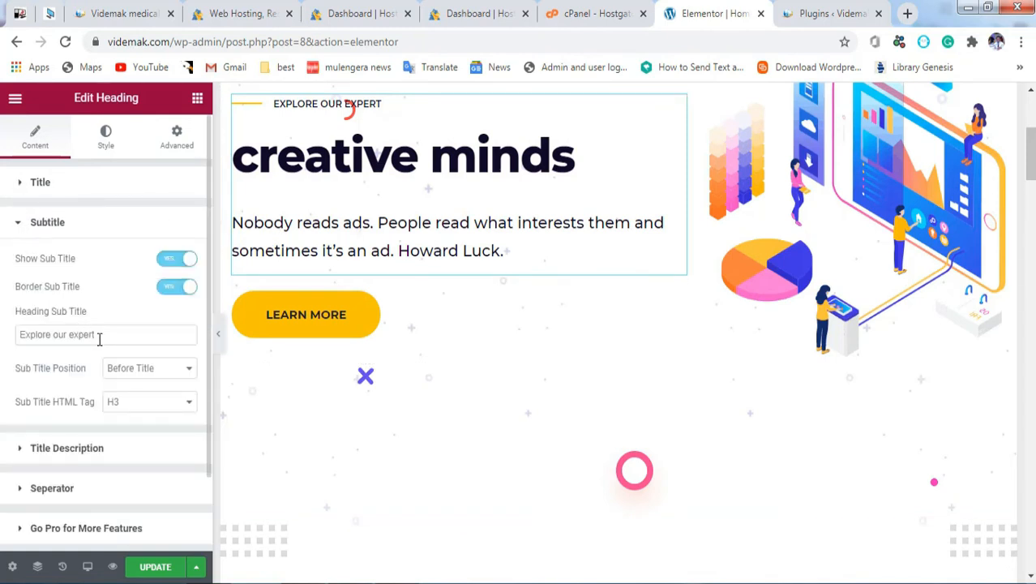
{"action": "left_click_drag", "start_coordinate": [105, 336], "coordinate": [7, 335]}
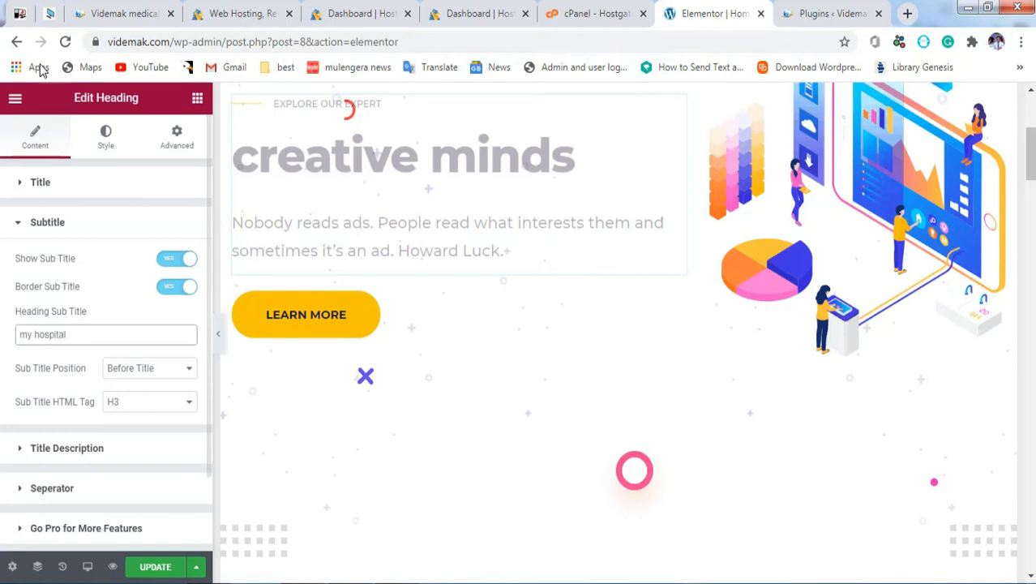
{"action": "left_click", "coordinate": [18, 227]}
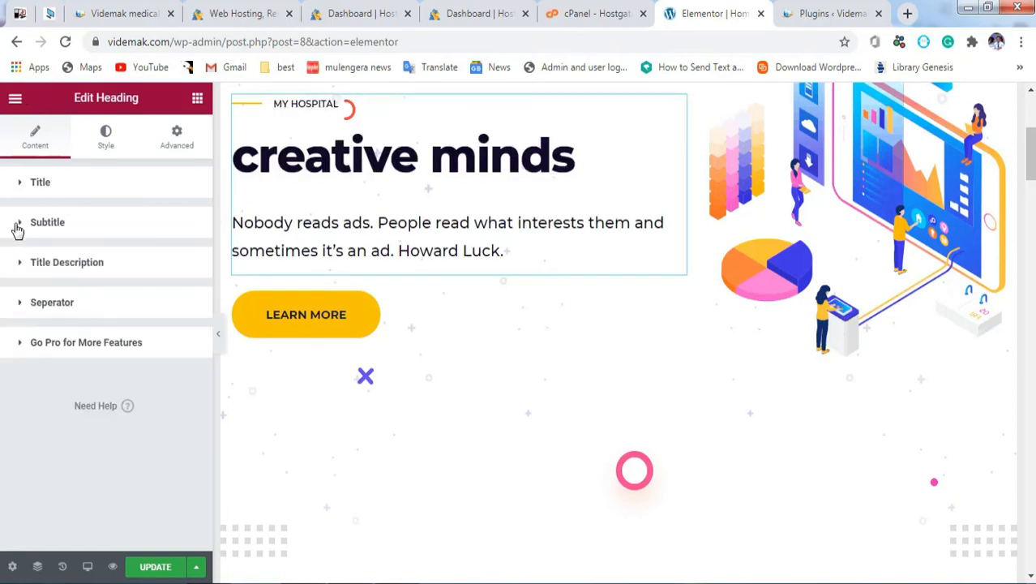
Step: Replace the hero description with 'the best hospital in the world' and preview the page
{"action": "left_click", "coordinate": [25, 272]}
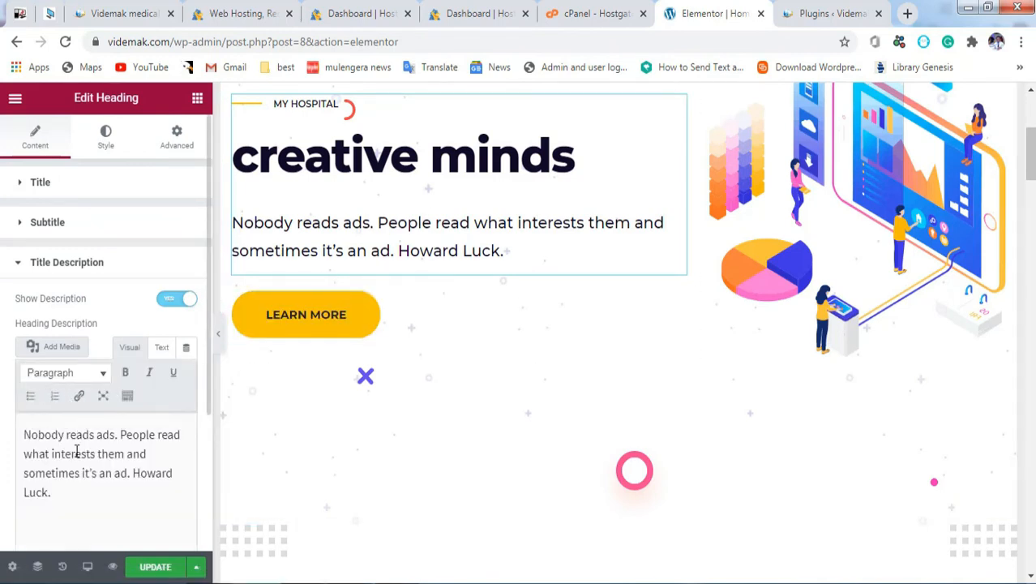
{"action": "left_click_drag", "start_coordinate": [52, 503], "coordinate": [15, 388]}
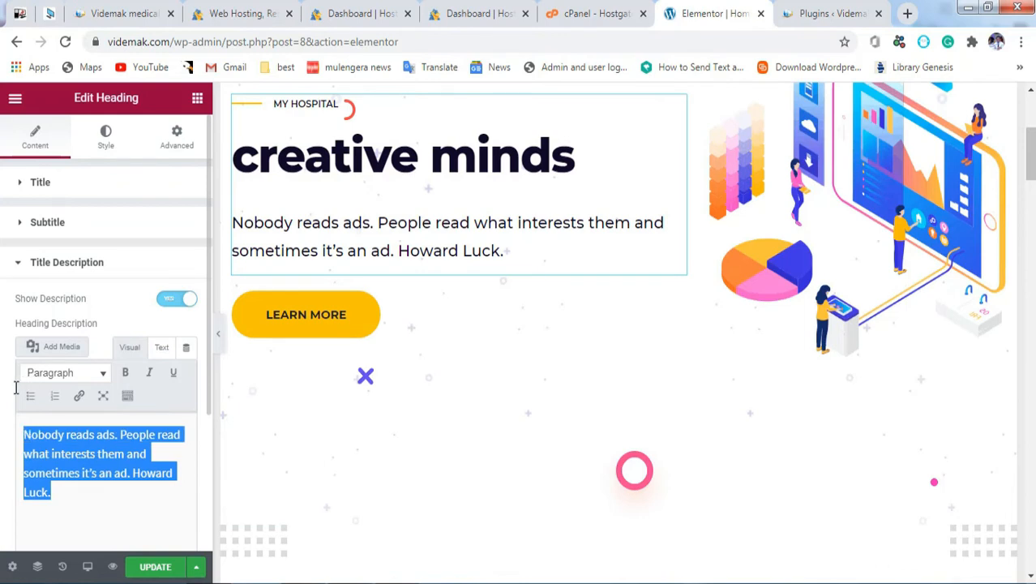
{"action": "type", "text": "the best hospital in the world"}
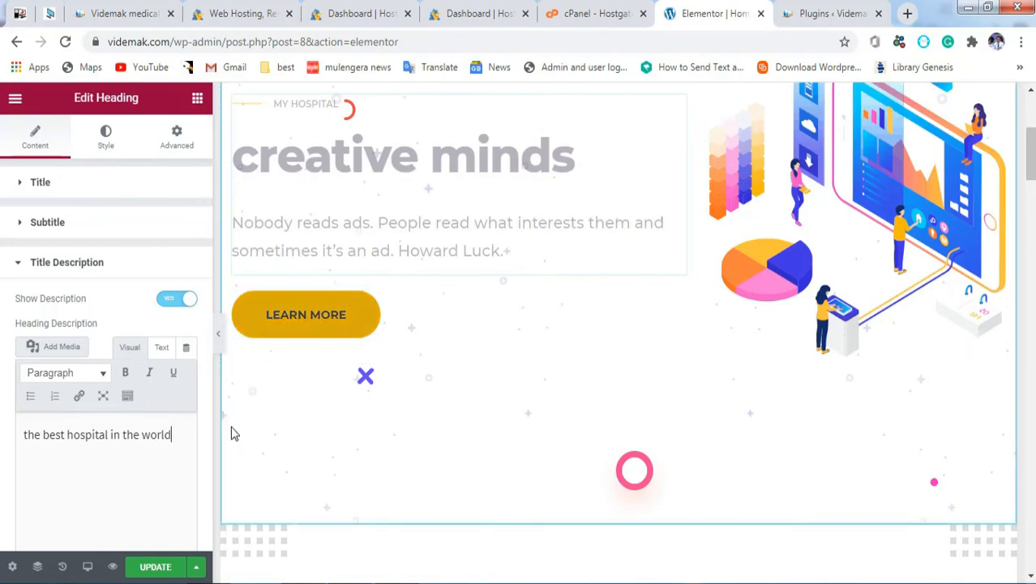
{"action": "left_click", "coordinate": [208, 334]}
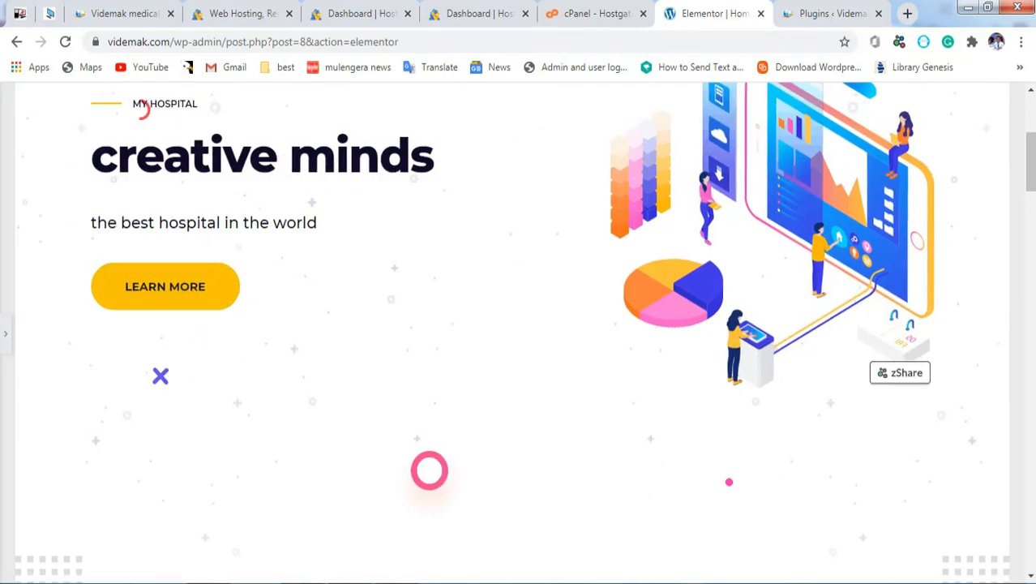
{"action": "scroll", "coordinate": [519, 324], "scroll_direction": "up", "scroll_amount": 4}
{"action": "scroll", "coordinate": [519, 325], "scroll_direction": "down", "scroll_amount": 20}
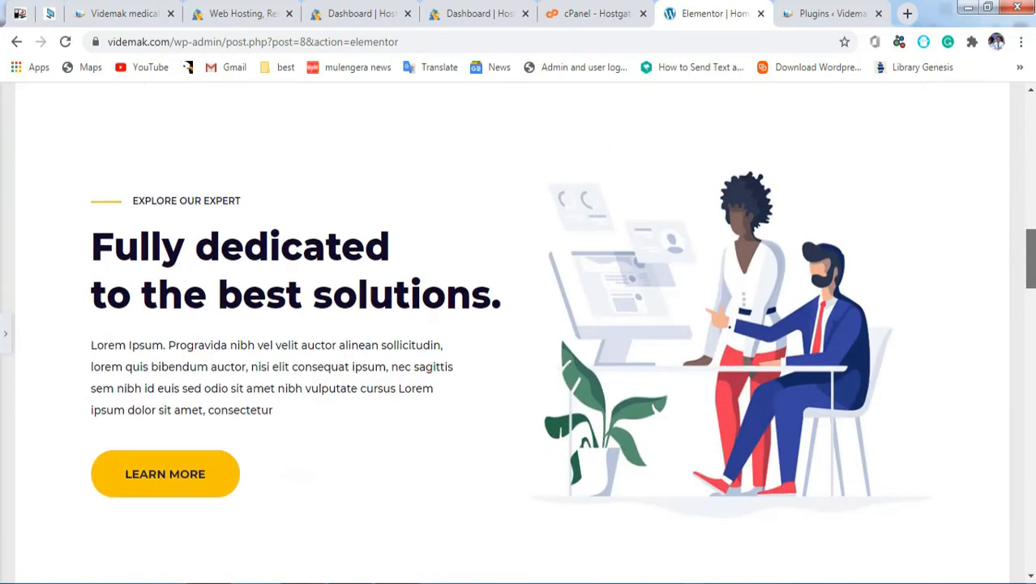
{"action": "scroll", "coordinate": [519, 324], "scroll_direction": "down", "scroll_amount": 10}
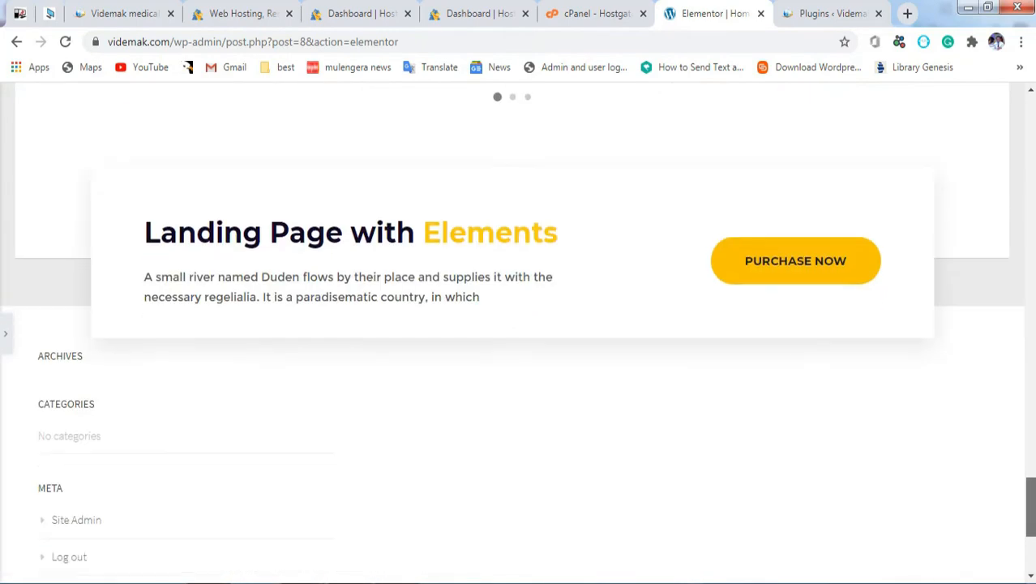
{"action": "left_click_drag", "start_coordinate": [1031, 478], "coordinate": [1030, 417]}
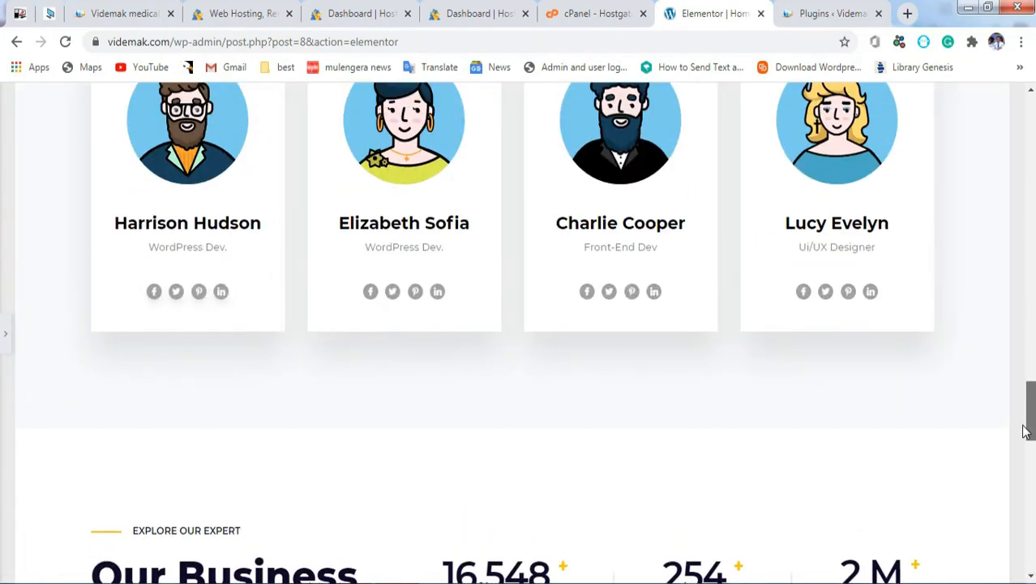
Step: Delete the four team member cards section below the Creative Team heading
{"action": "left_click", "coordinate": [4, 350]}
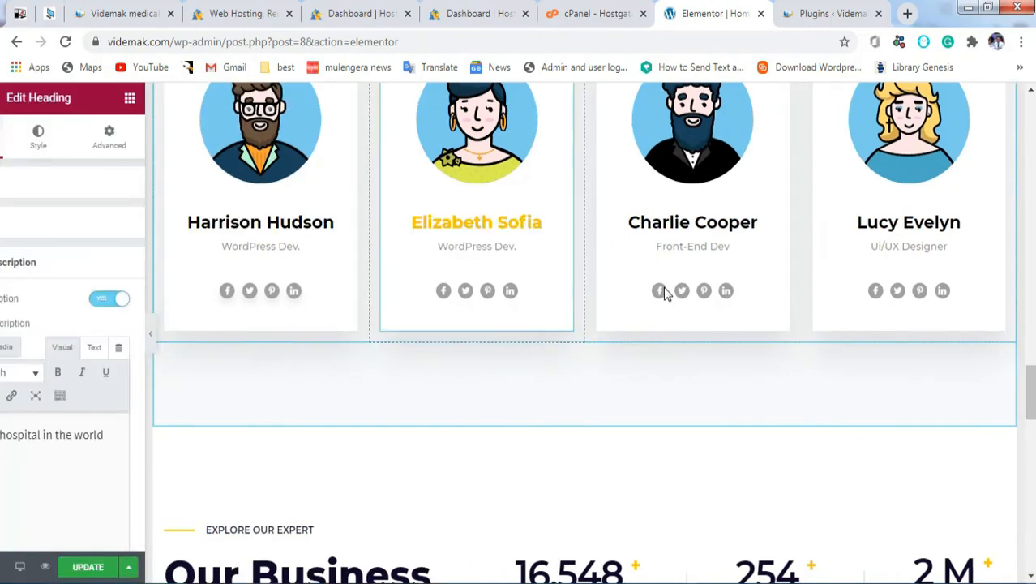
{"action": "scroll", "coordinate": [1031, 399], "scroll_direction": "up", "scroll_amount": 1}
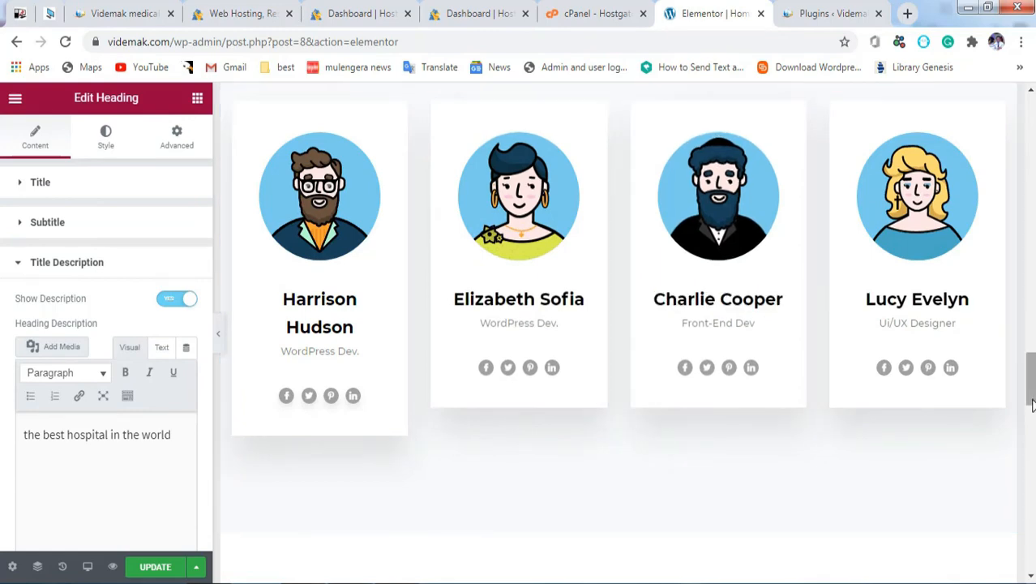
{"action": "scroll", "coordinate": [1028, 383], "scroll_direction": "up", "scroll_amount": 2}
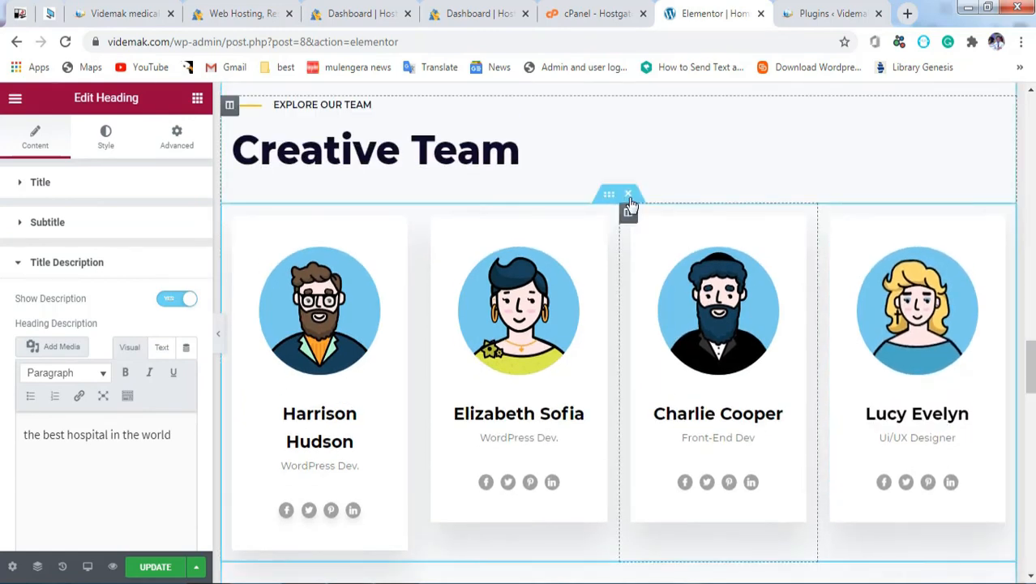
{"action": "left_click", "coordinate": [630, 195]}
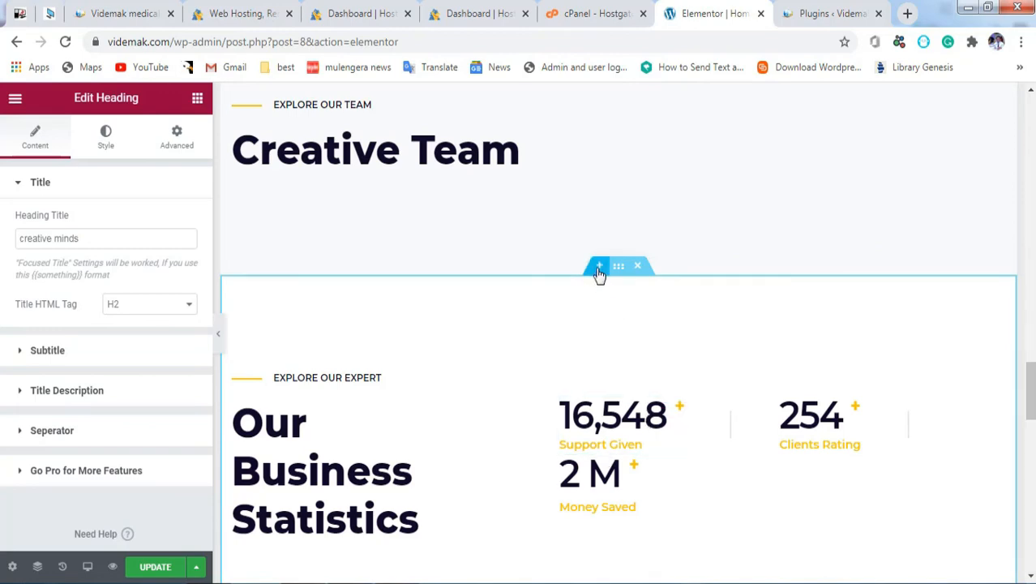
{"action": "left_click_drag", "start_coordinate": [1031, 392], "coordinate": [1030, 124]}
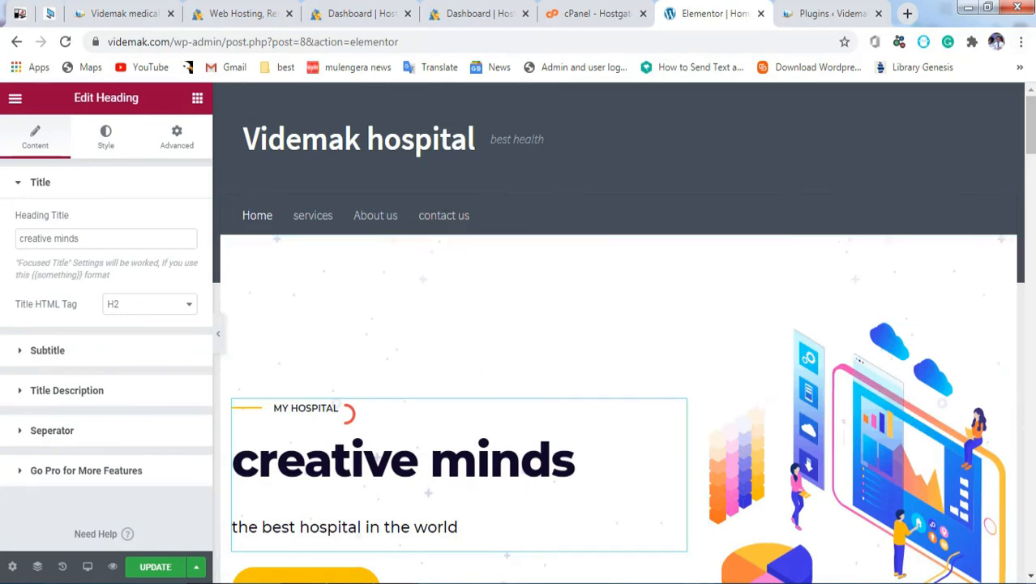
{"action": "scroll", "coordinate": [1021, 258], "scroll_direction": "down", "scroll_amount": 5}
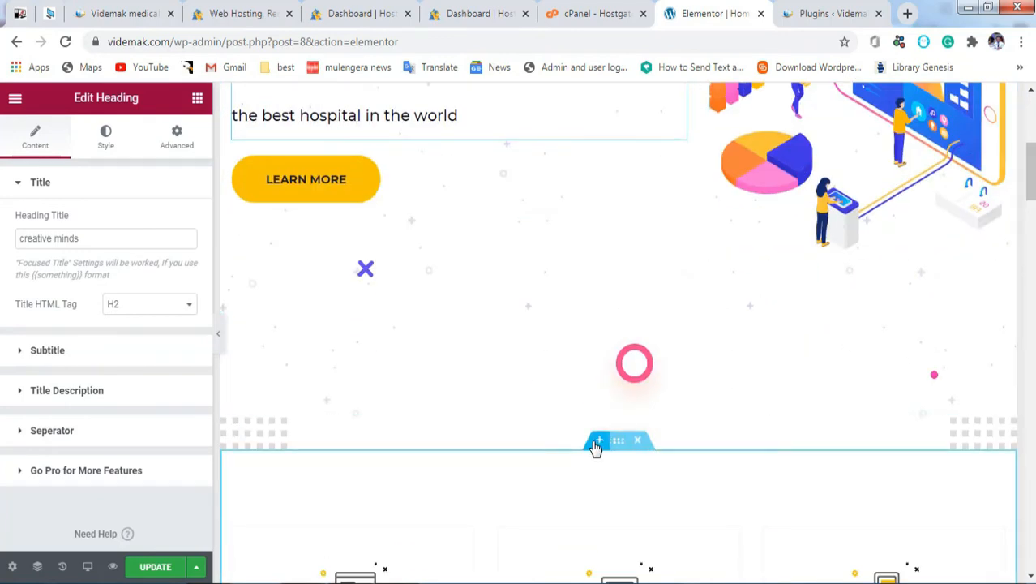
Step: Add then discard a trial empty section, and publish the Home page with Update
{"action": "left_click", "coordinate": [599, 443]}
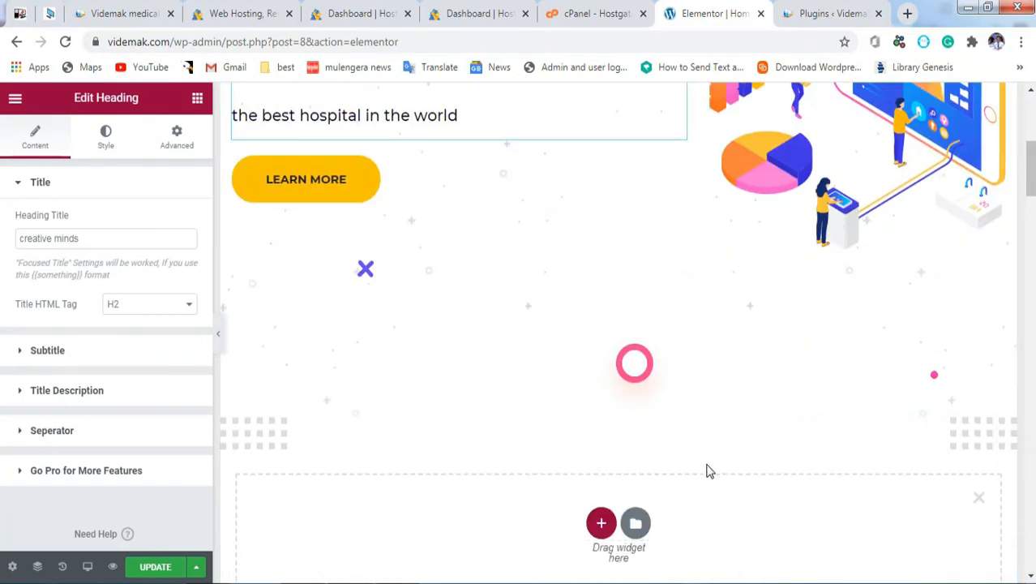
{"action": "scroll", "coordinate": [1032, 198], "scroll_direction": "down", "scroll_amount": 3}
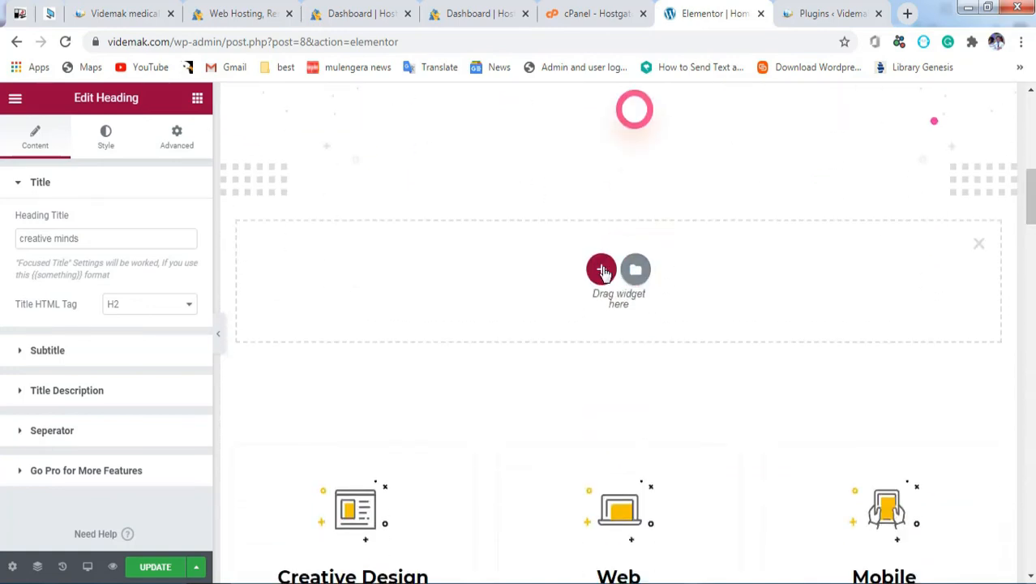
{"action": "left_click", "coordinate": [601, 270]}
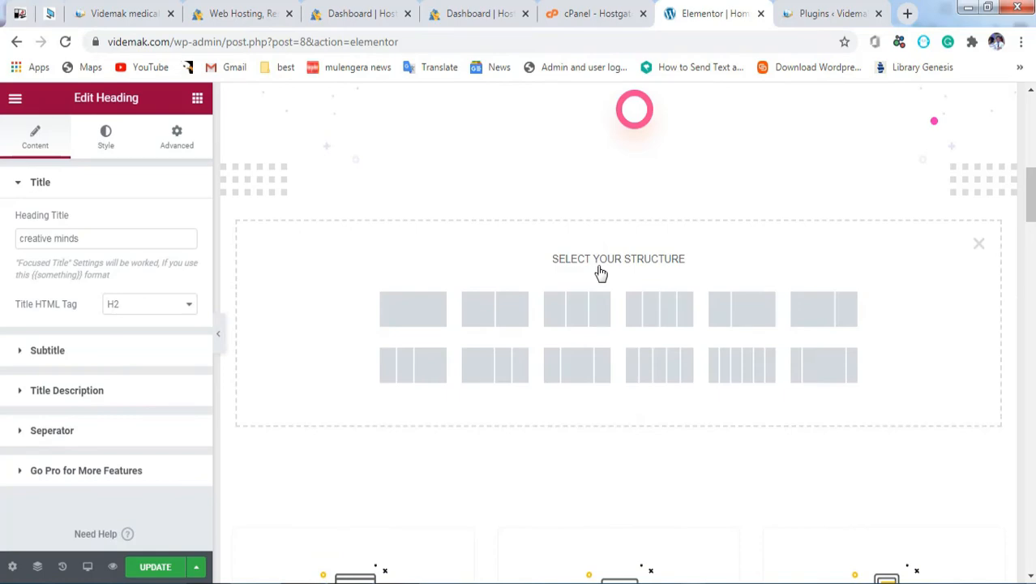
{"action": "left_click", "coordinate": [979, 244]}
{"action": "scroll", "coordinate": [616, 325], "scroll_direction": "down", "scroll_amount": 5}
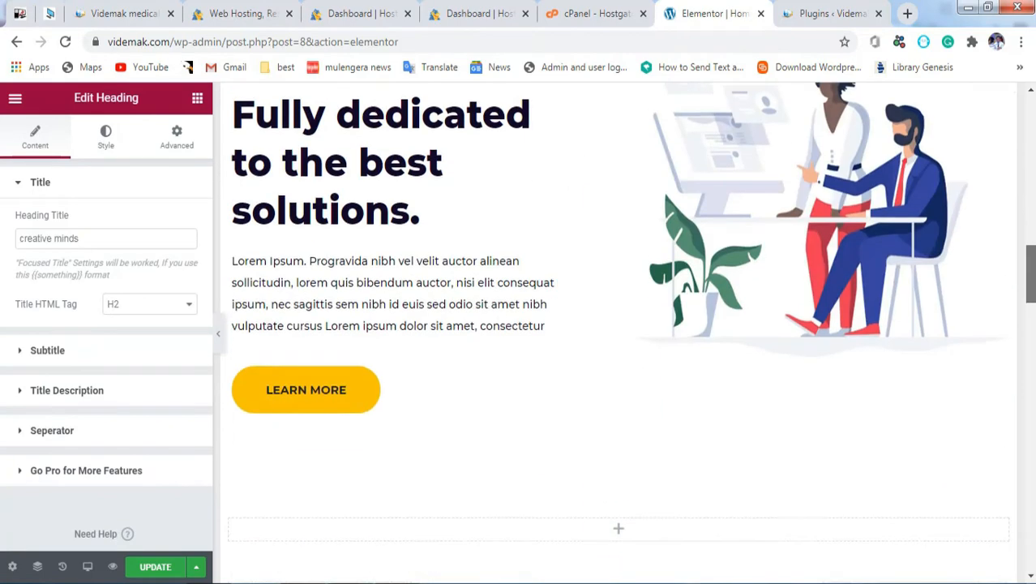
{"action": "scroll", "coordinate": [616, 324], "scroll_direction": "down", "scroll_amount": 10}
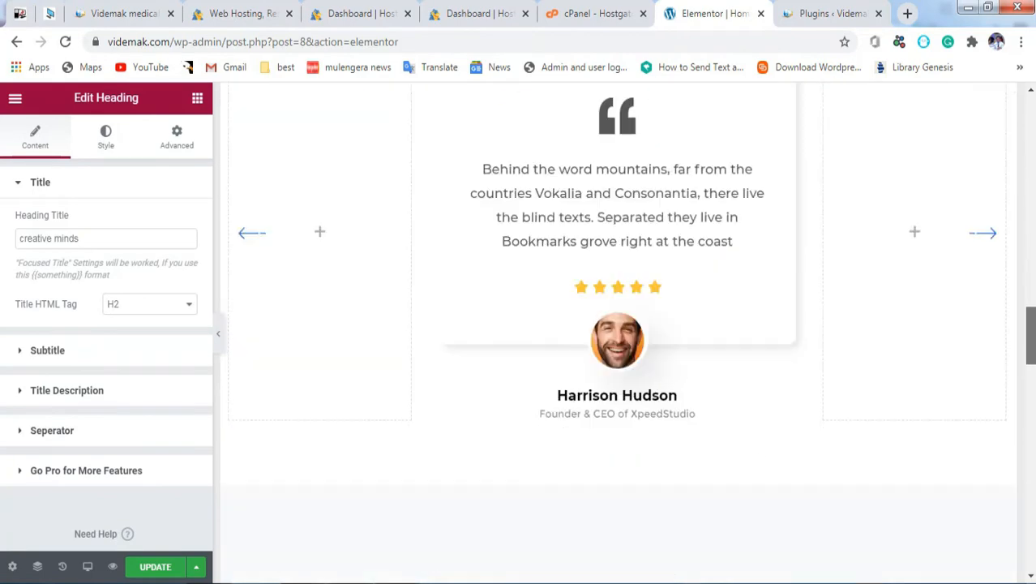
{"action": "left_click", "coordinate": [140, 568]}
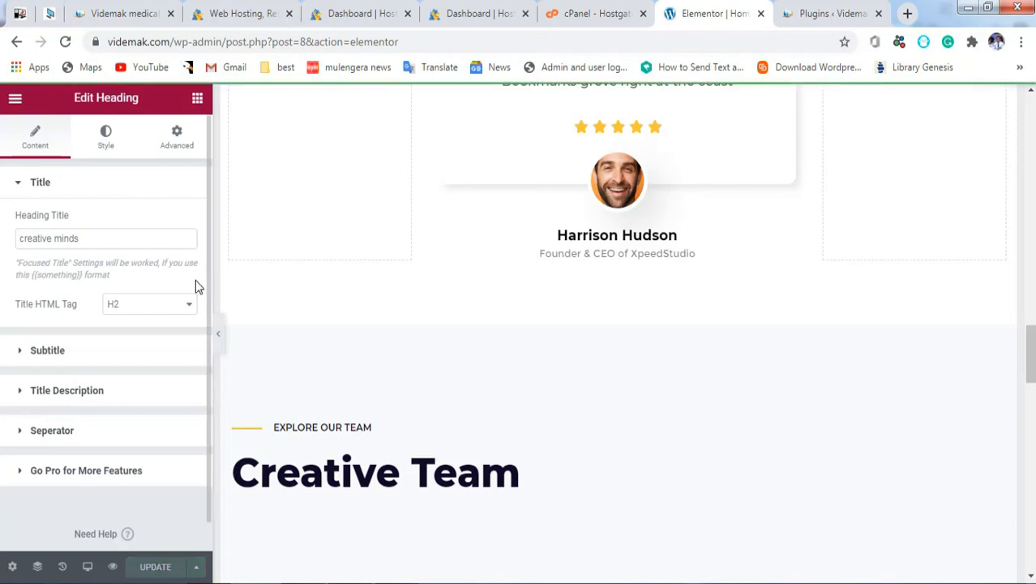
{"action": "left_click_drag", "start_coordinate": [170, 41], "coordinate": [448, 51]}
{"action": "key", "text": "BackSpace"}
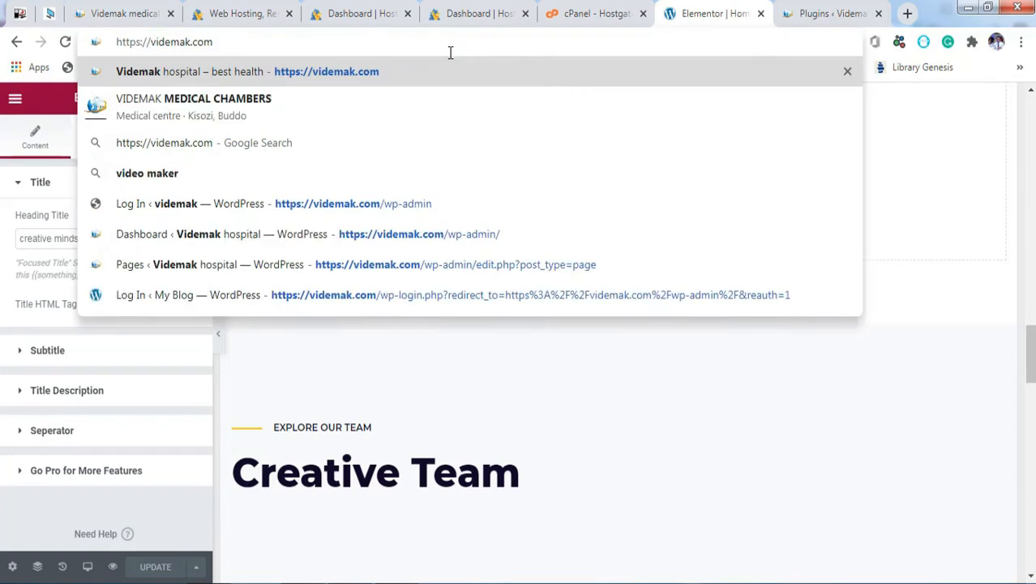
{"action": "key", "text": "Return"}
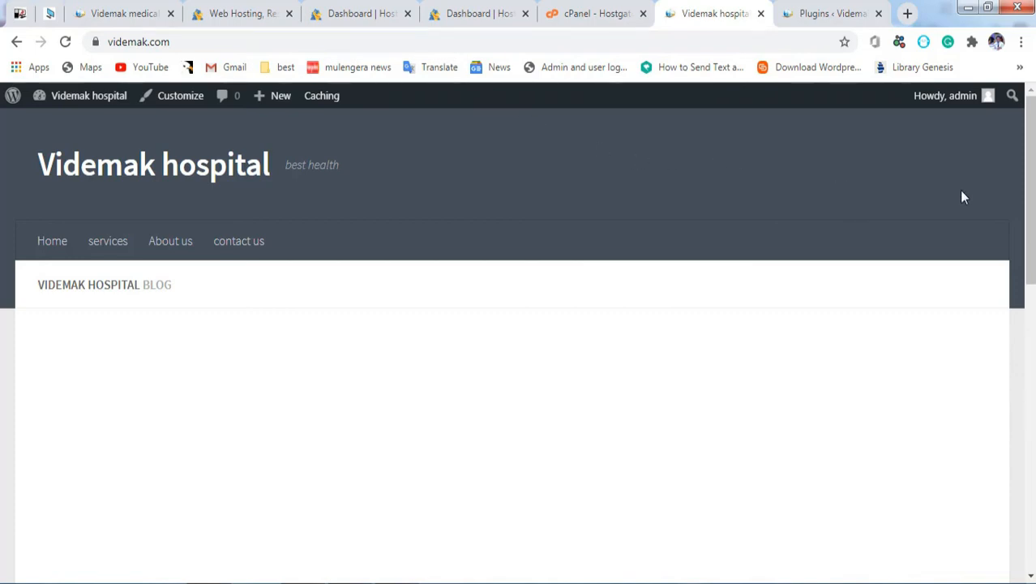
{"action": "left_click_drag", "start_coordinate": [1029, 115], "coordinate": [1019, 215]}
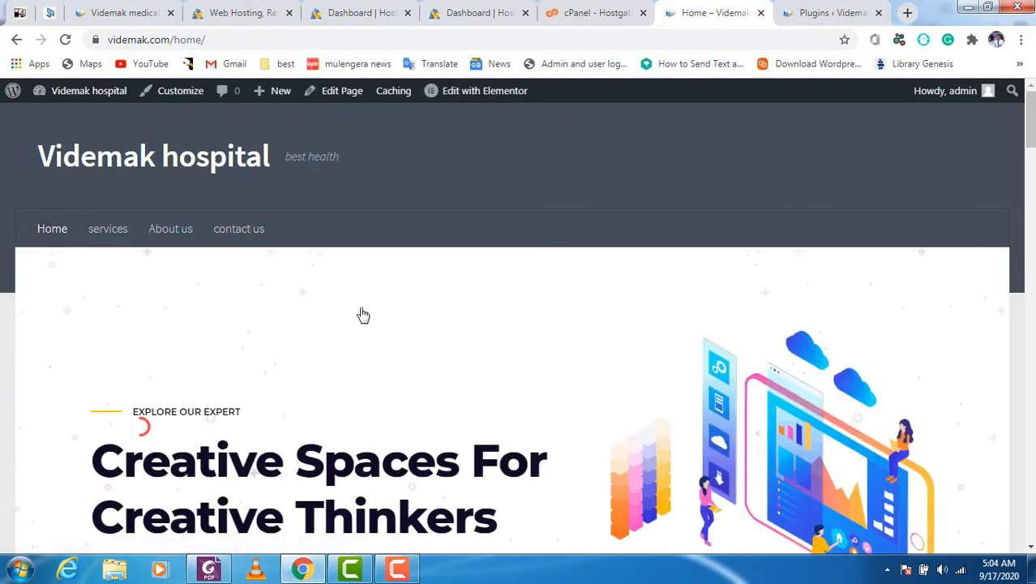
Step: Strip /home/ from the address, reload the front page, then go to the admin Dashboard
{"action": "left_click_drag", "start_coordinate": [173, 39], "coordinate": [411, 89]}
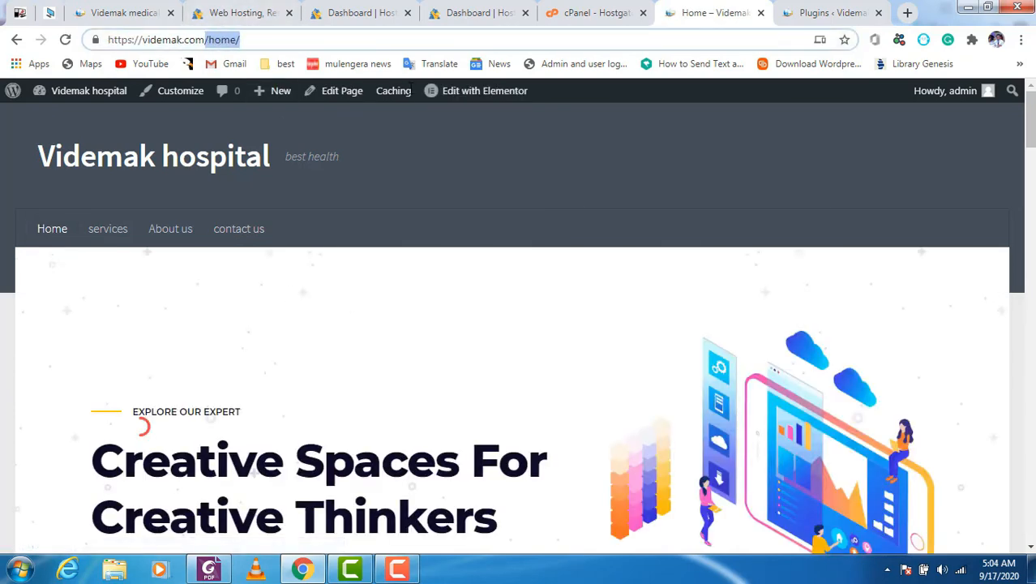
{"action": "key", "text": "BackSpace"}
{"action": "key", "text": "Return"}
{"action": "mouse_move", "coordinate": [411, 89]}
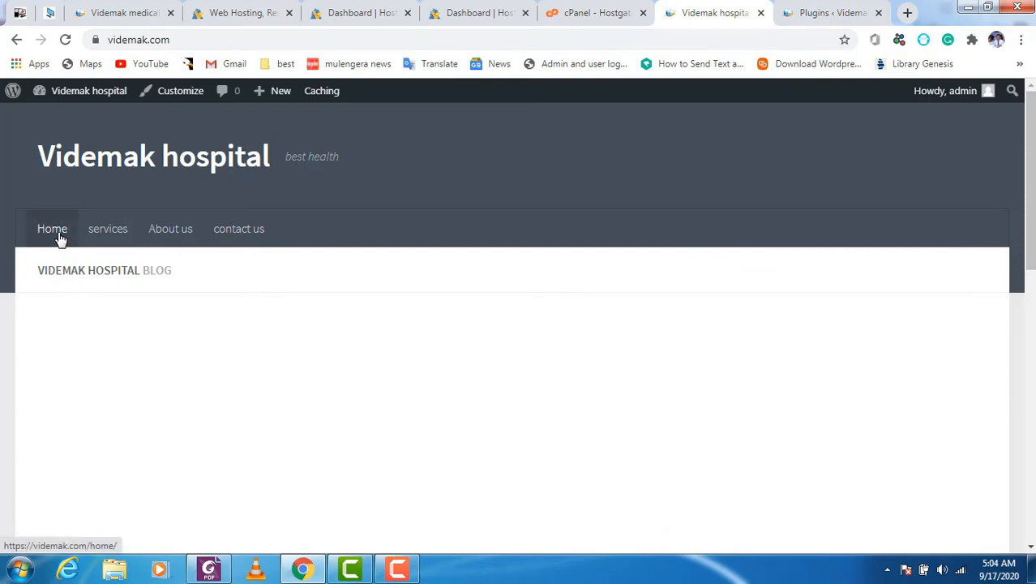
{"action": "mouse_move", "coordinate": [85, 91]}
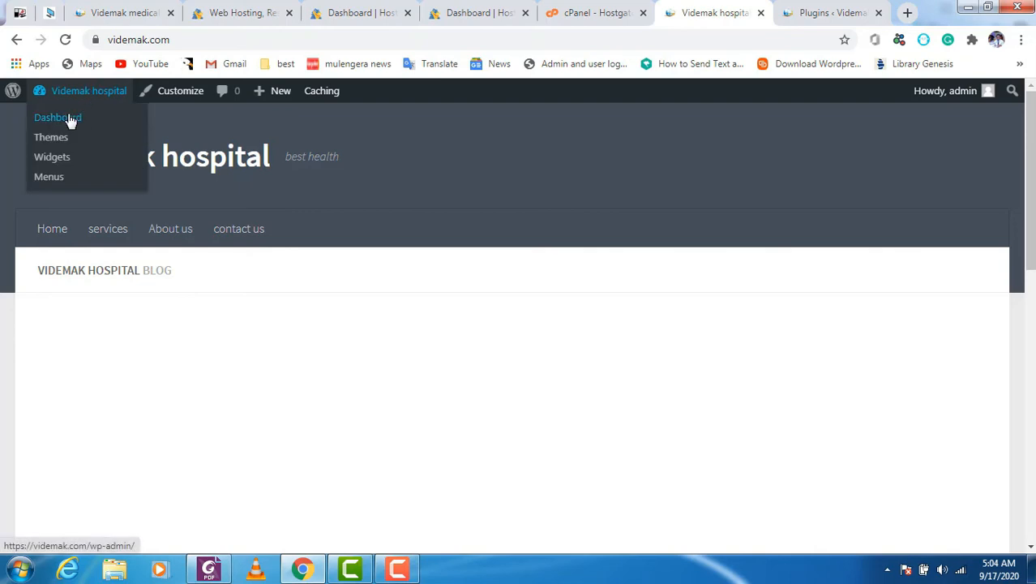
{"action": "left_click", "coordinate": [72, 119]}
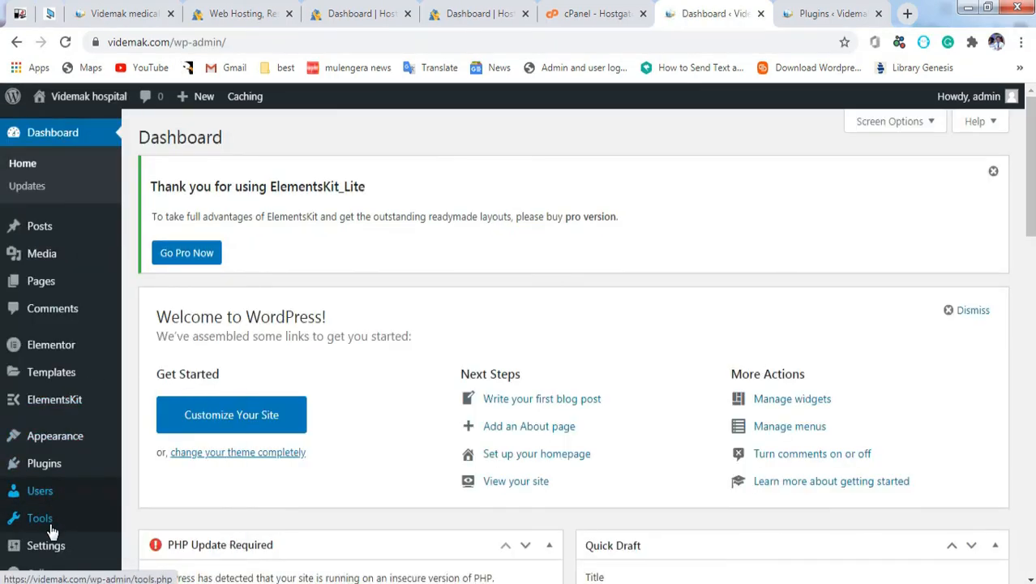
Step: In Settings > Reading, set the homepage to the static page Home and save
{"action": "mouse_move", "coordinate": [50, 551]}
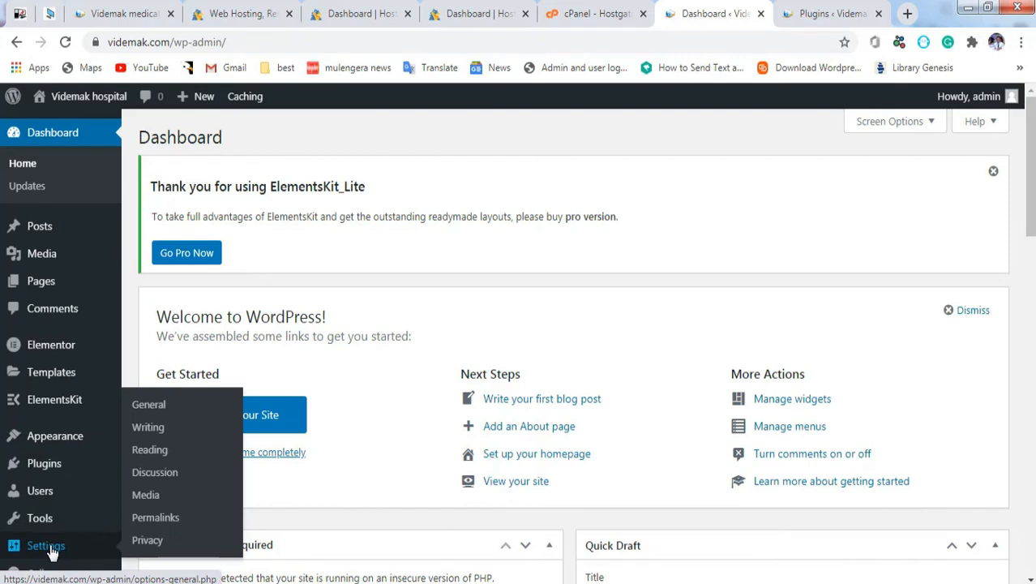
{"action": "left_click", "coordinate": [161, 455]}
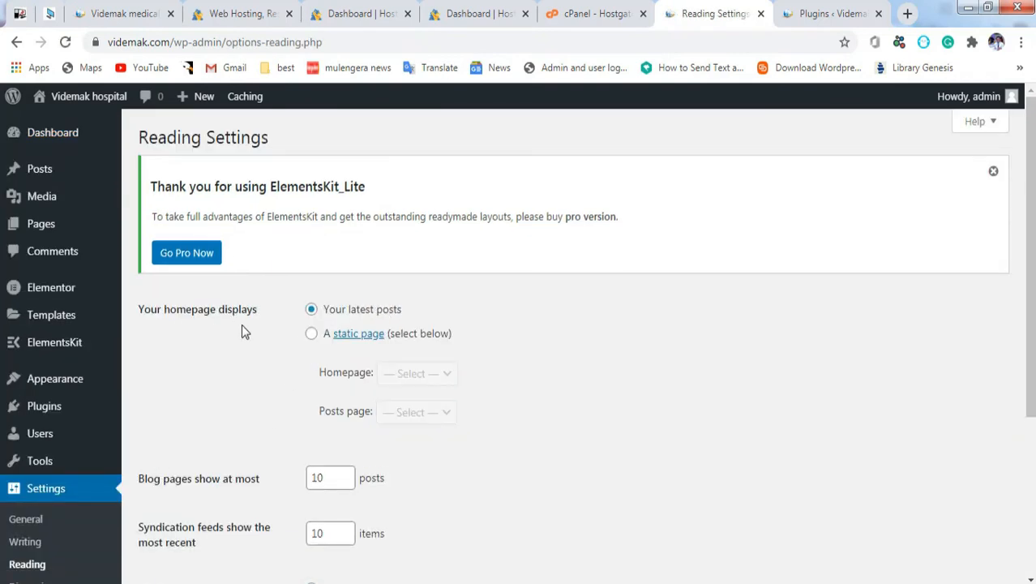
{"action": "left_click", "coordinate": [312, 335]}
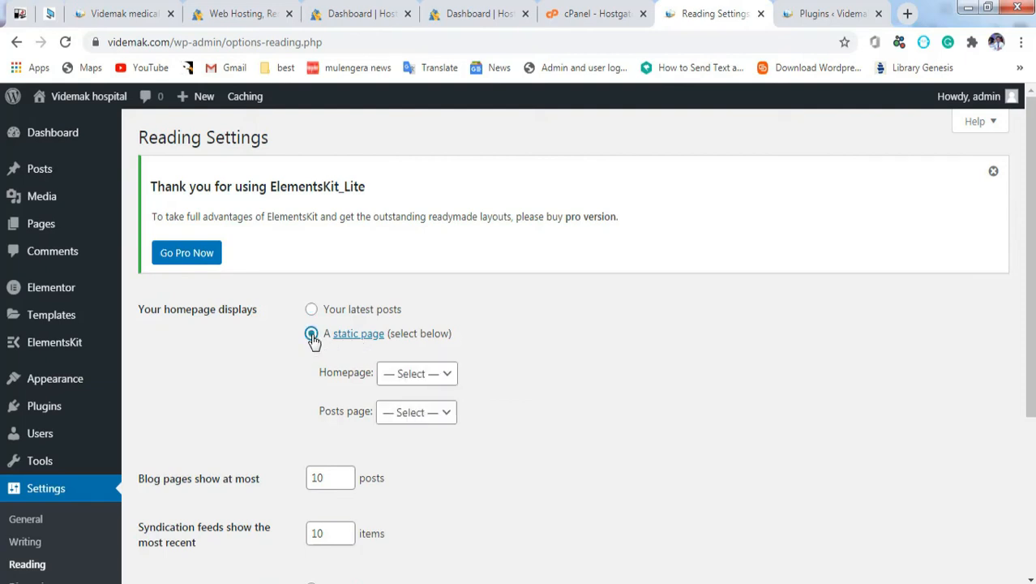
{"action": "left_click", "coordinate": [428, 374]}
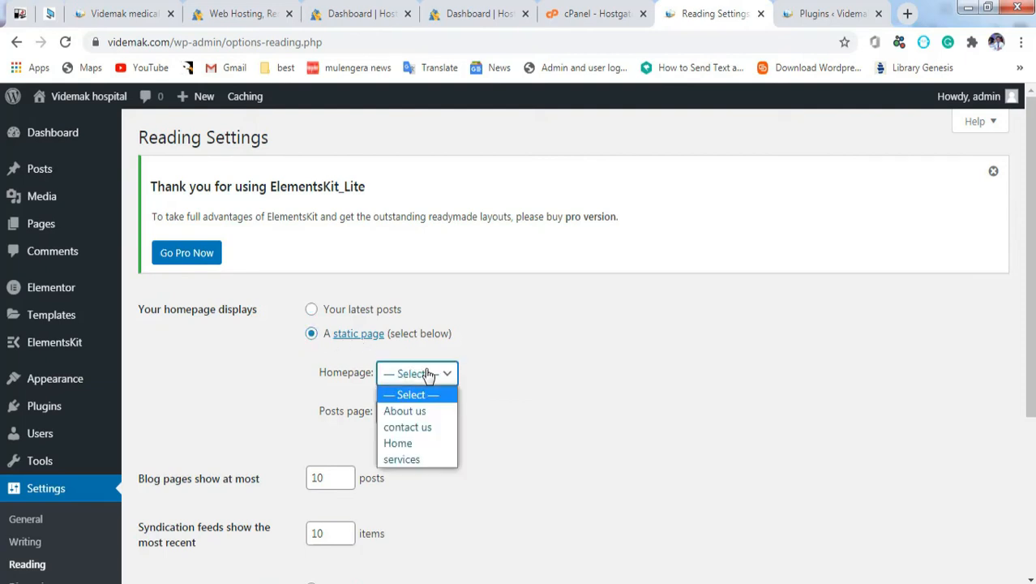
{"action": "left_click", "coordinate": [415, 445]}
{"action": "scroll", "coordinate": [522, 542], "scroll_direction": "down", "scroll_amount": 3}
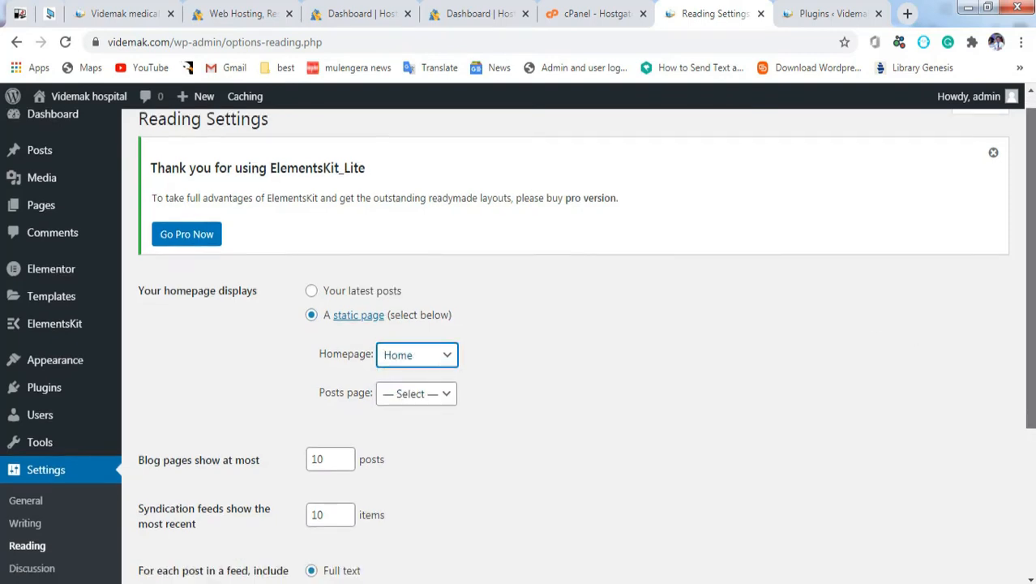
{"action": "left_click", "coordinate": [195, 506]}
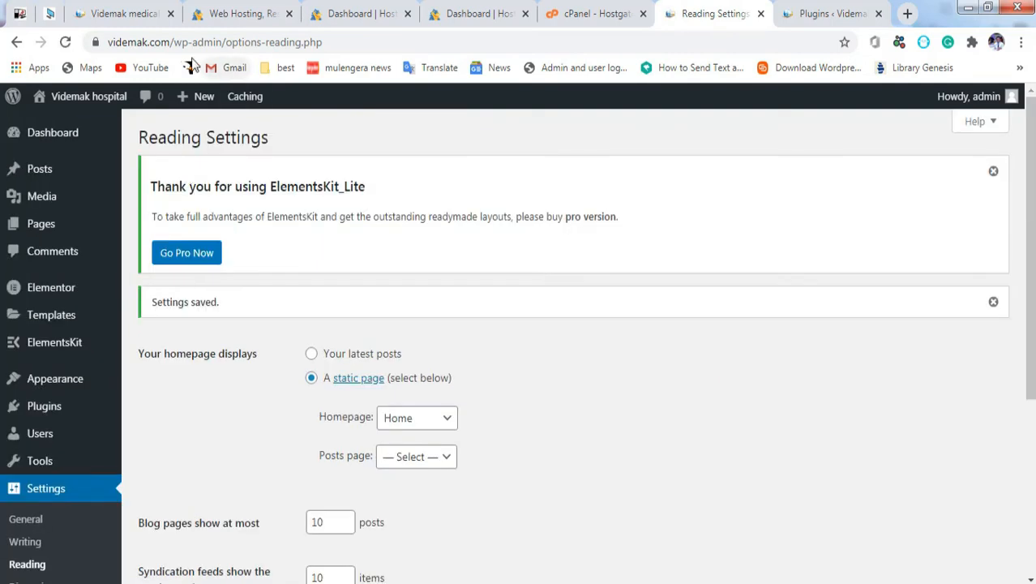
{"action": "left_click_drag", "start_coordinate": [205, 41], "coordinate": [359, 38]}
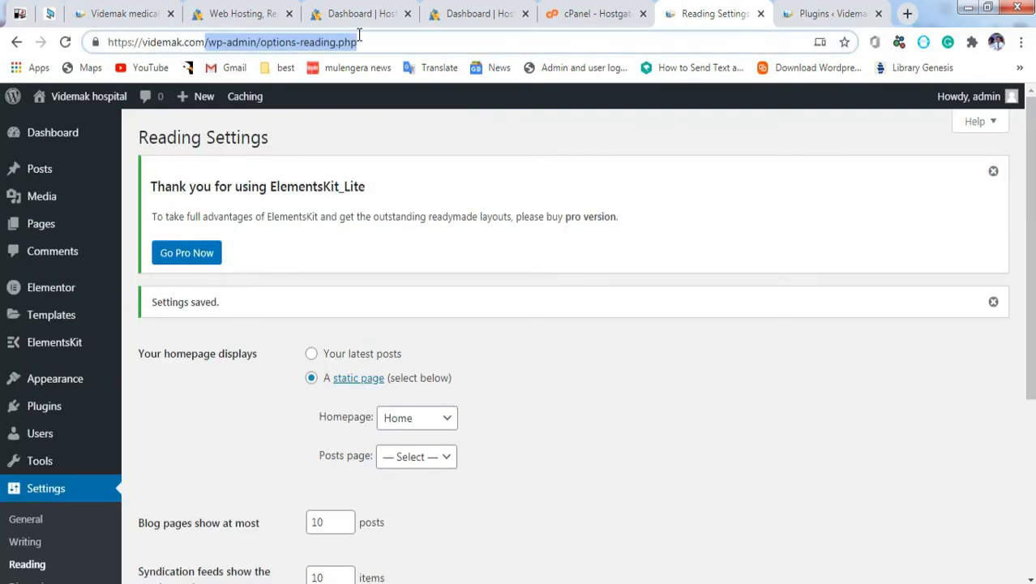
Step: Load videmak.com to check the designed Home page, then launch the Customizer from the admin bar
{"action": "key", "text": "BackSpace"}
{"action": "key", "text": "Return"}
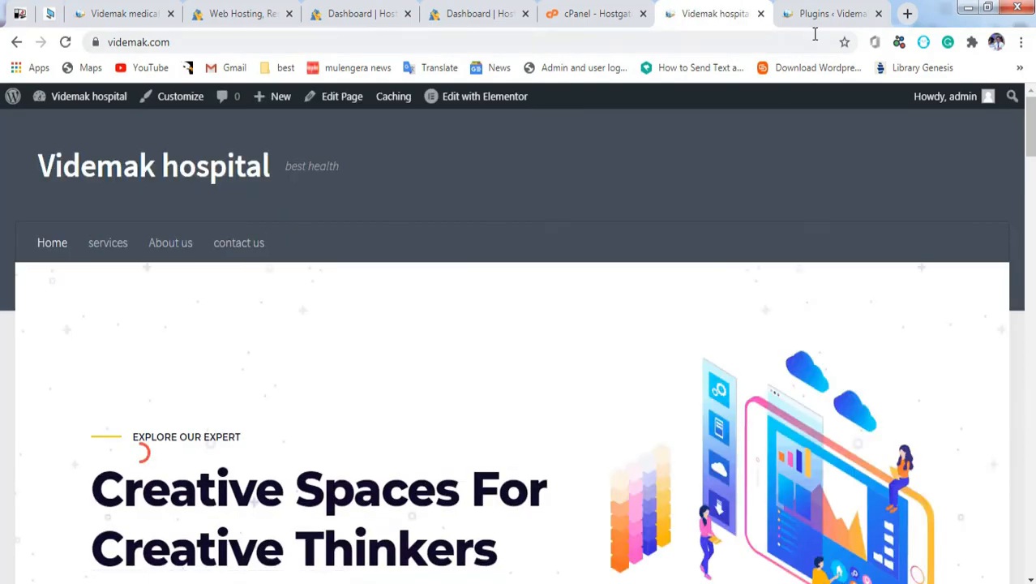
{"action": "left_click_drag", "start_coordinate": [1030, 130], "coordinate": [1029, 535]}
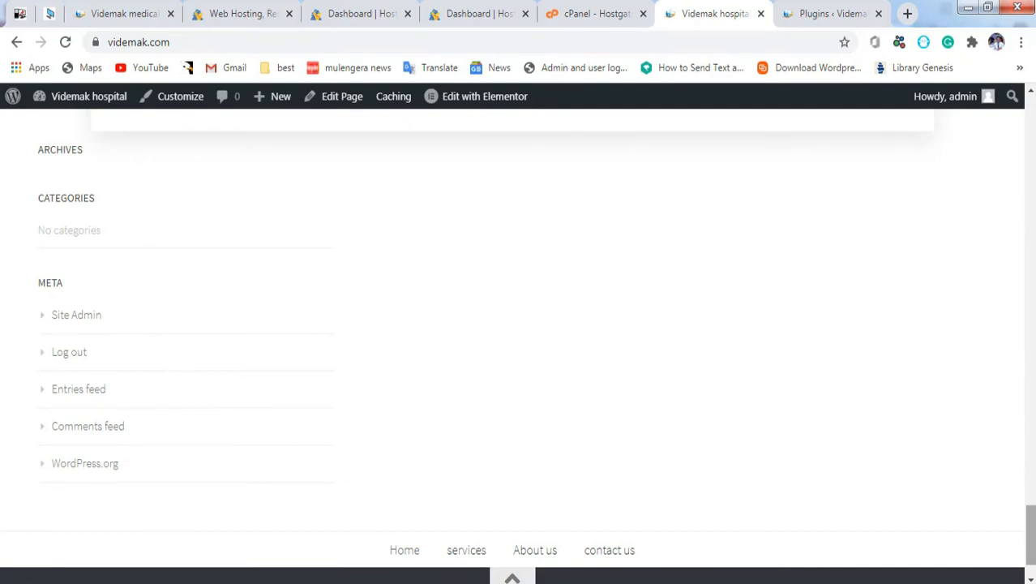
{"action": "left_click_drag", "start_coordinate": [1031, 533], "coordinate": [1026, 76]}
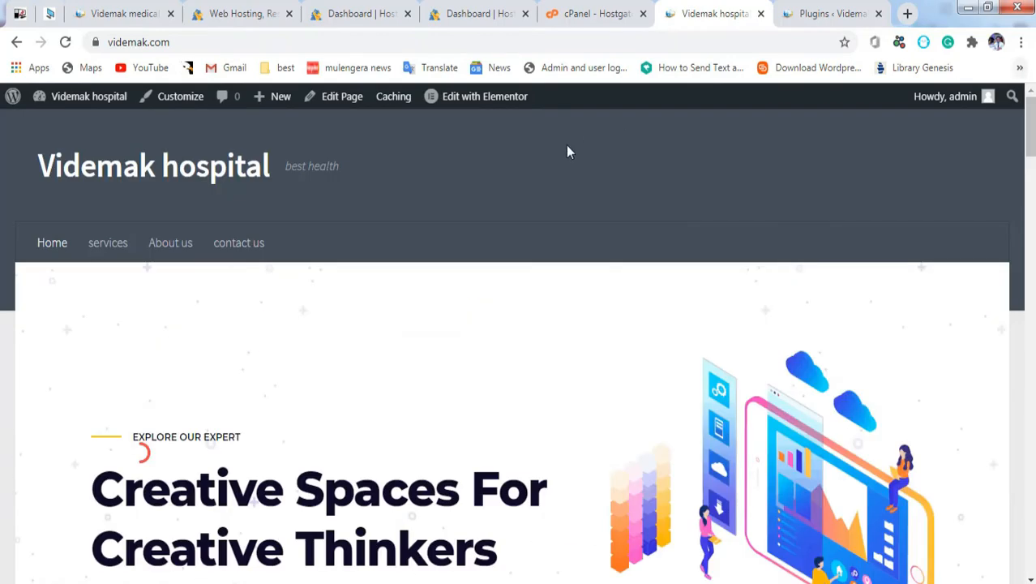
{"action": "left_click", "coordinate": [180, 97]}
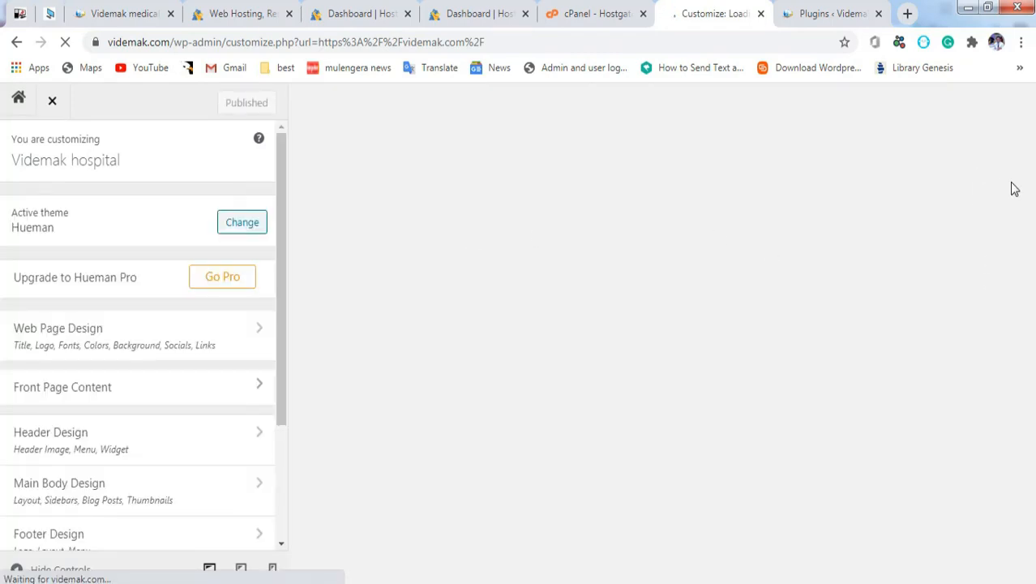
Step: Remove the Archives, Categories and Meta widgets from the Footer 1 widget area
{"action": "scroll", "coordinate": [1014, 188], "scroll_direction": "down", "scroll_amount": 10}
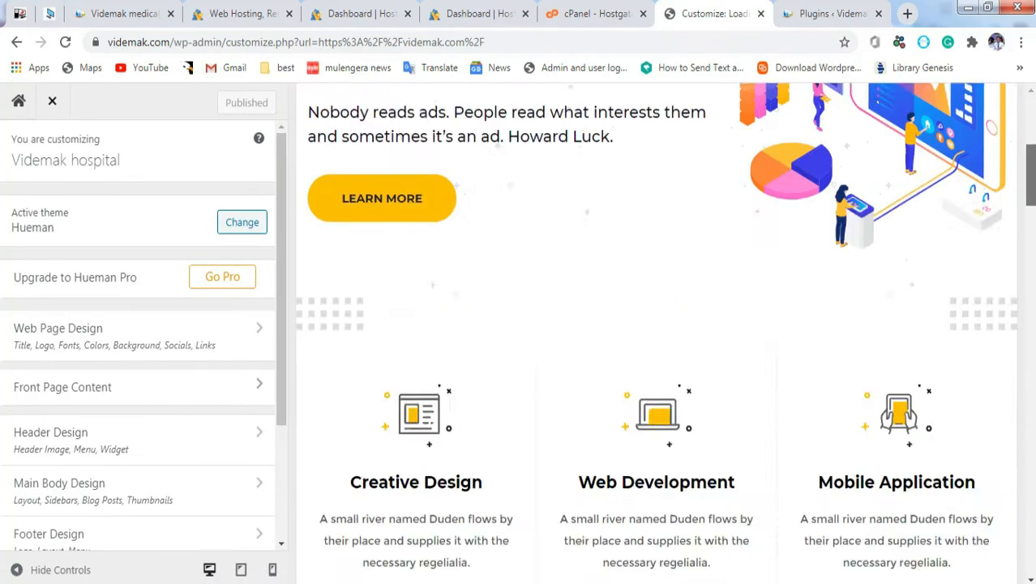
{"action": "scroll", "coordinate": [752, 330], "scroll_direction": "down", "scroll_amount": 10}
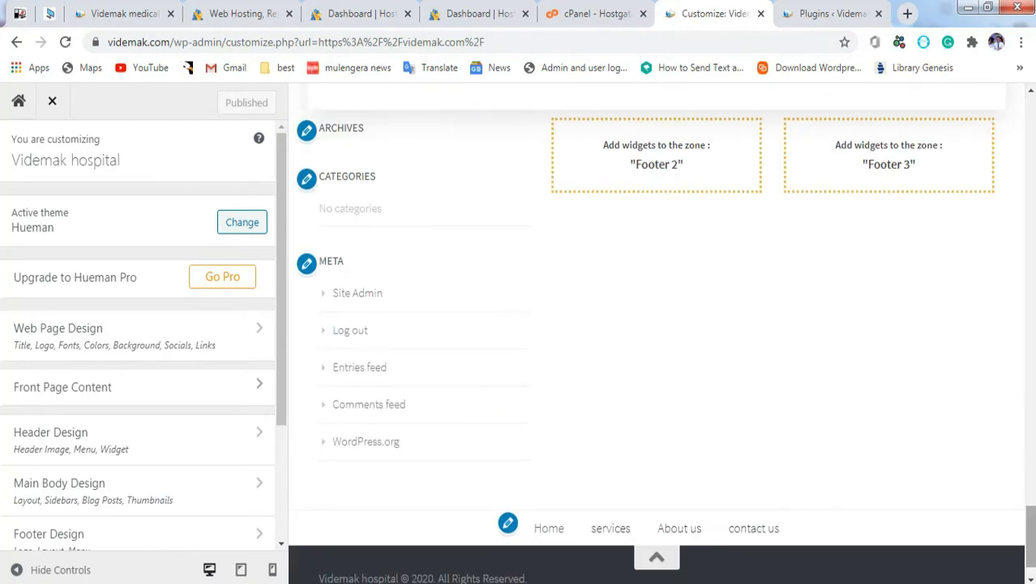
{"action": "left_click", "coordinate": [307, 134]}
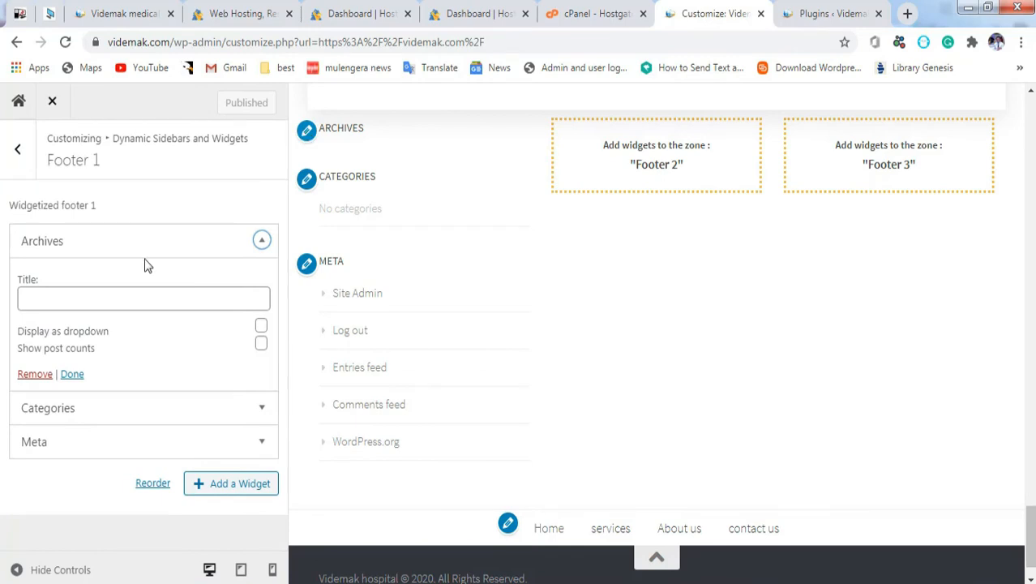
{"action": "left_click", "coordinate": [33, 375]}
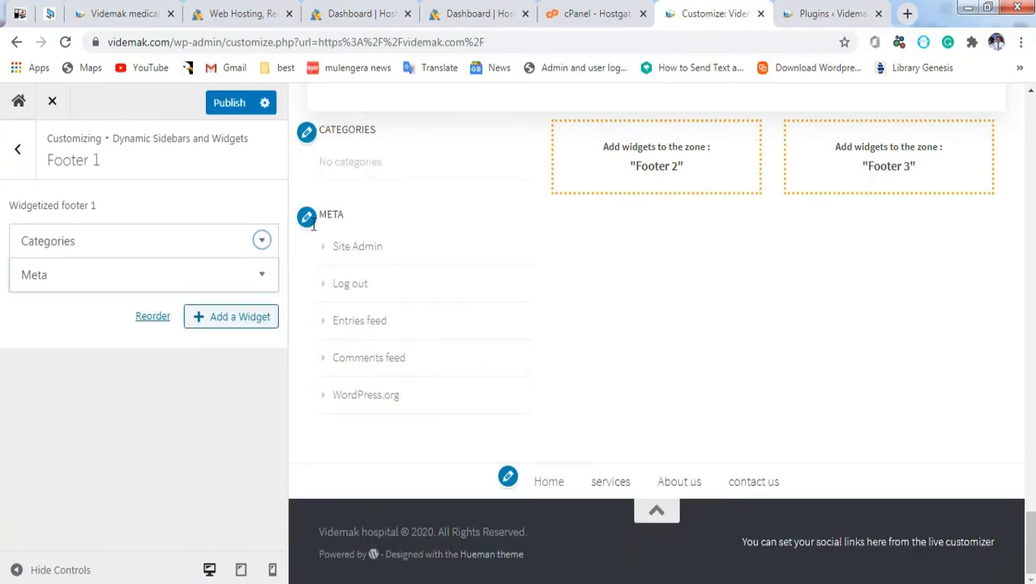
{"action": "left_click", "coordinate": [261, 241]}
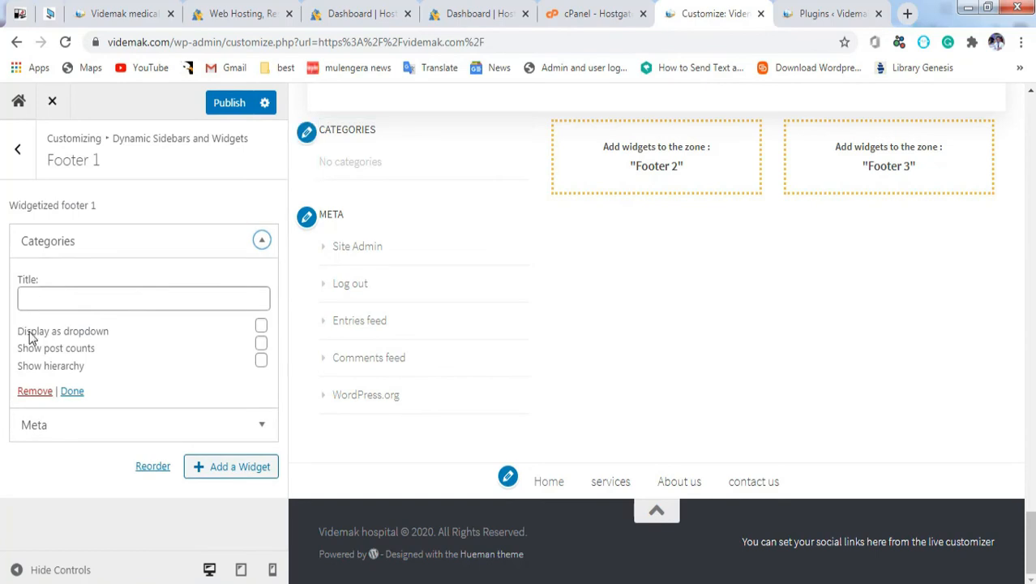
{"action": "left_click", "coordinate": [35, 391]}
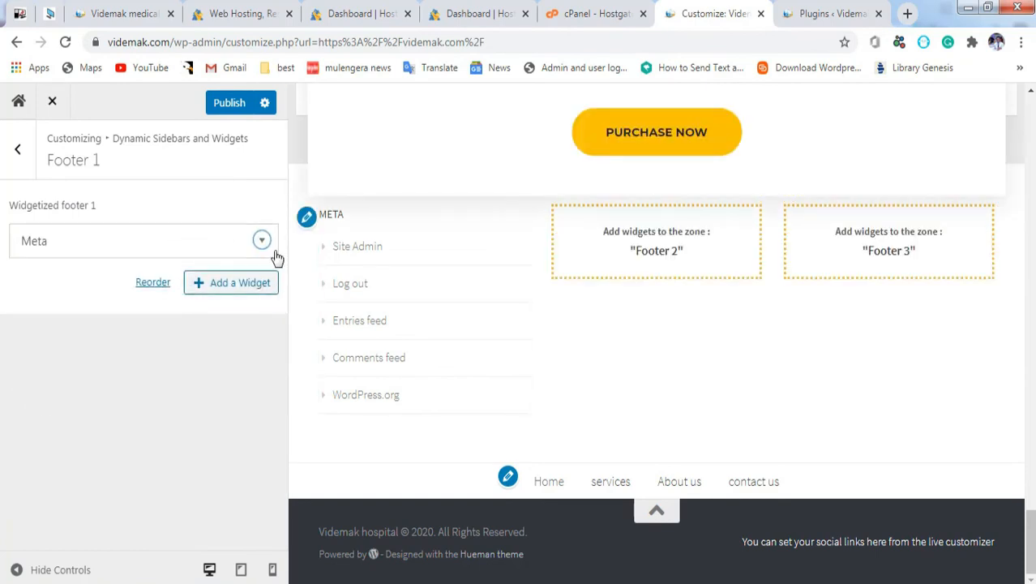
{"action": "left_click", "coordinate": [261, 239]}
{"action": "left_click", "coordinate": [29, 331]}
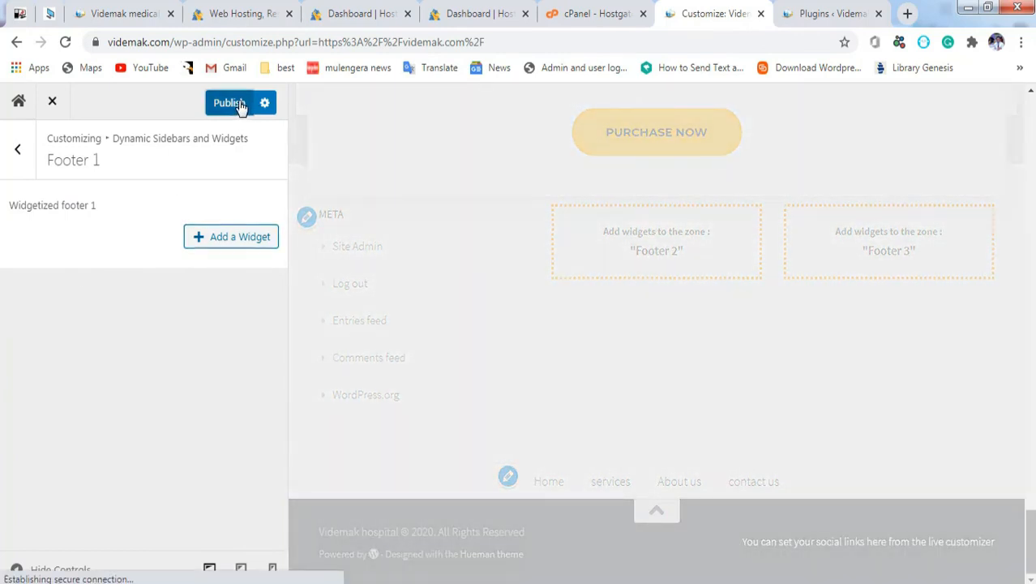
Step: Publish the emptied footer and view the live videmak.com homepage
{"action": "left_click", "coordinate": [230, 103]}
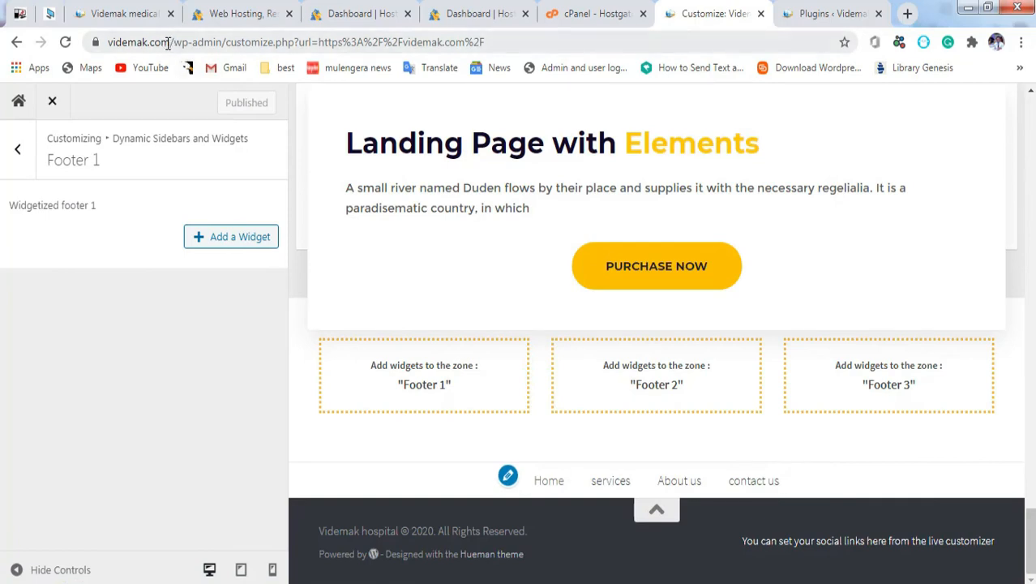
{"action": "left_click_drag", "start_coordinate": [171, 43], "coordinate": [531, 39]}
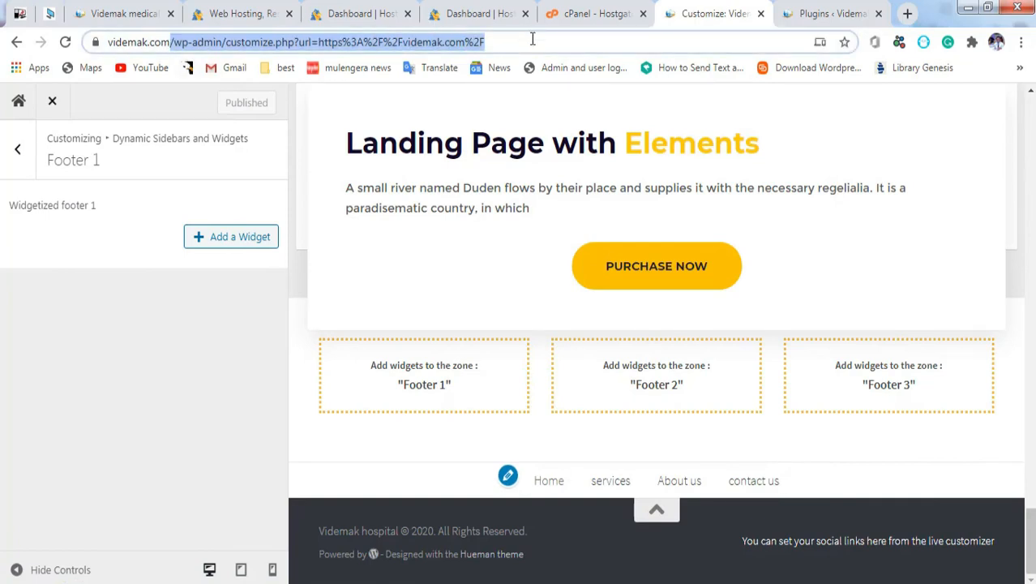
{"action": "key", "text": "BackSpace"}
{"action": "key", "text": "Return"}
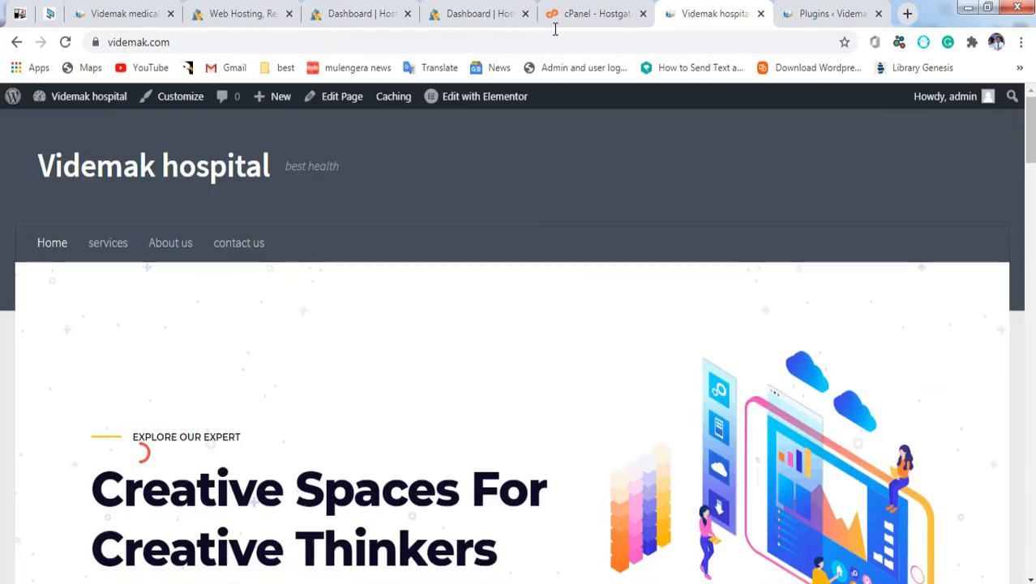
{"action": "left_click_drag", "start_coordinate": [1028, 126], "coordinate": [1028, 541]}
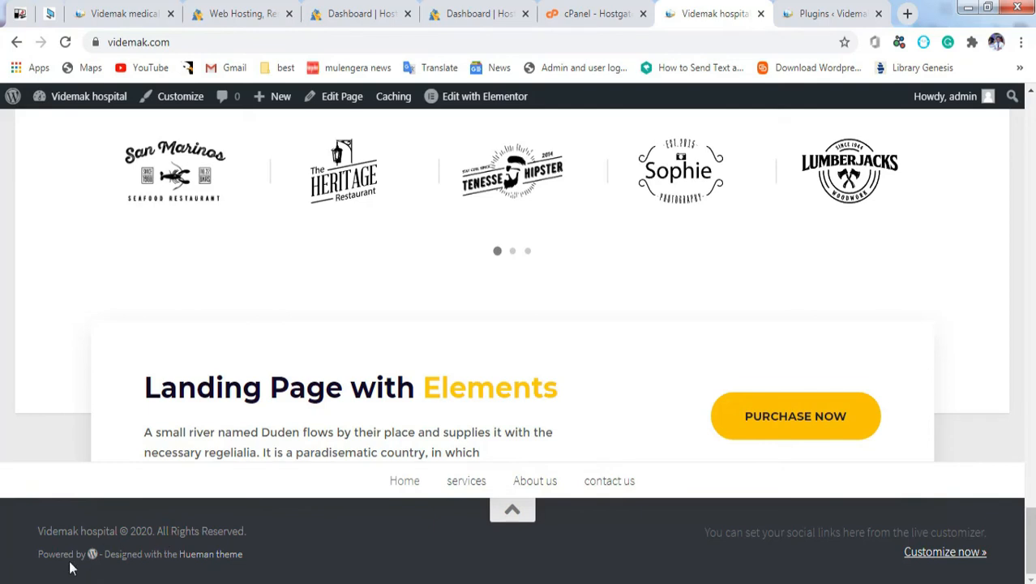
Step: Launch the Customizer again from the live homepage's admin bar
{"action": "left_click", "coordinate": [180, 98]}
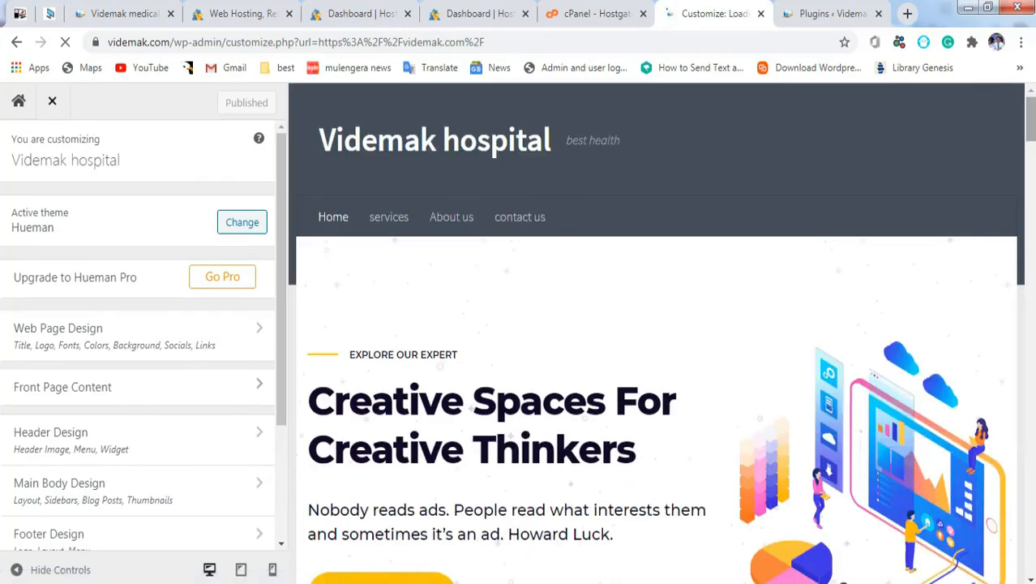
Step: In Footer Design, switch off the footer credit text
{"action": "left_click_drag", "start_coordinate": [1031, 120], "coordinate": [1031, 542]}
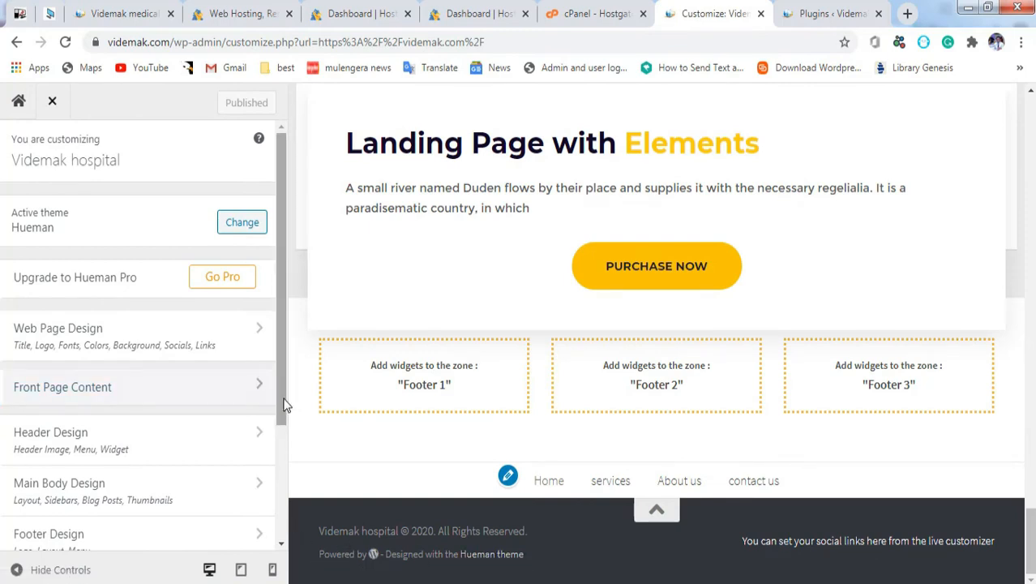
{"action": "left_click_drag", "start_coordinate": [279, 397], "coordinate": [301, 536]}
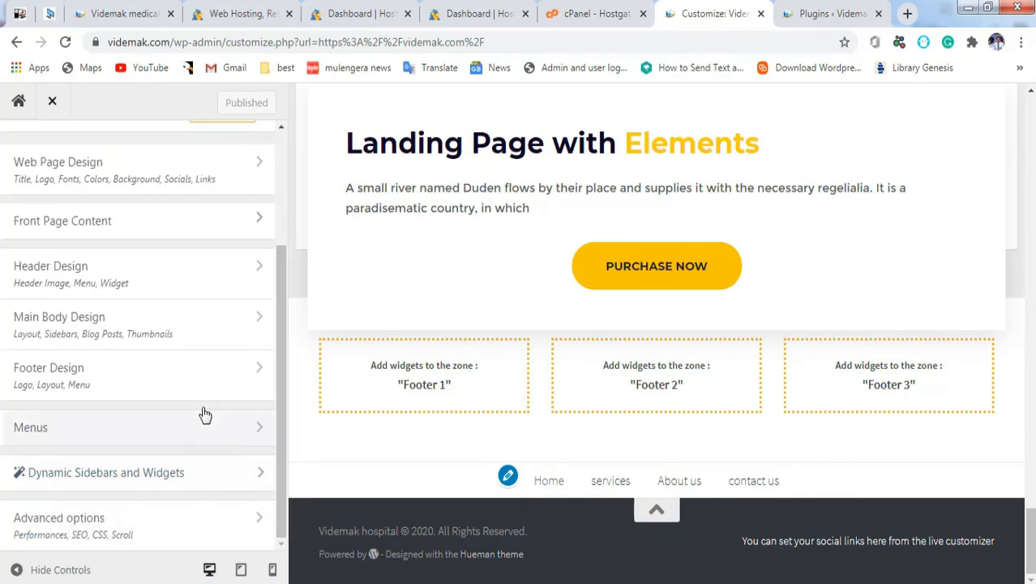
{"action": "left_click", "coordinate": [256, 385]}
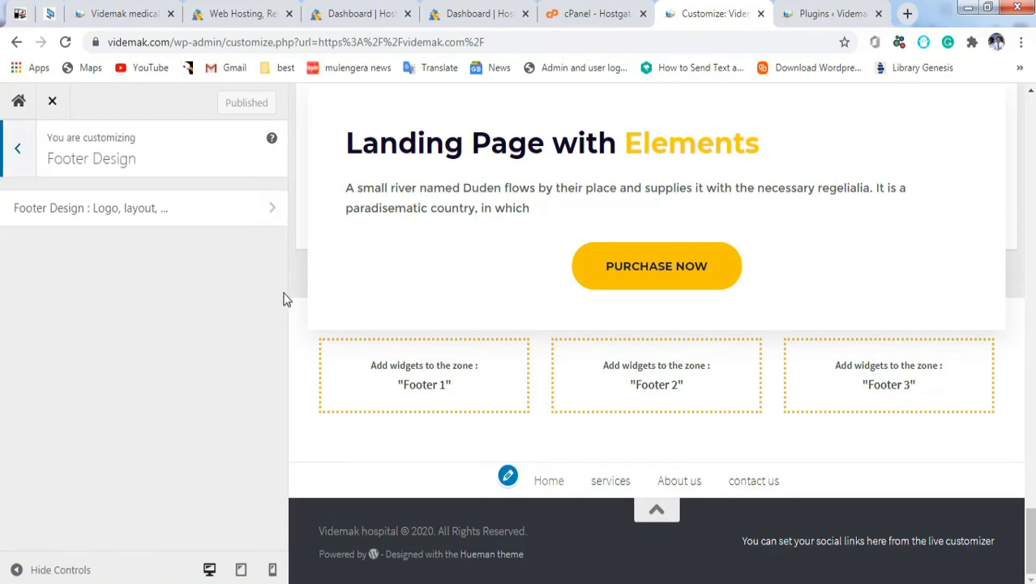
{"action": "left_click", "coordinate": [272, 213]}
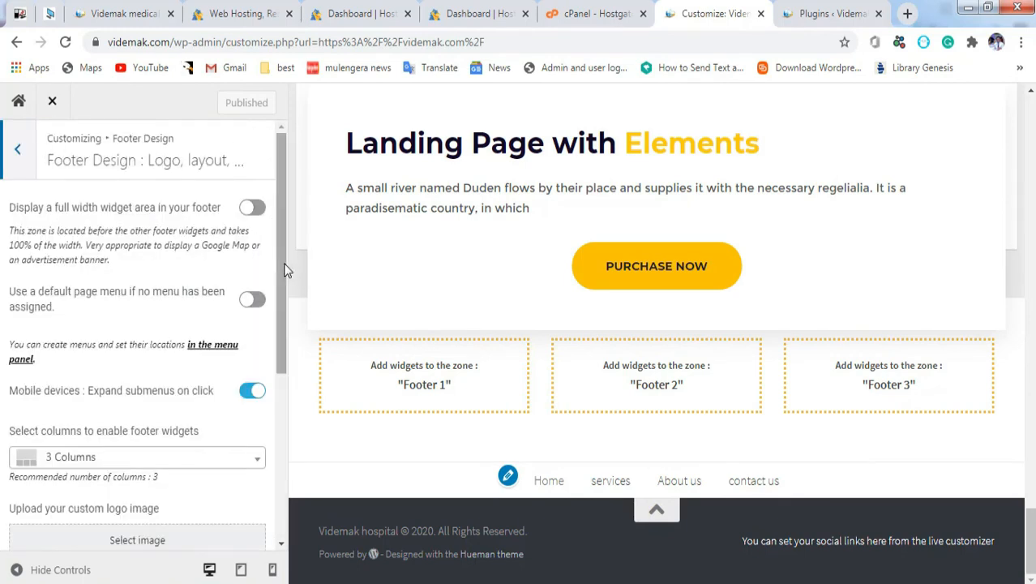
{"action": "left_click_drag", "start_coordinate": [281, 265], "coordinate": [290, 428]}
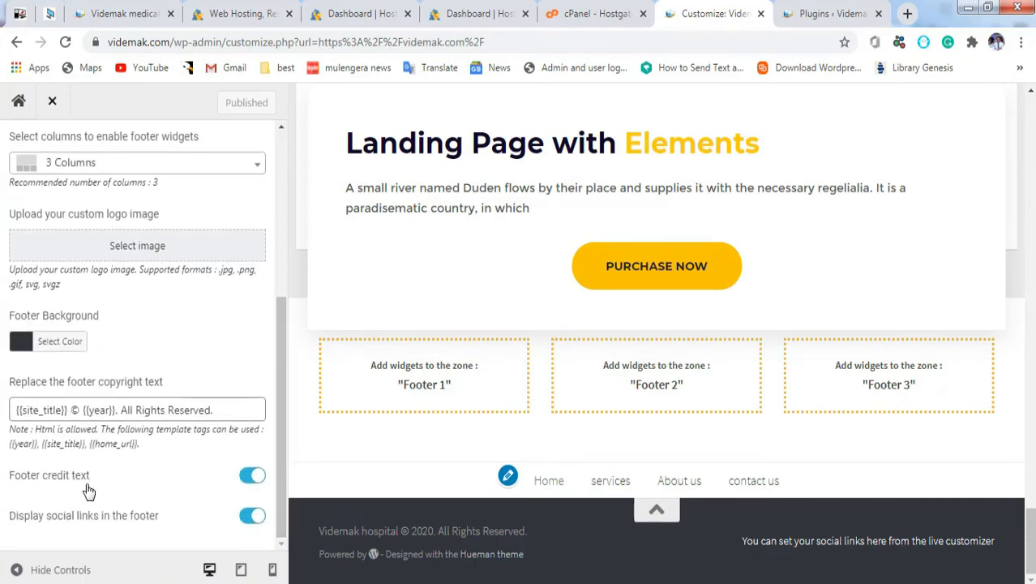
{"action": "left_click", "coordinate": [253, 478]}
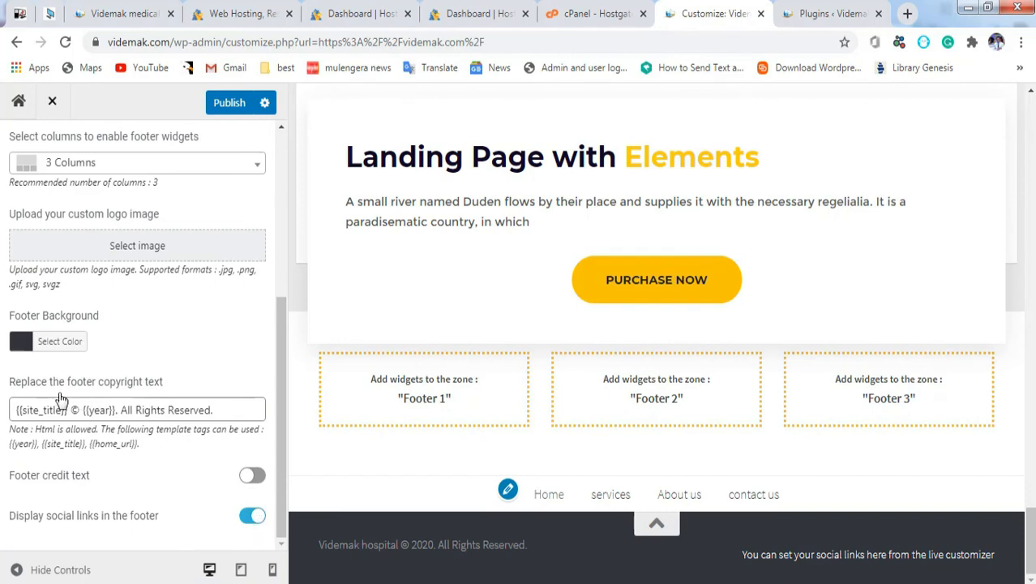
Step: Make the copyright end 'All Rights Reserved by us', publish, and reload videmak.com
{"action": "left_click", "coordinate": [216, 412]}
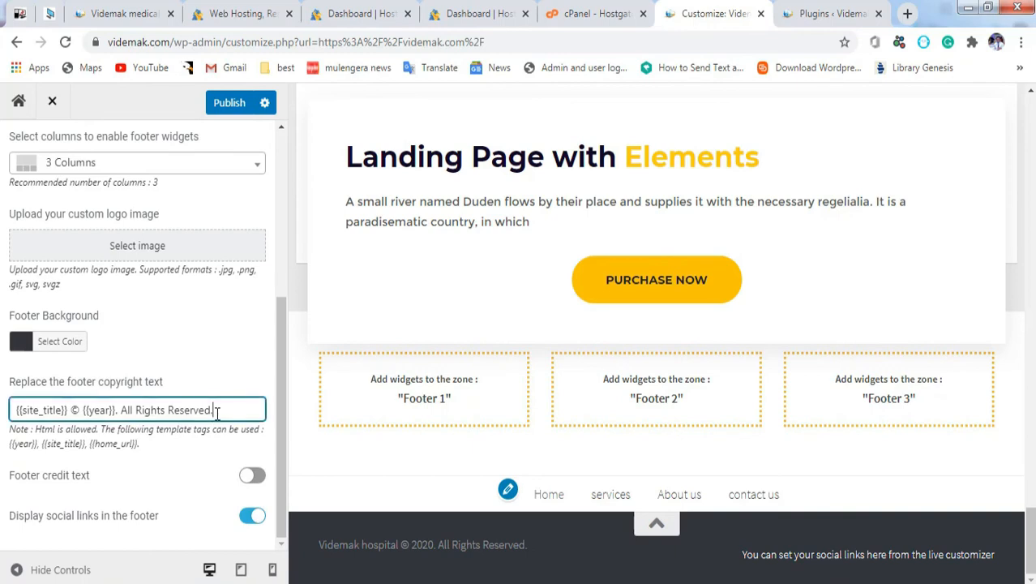
{"action": "type", "text": "by us"}
{"action": "left_click", "coordinate": [230, 103]}
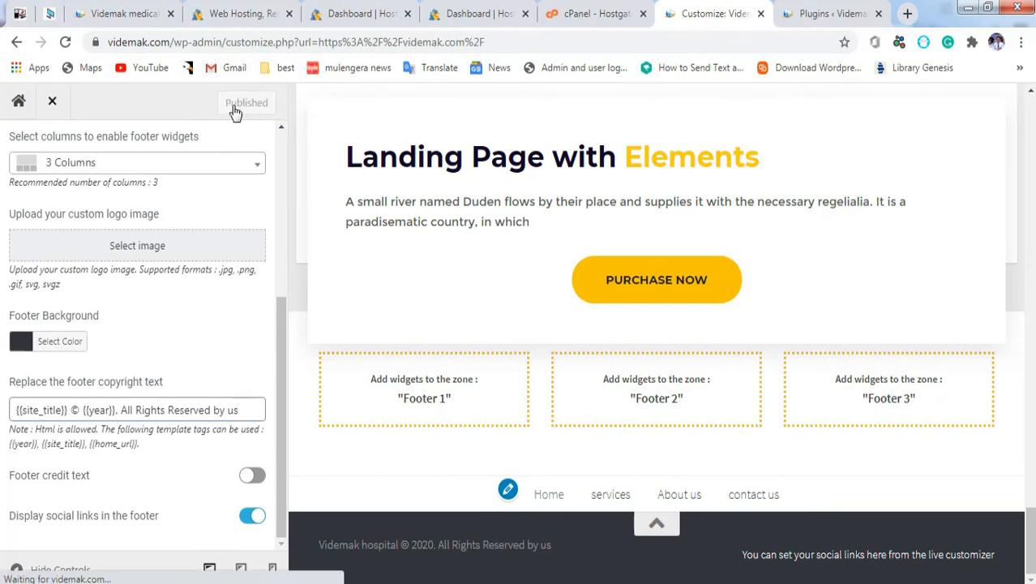
{"action": "left_click_drag", "start_coordinate": [170, 43], "coordinate": [569, 116]}
{"action": "key", "text": "BackSpace"}
{"action": "key", "text": "Return"}
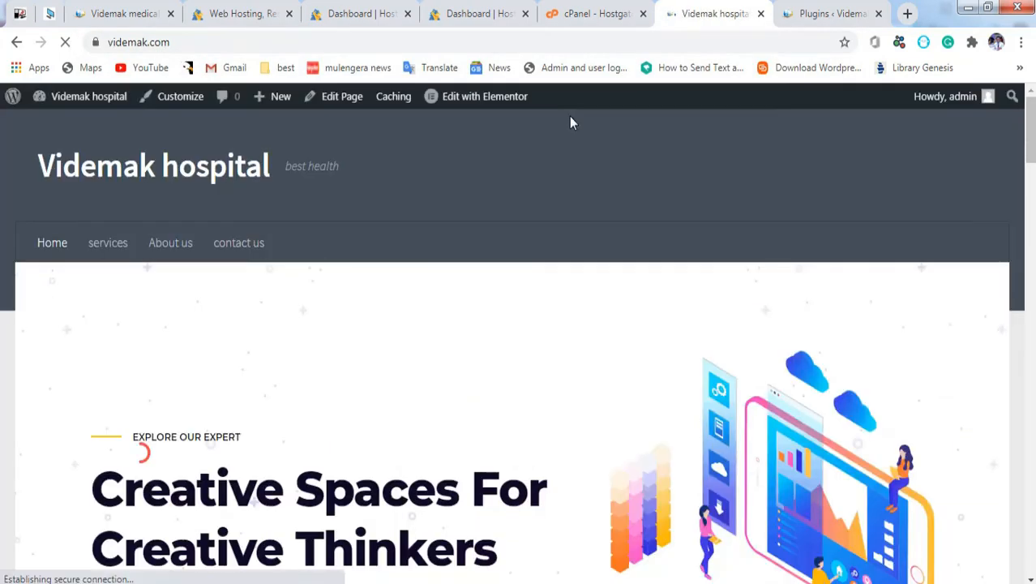
Step: Open the contact us page in the block editor from the live site
{"action": "left_click_drag", "start_coordinate": [1031, 167], "coordinate": [1031, 130]}
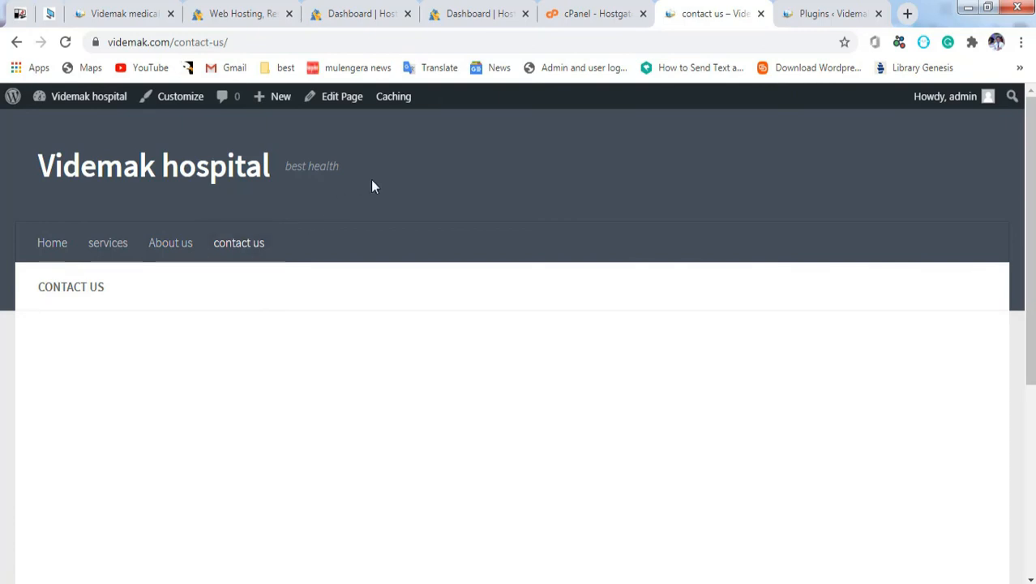
{"action": "left_click", "coordinate": [346, 109]}
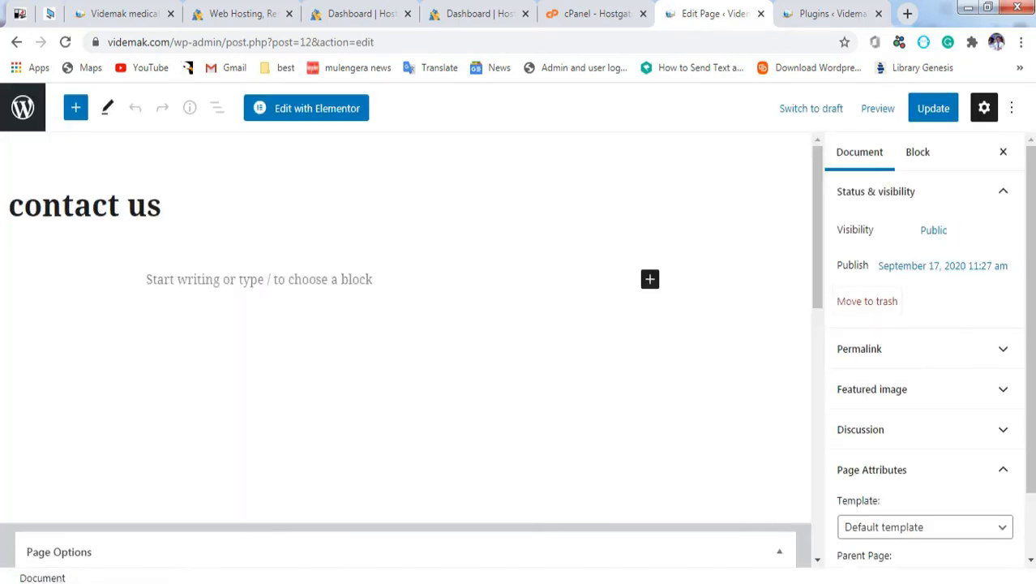
Step: Set the contact us page template to Elementor Full Width and open it in Elementor
{"action": "scroll", "coordinate": [942, 454], "scroll_direction": "down", "scroll_amount": 2}
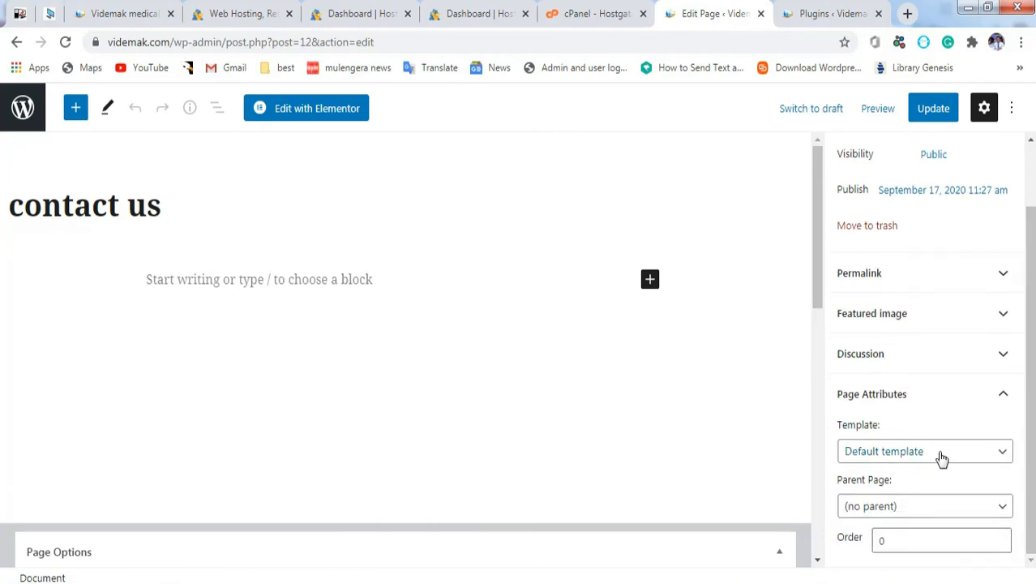
{"action": "left_click", "coordinate": [941, 458]}
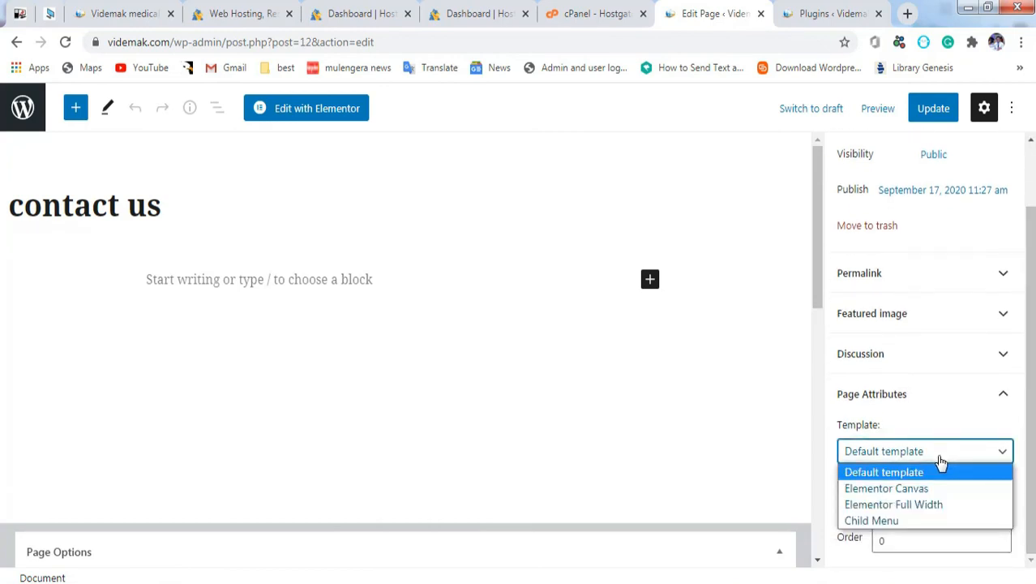
{"action": "left_click", "coordinate": [932, 504]}
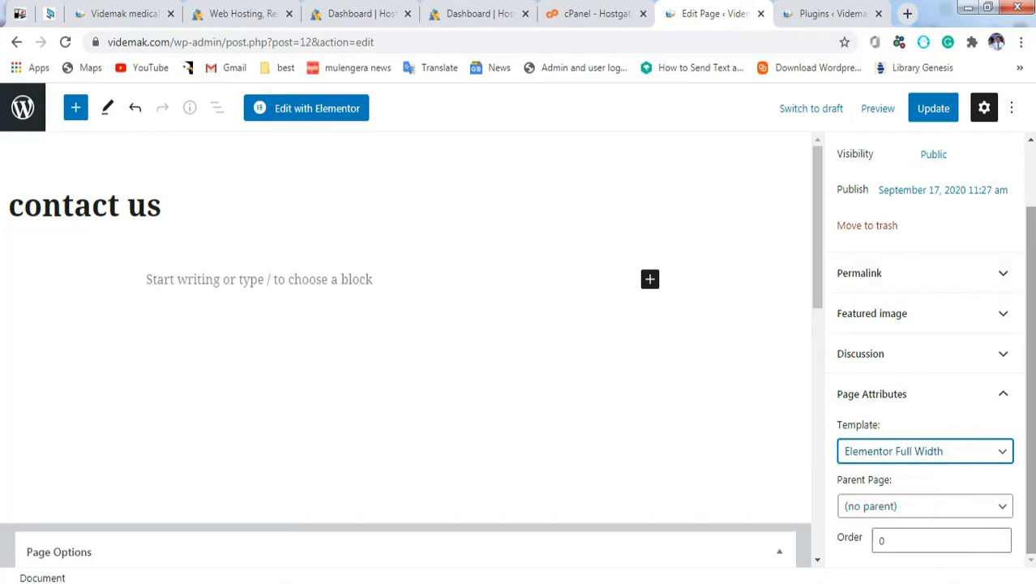
{"action": "left_click", "coordinate": [309, 114]}
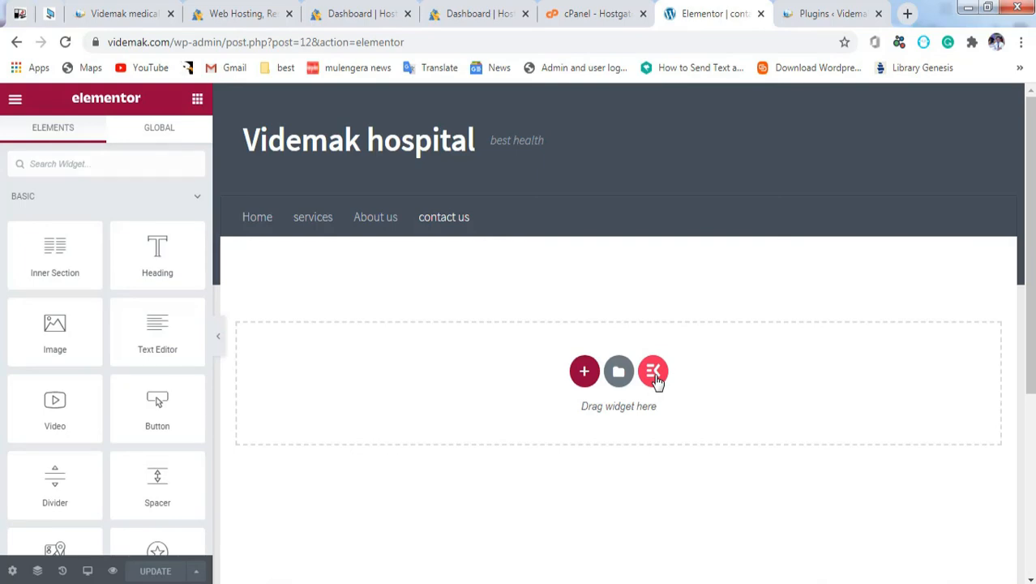
{"action": "left_click", "coordinate": [653, 372]}
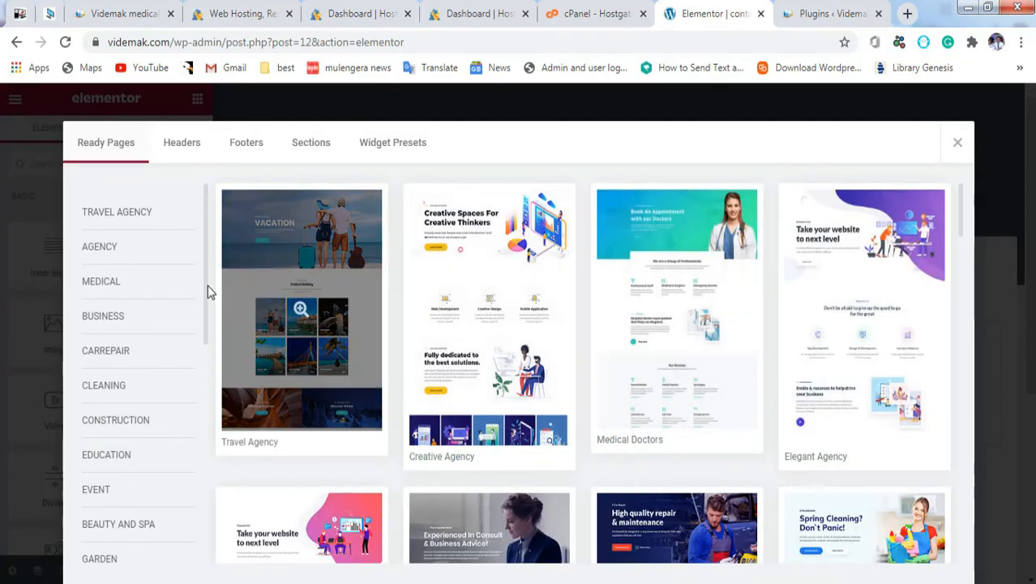
Step: Browse the ready-made templates in the Sections tab of Elementor's template library
{"action": "left_click_drag", "start_coordinate": [205, 283], "coordinate": [212, 242]}
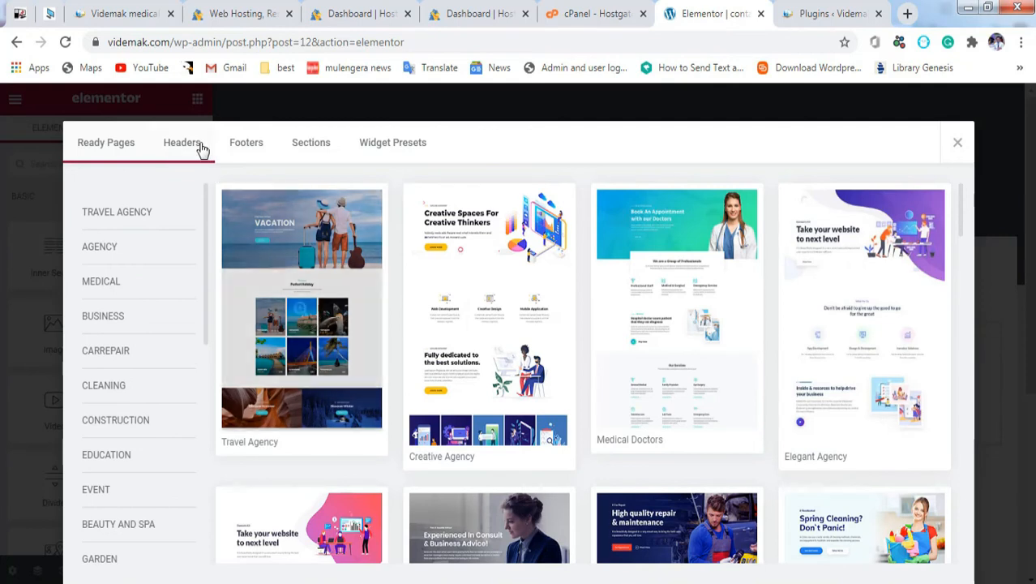
{"action": "left_click", "coordinate": [312, 147]}
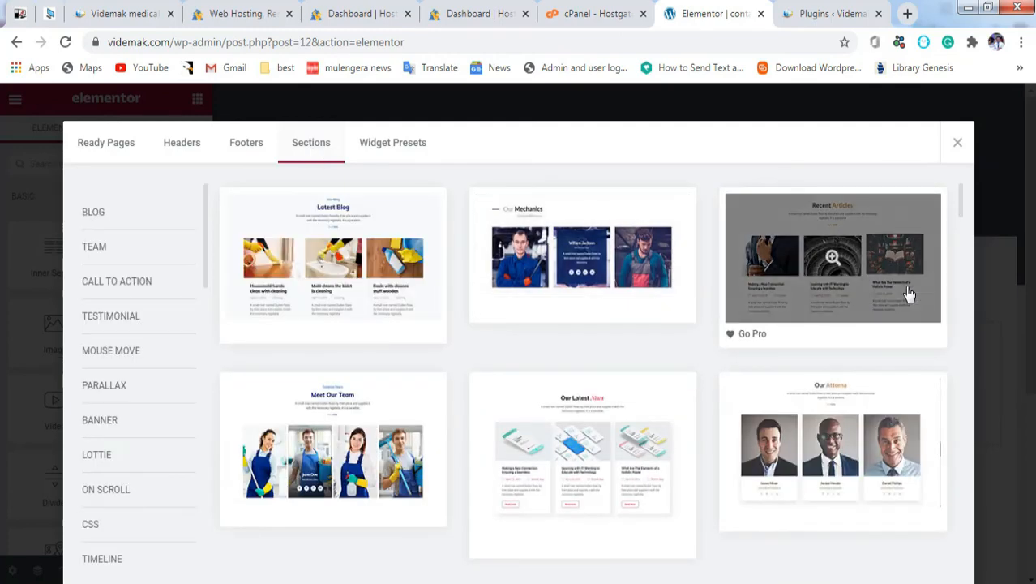
{"action": "left_click_drag", "start_coordinate": [959, 204], "coordinate": [965, 231]}
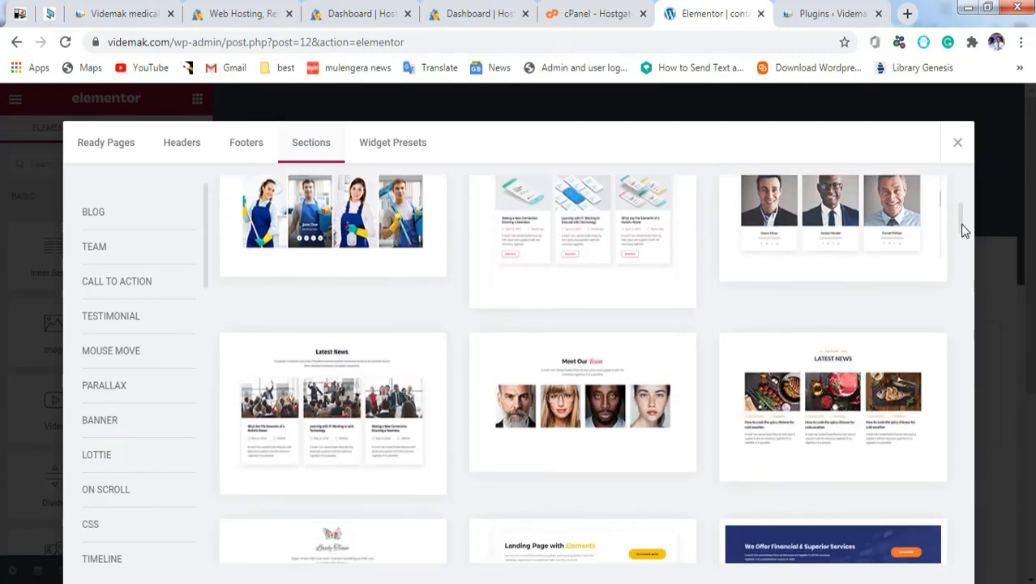
{"action": "scroll", "coordinate": [964, 231], "scroll_direction": "down", "scroll_amount": 8}
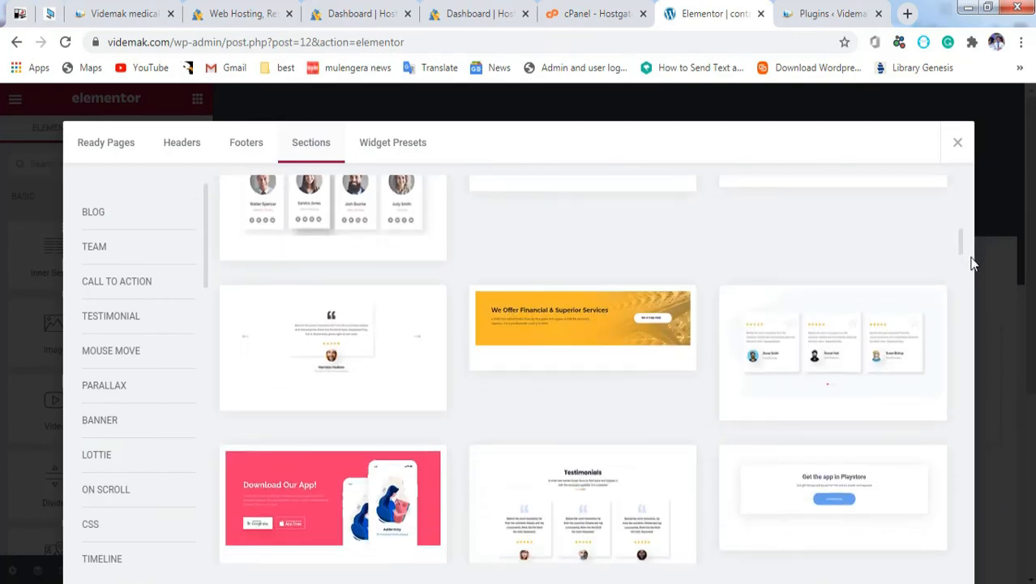
{"action": "scroll", "coordinate": [972, 275], "scroll_direction": "down", "scroll_amount": 6}
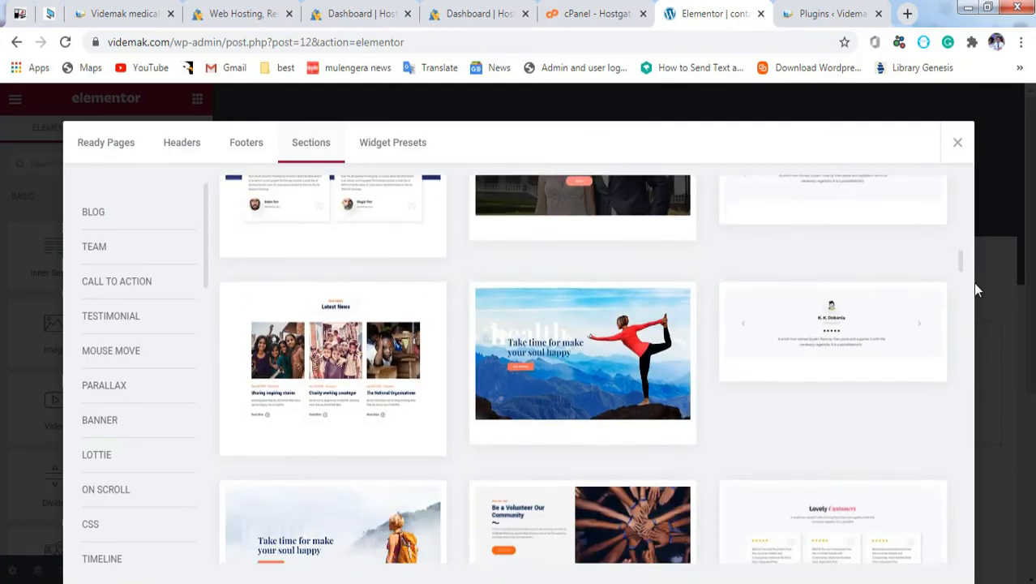
{"action": "scroll", "coordinate": [977, 289], "scroll_direction": "down", "scroll_amount": 5}
{"action": "scroll", "coordinate": [978, 299], "scroll_direction": "up", "scroll_amount": 3}
{"action": "scroll", "coordinate": [980, 289], "scroll_direction": "down", "scroll_amount": 8}
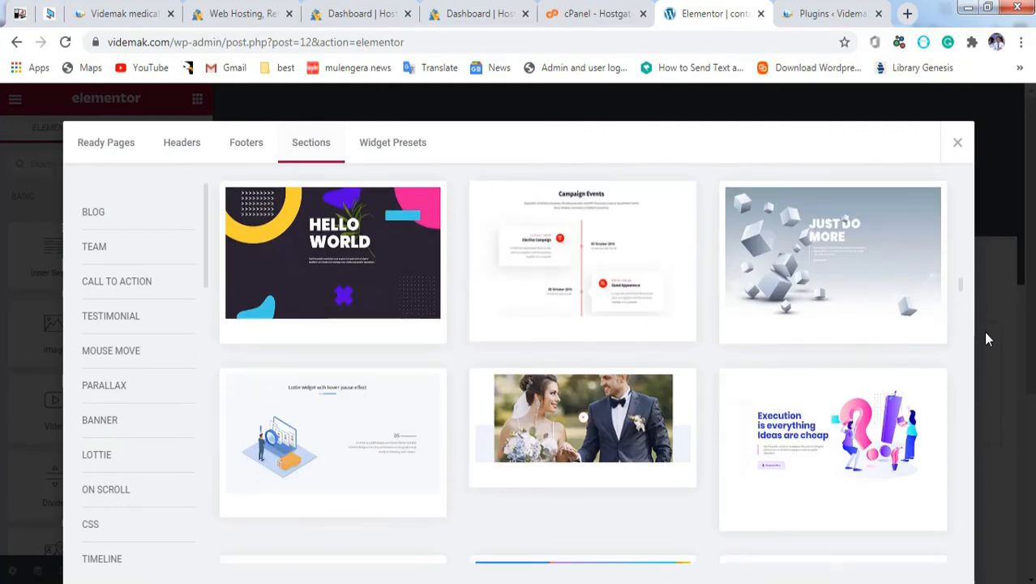
{"action": "scroll", "coordinate": [987, 348], "scroll_direction": "down", "scroll_amount": 7}
{"action": "scroll", "coordinate": [990, 357], "scroll_direction": "up", "scroll_amount": 1}
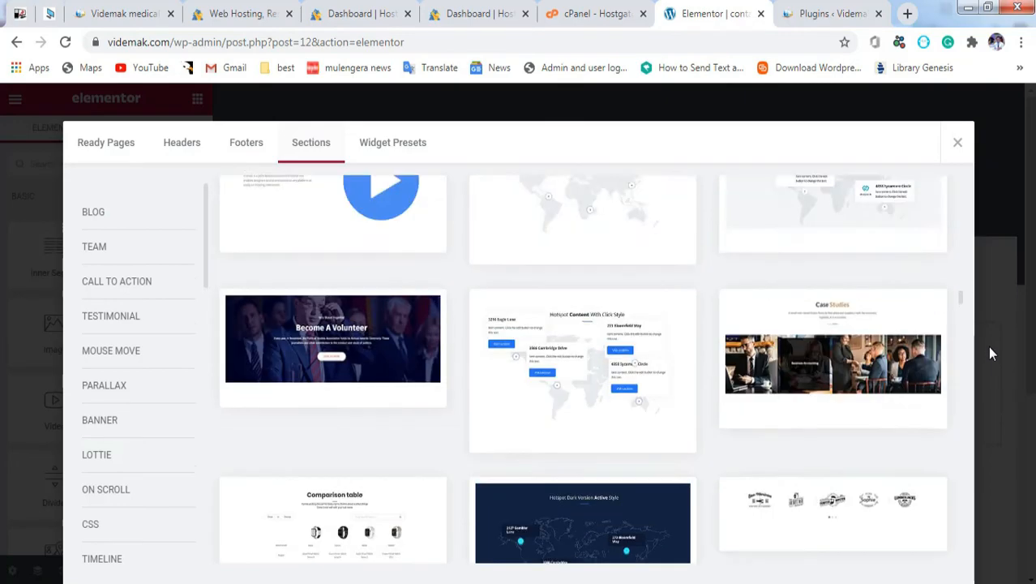
{"action": "scroll", "coordinate": [988, 333], "scroll_direction": "up", "scroll_amount": 7}
{"action": "scroll", "coordinate": [990, 340], "scroll_direction": "down", "scroll_amount": 5}
{"action": "scroll", "coordinate": [995, 365], "scroll_direction": "down", "scroll_amount": 10}
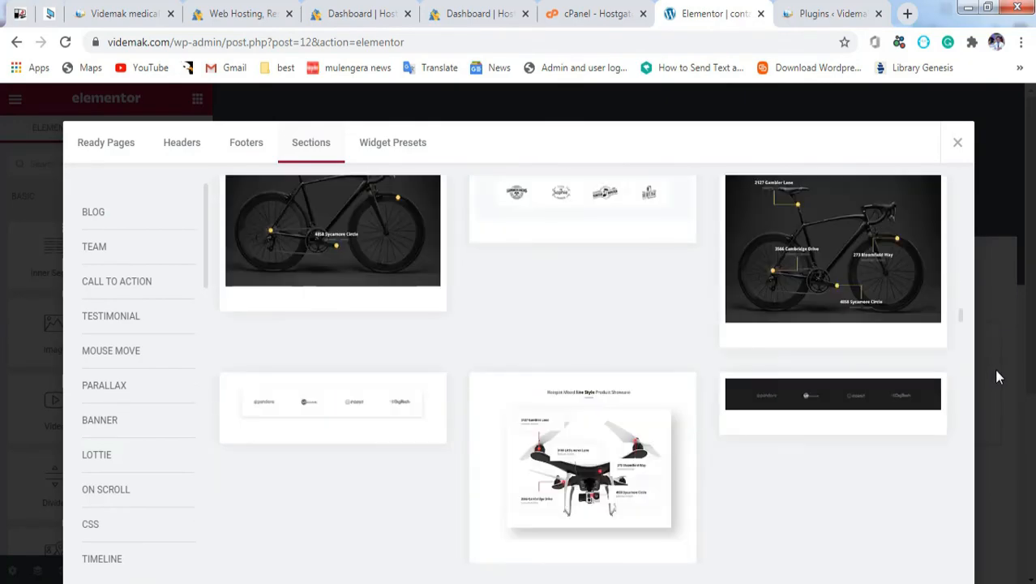
{"action": "scroll", "coordinate": [1002, 396], "scroll_direction": "down", "scroll_amount": 8}
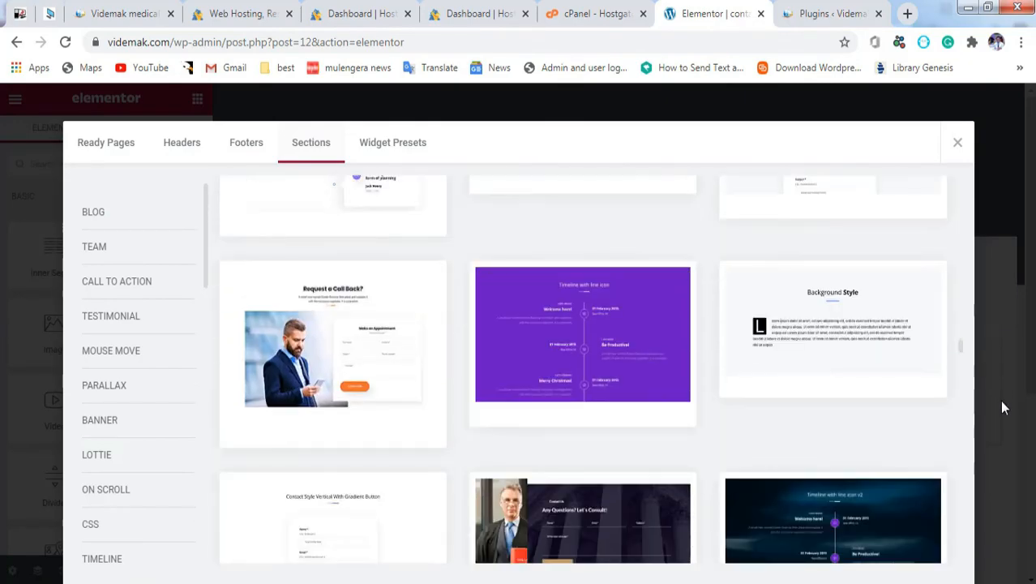
{"action": "scroll", "coordinate": [1005, 433], "scroll_direction": "down", "scroll_amount": 6}
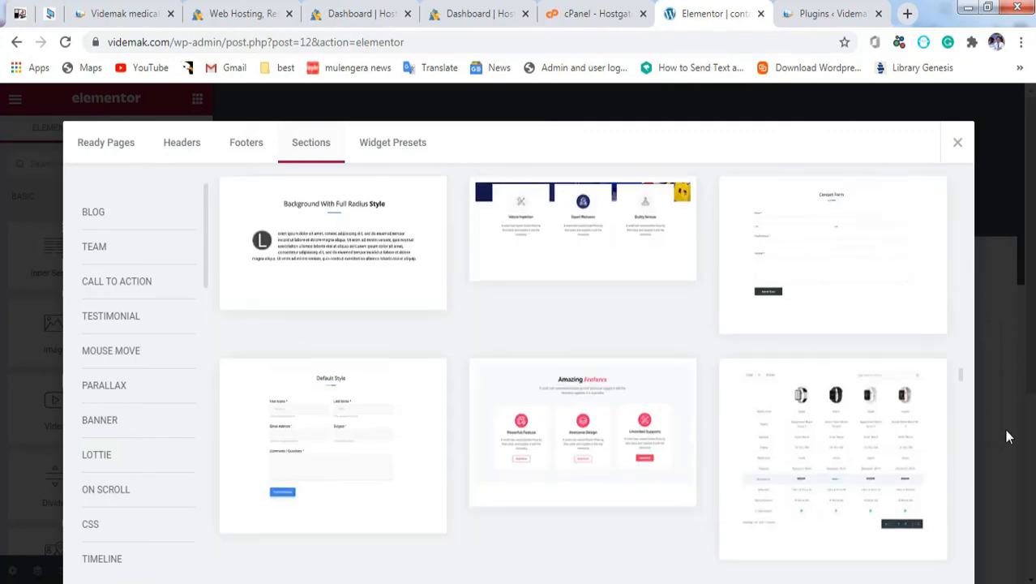
{"action": "scroll", "coordinate": [1009, 458], "scroll_direction": "down", "scroll_amount": 3}
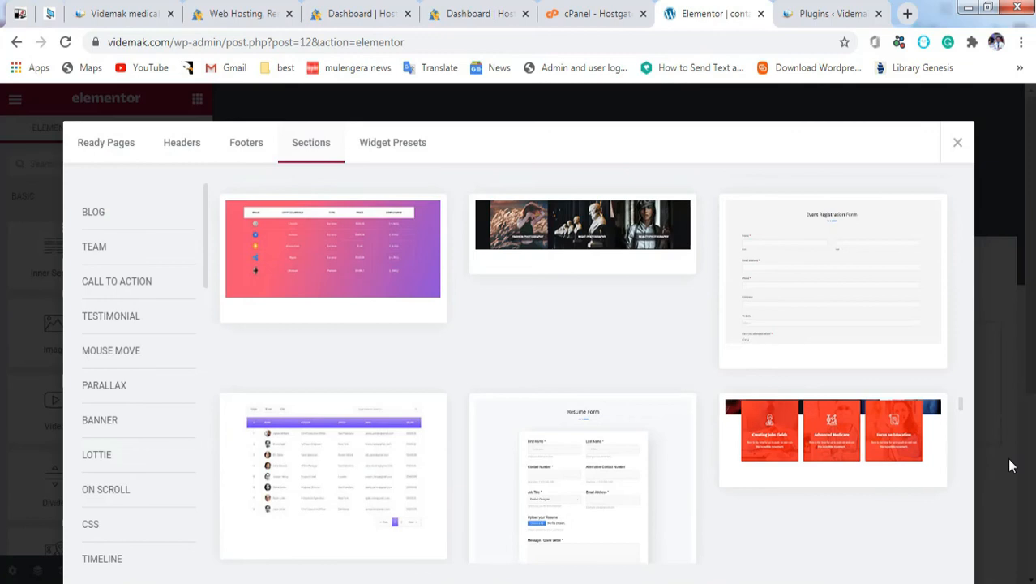
Step: Insert the Contact Style Vertical section from the CONTACT FORM category
{"action": "mouse_move", "coordinate": [813, 367]}
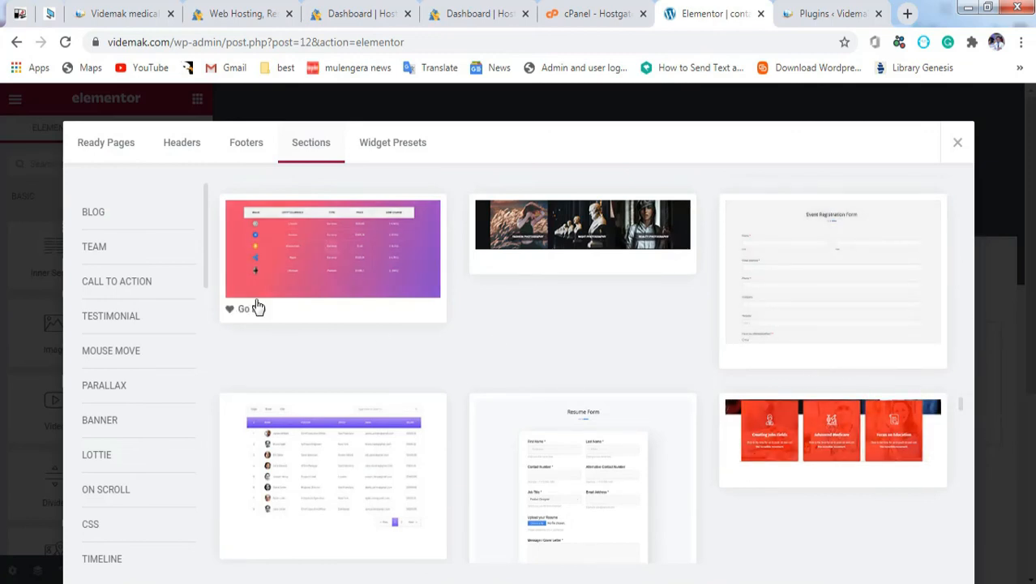
{"action": "left_click_drag", "start_coordinate": [209, 250], "coordinate": [218, 366]}
{"action": "left_click", "coordinate": [119, 337]}
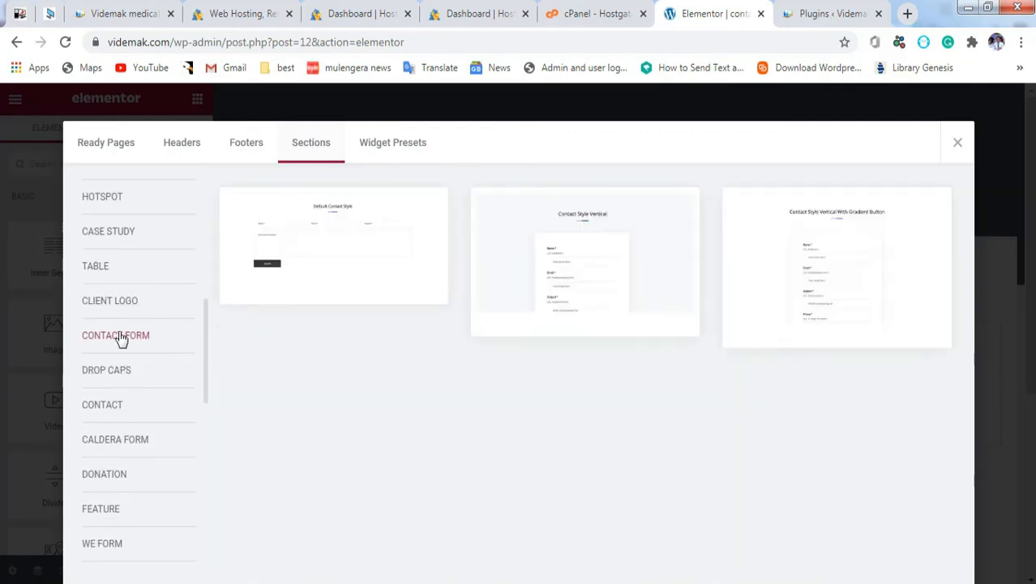
{"action": "mouse_move", "coordinate": [592, 224]}
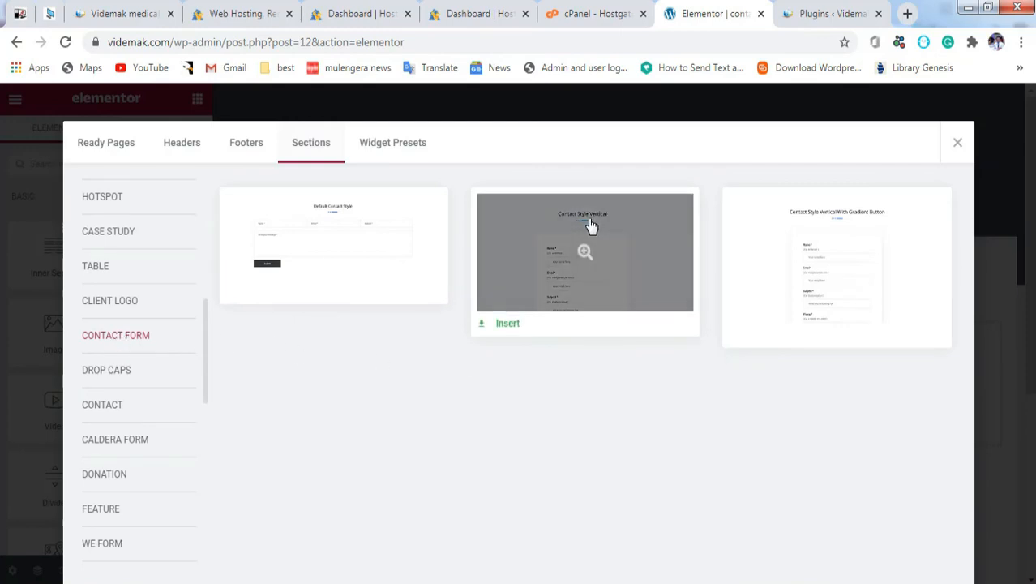
{"action": "left_click", "coordinate": [508, 324]}
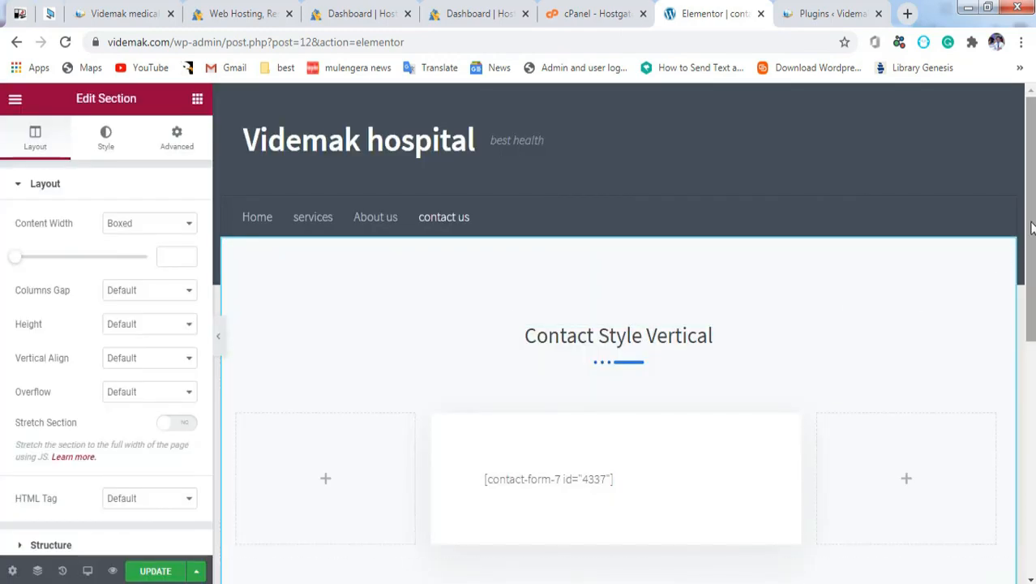
Step: Update the contact us page, check it in the preview tab, then close the preview
{"action": "scroll", "coordinate": [1029, 231], "scroll_direction": "down", "scroll_amount": 3}
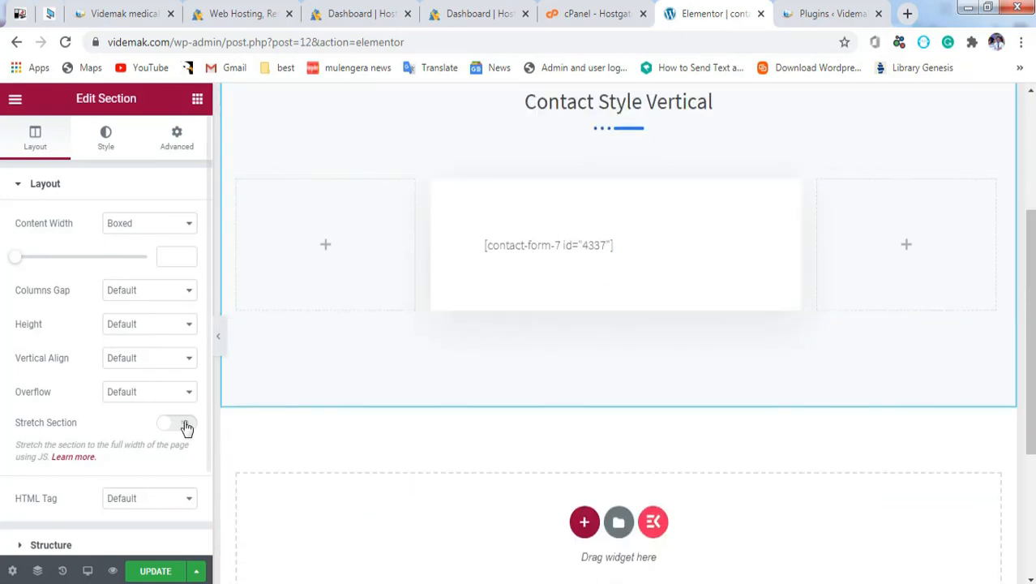
{"action": "left_click", "coordinate": [159, 572]}
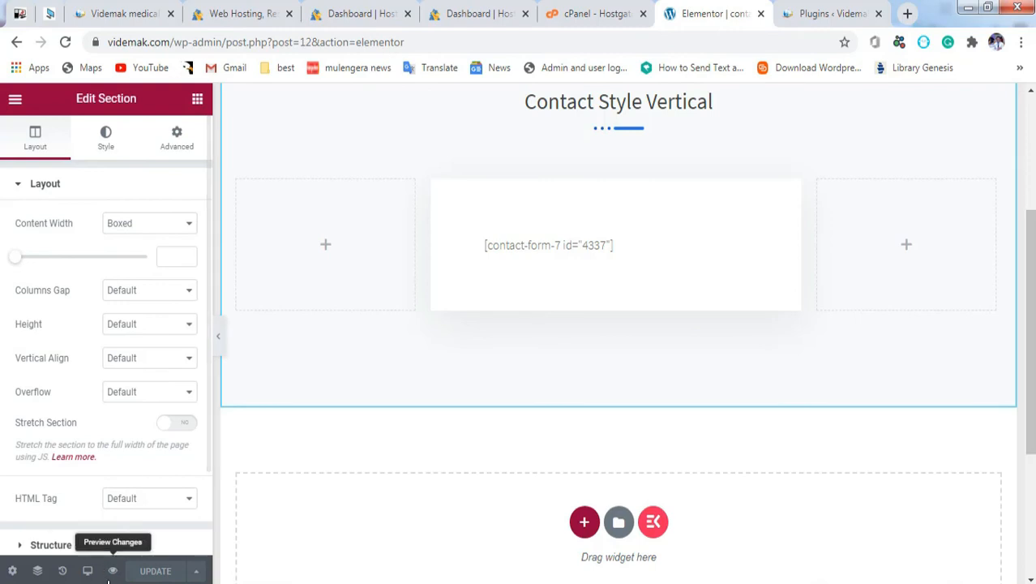
{"action": "left_click", "coordinate": [113, 571]}
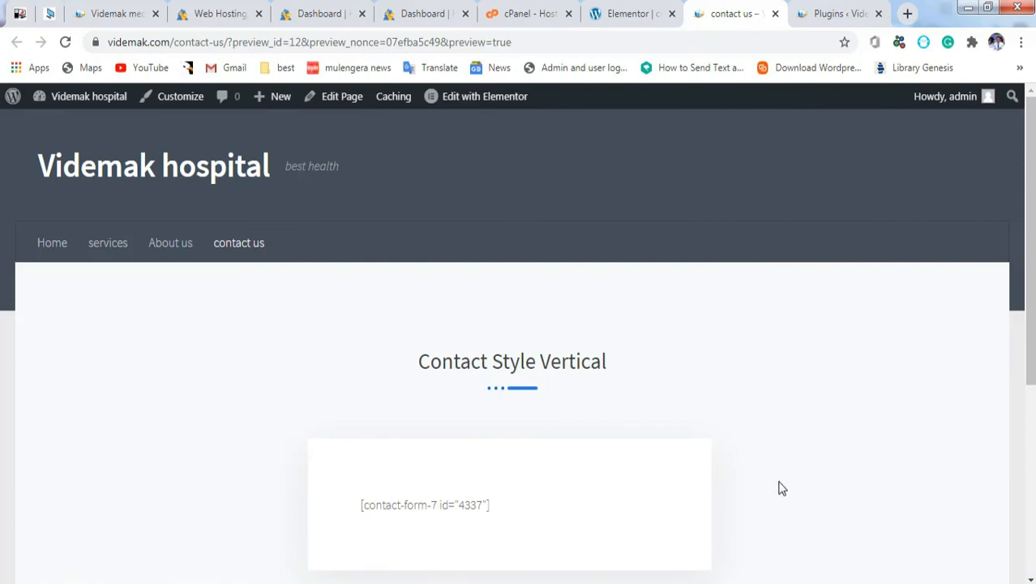
{"action": "scroll", "coordinate": [1015, 279], "scroll_direction": "down", "scroll_amount": 3}
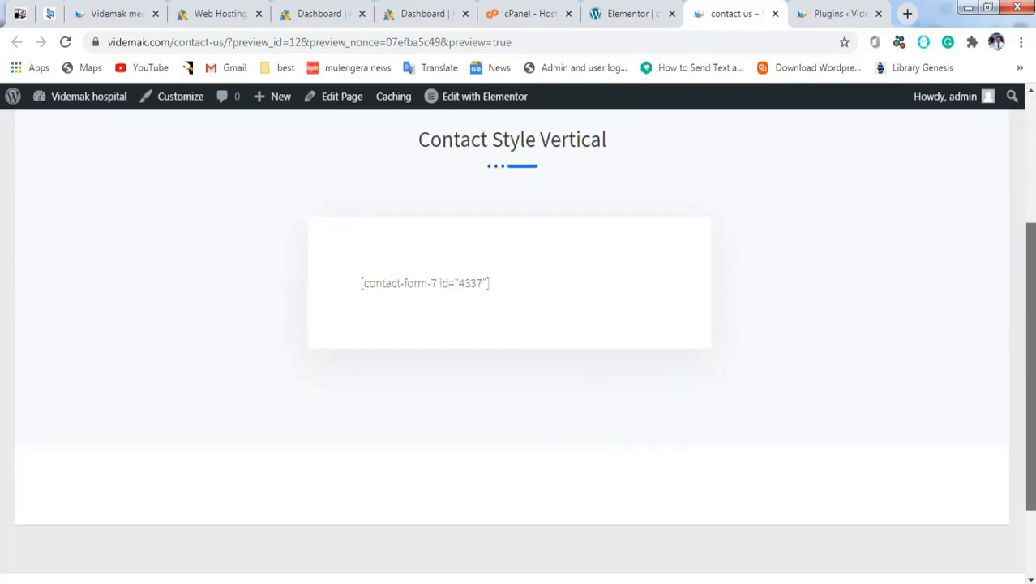
{"action": "scroll", "coordinate": [451, 198], "scroll_direction": "up", "scroll_amount": 3}
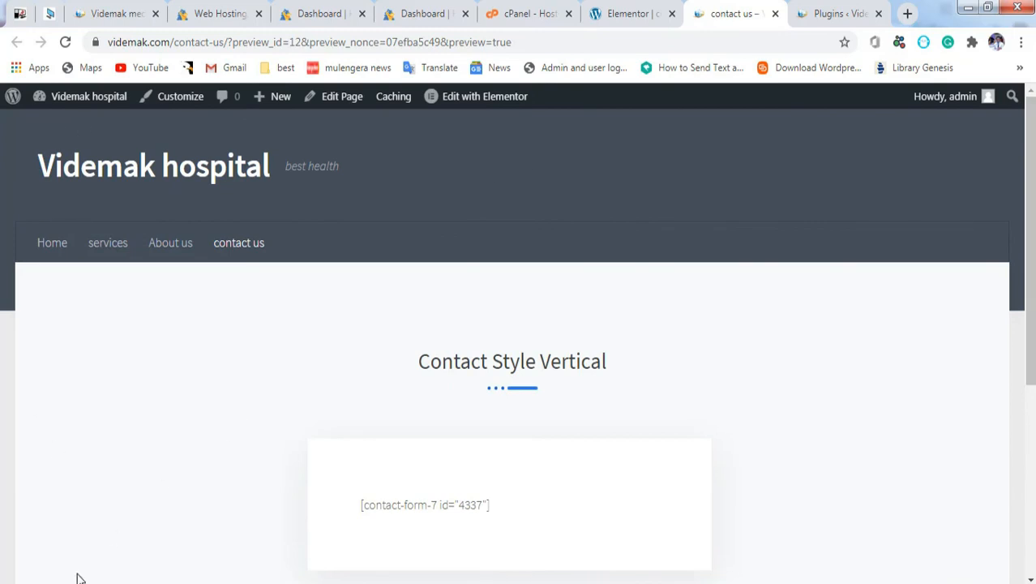
{"action": "left_click", "coordinate": [775, 14]}
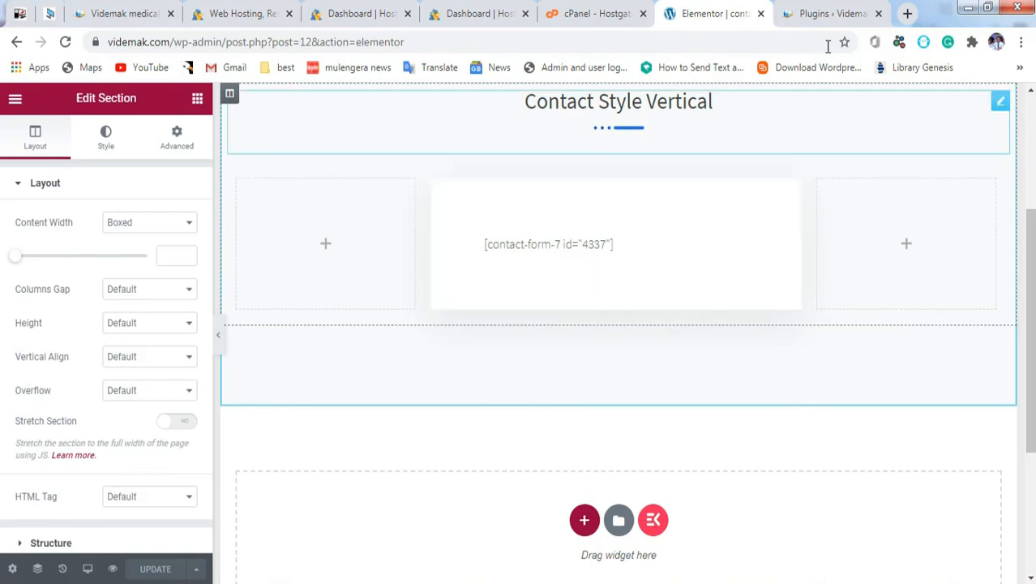
Step: Install and activate the Contact Form 7 plugin found by searching 'contact form'
{"action": "left_click", "coordinate": [813, 16]}
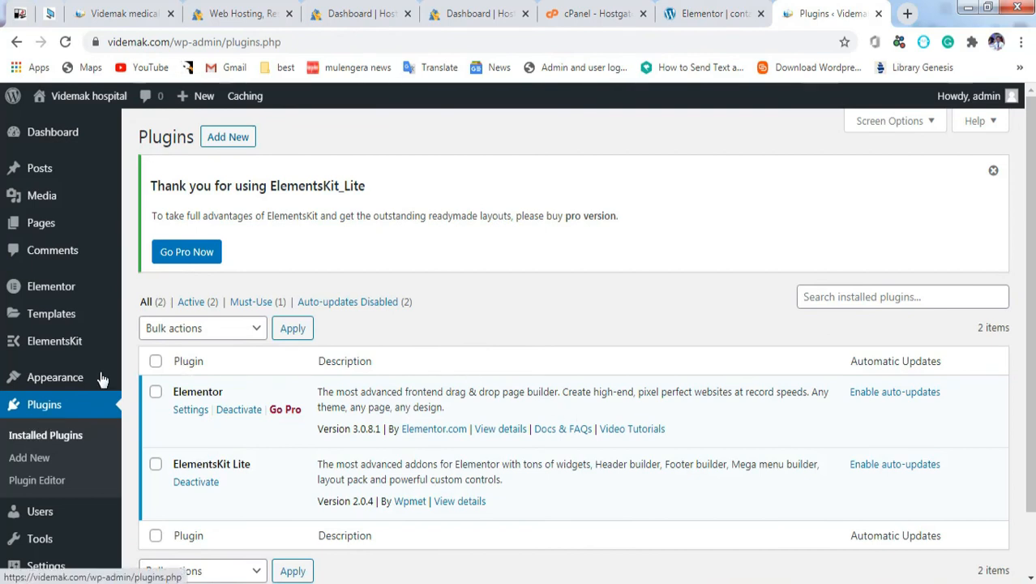
{"action": "left_click", "coordinate": [227, 139]}
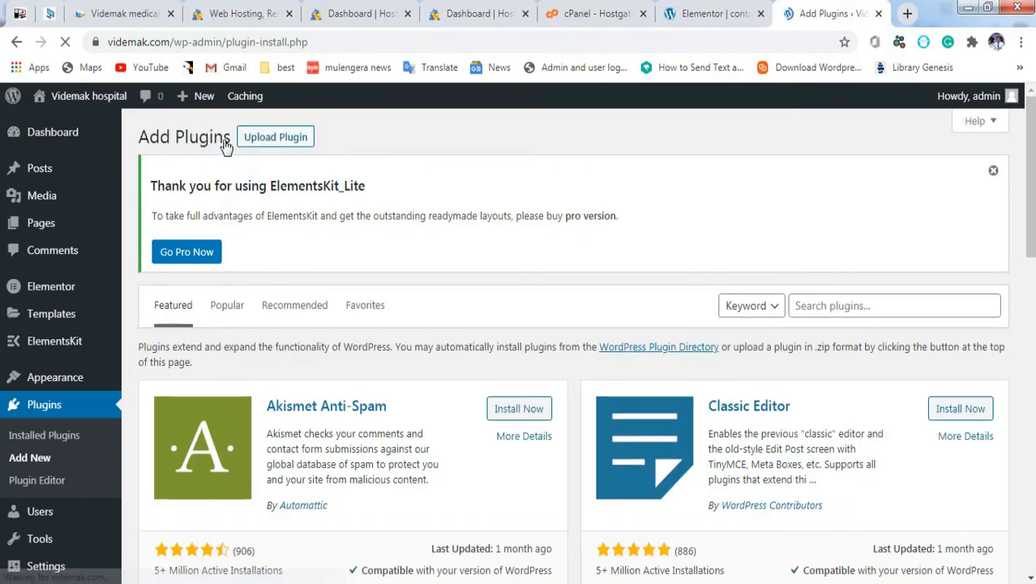
{"action": "left_click", "coordinate": [848, 304]}
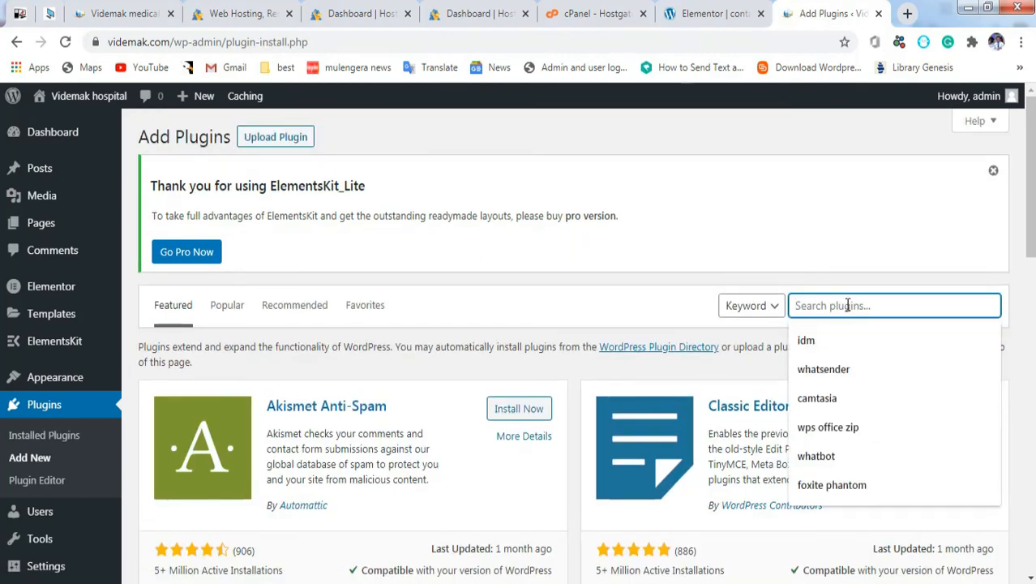
{"action": "type", "text": "contact"}
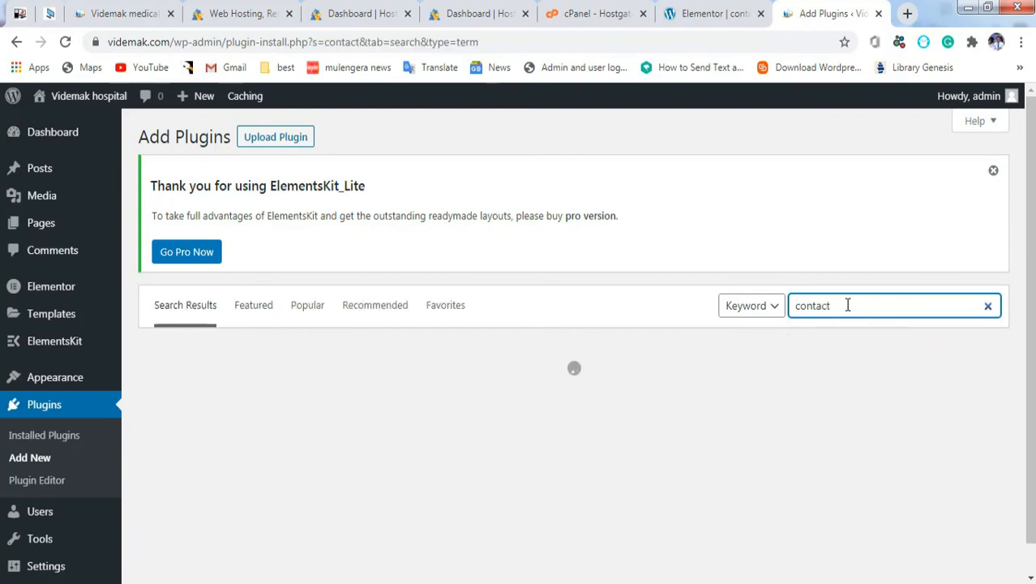
{"action": "type", "text": "form"}
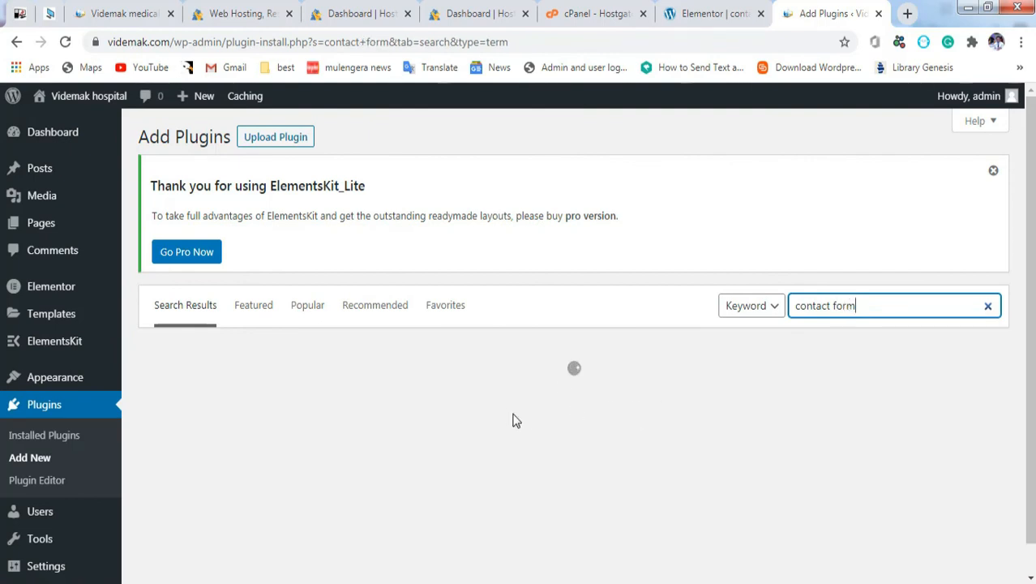
{"action": "left_click", "coordinate": [523, 401]}
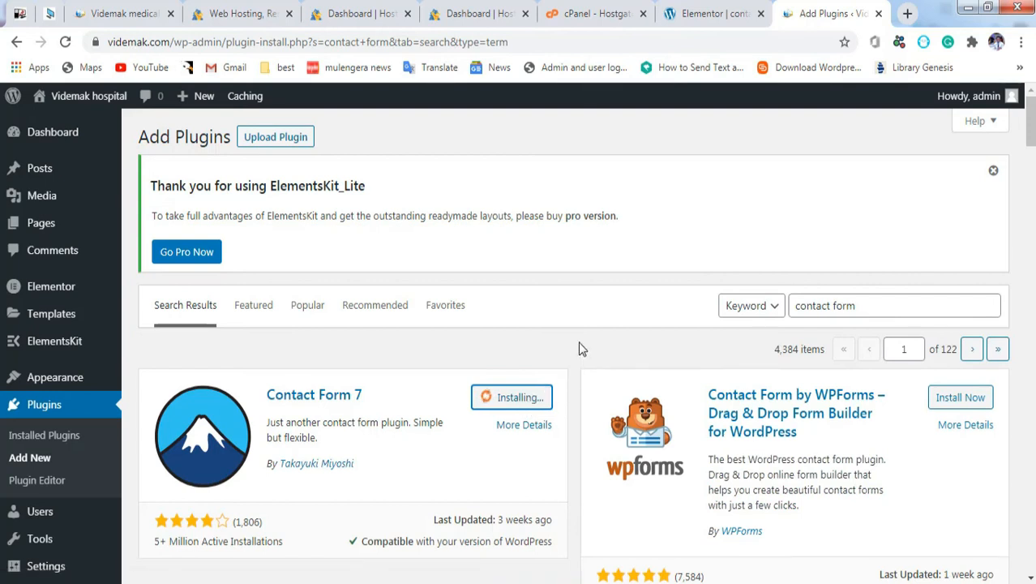
{"action": "left_click", "coordinate": [523, 399]}
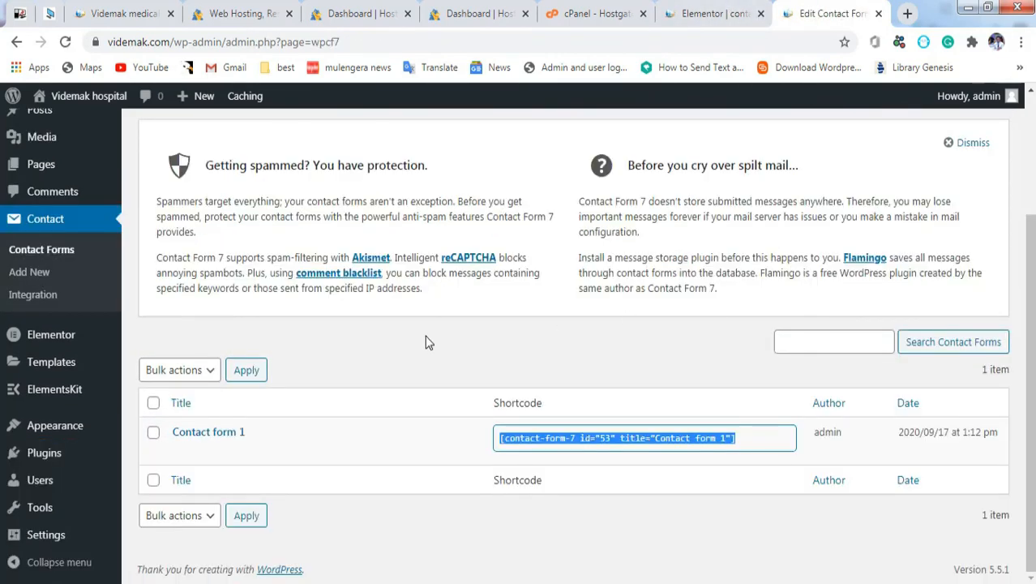
Step: Copy the [contact-form-7 id="53" title="Contact form 1"] shortcode from Contact Form 7's forms list
{"action": "left_click", "coordinate": [108, 456]}
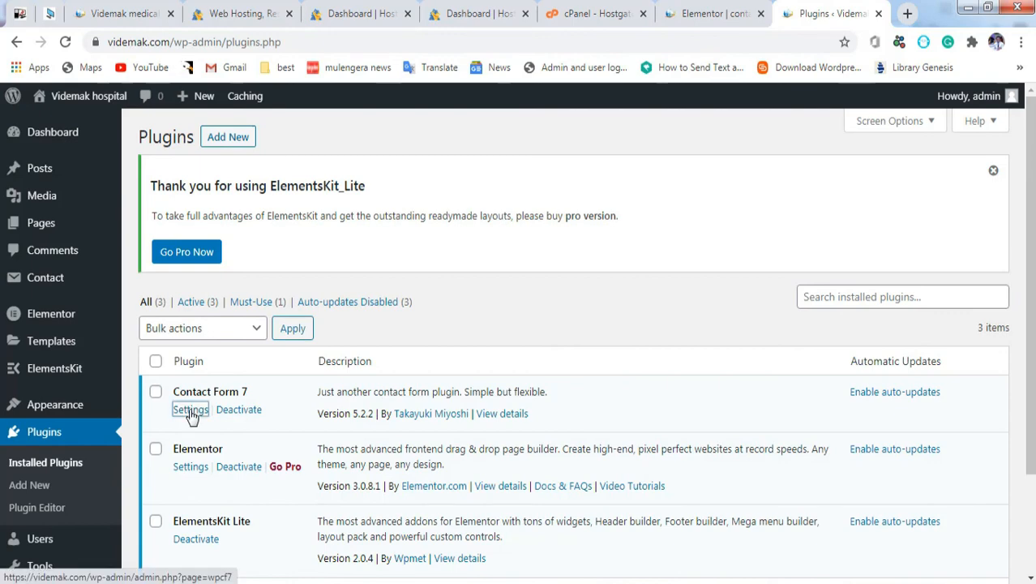
{"action": "left_click", "coordinate": [191, 411]}
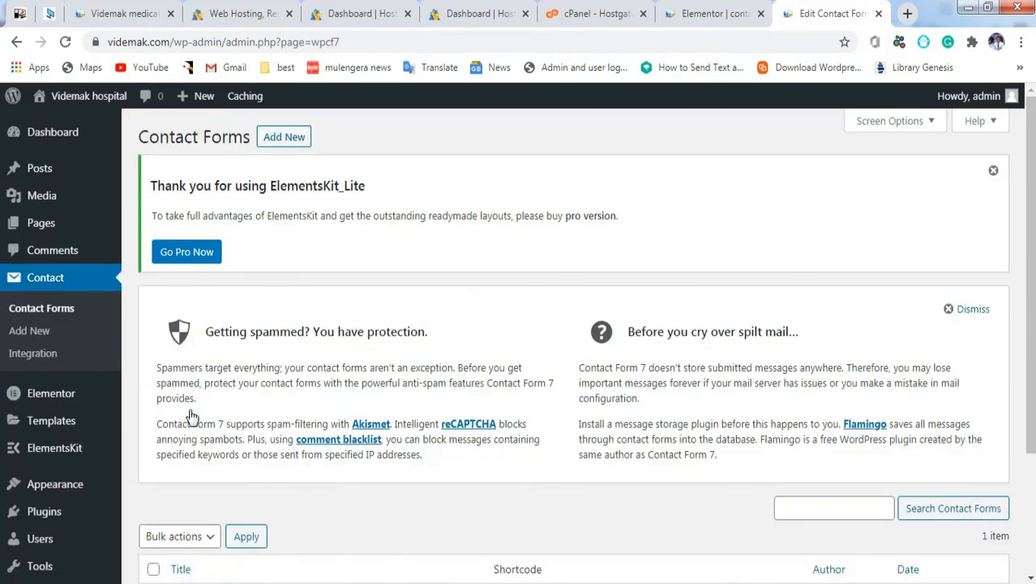
{"action": "scroll", "coordinate": [568, 365], "scroll_direction": "down", "scroll_amount": 2}
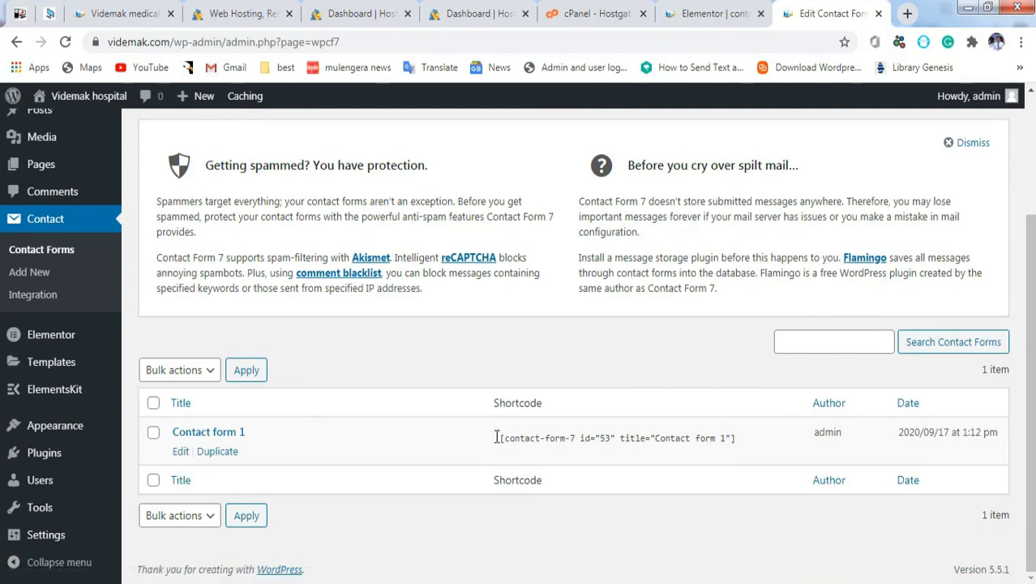
{"action": "left_click_drag", "start_coordinate": [500, 441], "coordinate": [584, 438]}
{"action": "right_click", "coordinate": [584, 439]}
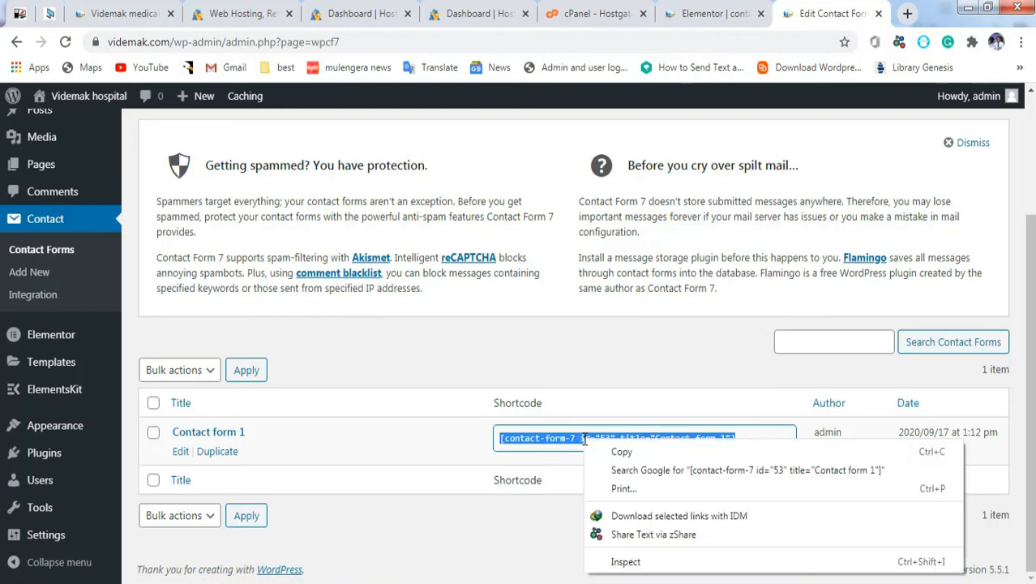
{"action": "left_click", "coordinate": [626, 456]}
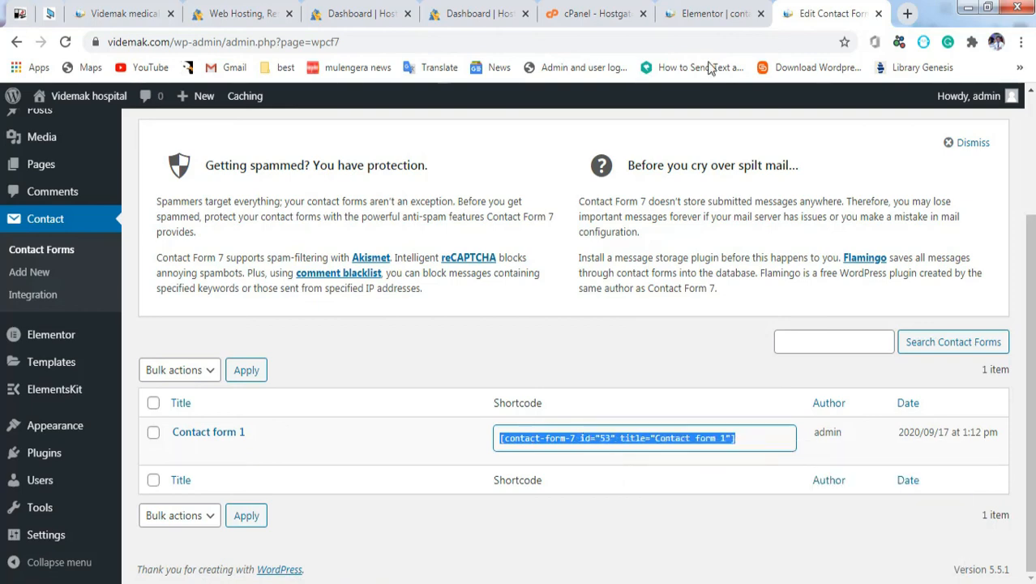
{"action": "left_click", "coordinate": [702, 13]}
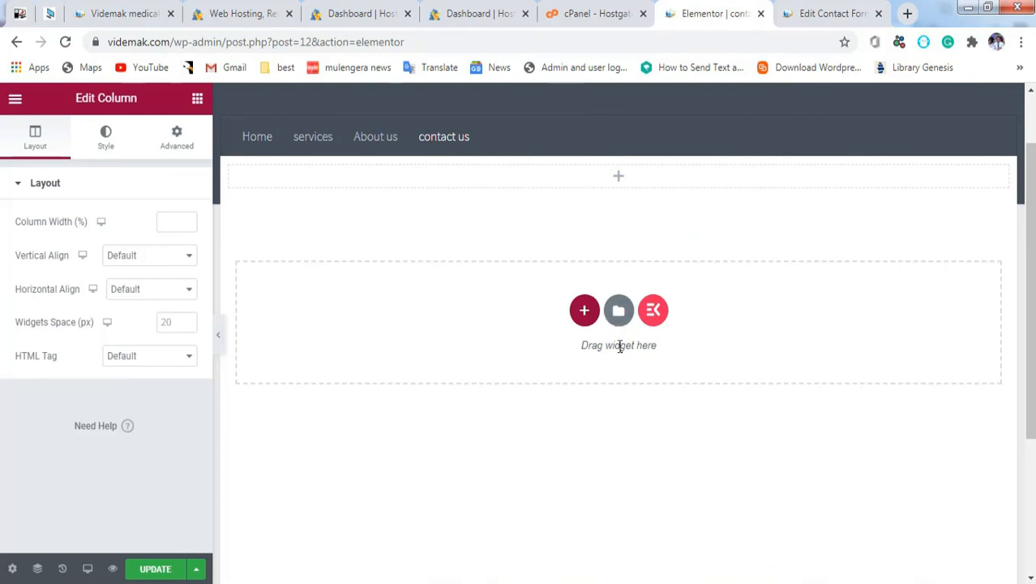
Step: Add a new single-column section to the contact us page
{"action": "left_click", "coordinate": [584, 313]}
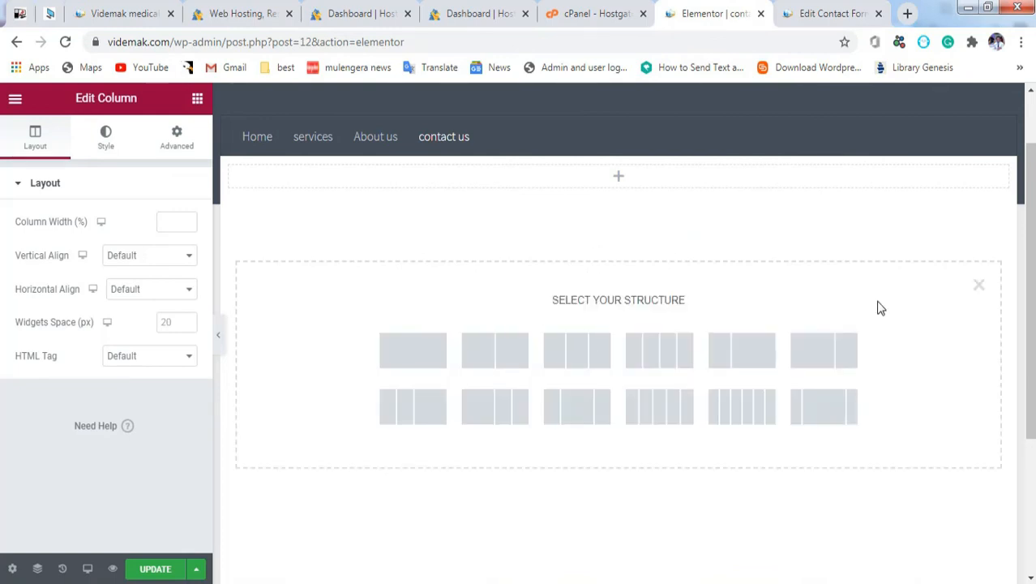
{"action": "left_click", "coordinate": [979, 287]}
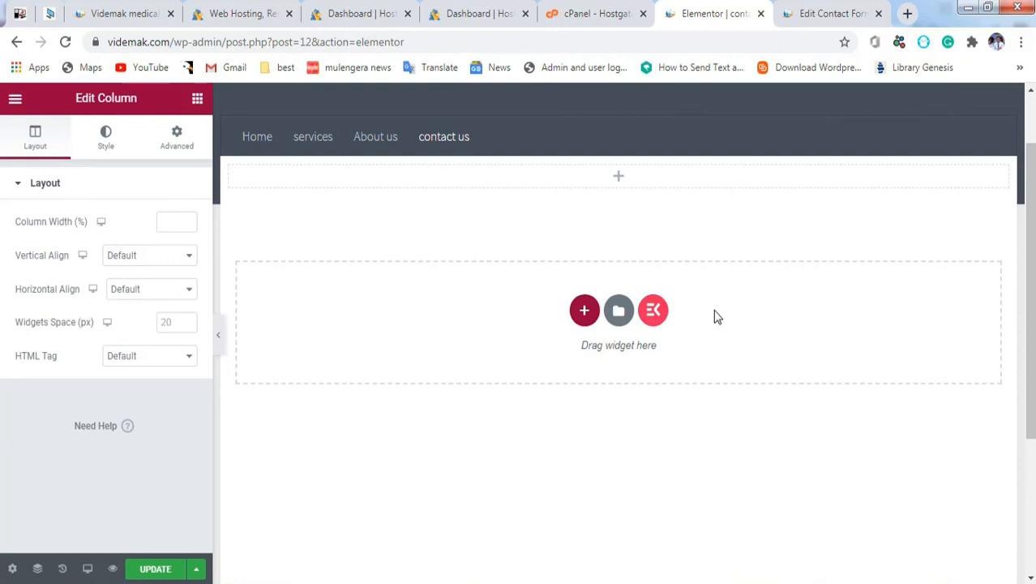
{"action": "left_click", "coordinate": [585, 309]}
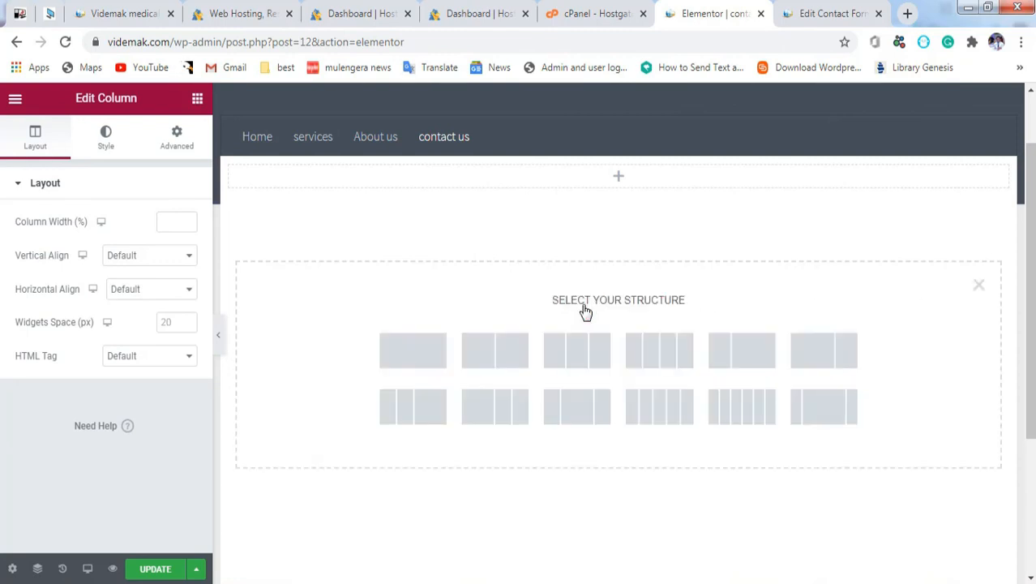
{"action": "left_click", "coordinate": [979, 285]}
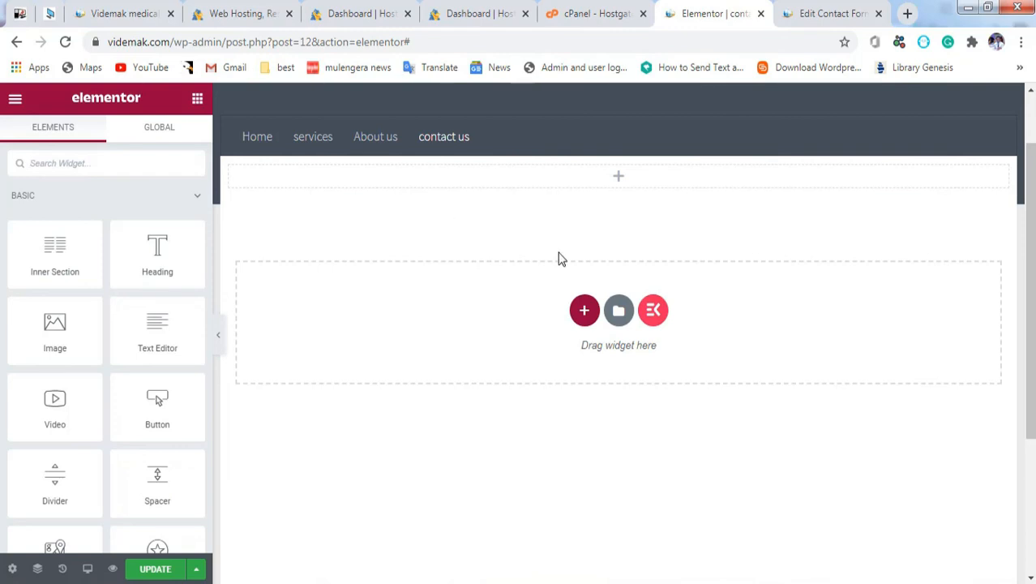
{"action": "left_click", "coordinate": [584, 309]}
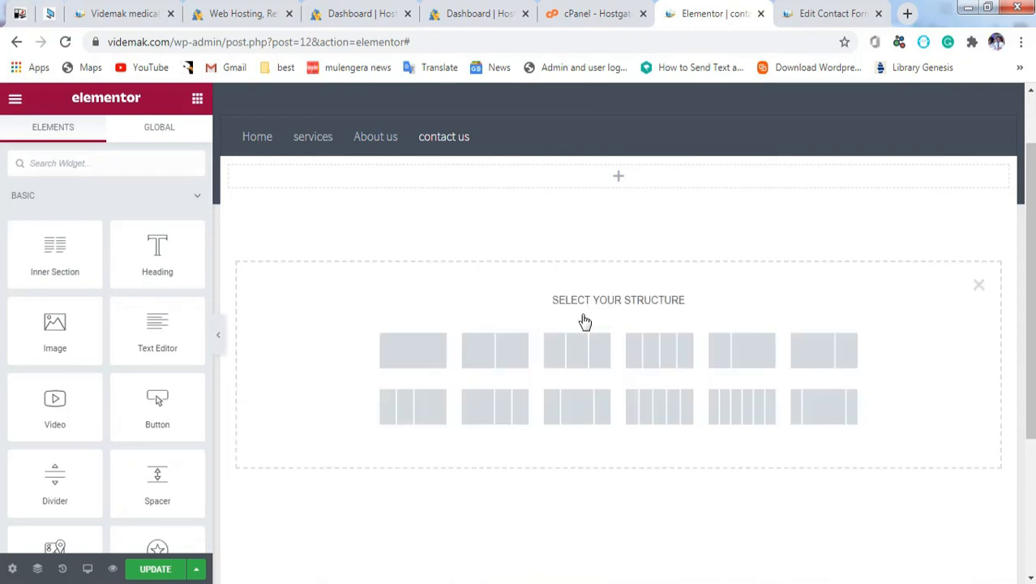
{"action": "left_click", "coordinate": [397, 362]}
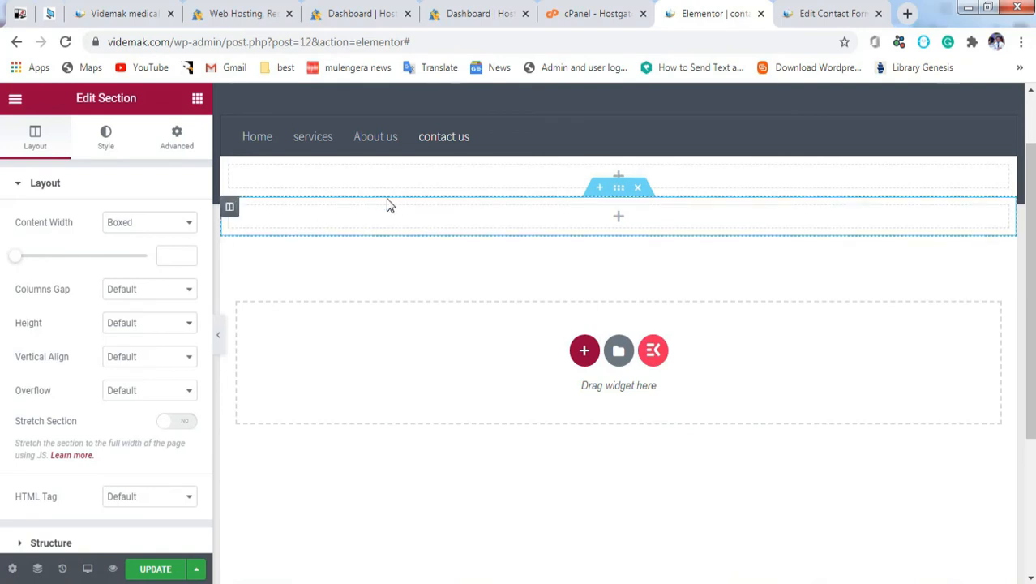
Step: Search the widgets for 'sho' and drop a Shortcode widget into the new section
{"action": "left_click", "coordinate": [198, 100]}
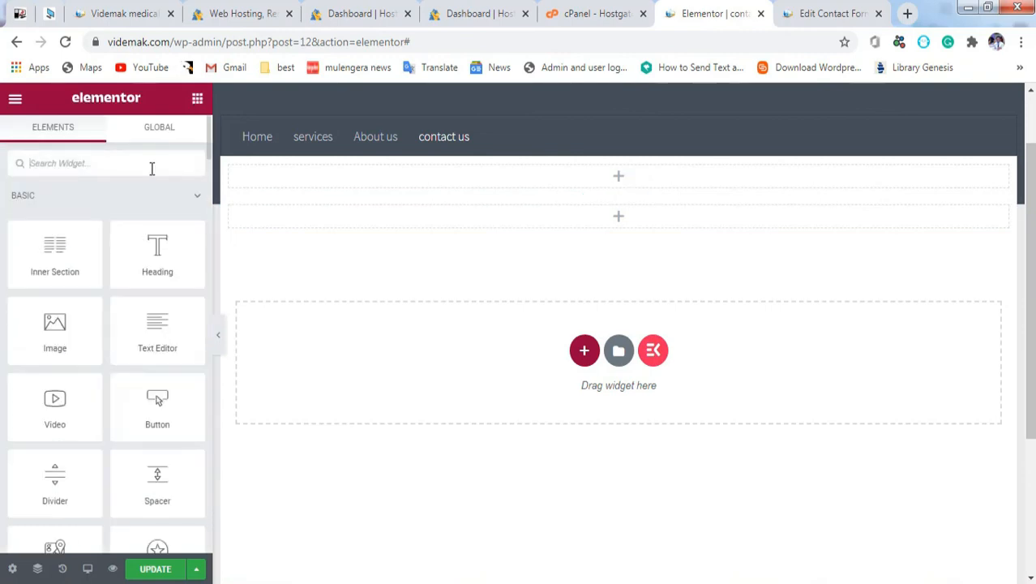
{"action": "type", "text": "short"}
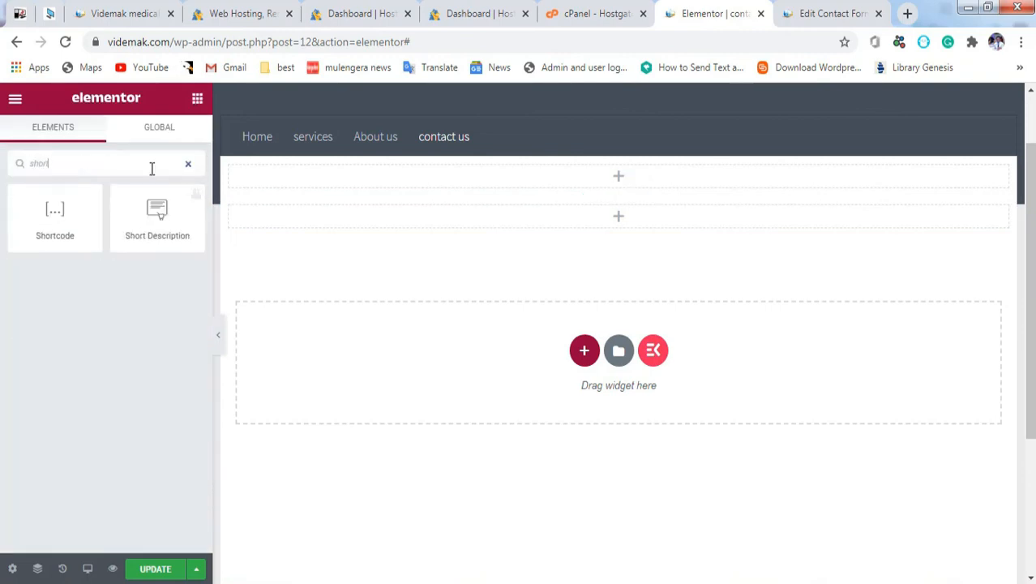
{"action": "left_click_drag", "start_coordinate": [57, 221], "coordinate": [448, 214]}
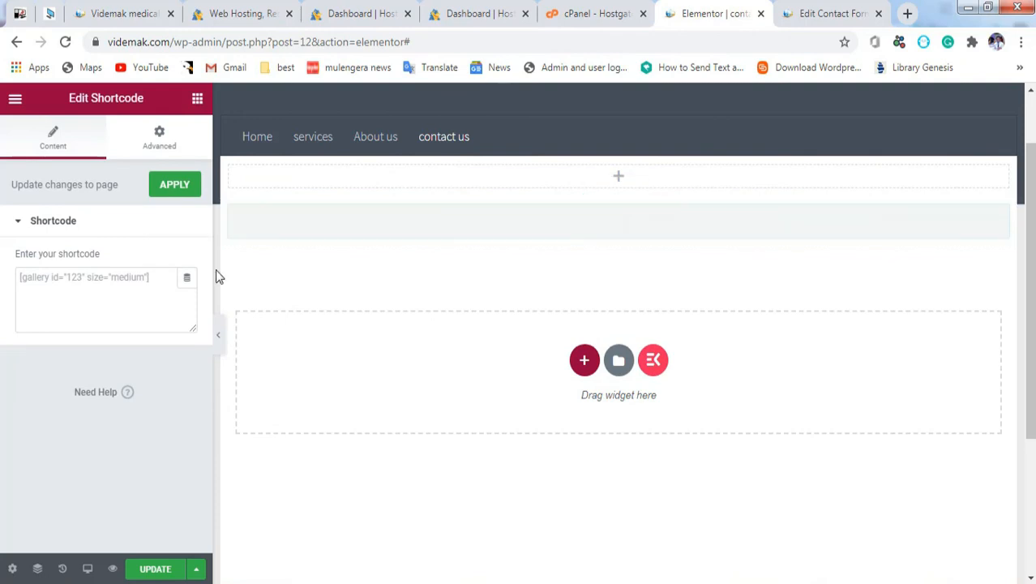
Step: Paste the [contact-form-7 id="53"] shortcode into the Shortcode field and update the page
{"action": "left_click", "coordinate": [74, 296]}
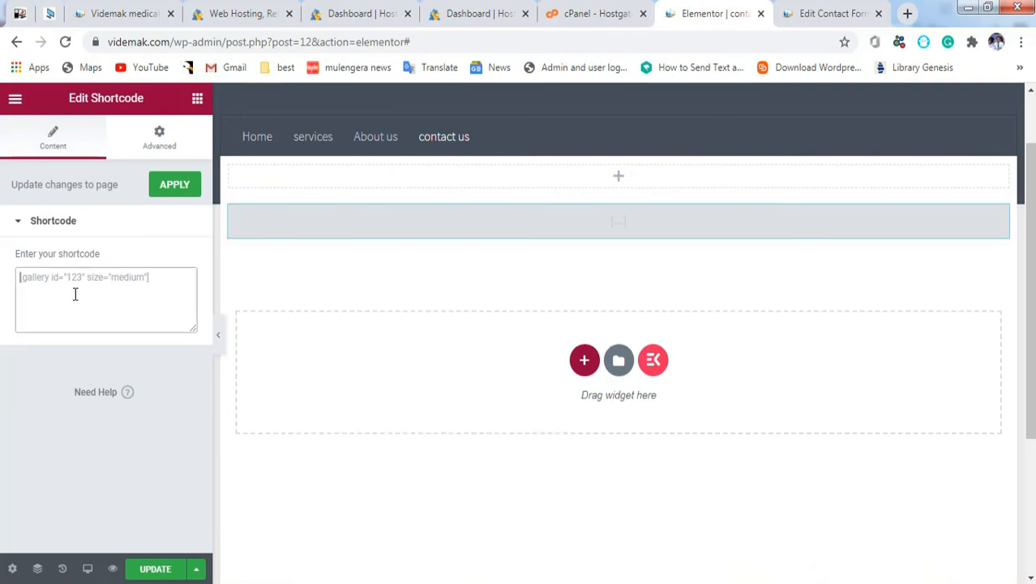
{"action": "key", "text": "ctrl+v"}
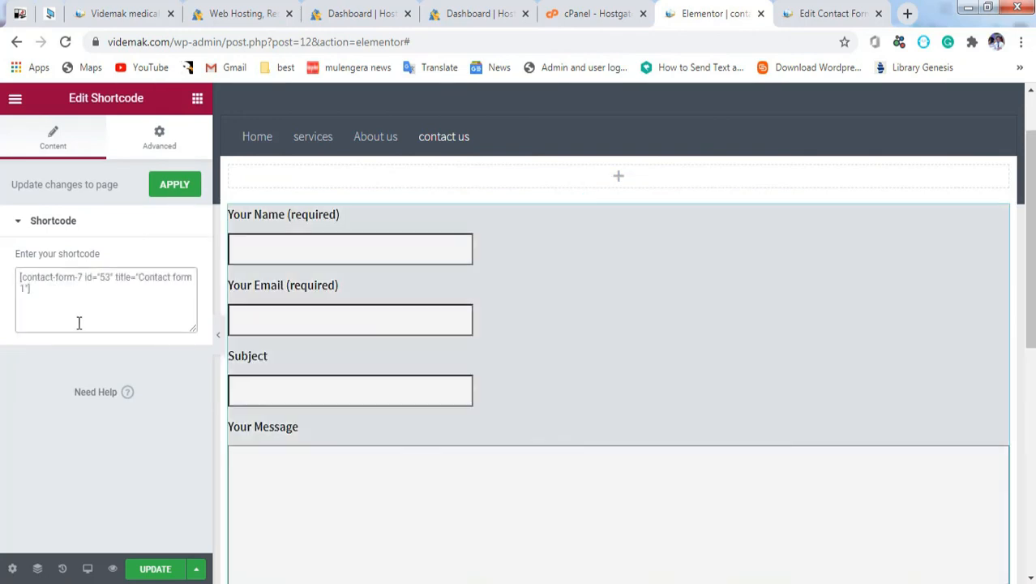
{"action": "left_click", "coordinate": [158, 572]}
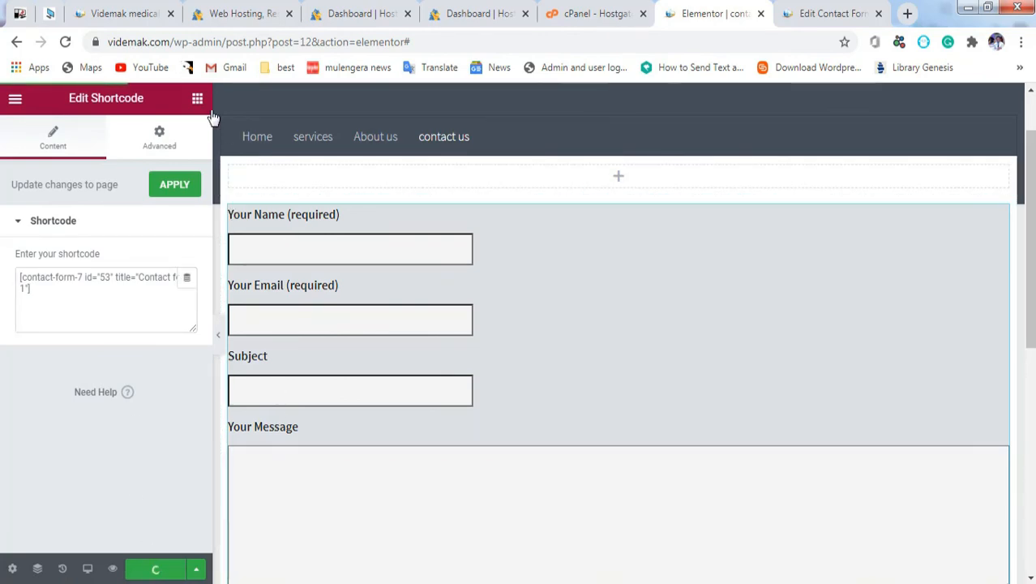
Step: Add an empty section above the form, then open and close the template library
{"action": "left_click_drag", "start_coordinate": [171, 42], "coordinate": [487, 63]}
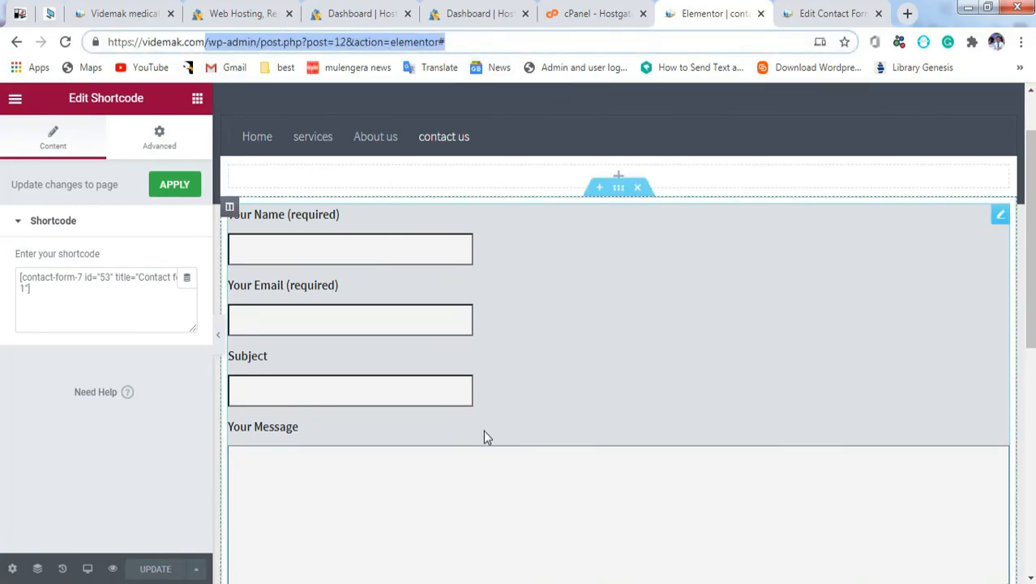
{"action": "left_click", "coordinate": [488, 515]}
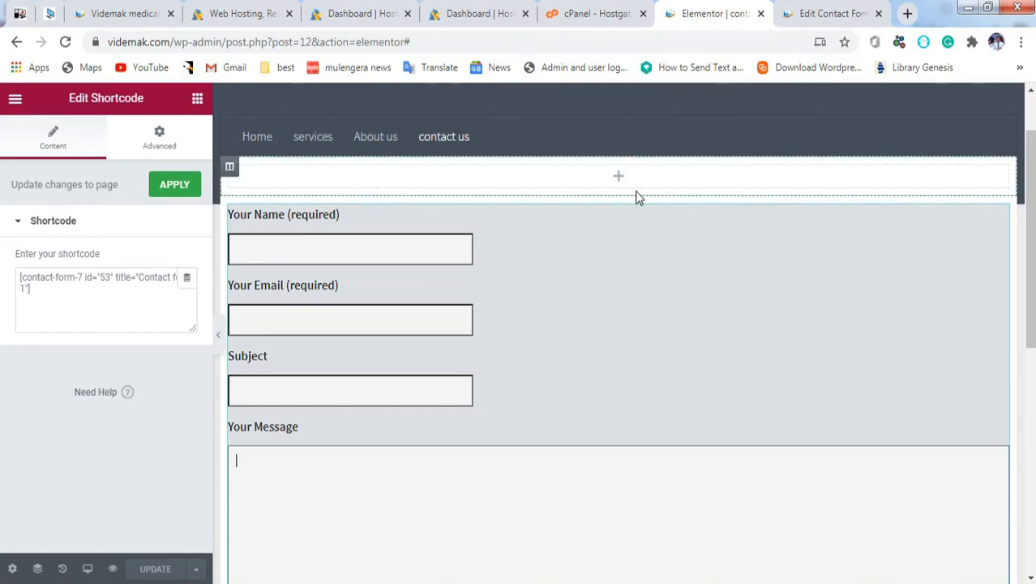
{"action": "left_click", "coordinate": [618, 180]}
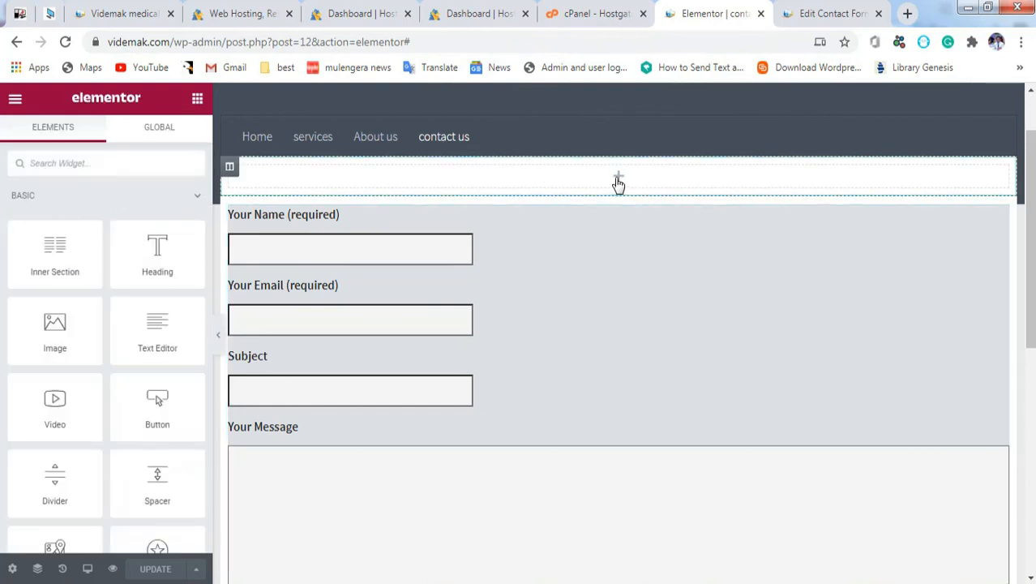
{"action": "right_click", "coordinate": [868, 172]}
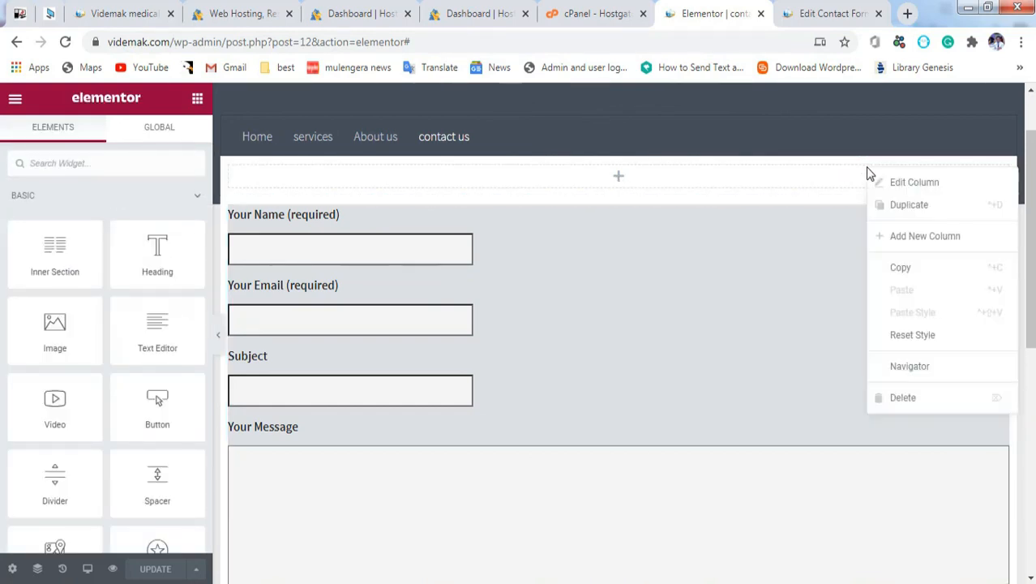
{"action": "left_click", "coordinate": [933, 402]}
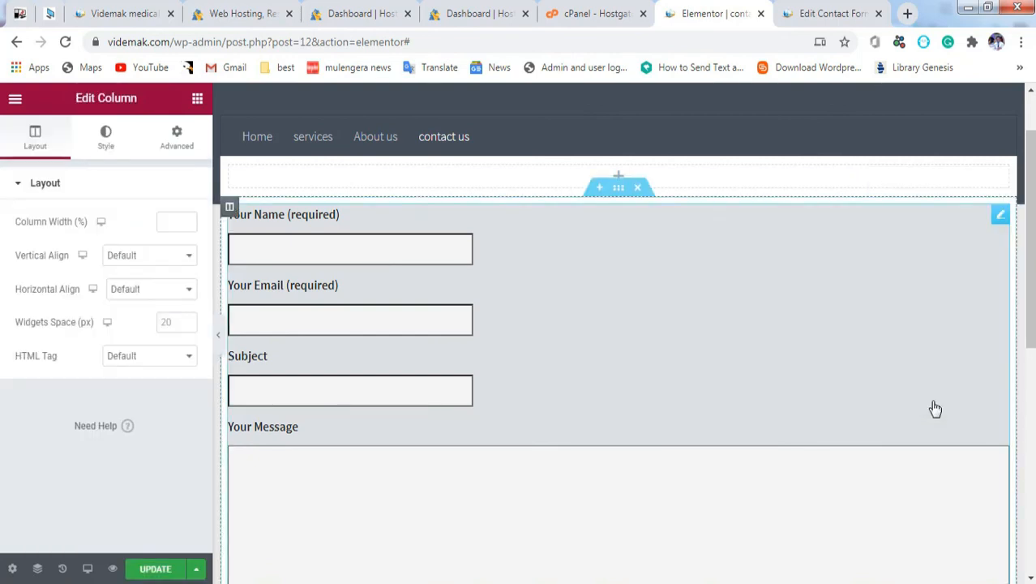
{"action": "left_click", "coordinate": [599, 191]}
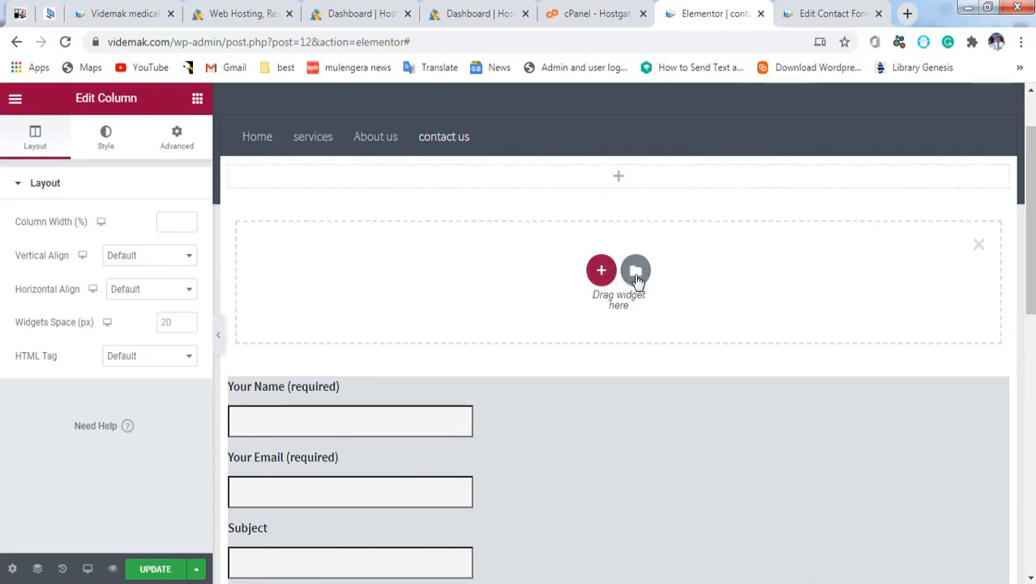
{"action": "left_click", "coordinate": [637, 275]}
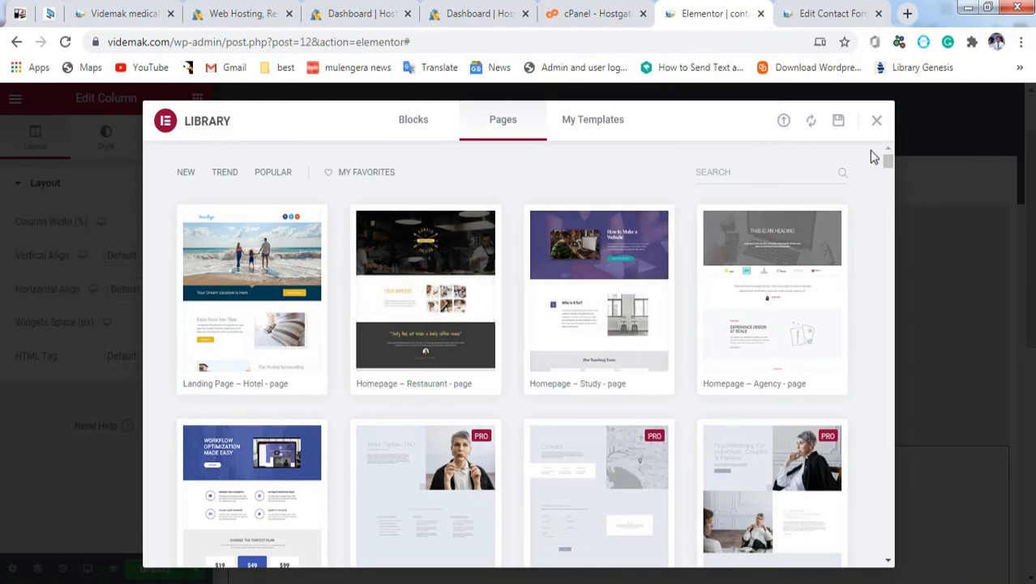
{"action": "left_click", "coordinate": [876, 122]}
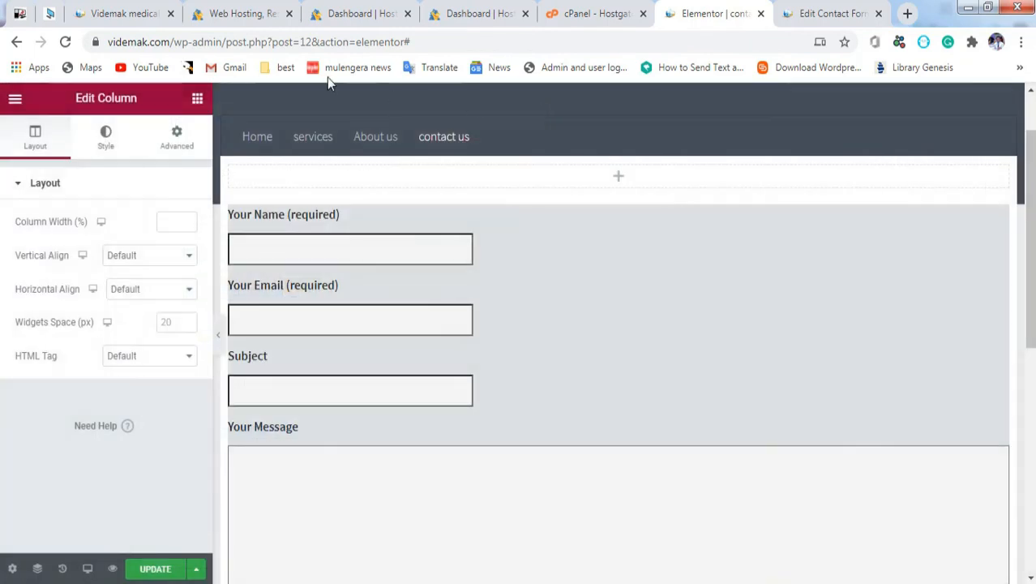
{"action": "left_click_drag", "start_coordinate": [171, 43], "coordinate": [466, 39]}
Step: Leave the editor for videmak.com and scroll the live contact us page to check the form
{"action": "key", "text": "BackSpace"}
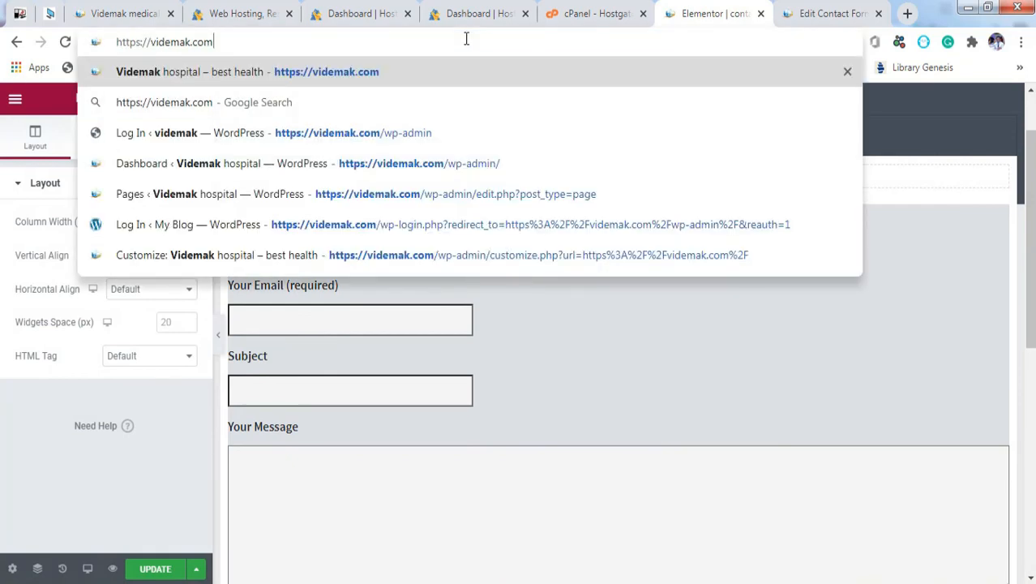
{"action": "key", "text": "Return"}
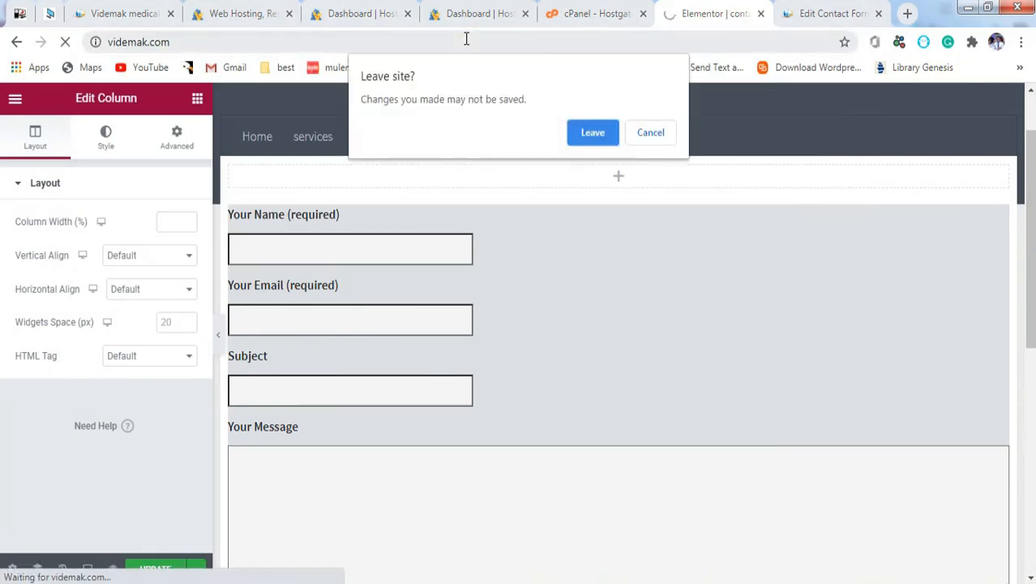
{"action": "left_click", "coordinate": [593, 132]}
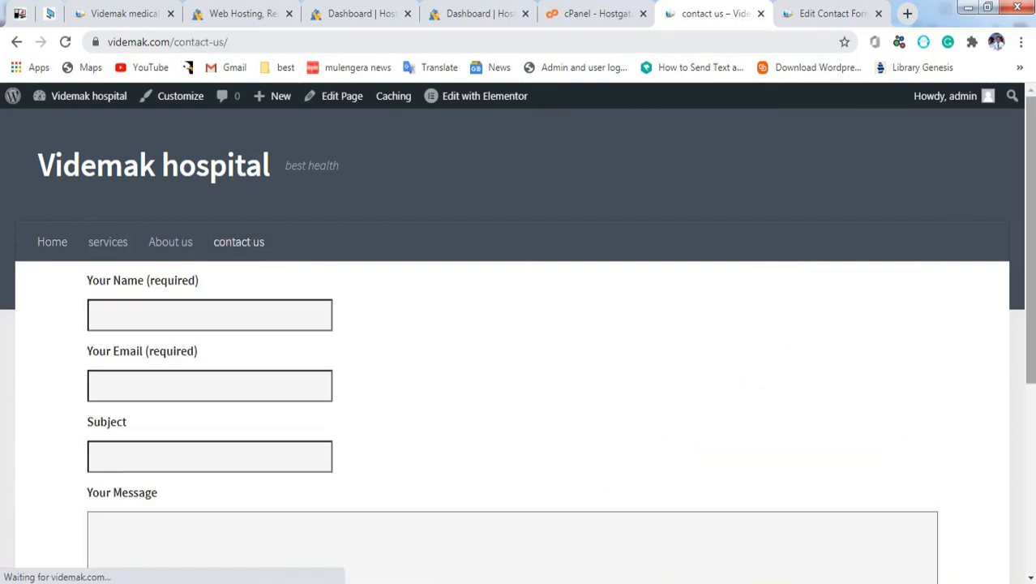
{"action": "scroll", "coordinate": [526, 272], "scroll_direction": "down", "scroll_amount": 3}
{"action": "scroll", "coordinate": [1004, 179], "scroll_direction": "down", "scroll_amount": 1}
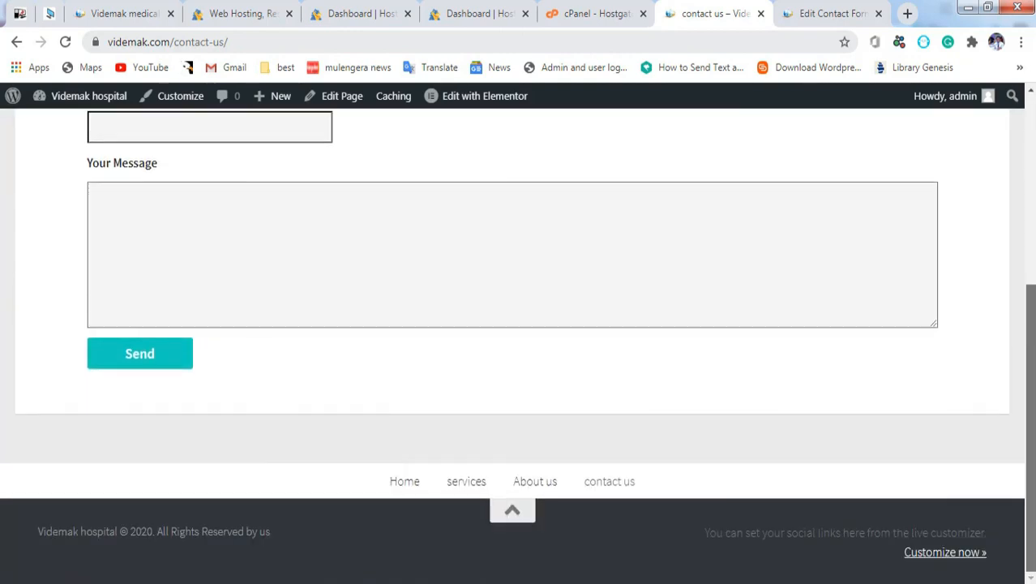
{"action": "scroll", "coordinate": [1004, 178], "scroll_direction": "up", "scroll_amount": 4}
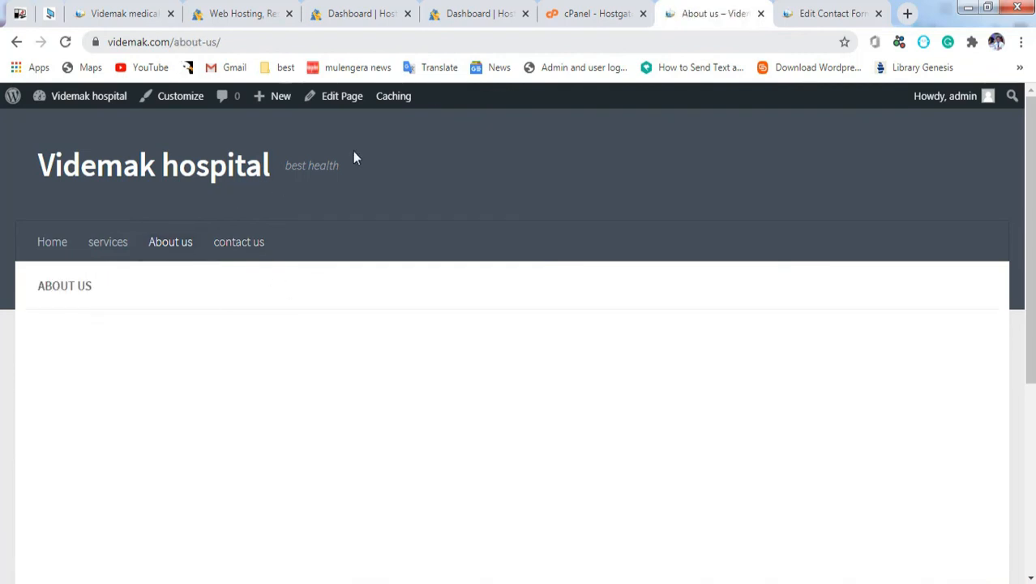
Step: Set the About us page template to Elementor Full Width and open it with Elementor
{"action": "left_click", "coordinate": [339, 99]}
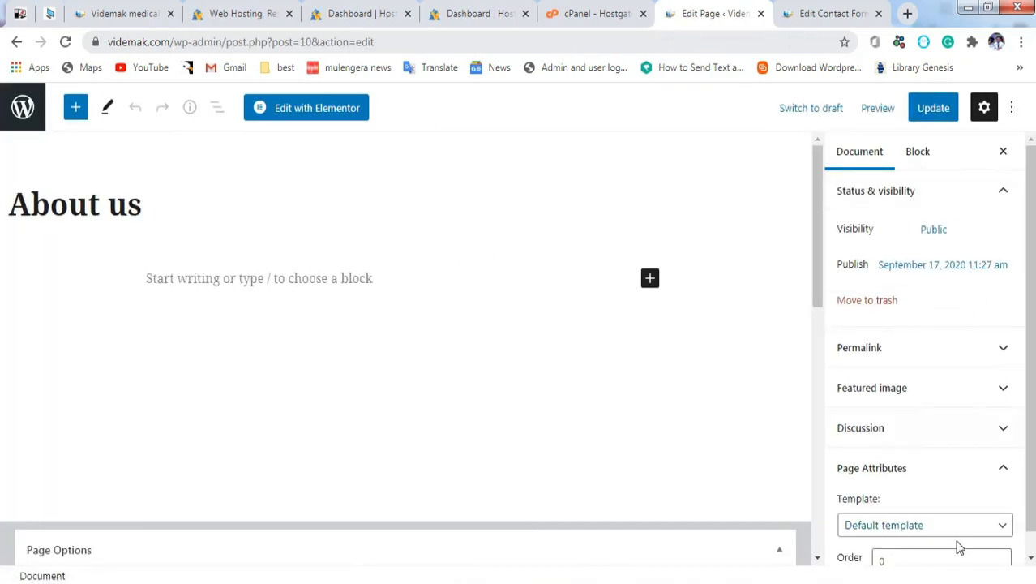
{"action": "left_click", "coordinate": [996, 524]}
{"action": "left_click", "coordinate": [995, 525]}
{"action": "left_click", "coordinate": [1007, 470]}
{"action": "left_click", "coordinate": [1007, 471]}
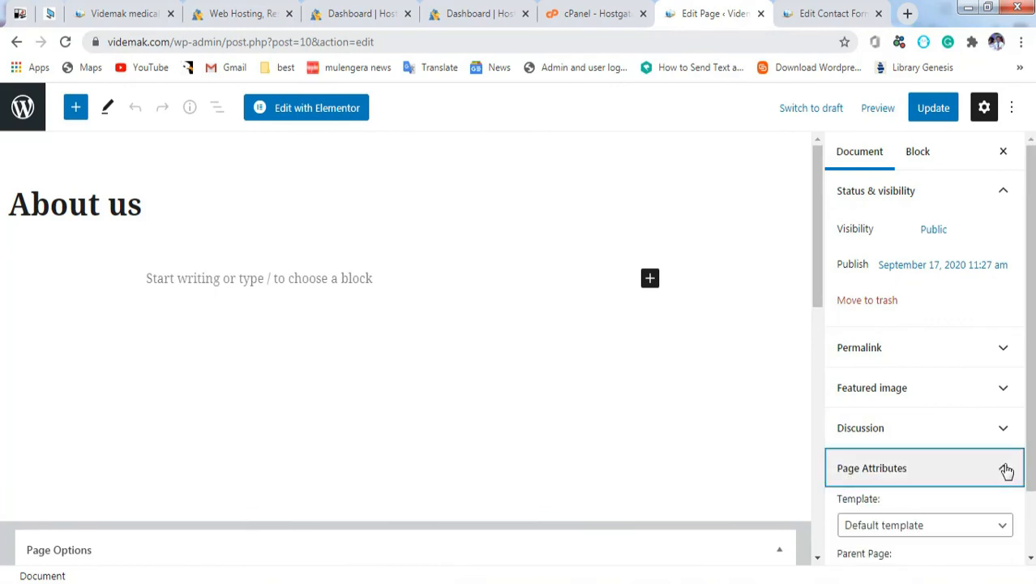
{"action": "left_click", "coordinate": [939, 532]}
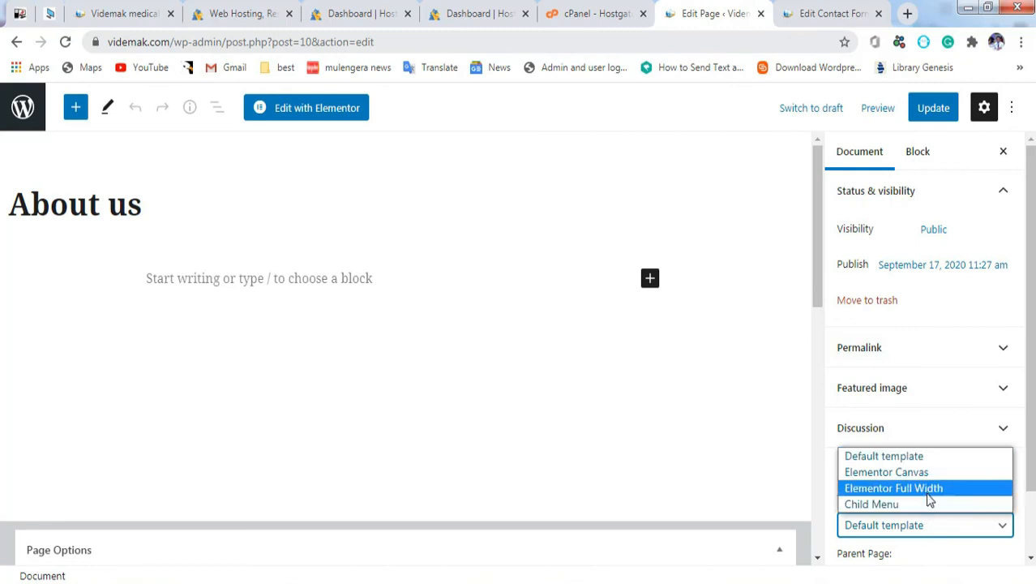
{"action": "left_click", "coordinate": [929, 488]}
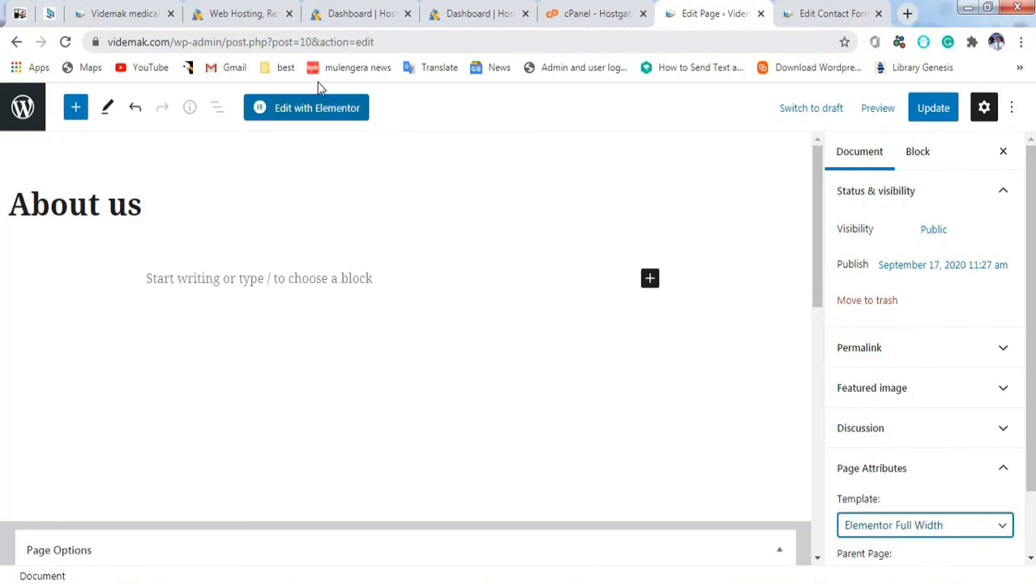
{"action": "left_click", "coordinate": [316, 108]}
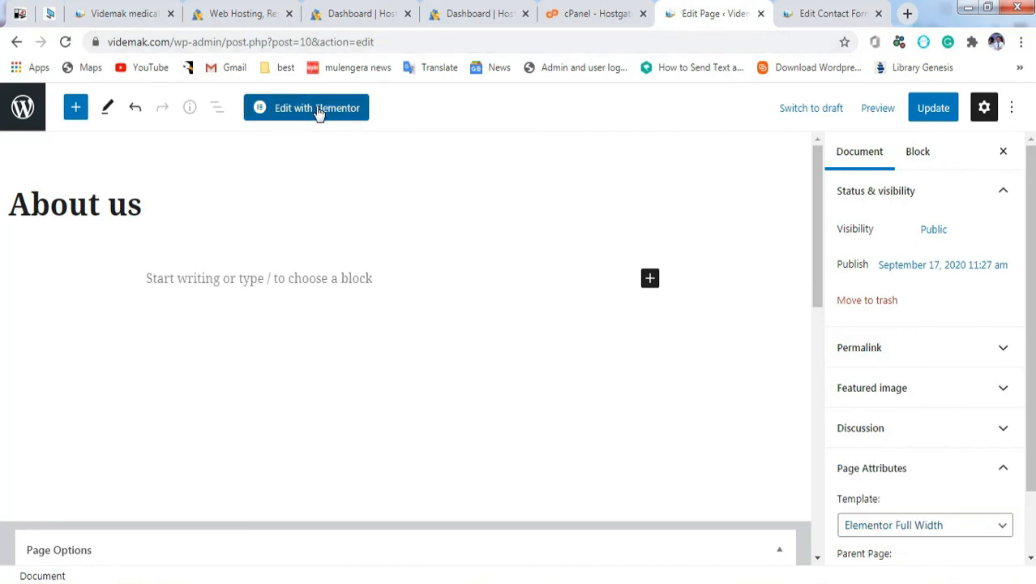
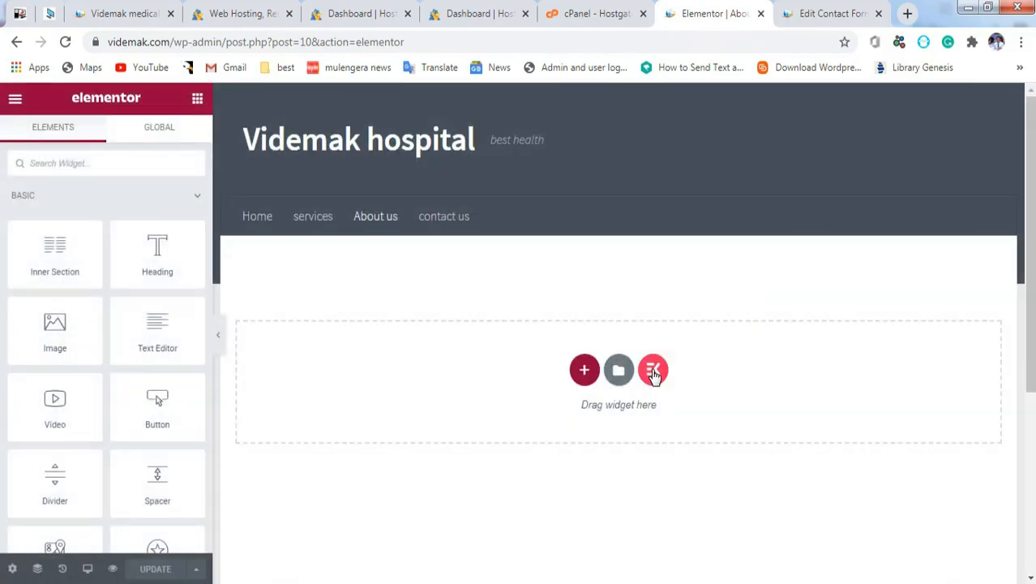
Step: From the library's About section templates, insert the 'Our Attorna' three-member team section
{"action": "left_click", "coordinate": [653, 371]}
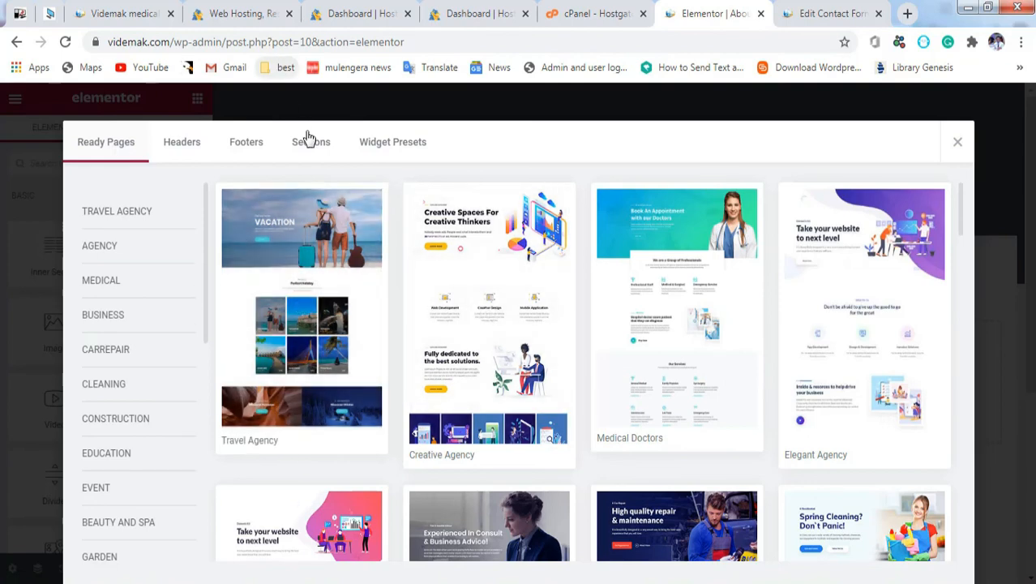
{"action": "left_click_drag", "start_coordinate": [204, 199], "coordinate": [209, 424]}
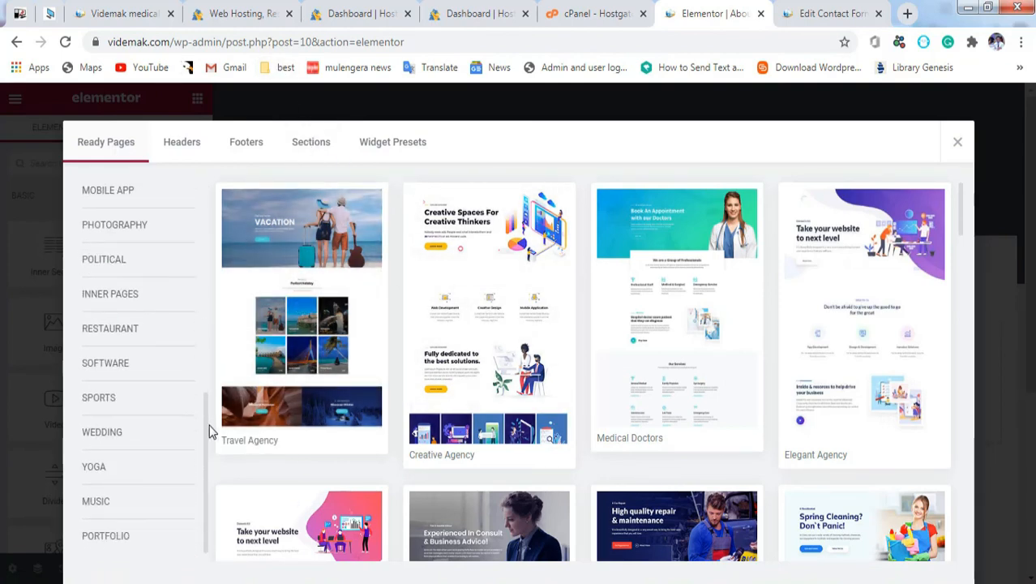
{"action": "left_click", "coordinate": [306, 151]}
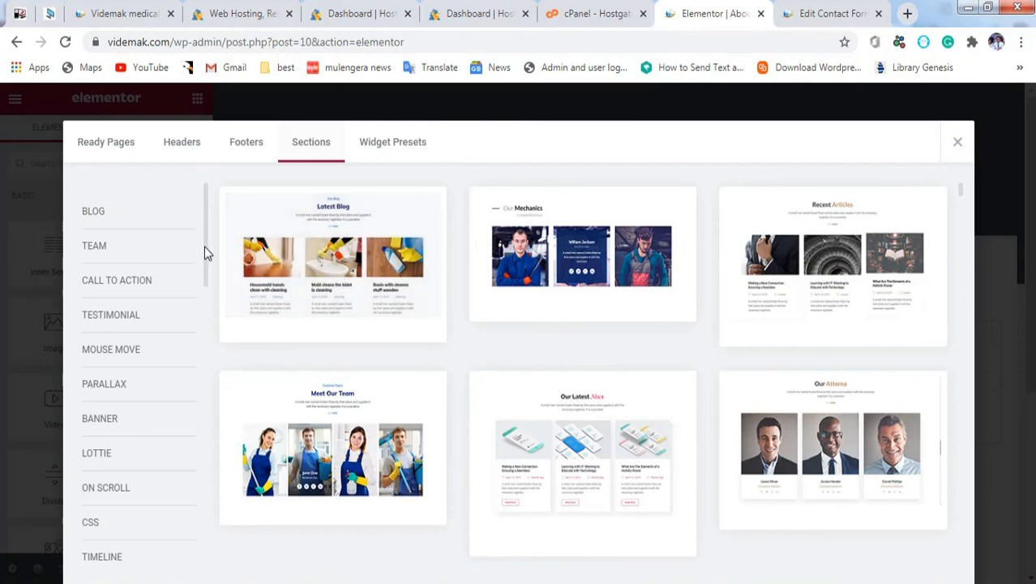
{"action": "left_click_drag", "start_coordinate": [205, 247], "coordinate": [218, 527]}
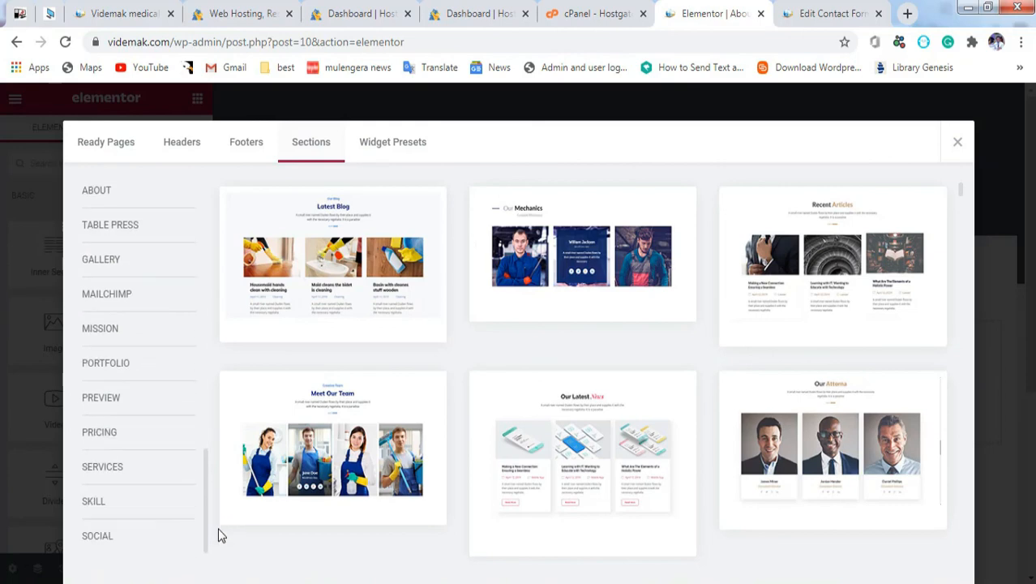
{"action": "left_click", "coordinate": [111, 195]}
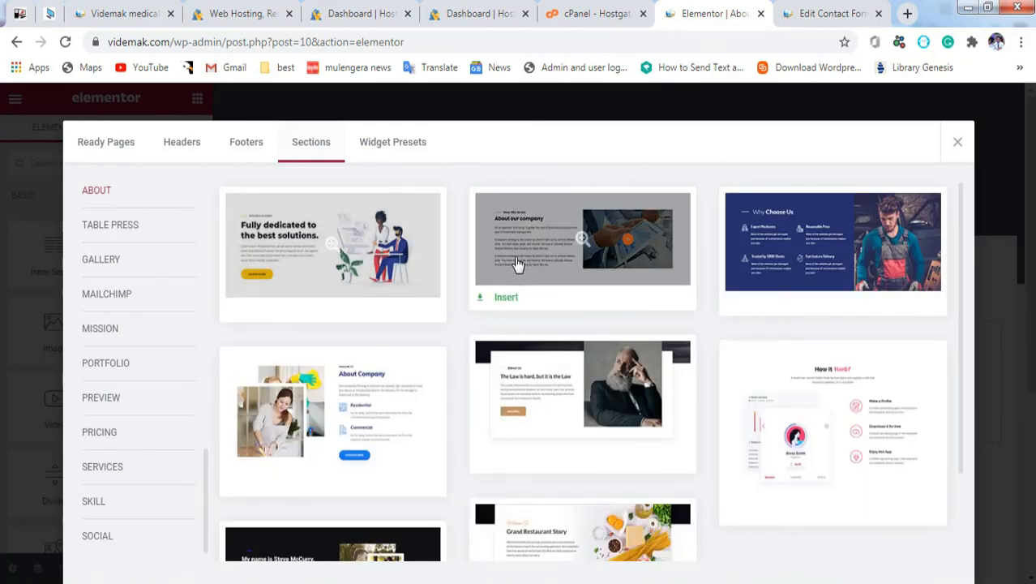
{"action": "left_click", "coordinate": [331, 415]}
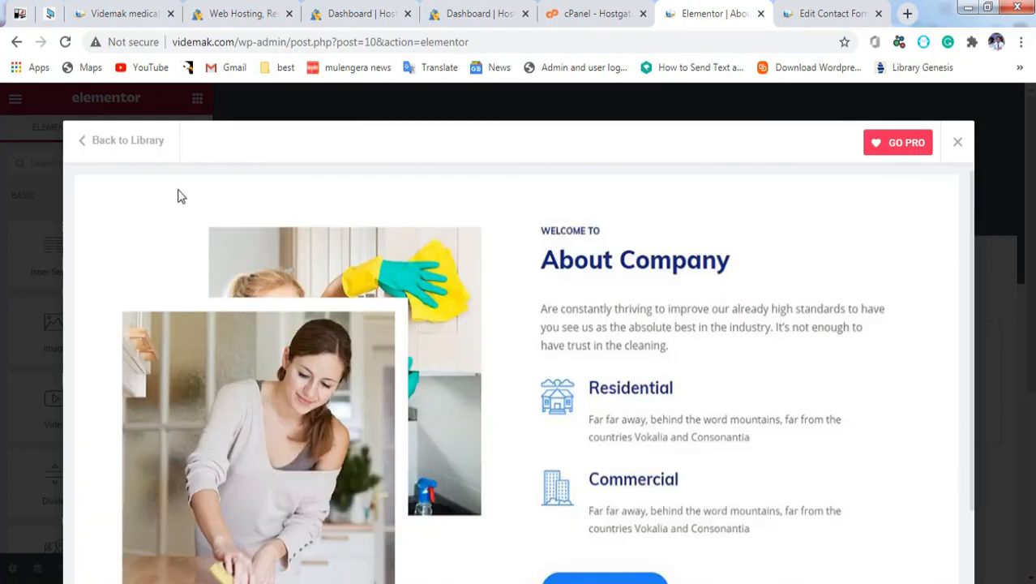
{"action": "left_click", "coordinate": [81, 143]}
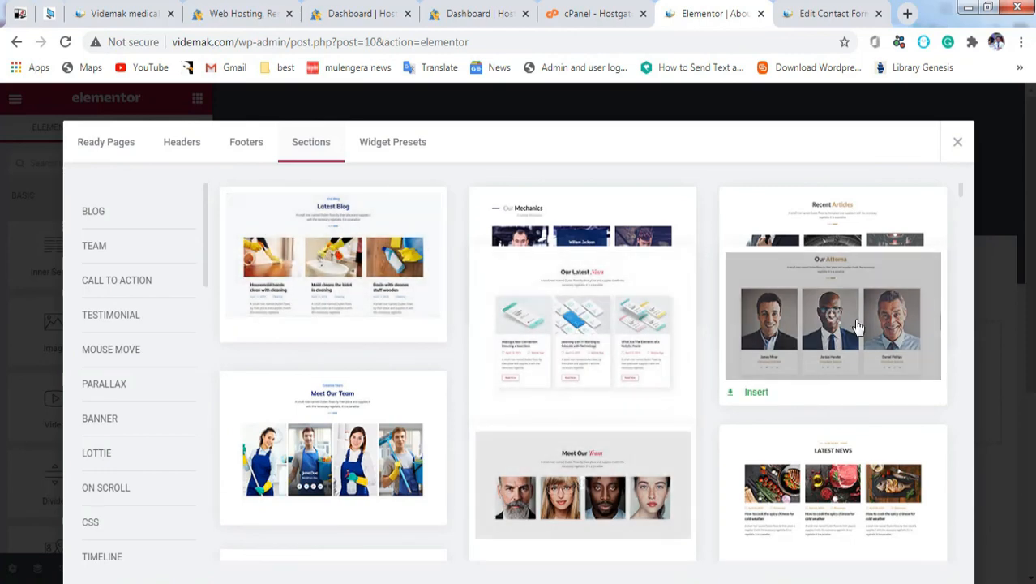
{"action": "left_click", "coordinate": [756, 396]}
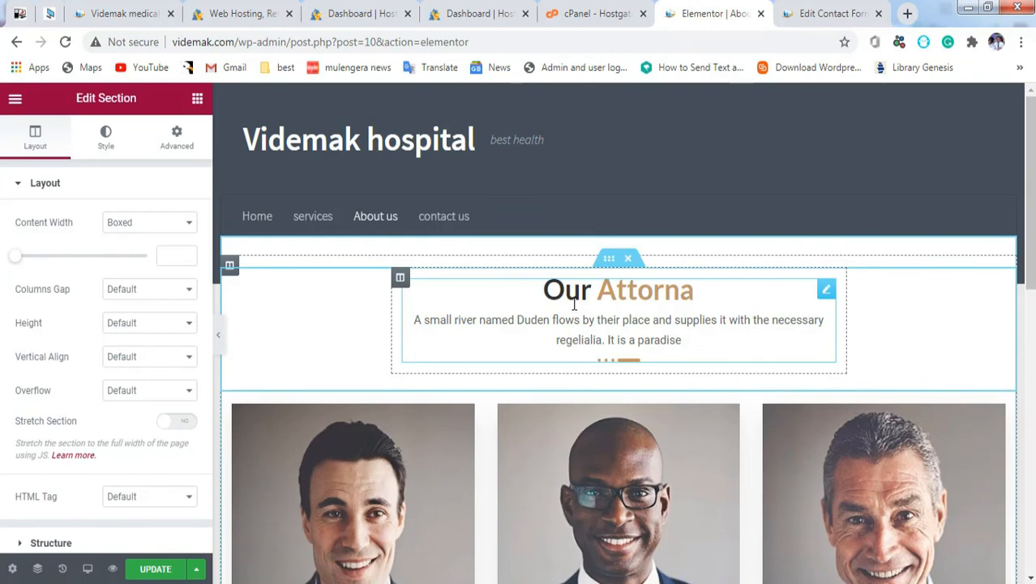
Step: Change the team section's heading title from 'Our Attorna' to 'Our team'
{"action": "left_click", "coordinate": [574, 303]}
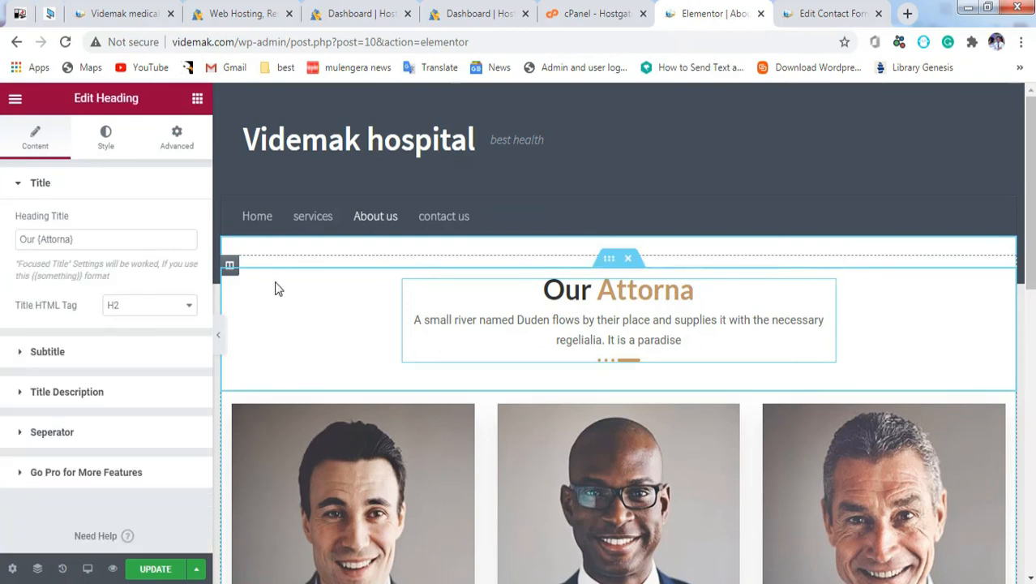
{"action": "left_click", "coordinate": [83, 236]}
{"action": "left_click_drag", "start_coordinate": [83, 236], "coordinate": [38, 236]}
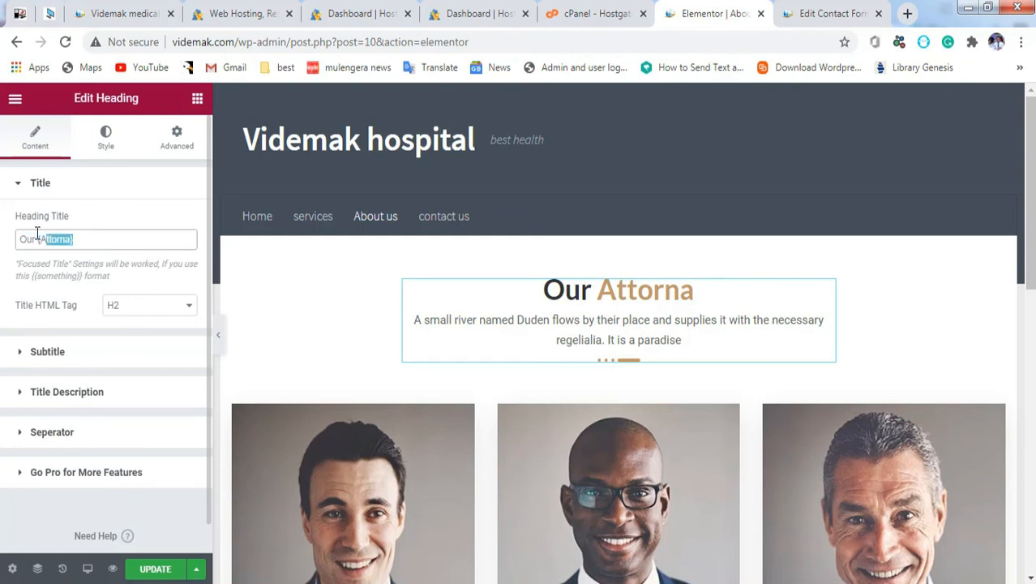
{"action": "type", "text": "team"}
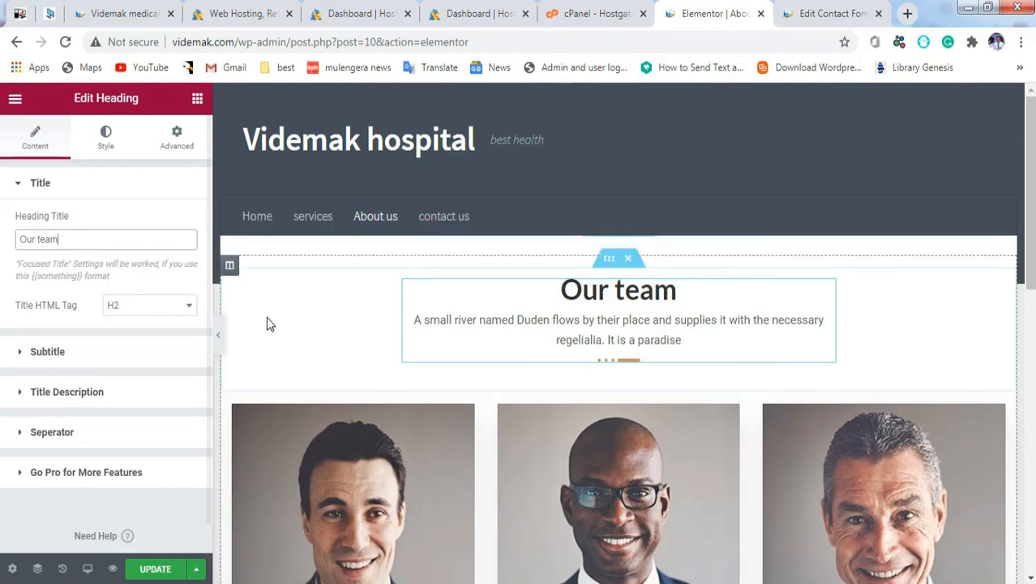
Step: Replace the heading description with 'videmak hospital is your best hospital' and update the page
{"action": "left_click", "coordinate": [16, 193]}
{"action": "left_click", "coordinate": [21, 231]}
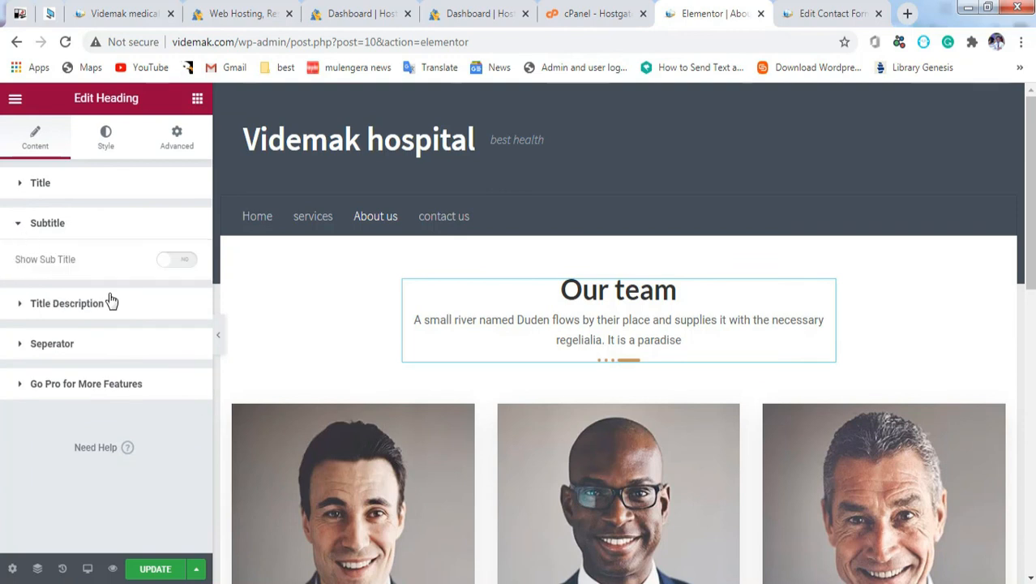
{"action": "left_click", "coordinate": [55, 303]}
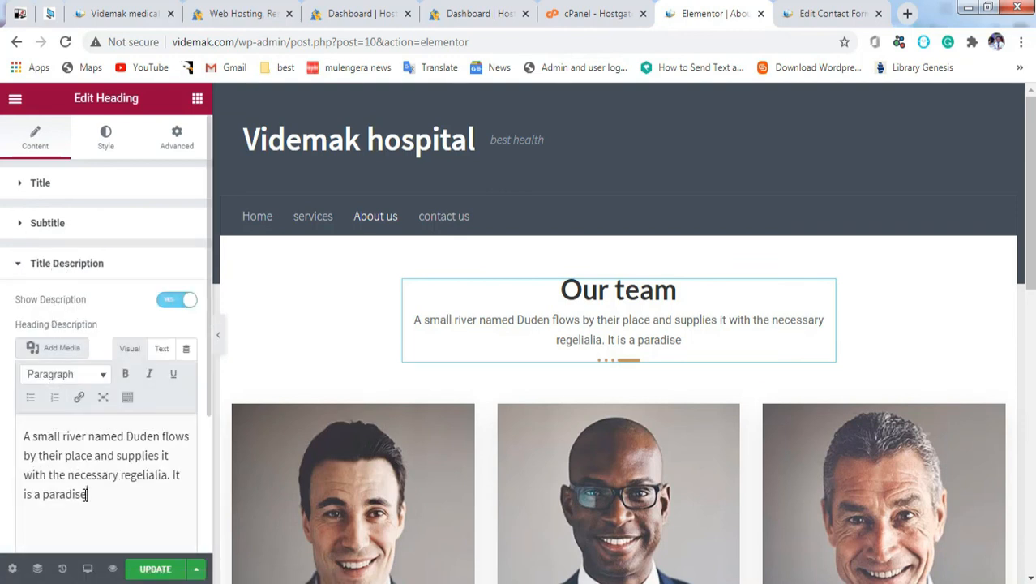
{"action": "left_click_drag", "start_coordinate": [85, 495], "coordinate": [1, 419]}
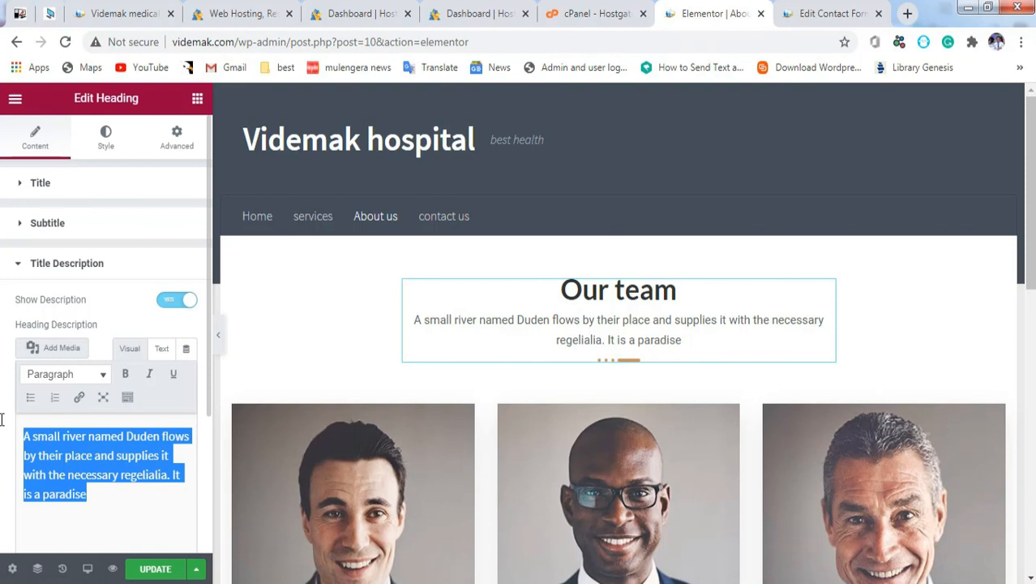
{"action": "type", "text": "vid"}
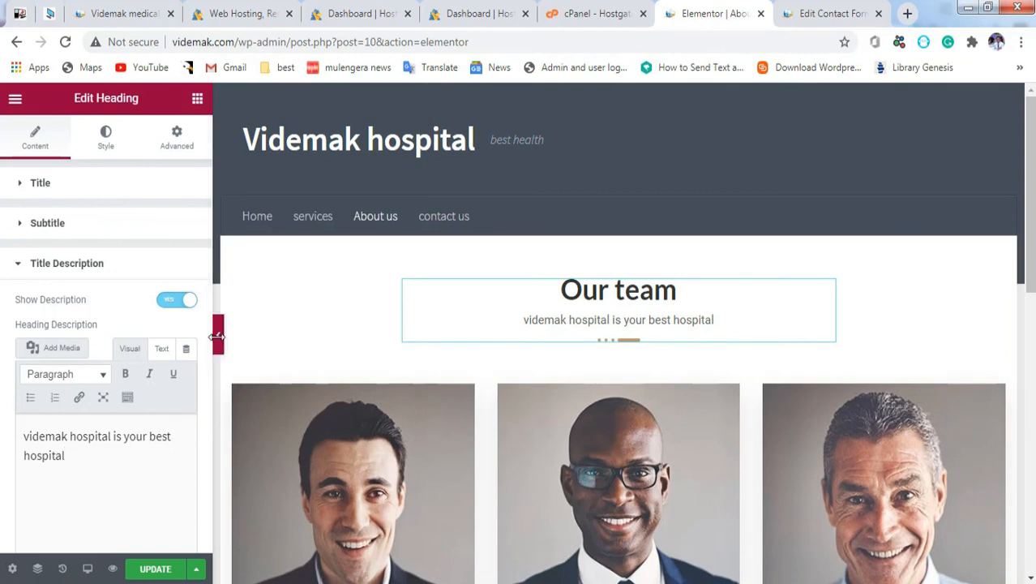
{"action": "left_click", "coordinate": [152, 570]}
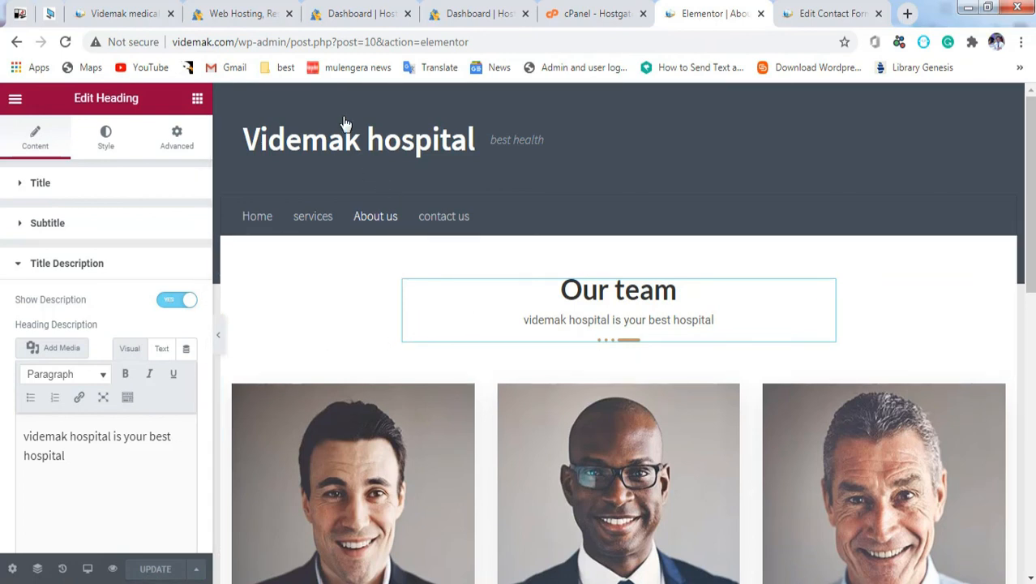
{"action": "left_click_drag", "start_coordinate": [234, 42], "coordinate": [639, 40]}
{"action": "key", "text": "BackSpace"}
{"action": "key", "text": "Return"}
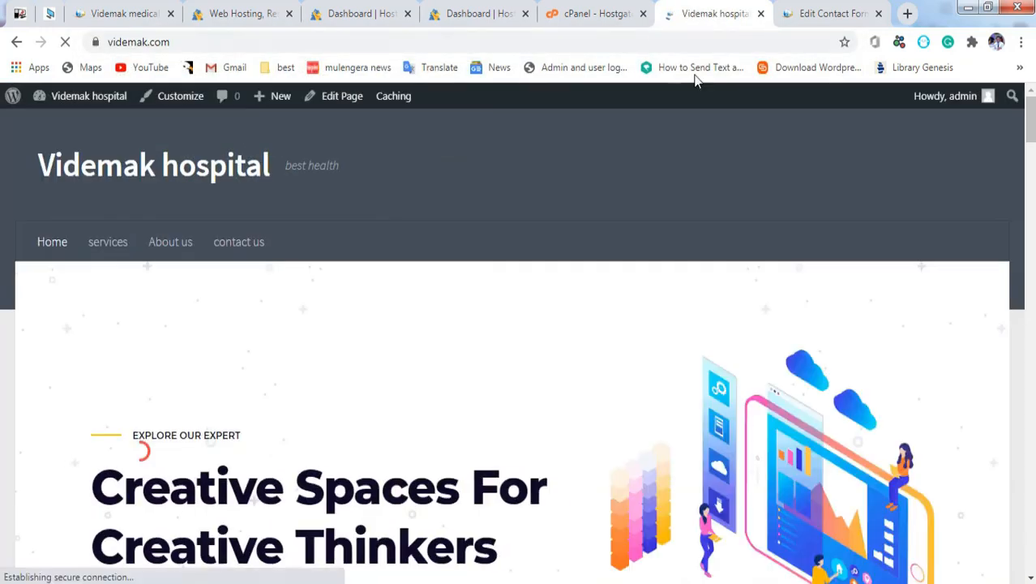
{"action": "left_click_drag", "start_coordinate": [1031, 130], "coordinate": [1031, 95]}
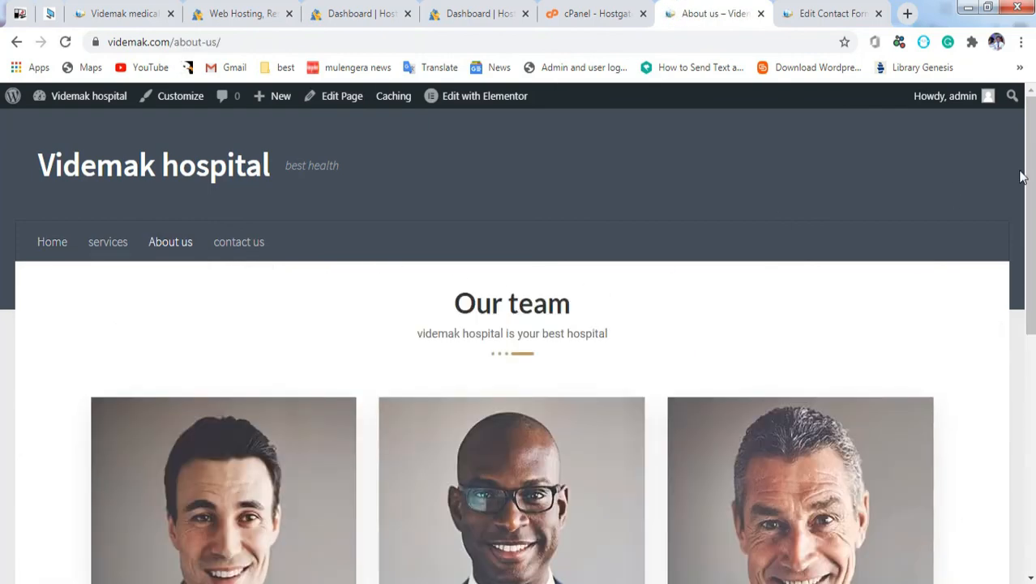
{"action": "left_click_drag", "start_coordinate": [1028, 177], "coordinate": [1028, 274]}
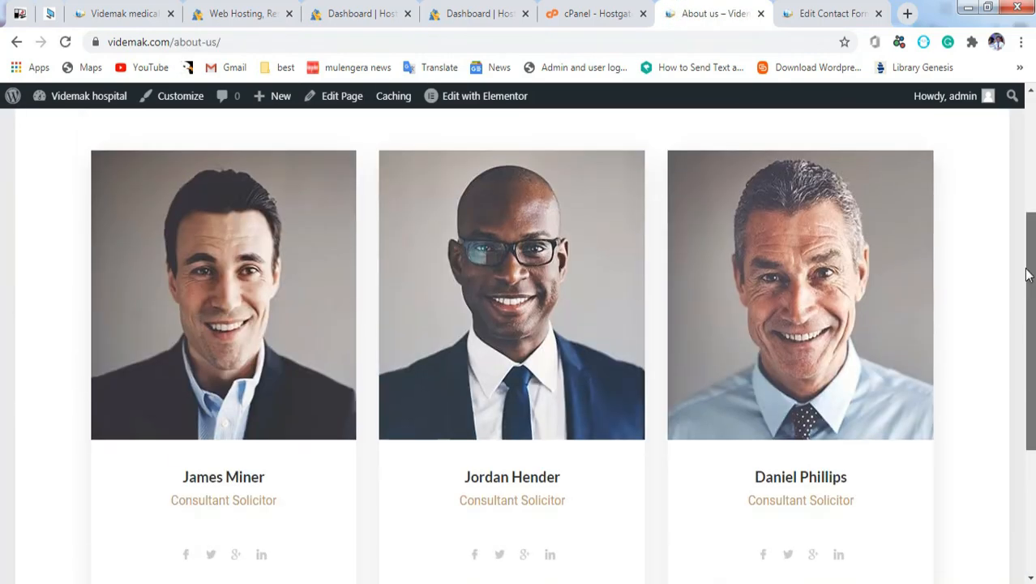
{"action": "mouse_move", "coordinate": [458, 96]}
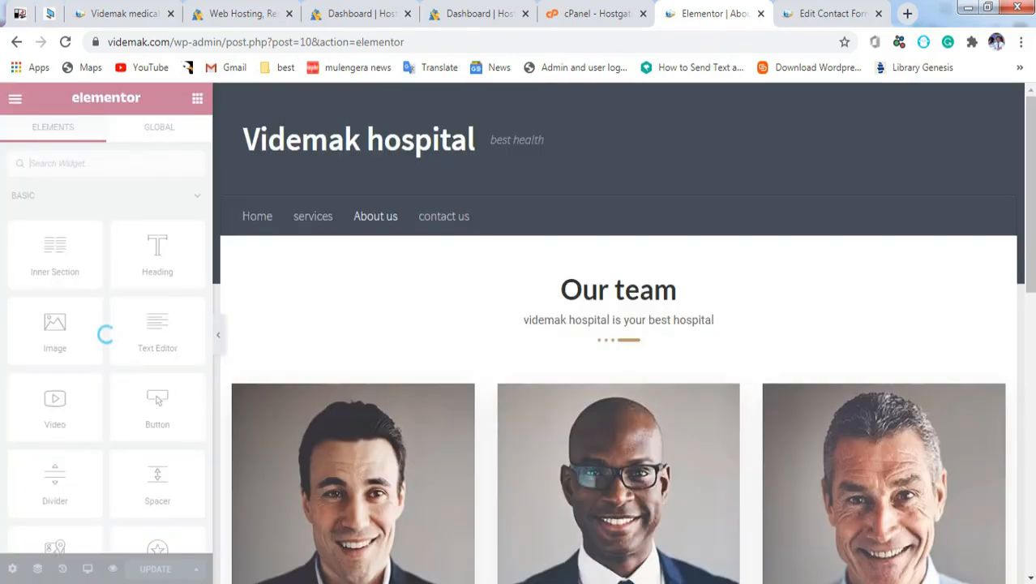
Step: Swap the first team card's photo for team_6.jpg from the Media Library and update the page
{"action": "scroll", "coordinate": [1031, 207], "scroll_direction": "down", "scroll_amount": 3}
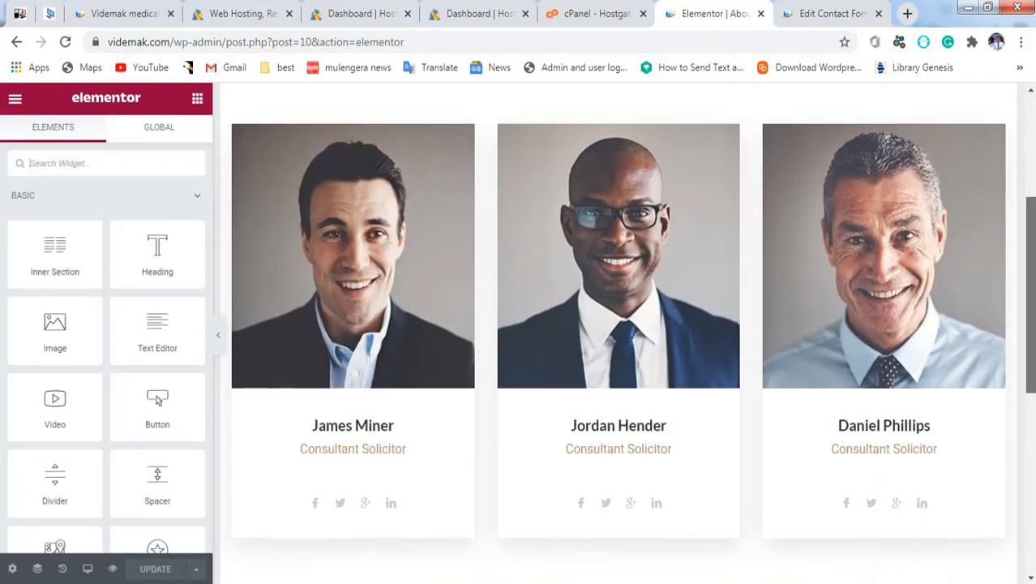
{"action": "right_click", "coordinate": [330, 268]}
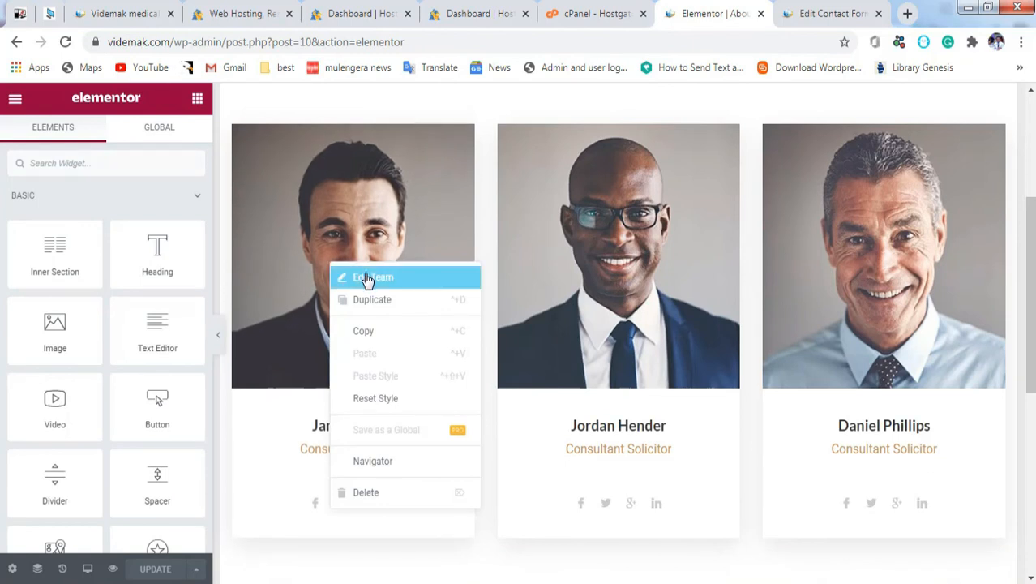
{"action": "left_click", "coordinate": [366, 279]}
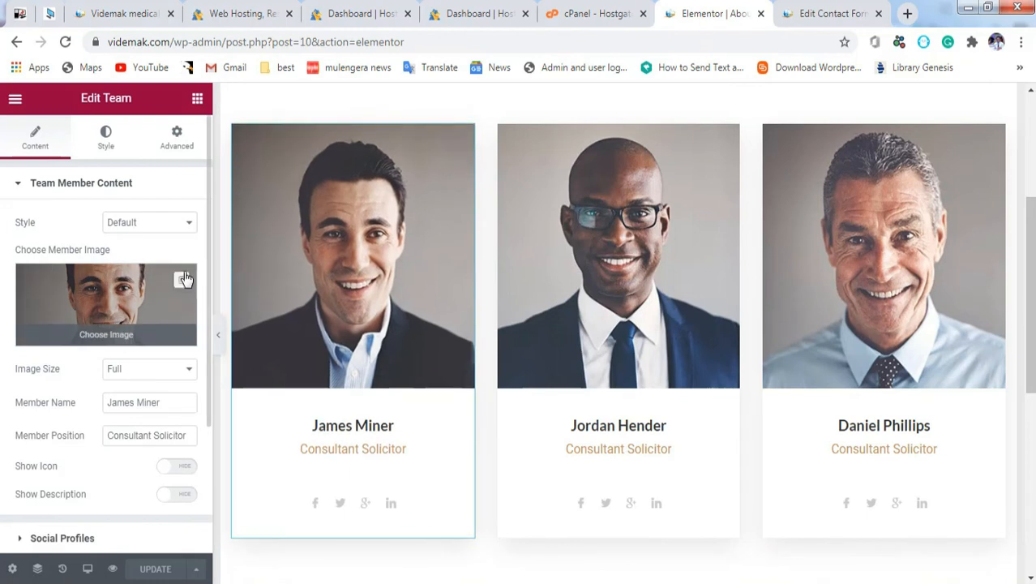
{"action": "left_click", "coordinate": [183, 280]}
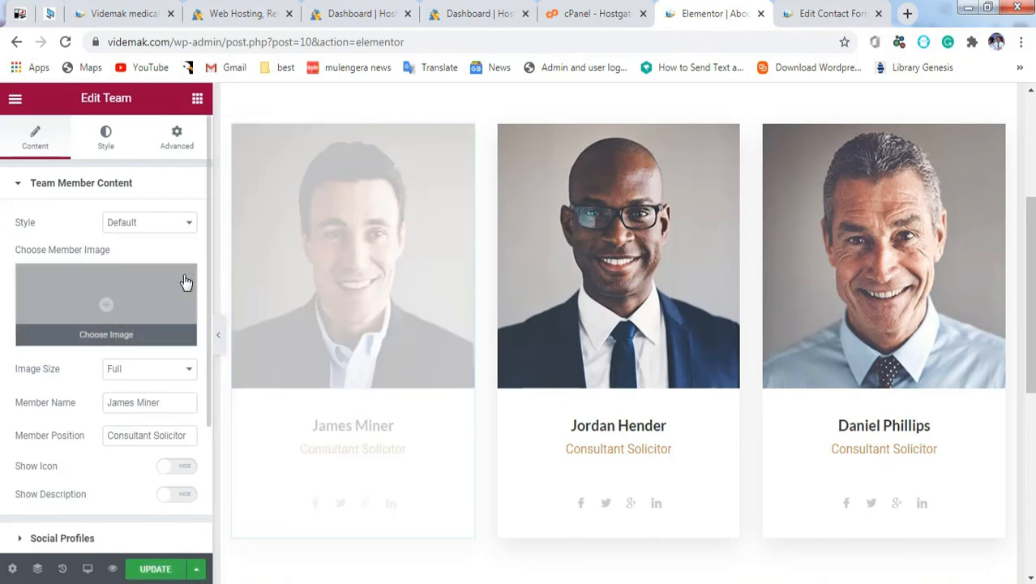
{"action": "left_click", "coordinate": [106, 335]}
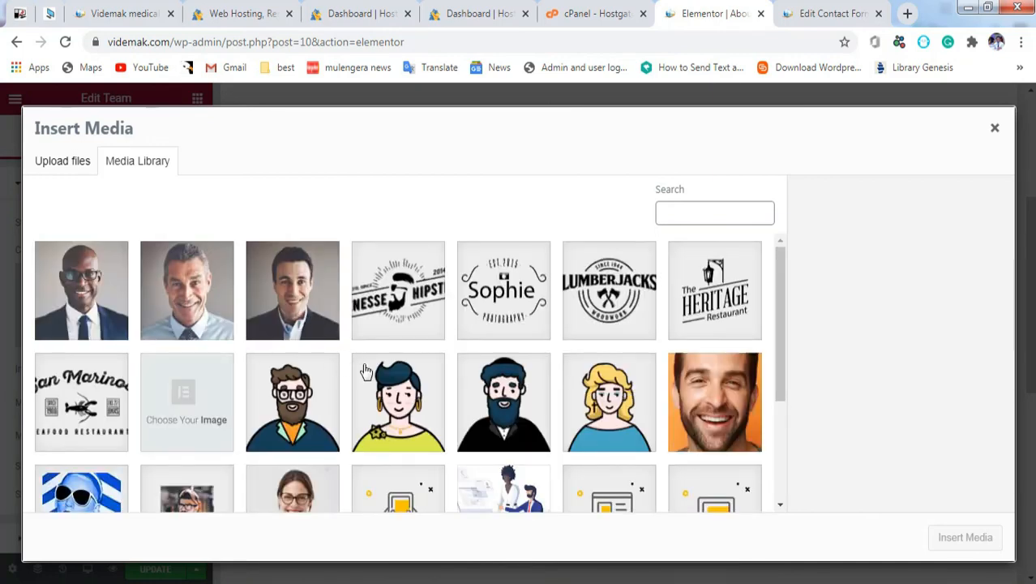
{"action": "left_click", "coordinate": [693, 426]}
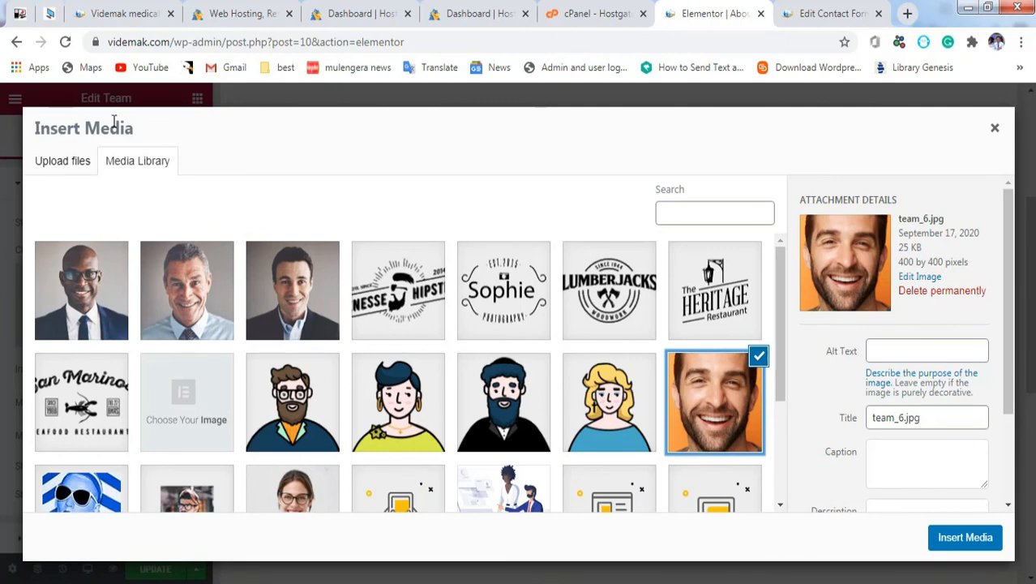
{"action": "left_click", "coordinate": [61, 164]}
{"action": "left_click", "coordinate": [150, 171]}
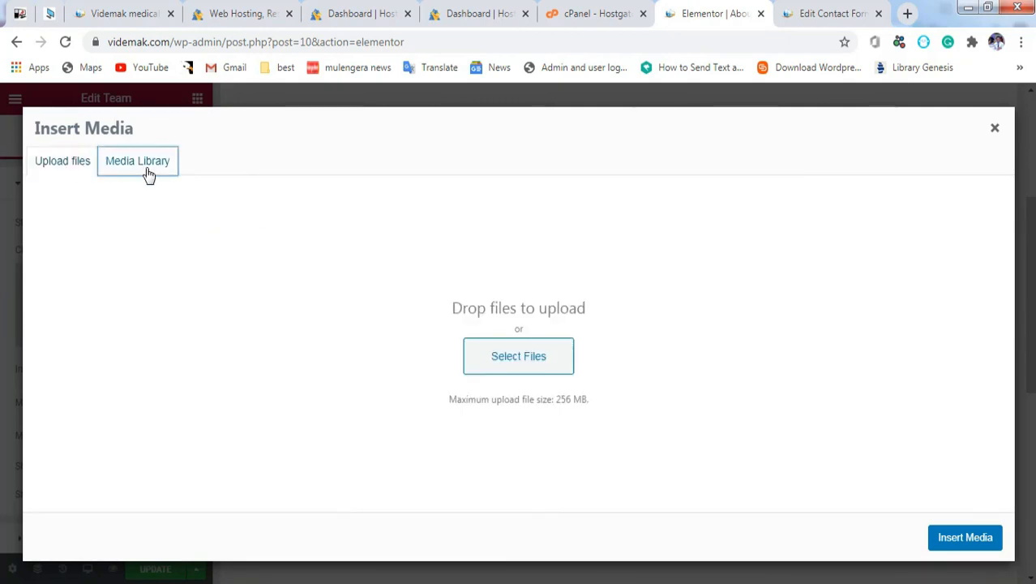
{"action": "left_click", "coordinate": [961, 543]}
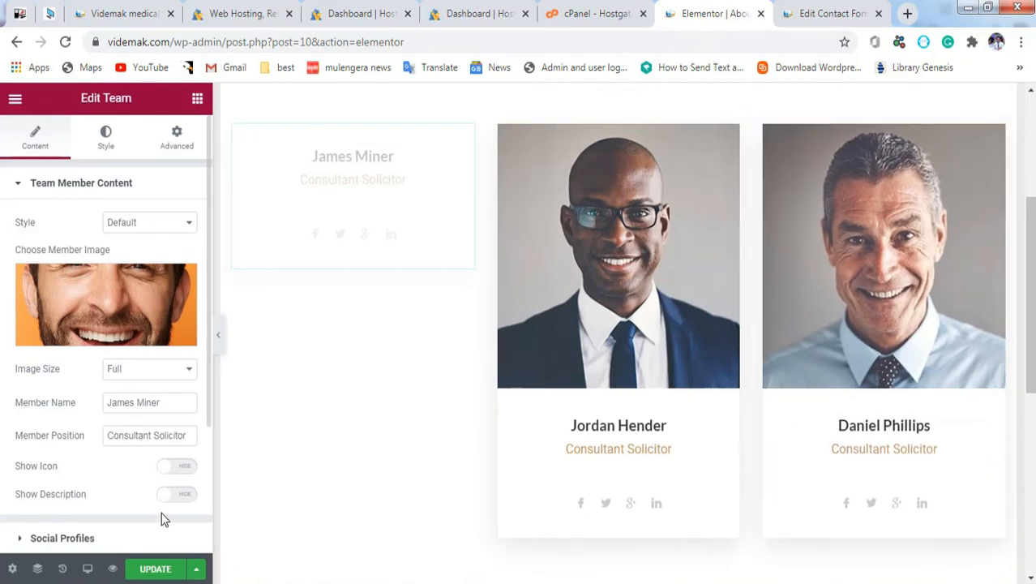
{"action": "left_click", "coordinate": [157, 570]}
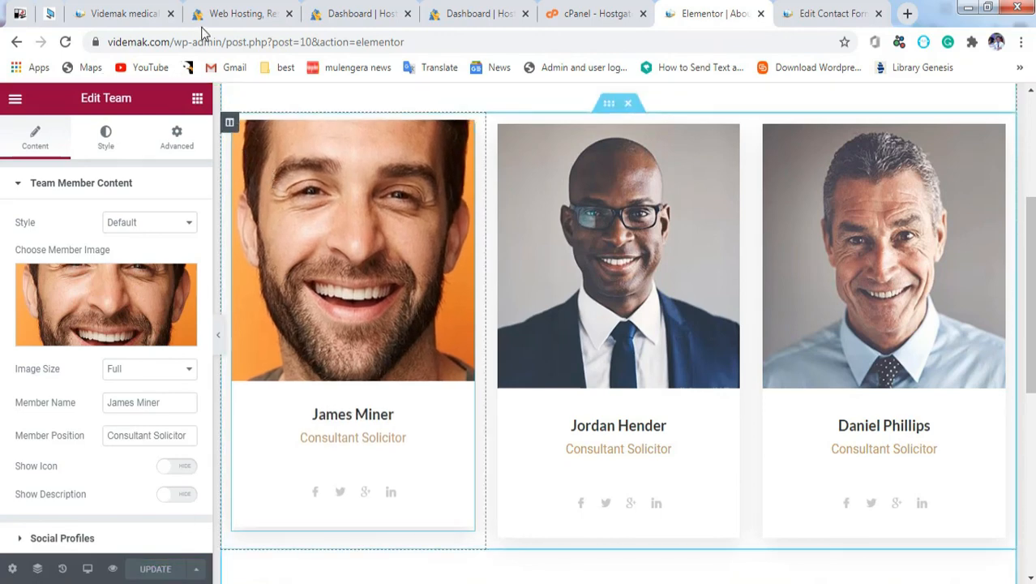
{"action": "left_click_drag", "start_coordinate": [170, 41], "coordinate": [484, 73]}
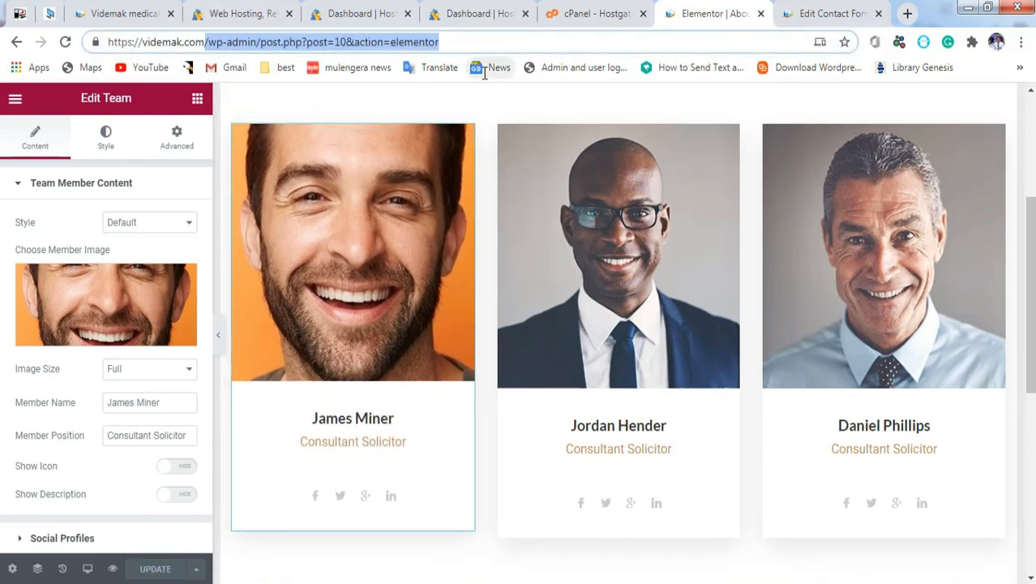
Step: Load videmak.com and go to the services page from the site menu
{"action": "key", "text": "BackSpace"}
{"action": "key", "text": "Return"}
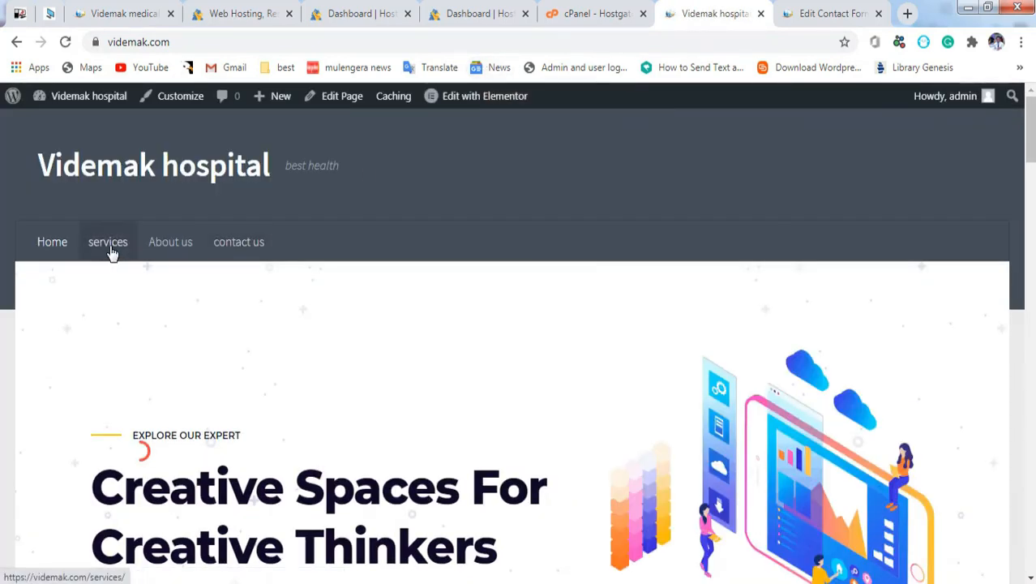
{"action": "left_click", "coordinate": [111, 253]}
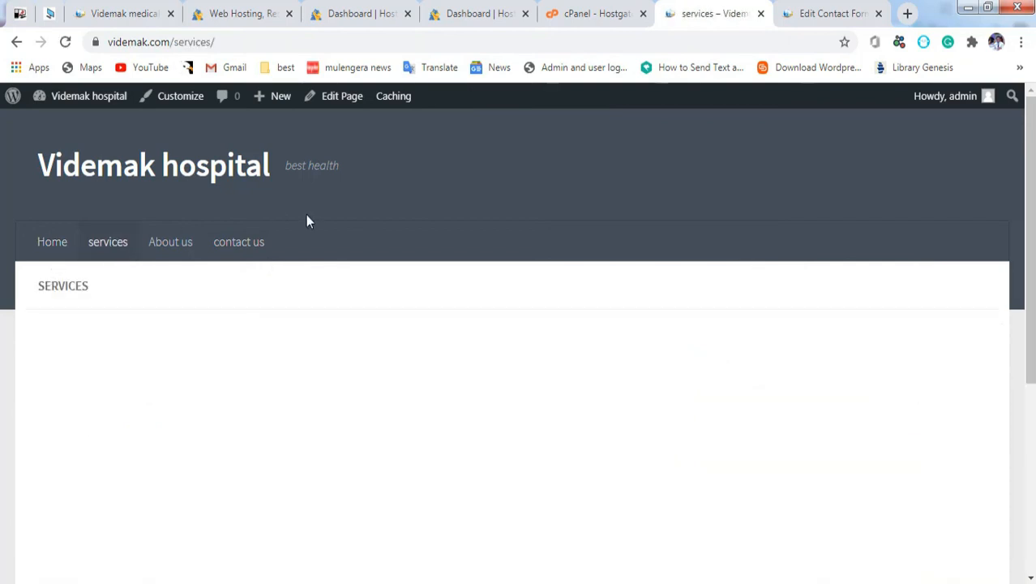
Step: Switch the services page to the Elementor Full Width template and launch it in Elementor
{"action": "left_click", "coordinate": [342, 96]}
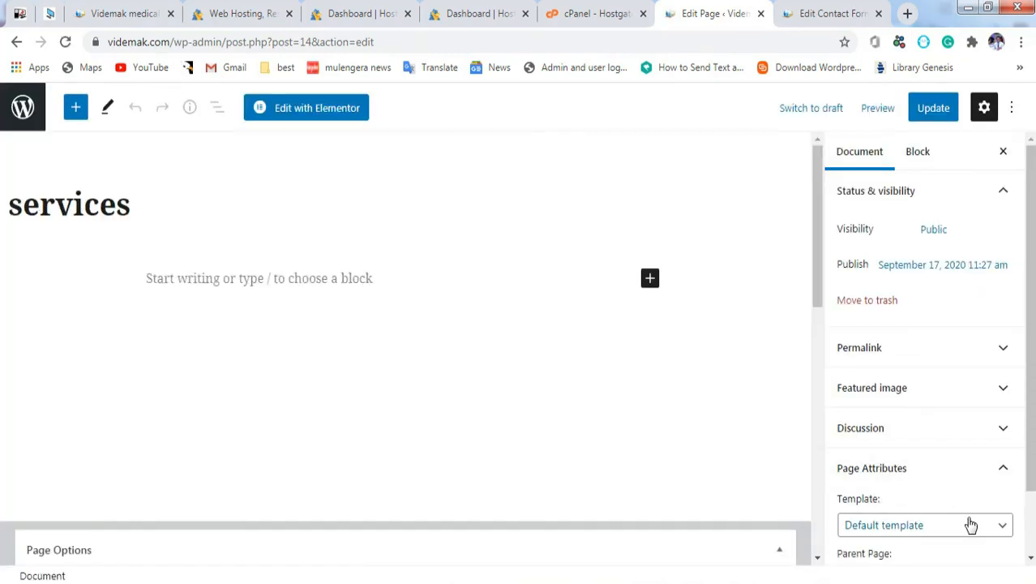
{"action": "left_click", "coordinate": [971, 525]}
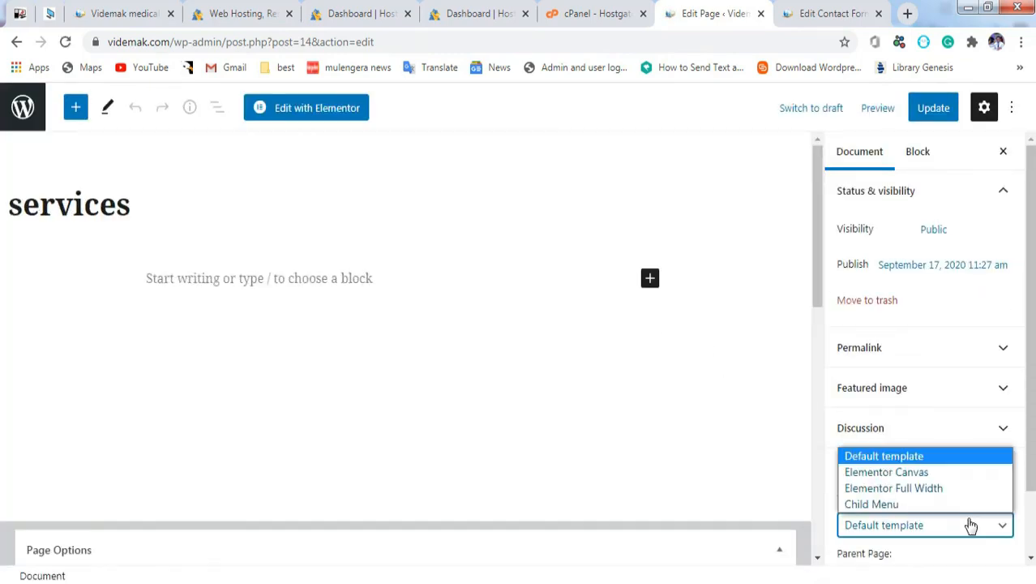
{"action": "left_click", "coordinate": [938, 489]}
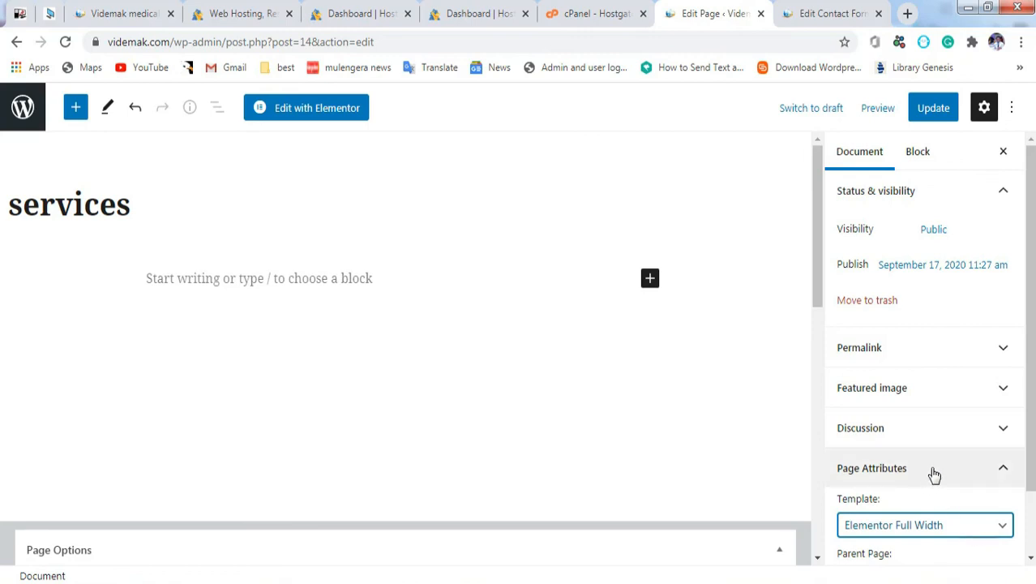
{"action": "left_click", "coordinate": [965, 475]}
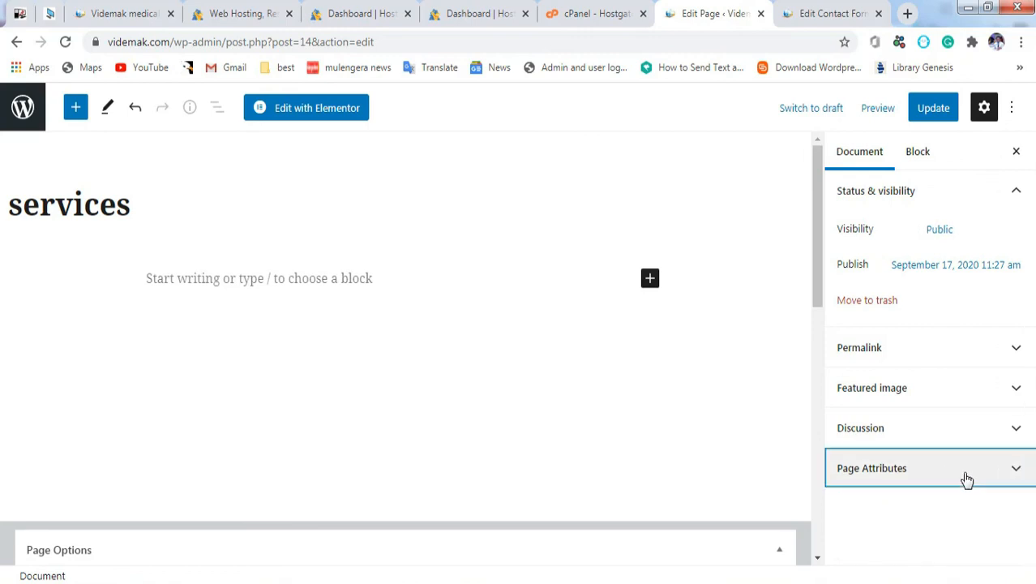
{"action": "left_click", "coordinate": [309, 114]}
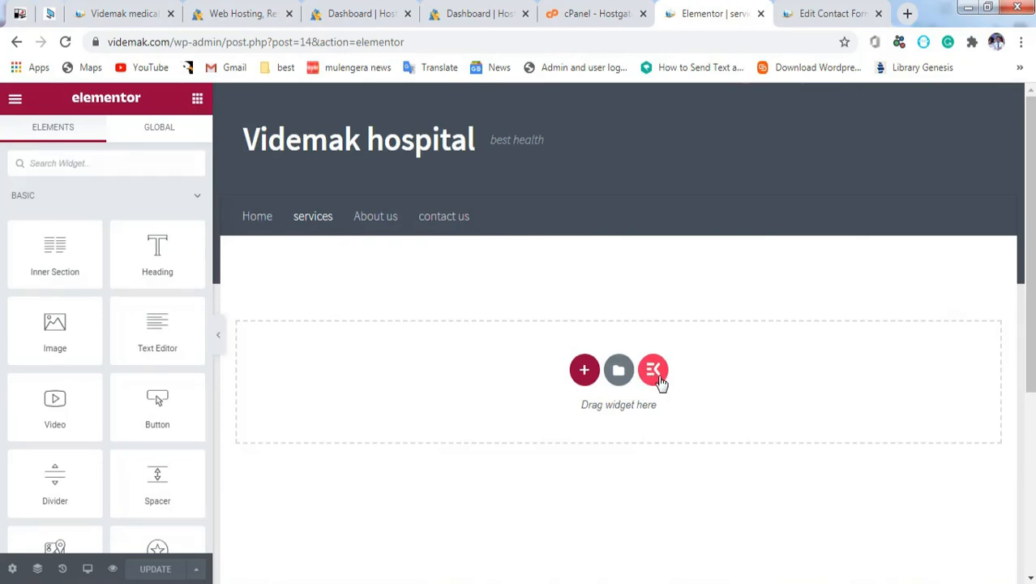
Step: Insert the Practice Areas template from the library's SERVICES section category
{"action": "left_click", "coordinate": [659, 377]}
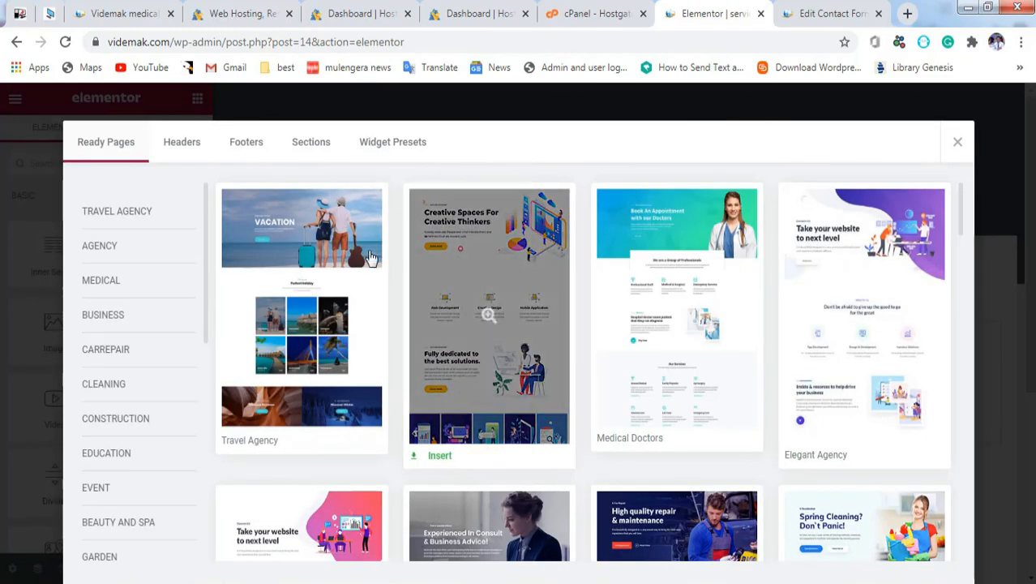
{"action": "left_click", "coordinate": [316, 146]}
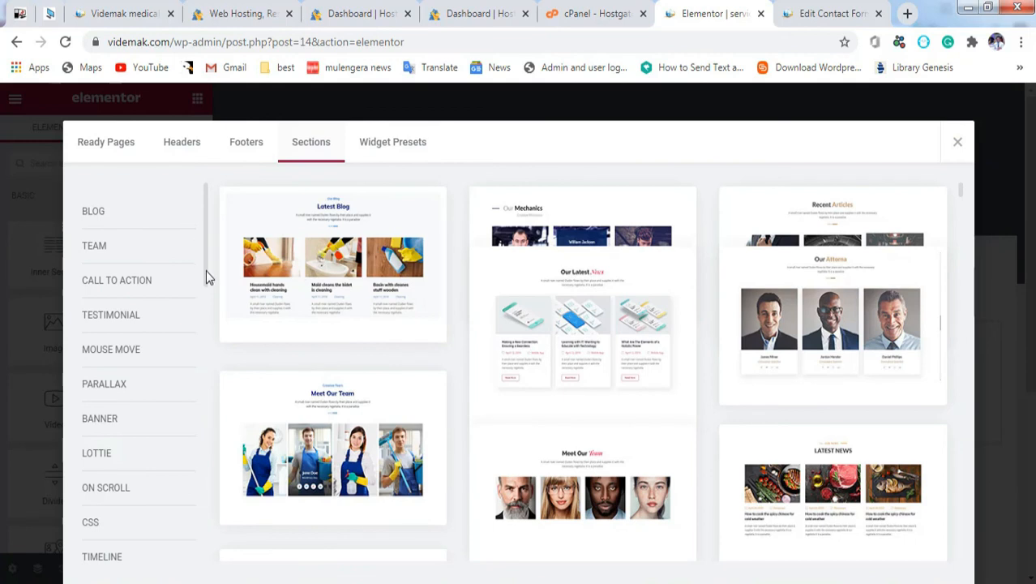
{"action": "left_click_drag", "start_coordinate": [203, 255], "coordinate": [241, 524]}
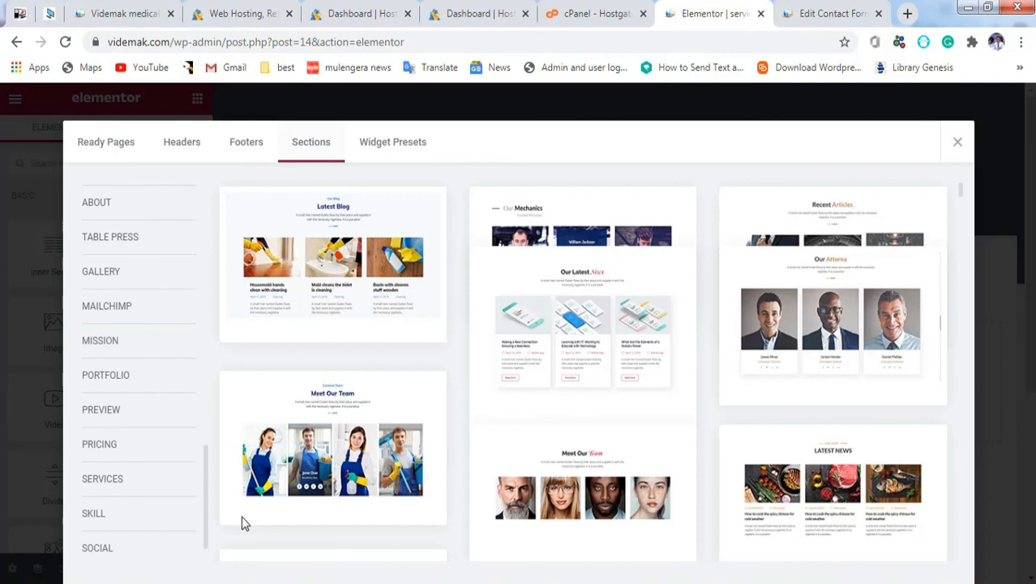
{"action": "left_click", "coordinate": [122, 486]}
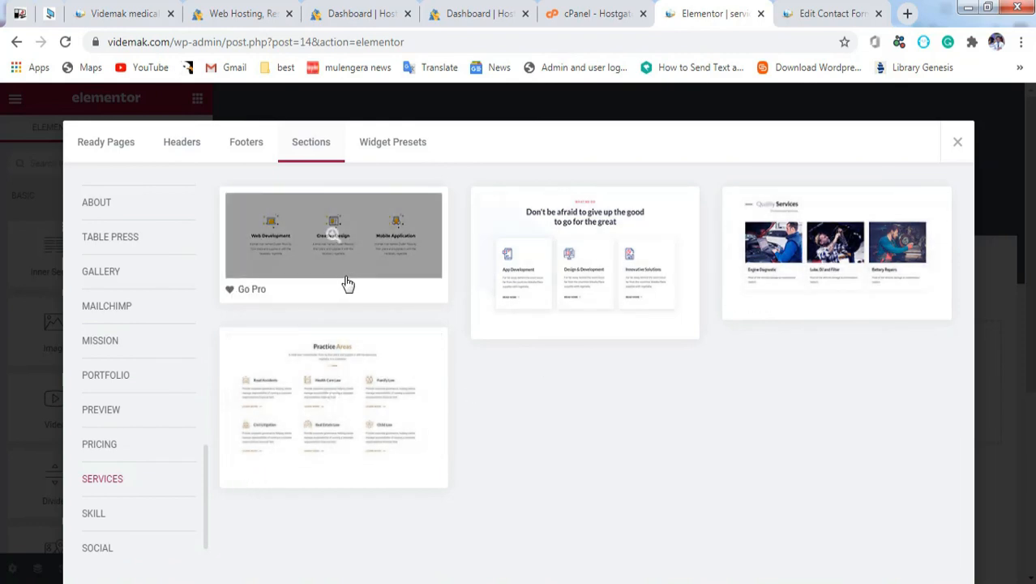
{"action": "left_click", "coordinate": [256, 478]}
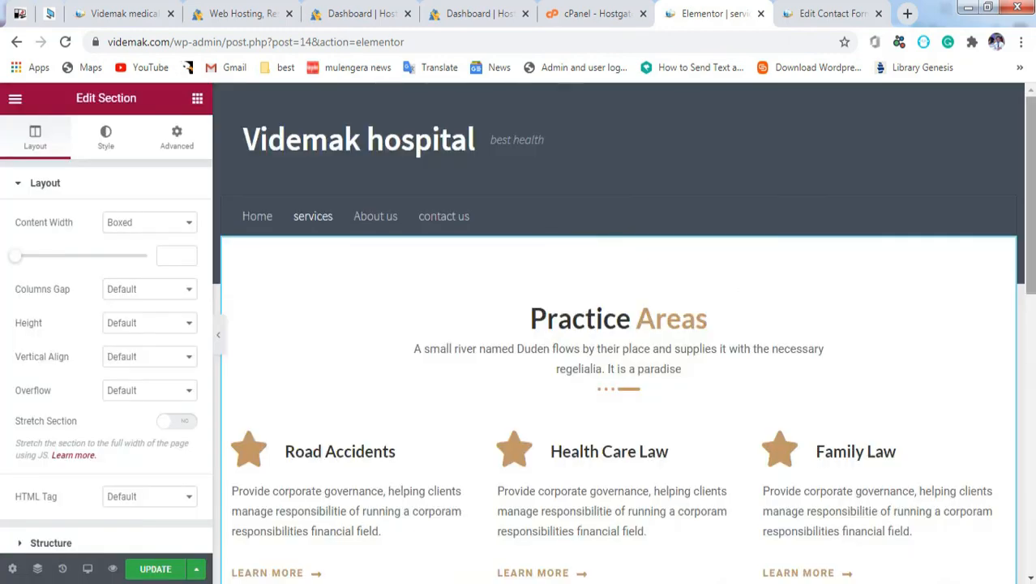
Step: Check the Civil Litigation items in the Practice Areas section and update the services page
{"action": "scroll", "coordinate": [623, 333], "scroll_direction": "down", "scroll_amount": 5}
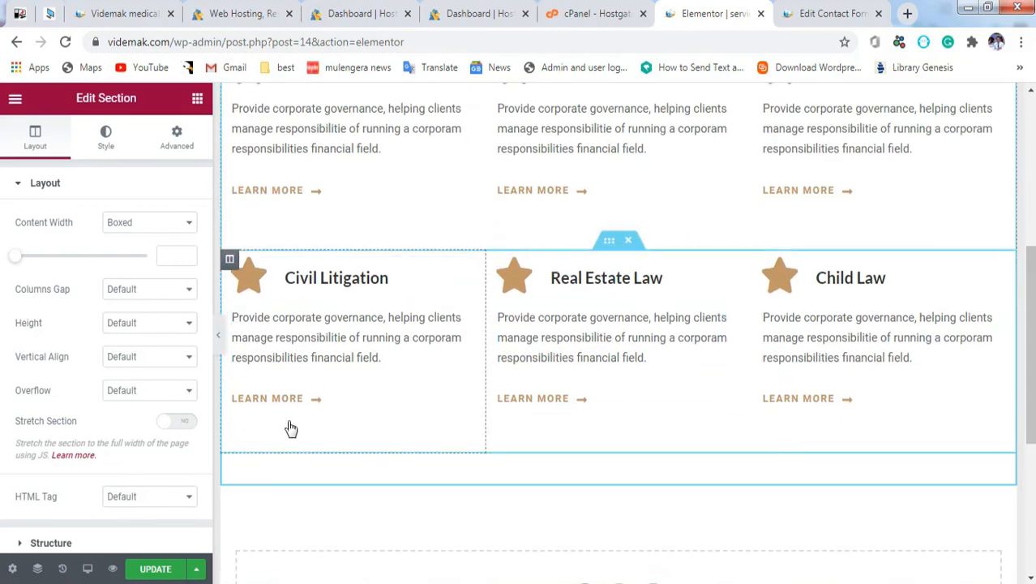
{"action": "right_click", "coordinate": [338, 332]}
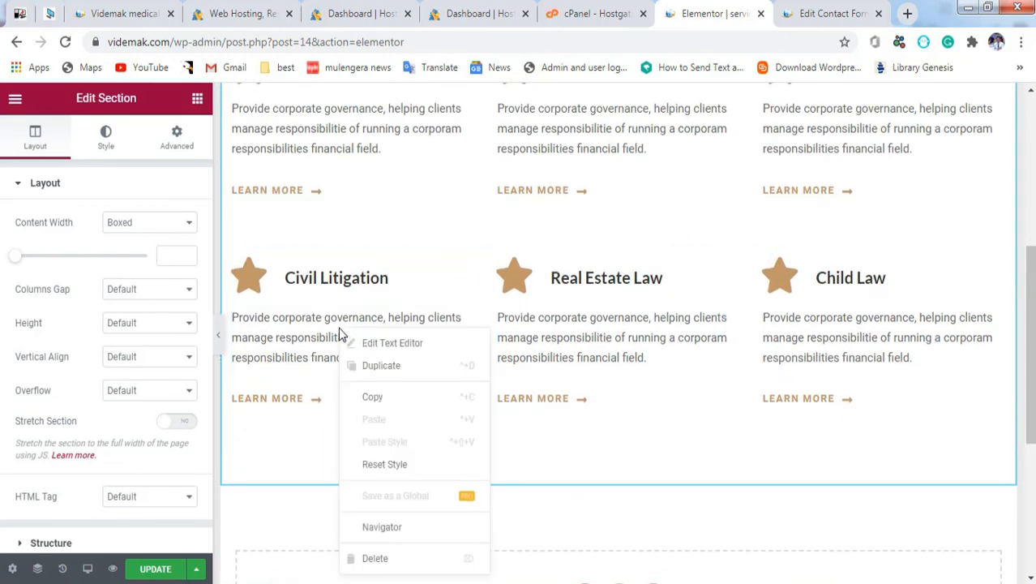
{"action": "right_click", "coordinate": [325, 270]}
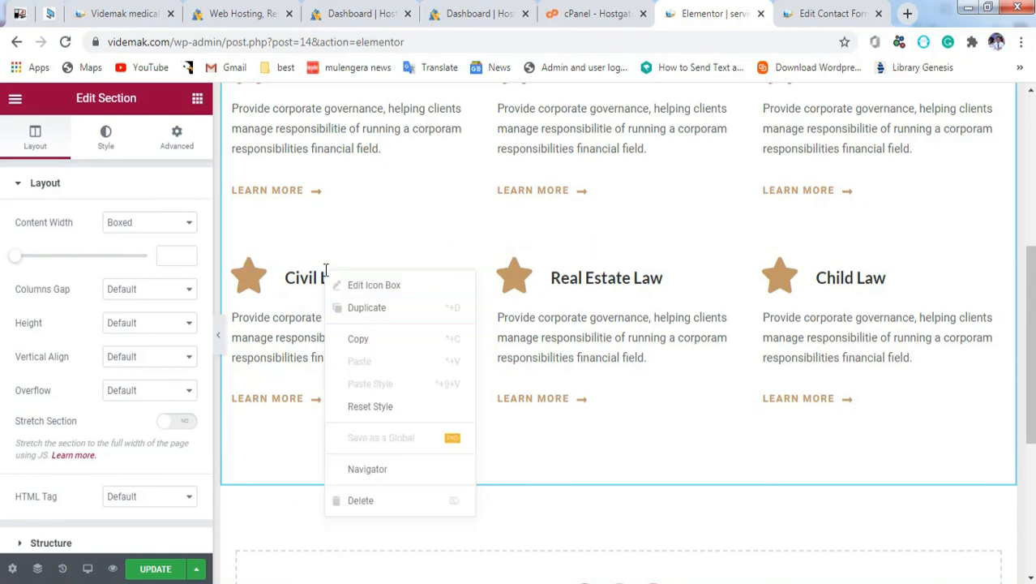
{"action": "left_click", "coordinate": [155, 569]}
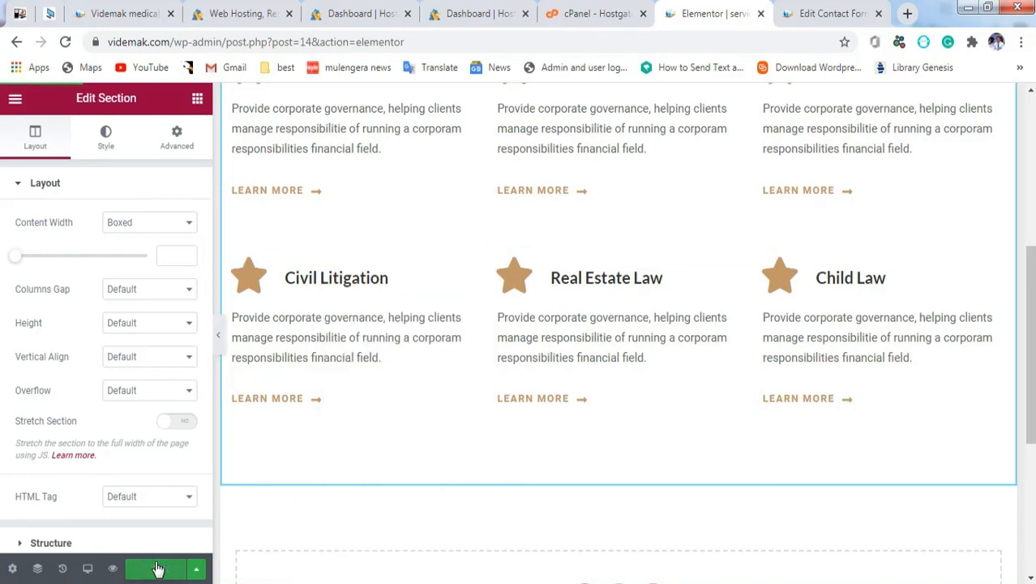
{"action": "left_click_drag", "start_coordinate": [1029, 293], "coordinate": [1029, 143]}
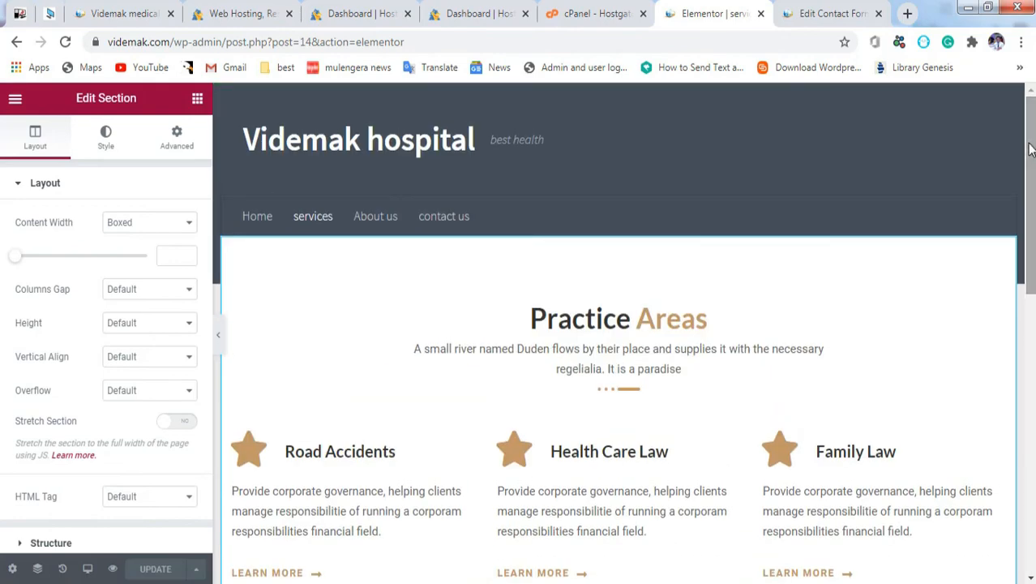
{"action": "left_click_drag", "start_coordinate": [172, 42], "coordinate": [444, 102]}
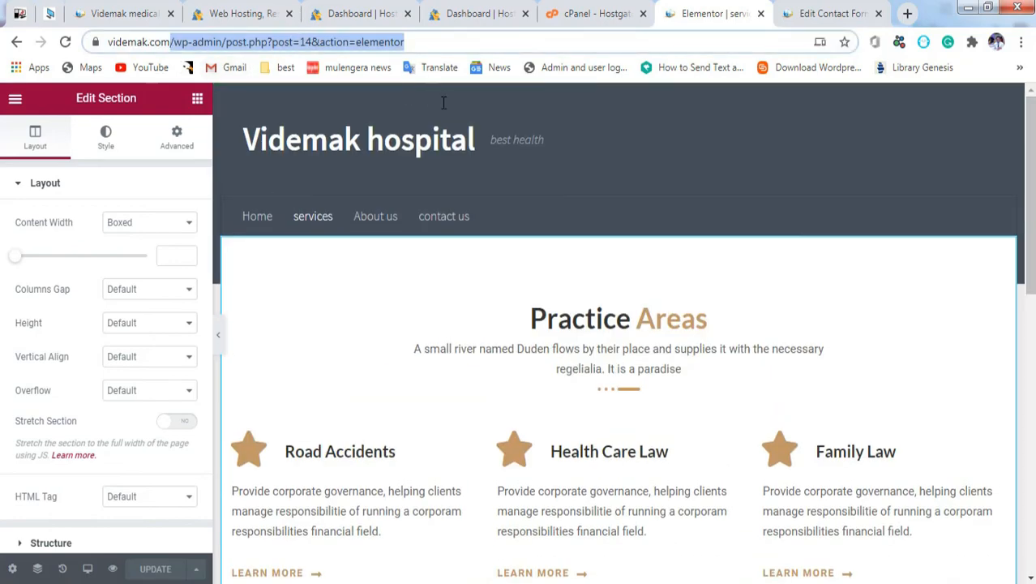
Step: Load the videmak.com home page and scroll through it down to the footer
{"action": "key", "text": "BackSpace"}
{"action": "key", "text": "Return"}
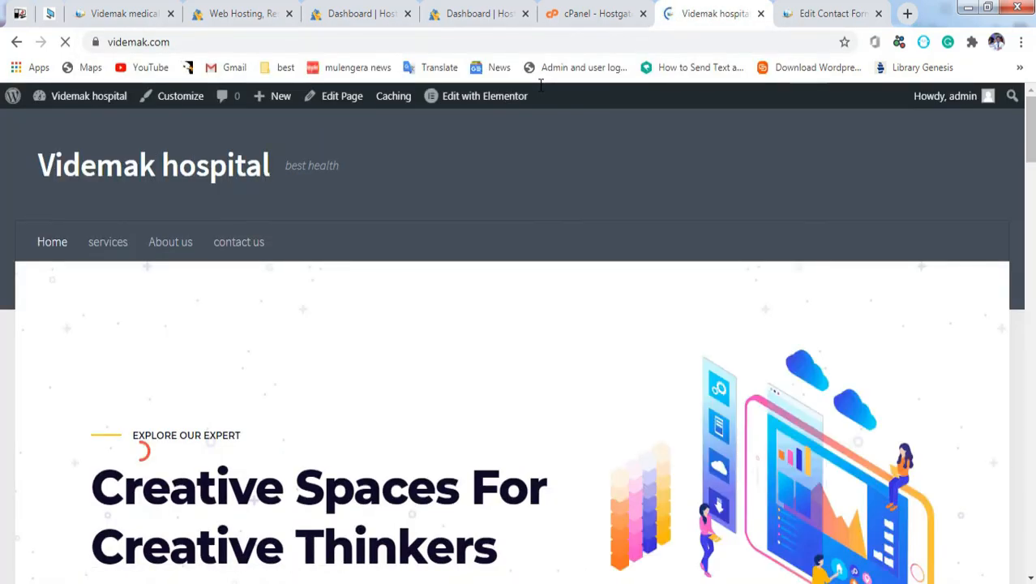
{"action": "left_click_drag", "start_coordinate": [1026, 138], "coordinate": [1031, 109]}
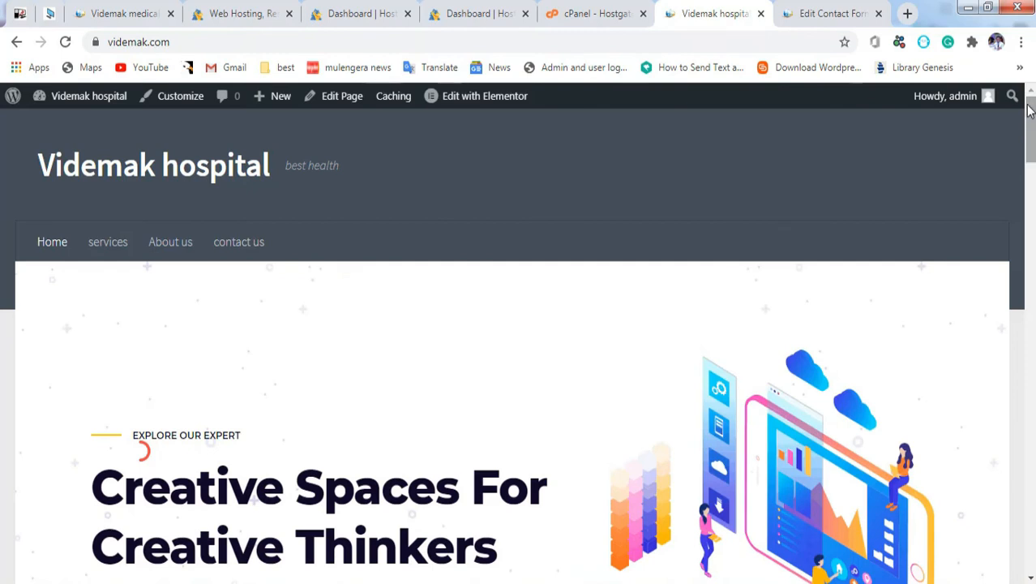
{"action": "mouse_move", "coordinate": [987, 95]}
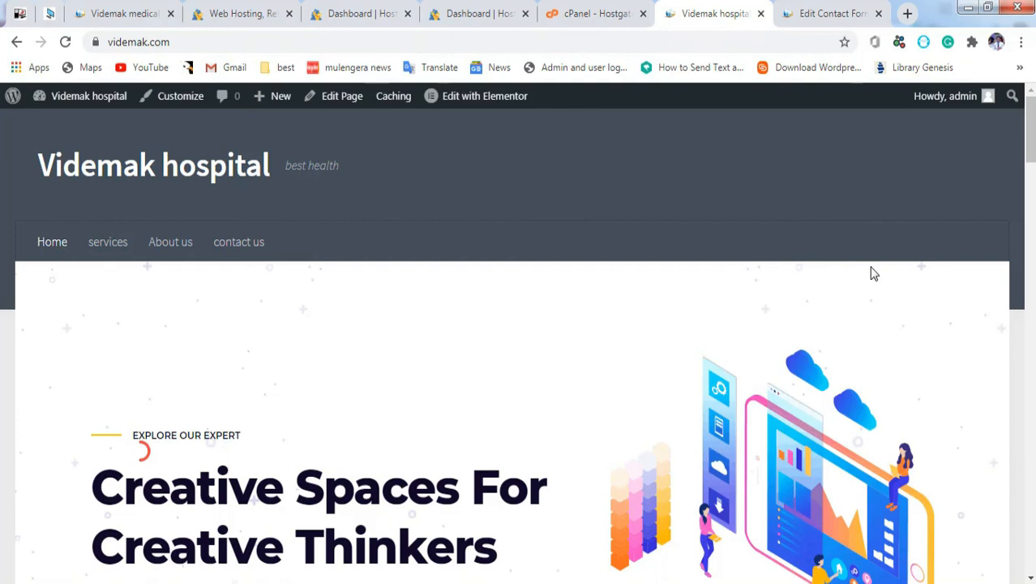
{"action": "left_click_drag", "start_coordinate": [1032, 143], "coordinate": [1031, 543]}
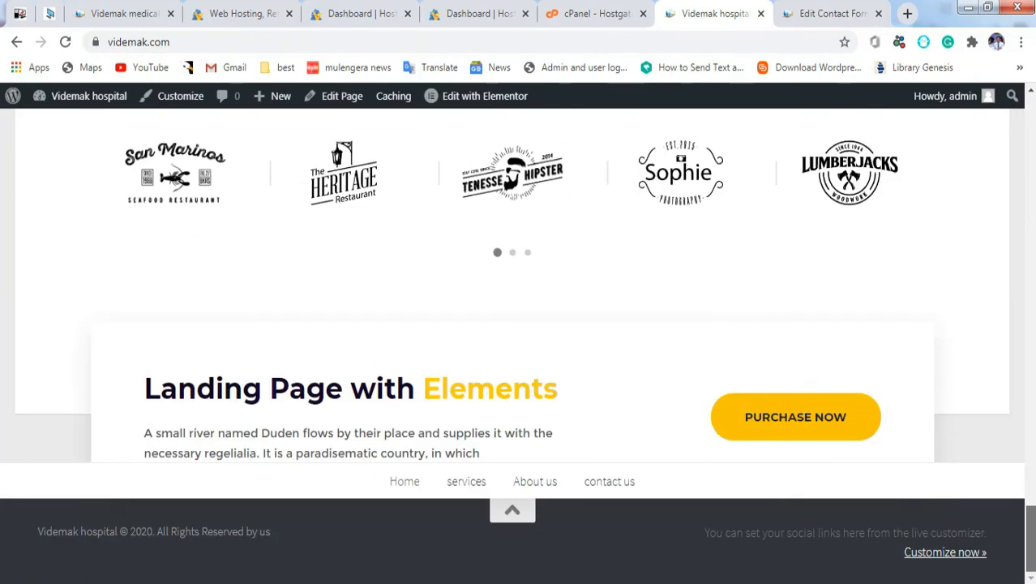
{"action": "left_click_drag", "start_coordinate": [1031, 464], "coordinate": [1030, 113]}
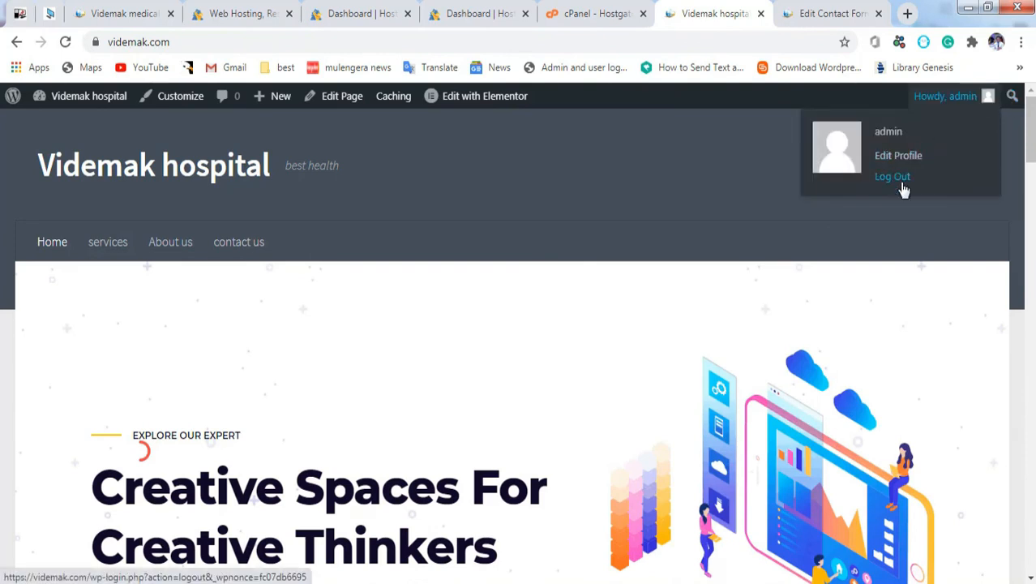
Step: Log out of the admin account, then reload videmak.com and scroll the home page
{"action": "left_click", "coordinate": [902, 182]}
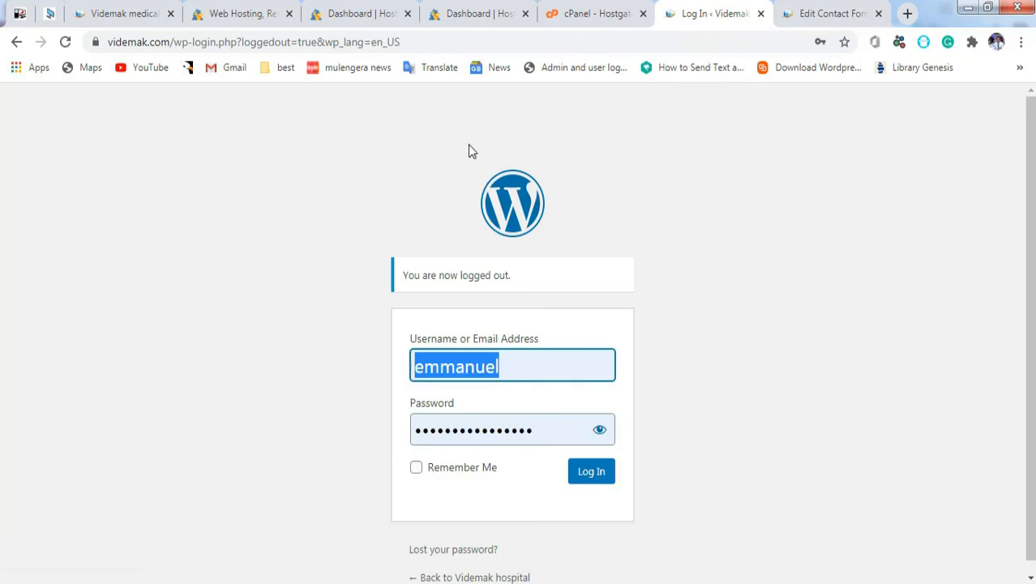
{"action": "left_click_drag", "start_coordinate": [172, 42], "coordinate": [434, 42]}
{"action": "key", "text": "BackSpace"}
{"action": "key", "text": "Return"}
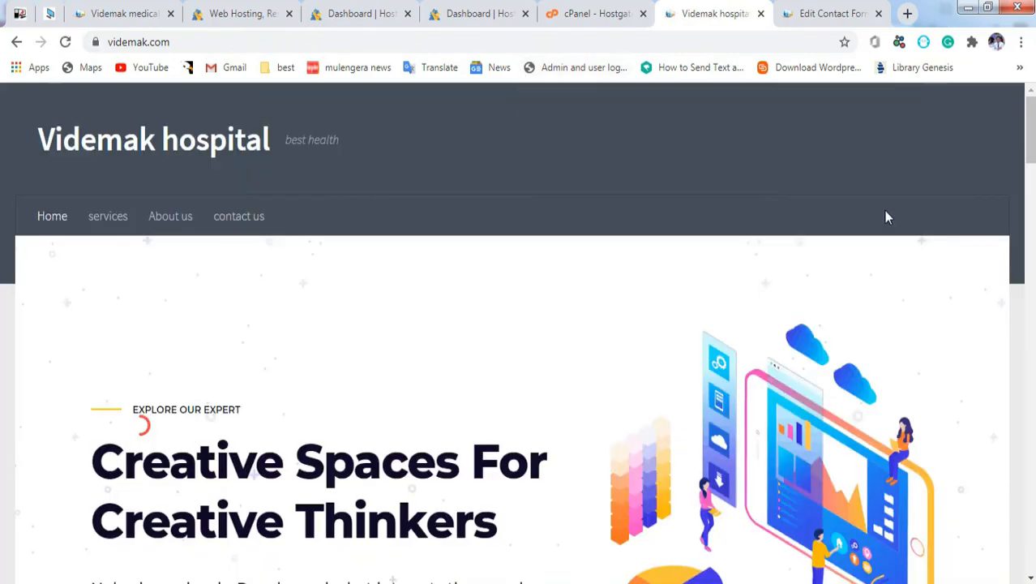
{"action": "scroll", "coordinate": [850, 216], "scroll_direction": "down", "scroll_amount": 5}
{"action": "scroll", "coordinate": [519, 332], "scroll_direction": "down", "scroll_amount": 20}
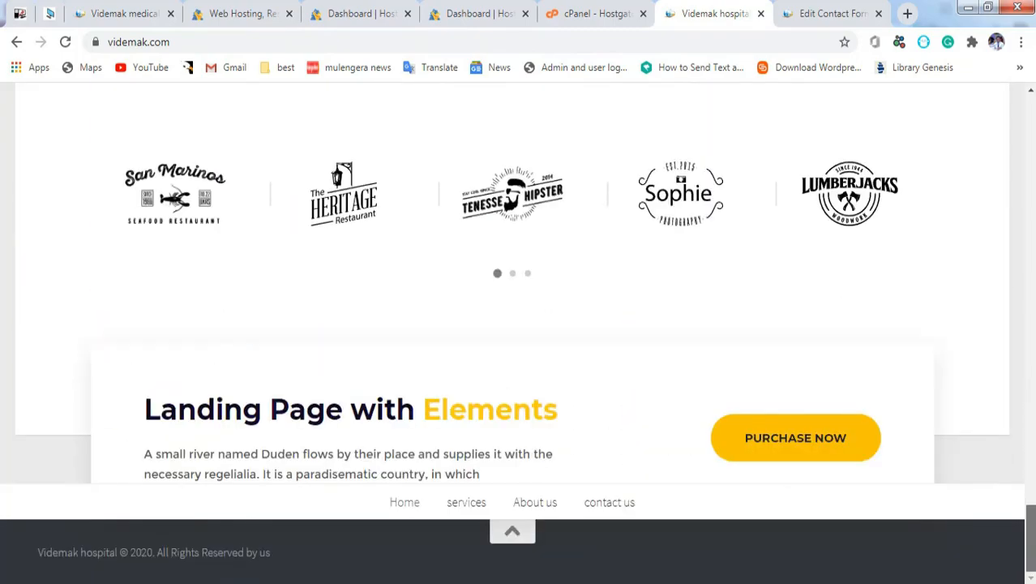
{"action": "scroll", "coordinate": [142, 425], "scroll_direction": "up", "scroll_amount": 20}
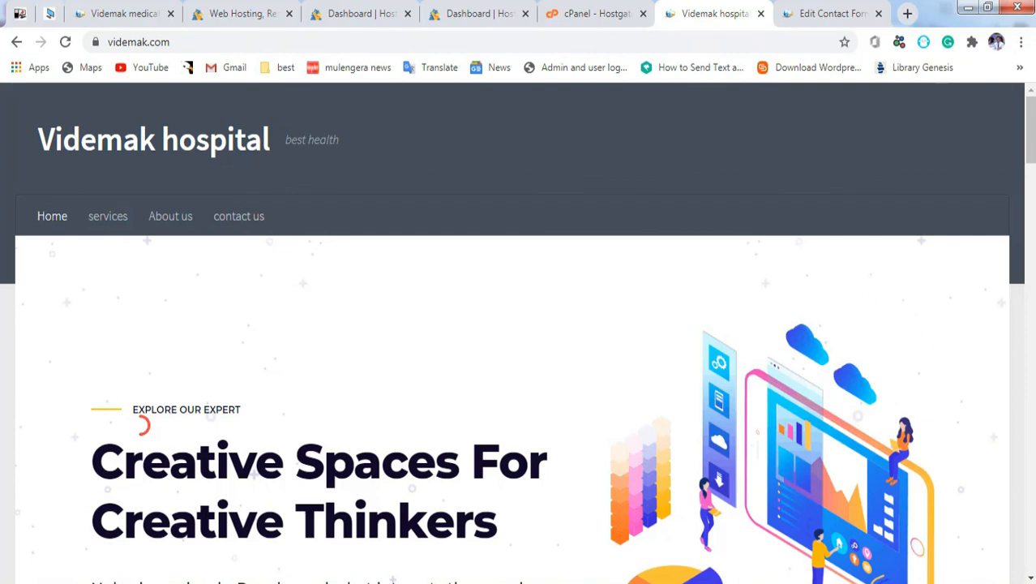
{"action": "left_click", "coordinate": [393, 580]}
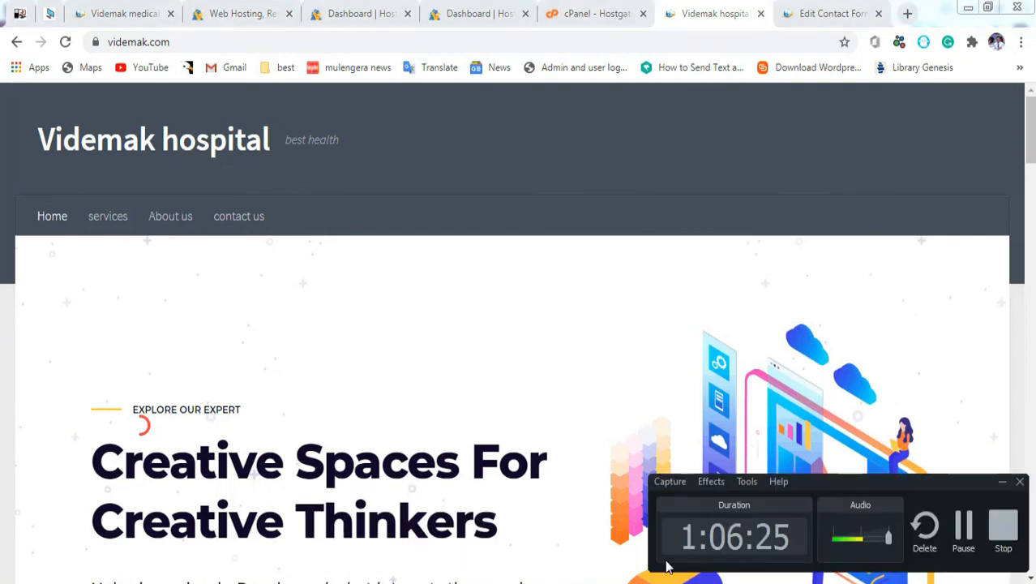